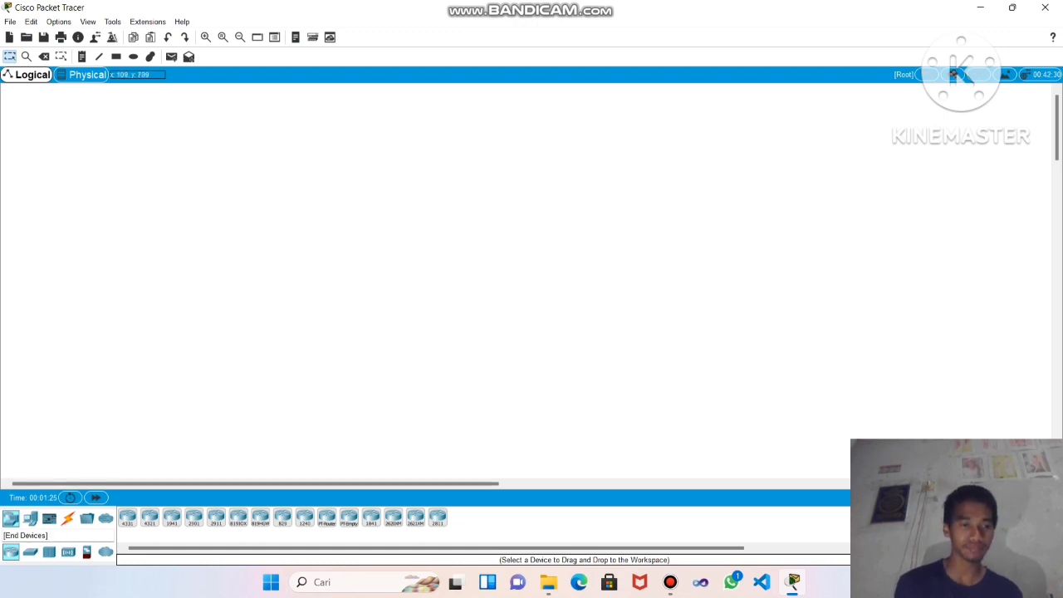
# Place six PC end devices along the lower edge of the workspace, in two loose groups of three
pyautogui.click(30, 518)
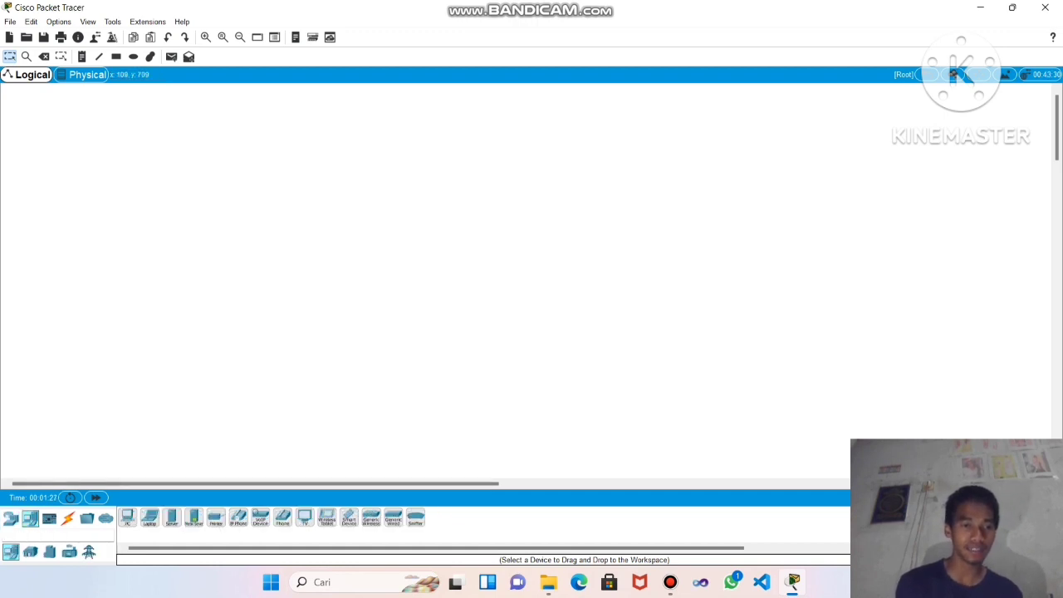
pyautogui.moveTo(127, 518); pyautogui.dragTo(60, 436)
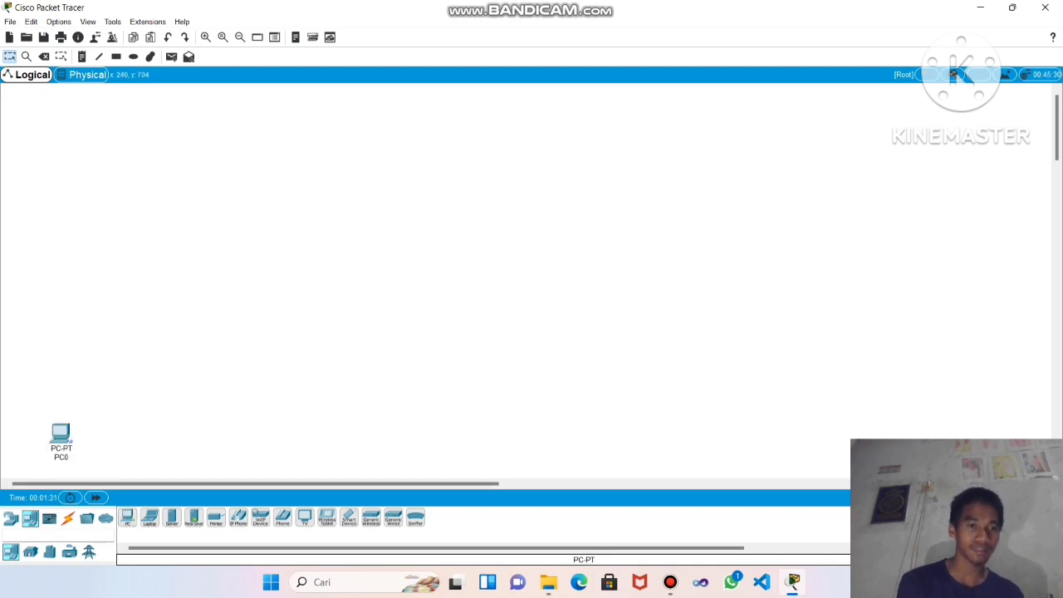
pyautogui.moveTo(127, 518); pyautogui.dragTo(92, 445)
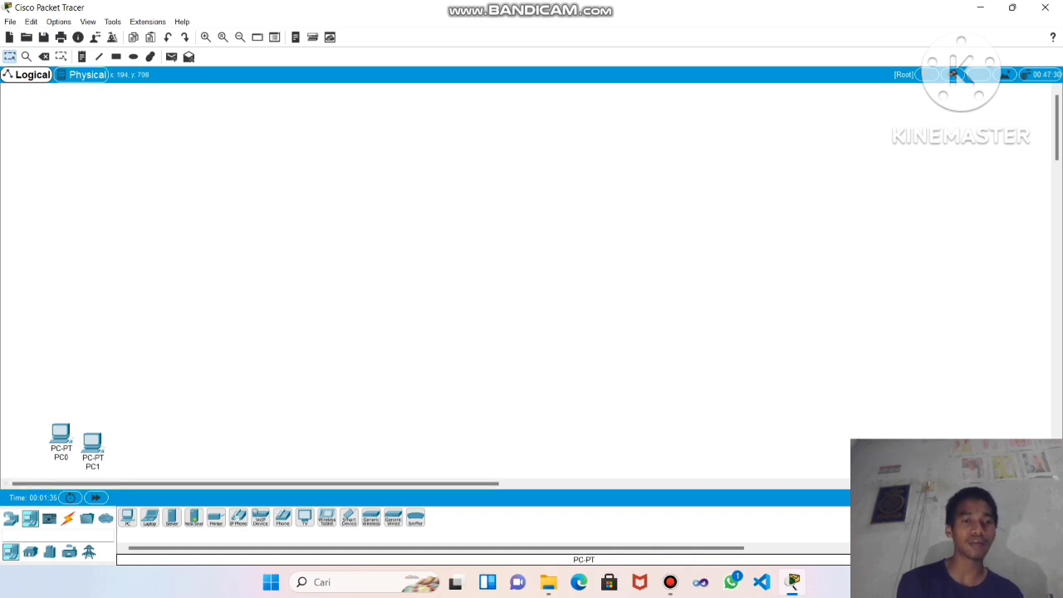
pyautogui.moveTo(127, 518); pyautogui.dragTo(145, 453)
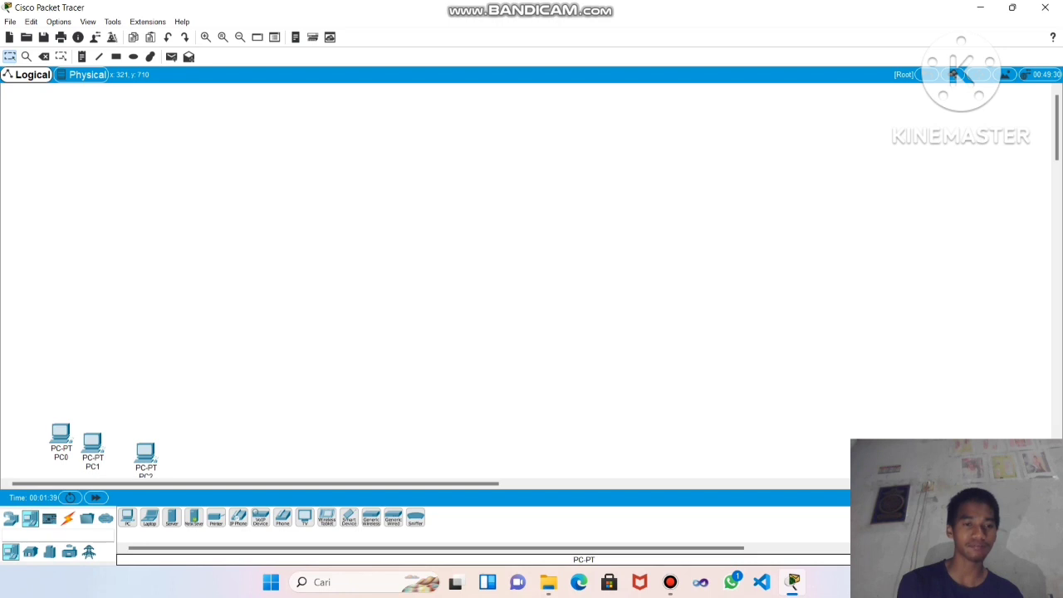
pyautogui.moveTo(127, 518); pyautogui.dragTo(228, 455)
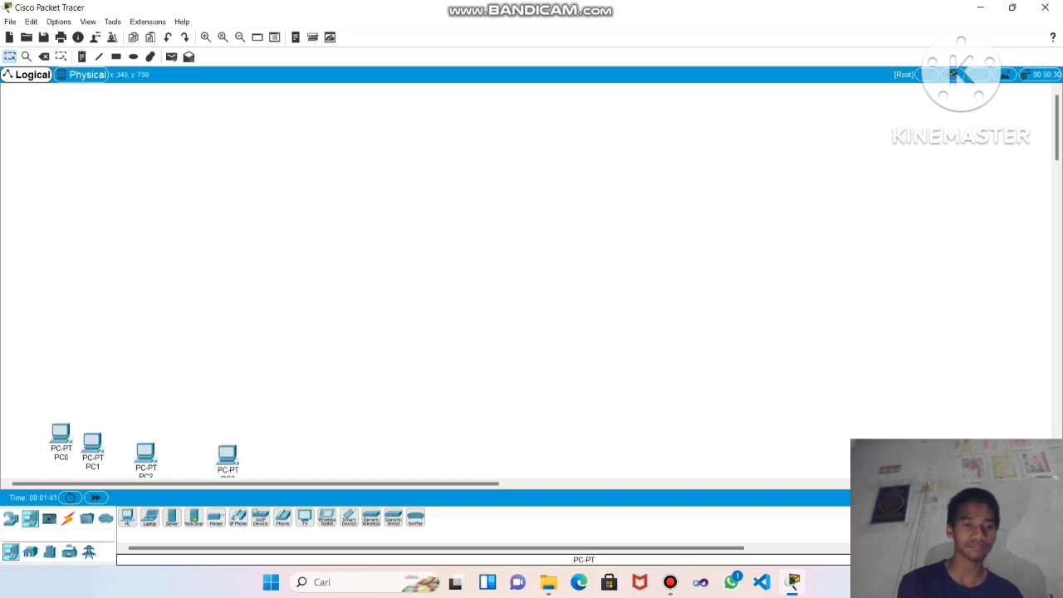
pyautogui.moveTo(127, 518); pyautogui.dragTo(261, 461)
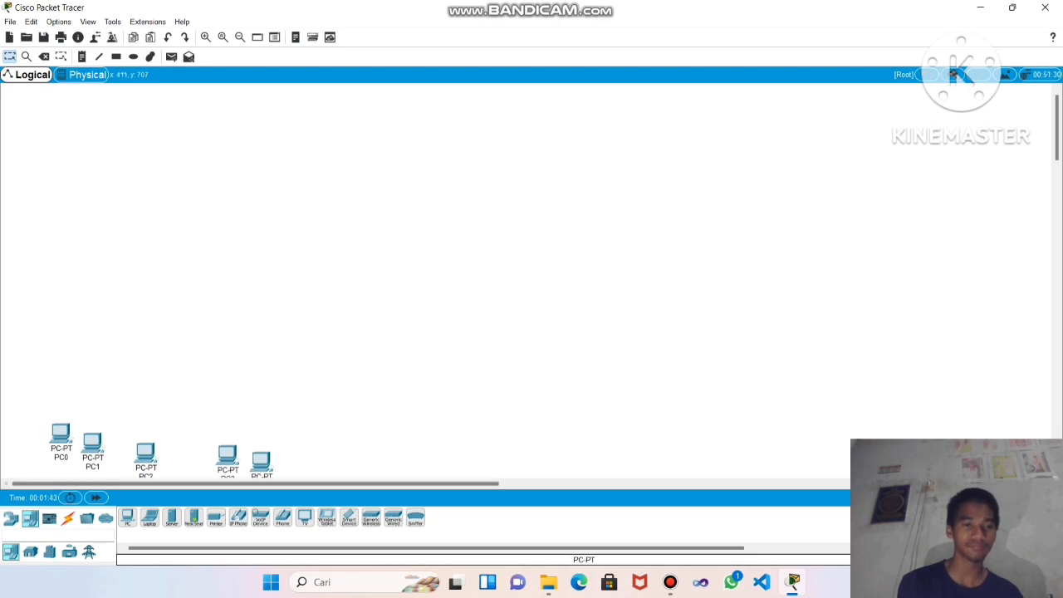
pyautogui.moveTo(127, 518); pyautogui.dragTo(302, 461)
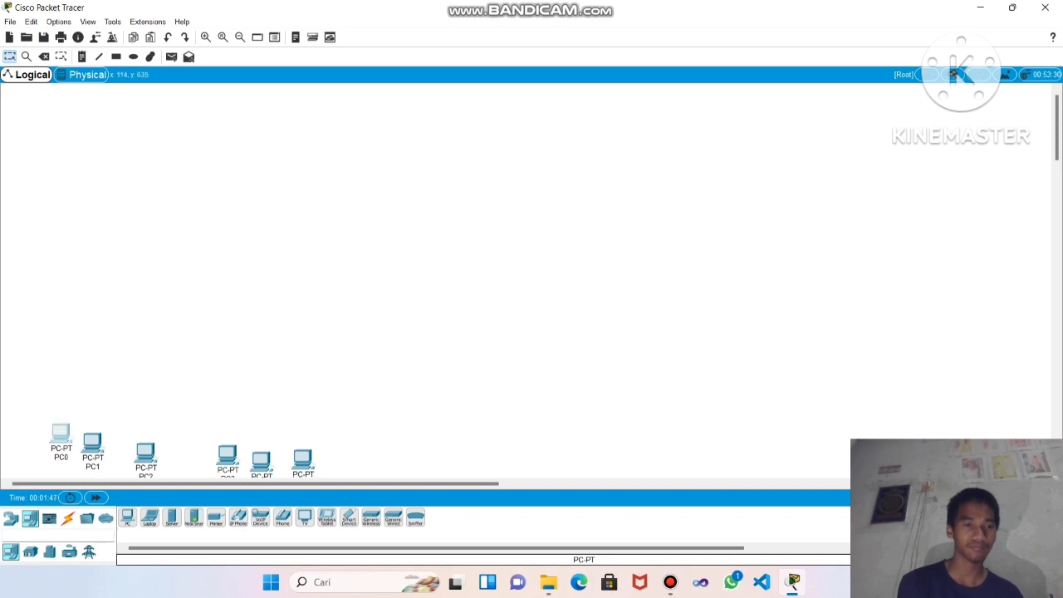
# Move PC0 through PC5 up into one horizontal row, closing the gaps to form two groups of three
pyautogui.moveTo(61, 434); pyautogui.dragTo(59, 403)
pyautogui.moveTo(92, 440); pyautogui.dragTo(92, 401)
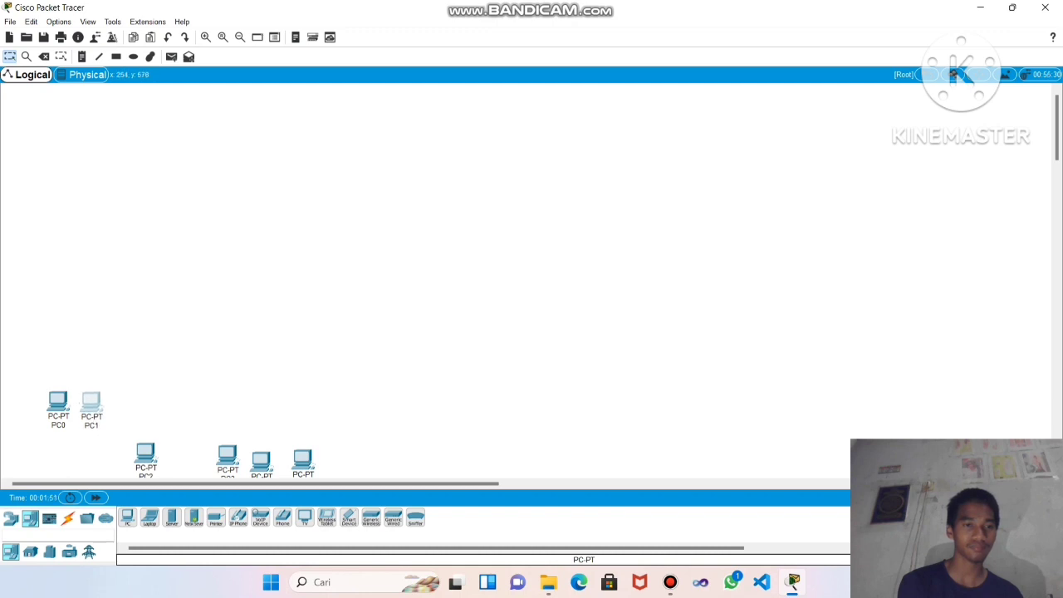
pyautogui.moveTo(145, 453); pyautogui.dragTo(125, 404)
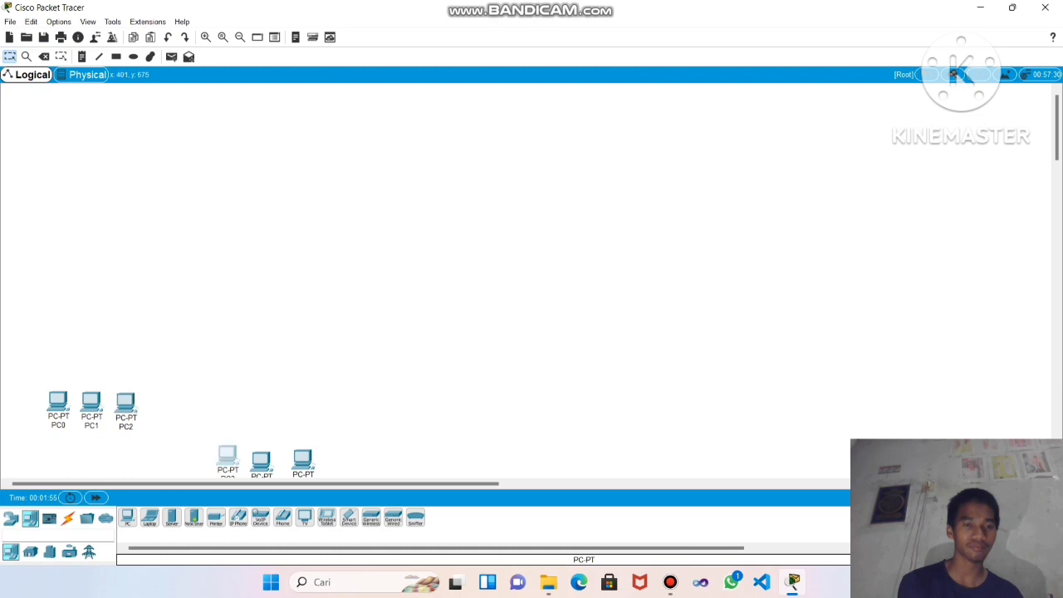
pyautogui.moveTo(227, 457); pyautogui.dragTo(180, 407)
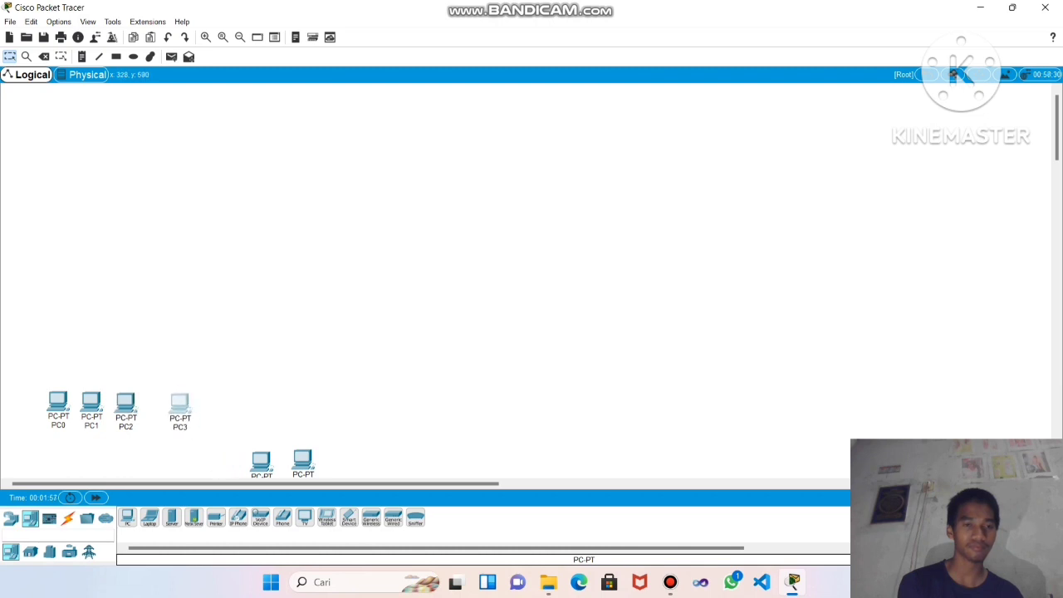
pyautogui.moveTo(261, 461); pyautogui.dragTo(214, 407)
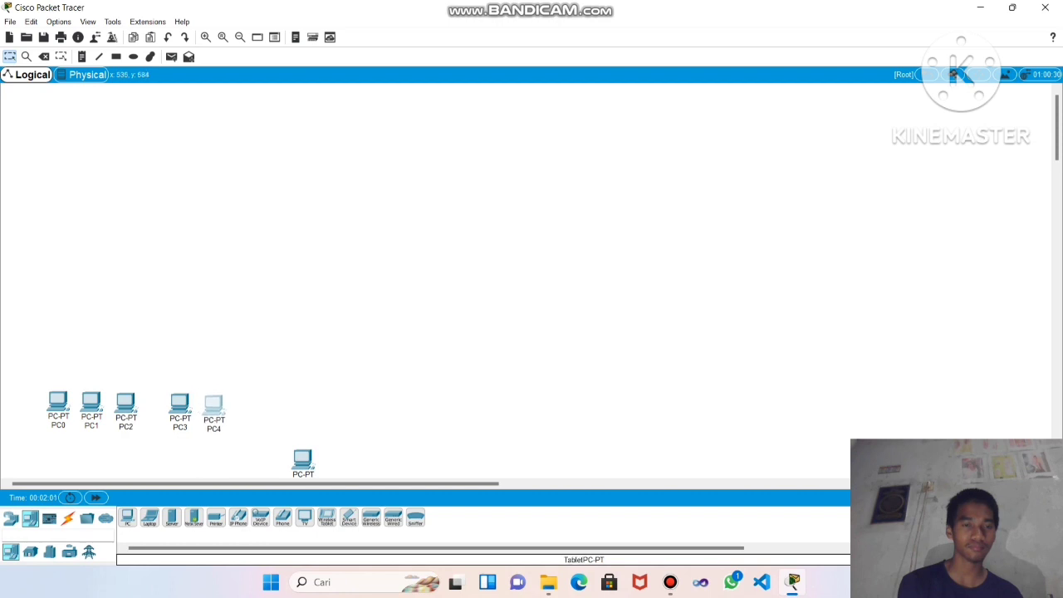
pyautogui.moveTo(302, 461); pyautogui.dragTo(249, 411)
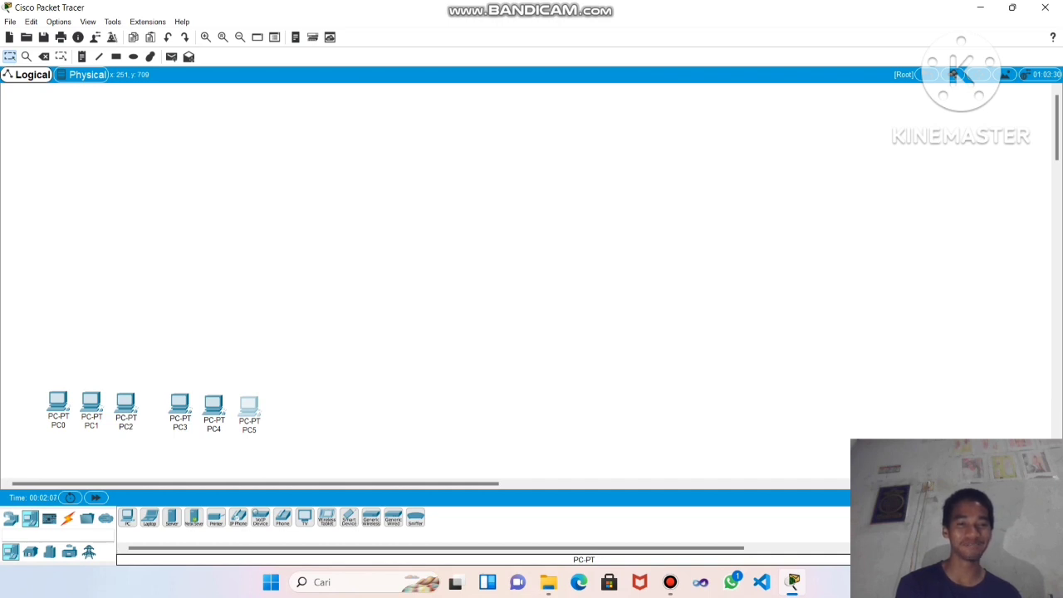
# Add six more PCs to the right of PC5 in two groups of three and level them with the existing row
pyautogui.moveTo(127, 518); pyautogui.dragTo(299, 412)
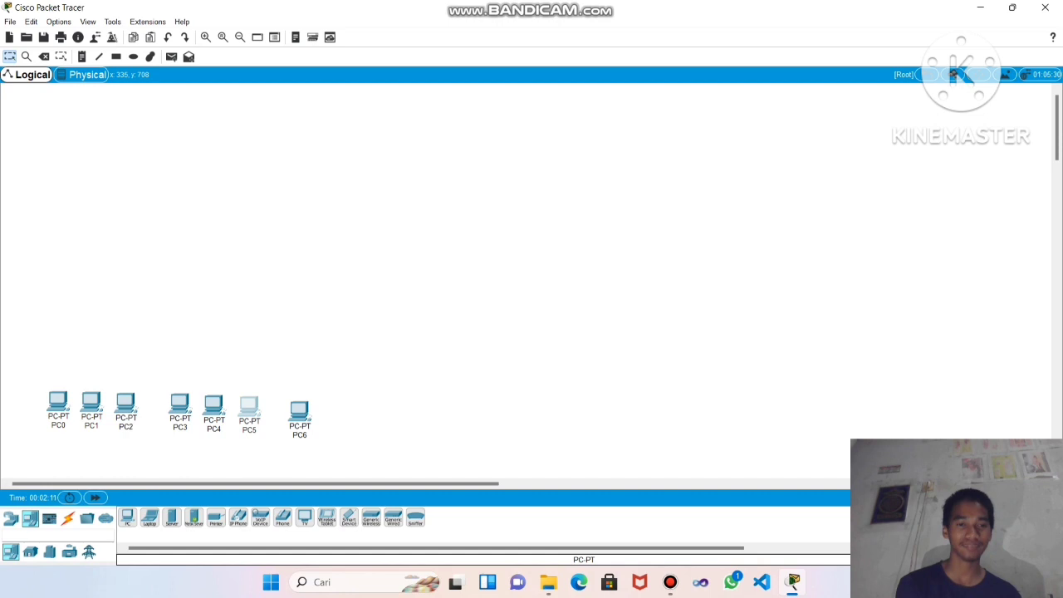
pyautogui.moveTo(127, 518); pyautogui.dragTo(335, 419)
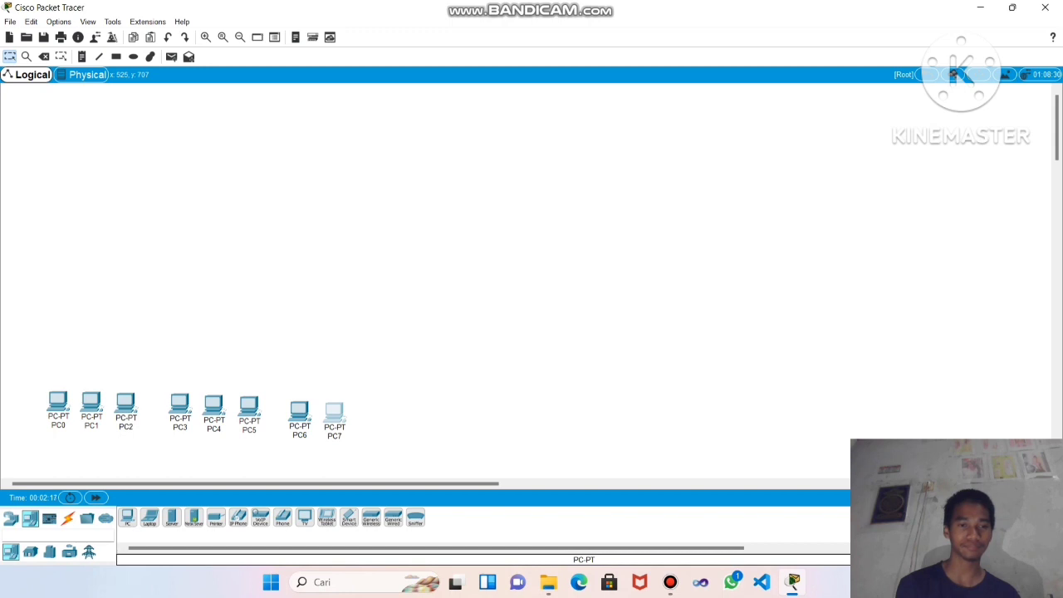
pyautogui.moveTo(127, 517); pyautogui.dragTo(371, 422)
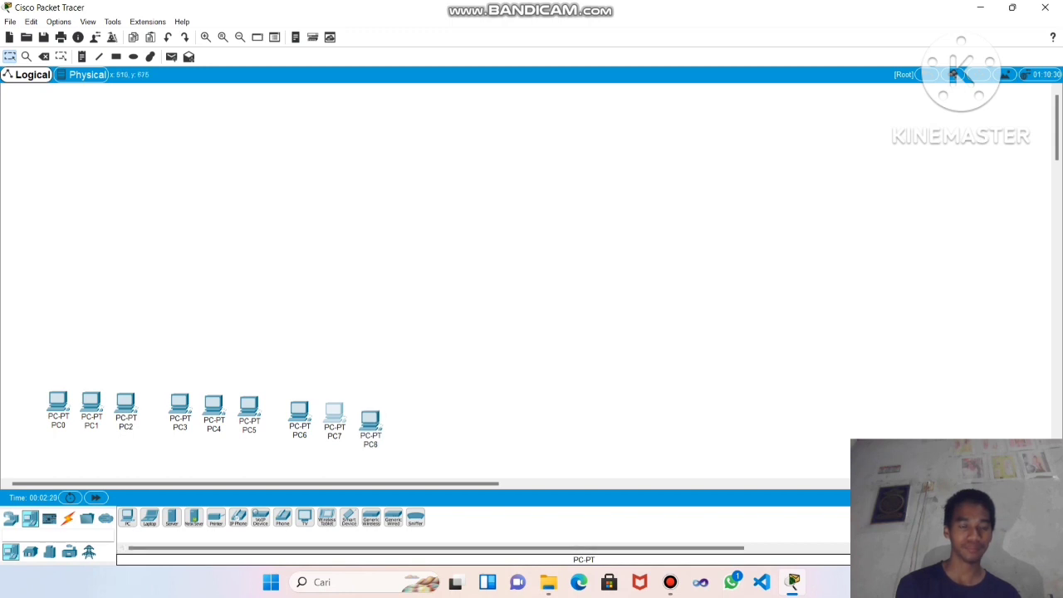
pyautogui.moveTo(127, 518); pyautogui.dragTo(419, 430)
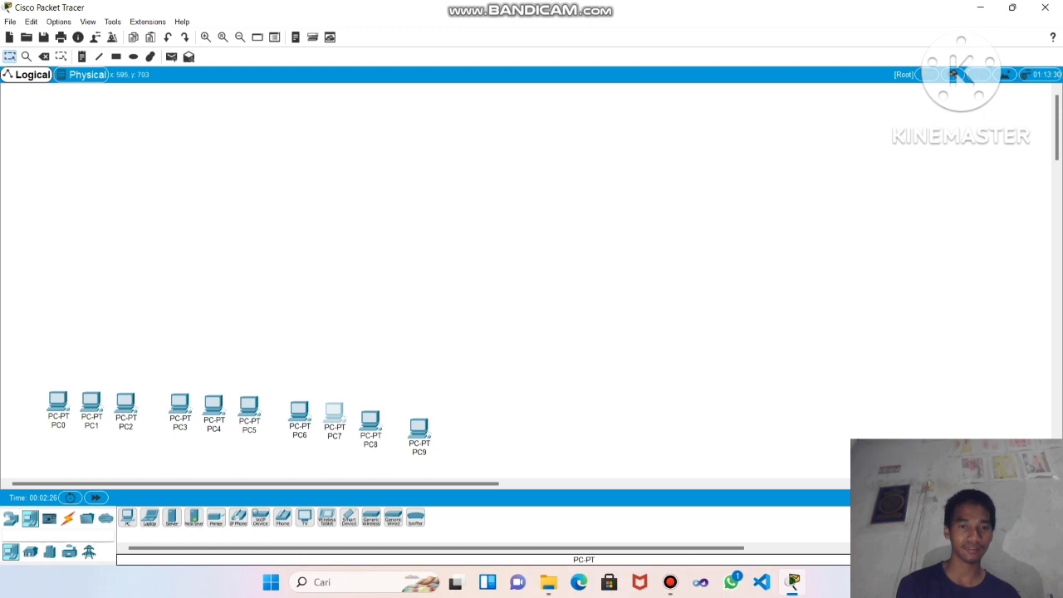
pyautogui.moveTo(127, 517); pyautogui.dragTo(458, 434)
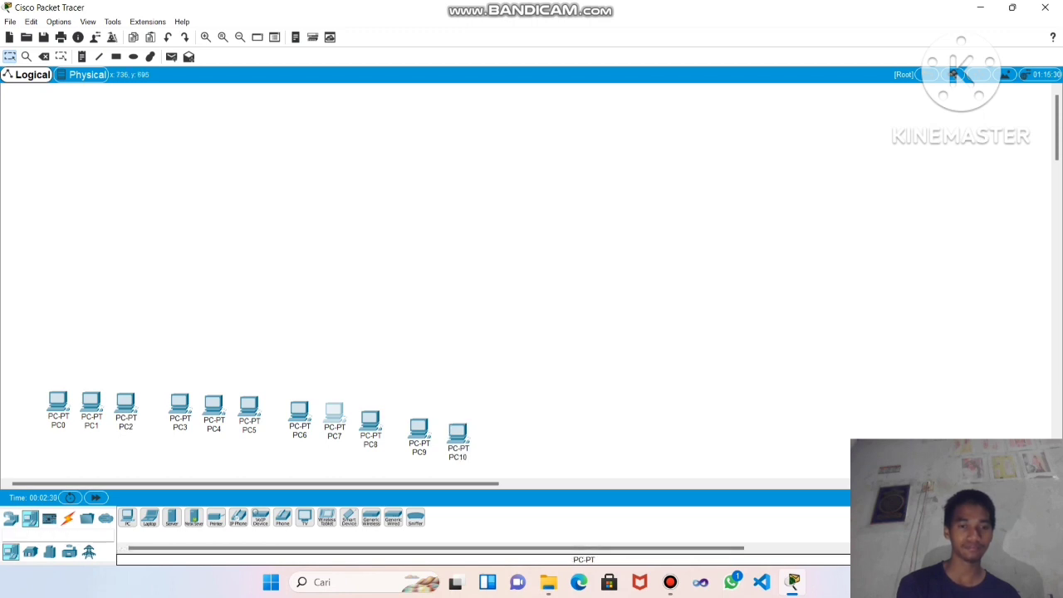
pyautogui.moveTo(127, 517); pyautogui.dragTo(374, 418)
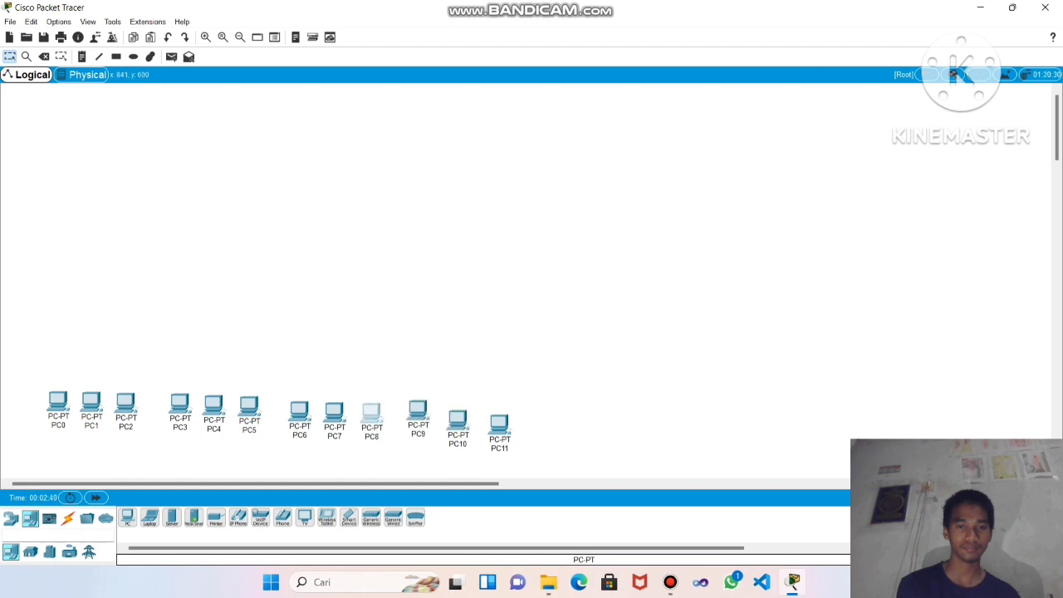
pyautogui.moveTo(458, 421); pyautogui.dragTo(501, 417)
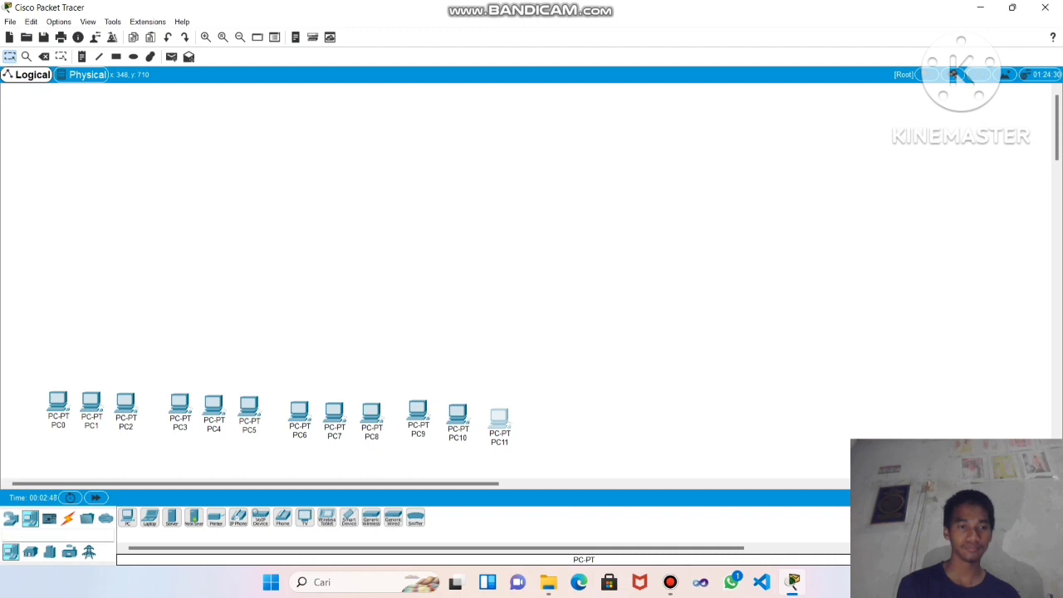
# Extend the row with another six PCs to the right of PC11, spaced closely side by side
pyautogui.moveTo(128, 517); pyautogui.dragTo(534, 426)
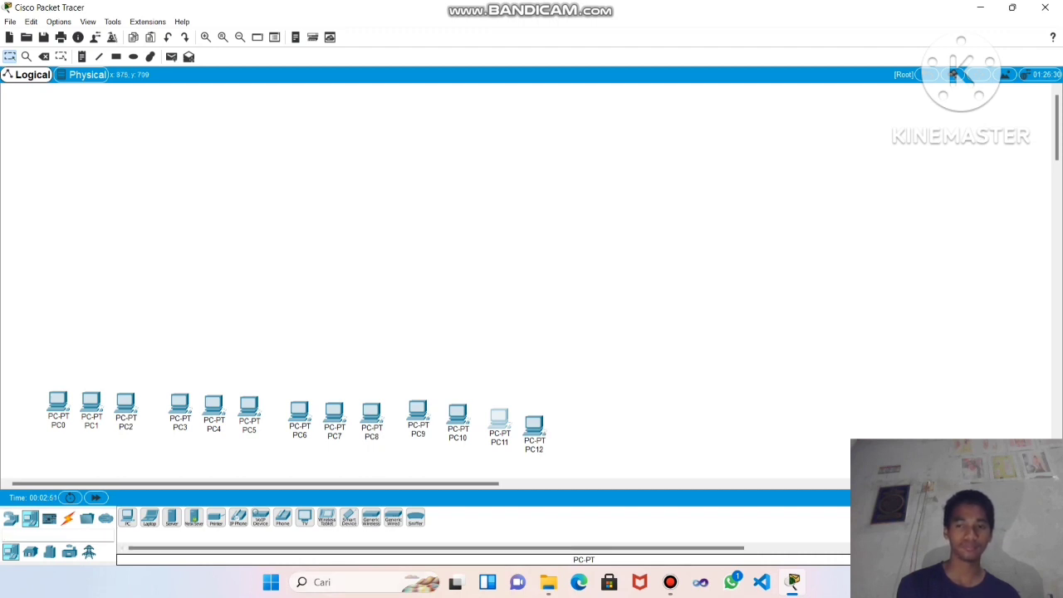
pyautogui.moveTo(128, 518); pyautogui.dragTo(572, 421)
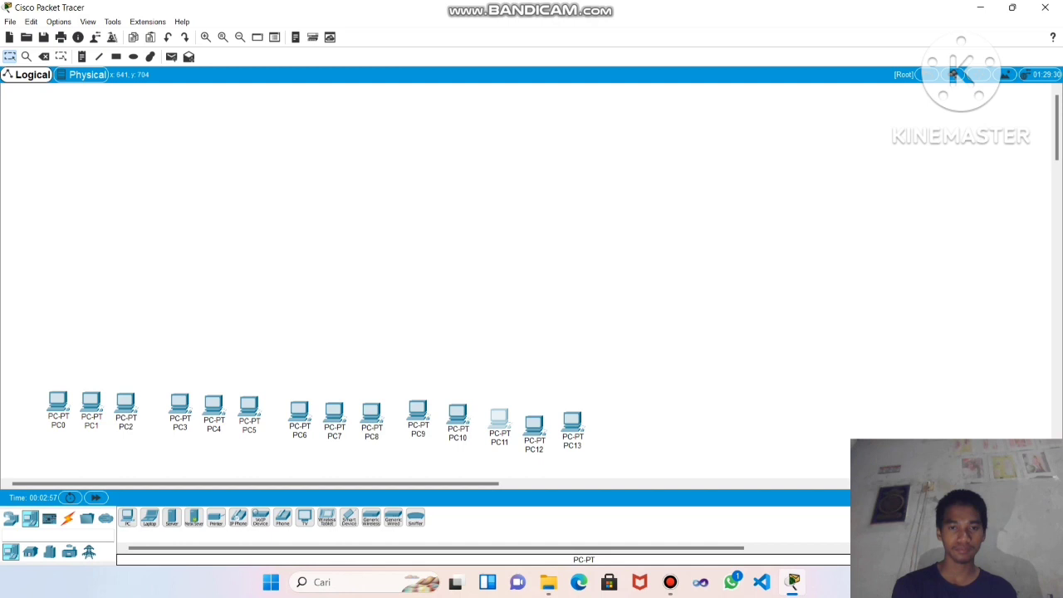
pyautogui.moveTo(128, 518); pyautogui.dragTo(608, 428)
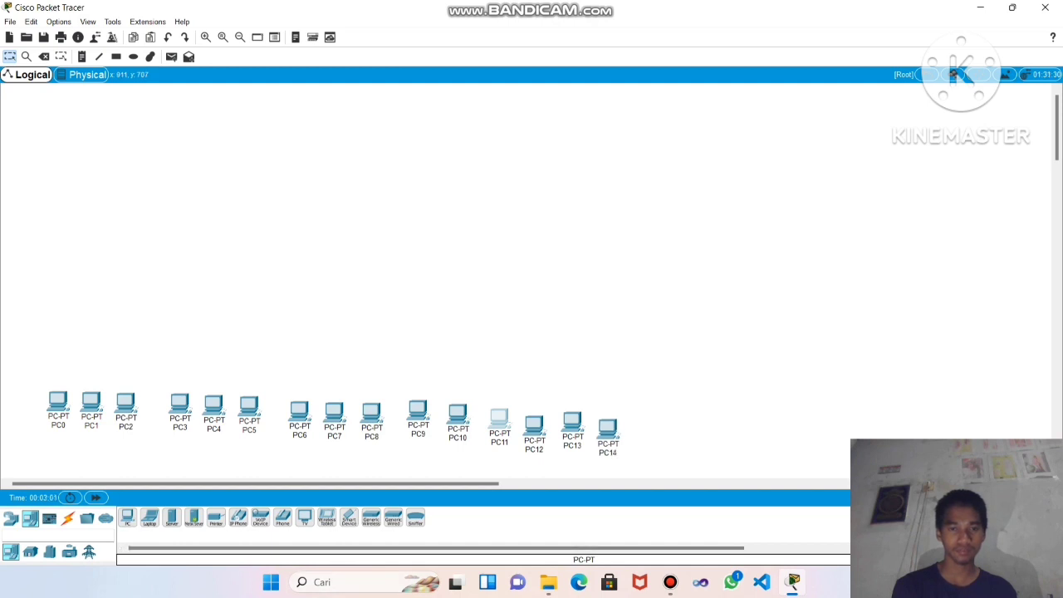
pyautogui.moveTo(128, 518); pyautogui.dragTo(647, 429)
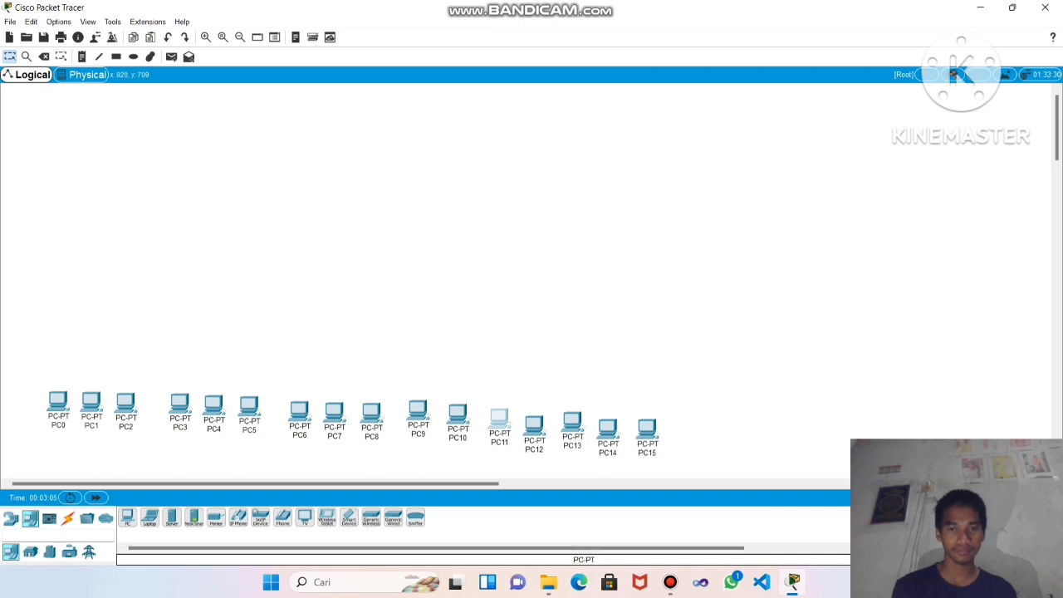
pyautogui.moveTo(128, 517); pyautogui.dragTo(697, 436)
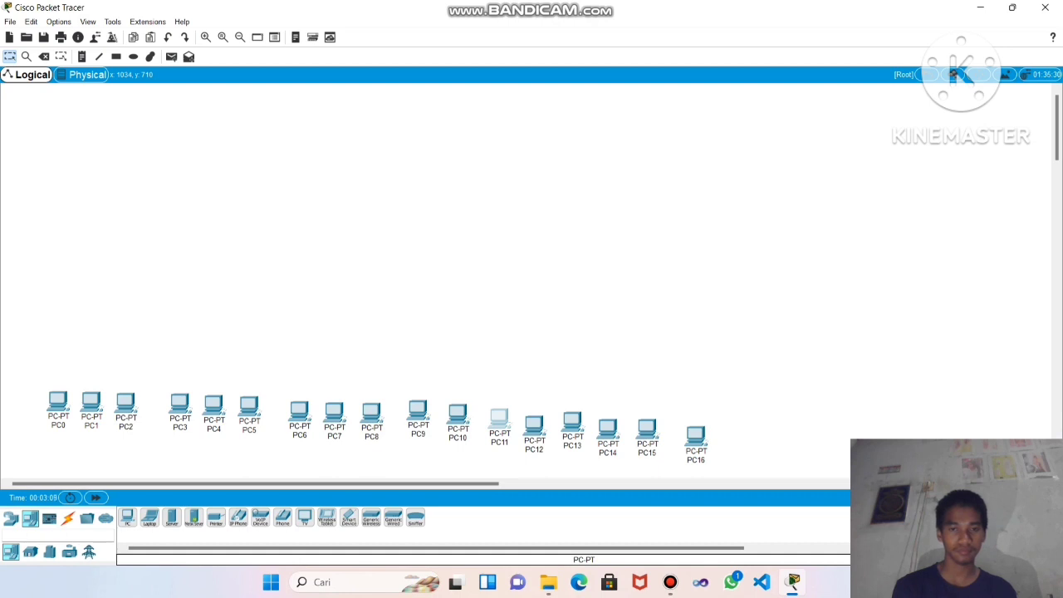
pyautogui.moveTo(128, 517); pyautogui.dragTo(724, 431)
pyautogui.click(734, 441)
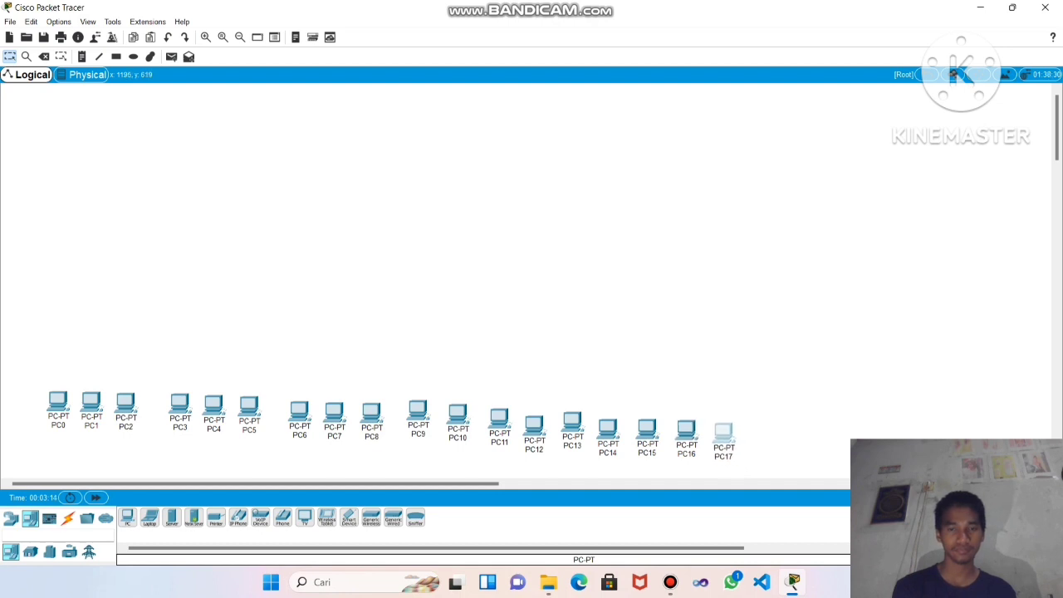
# Adjust the positions of PC9, PC11 and PC12 so they line up with the neighbouring PCs in the row
pyautogui.moveTo(418, 409); pyautogui.dragTo(417, 416)
pyautogui.click(535, 426)
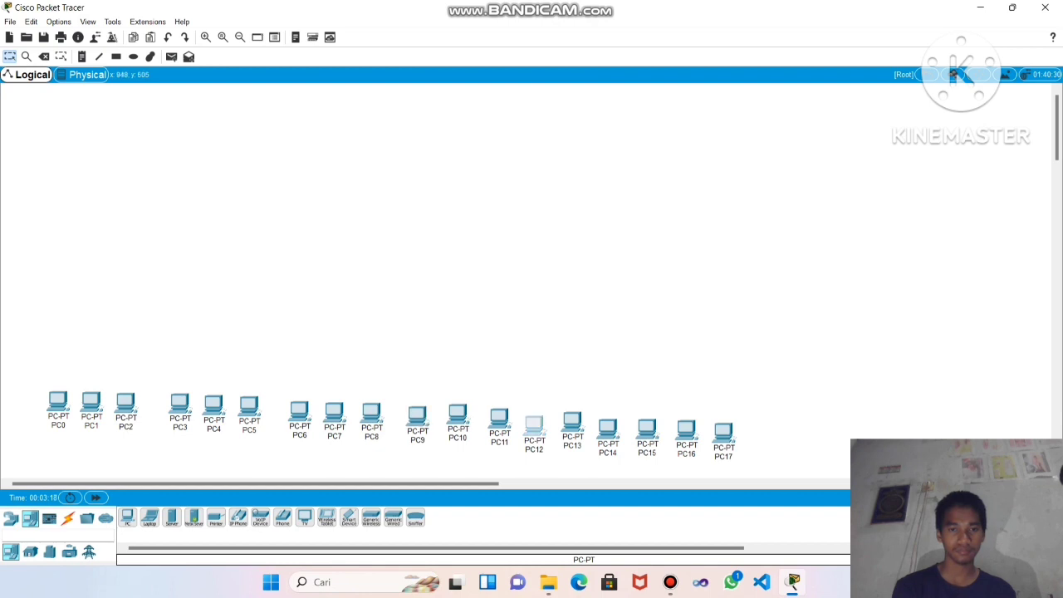
pyautogui.moveTo(534, 424); pyautogui.dragTo(493, 414)
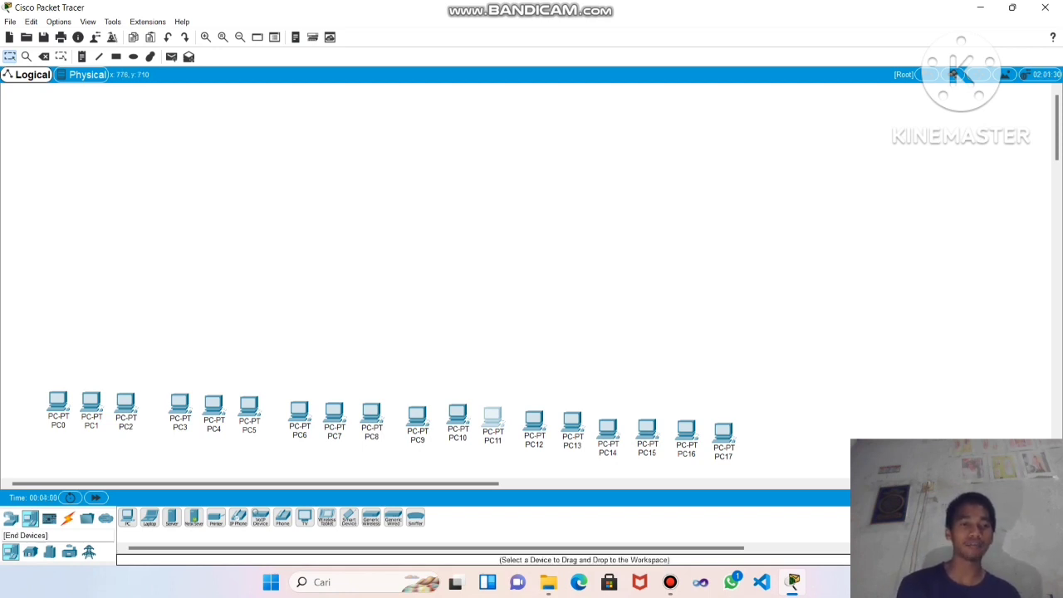
# Add six PT-Switch devices in a row above the PCs, one over each group of three
pyautogui.click(31, 553)
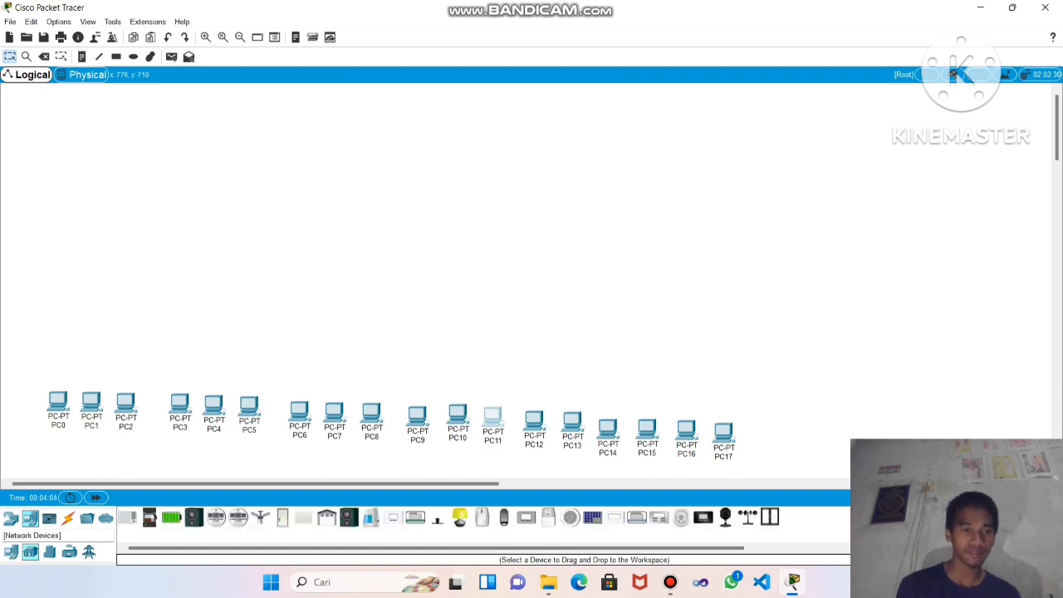
pyautogui.click(11, 518)
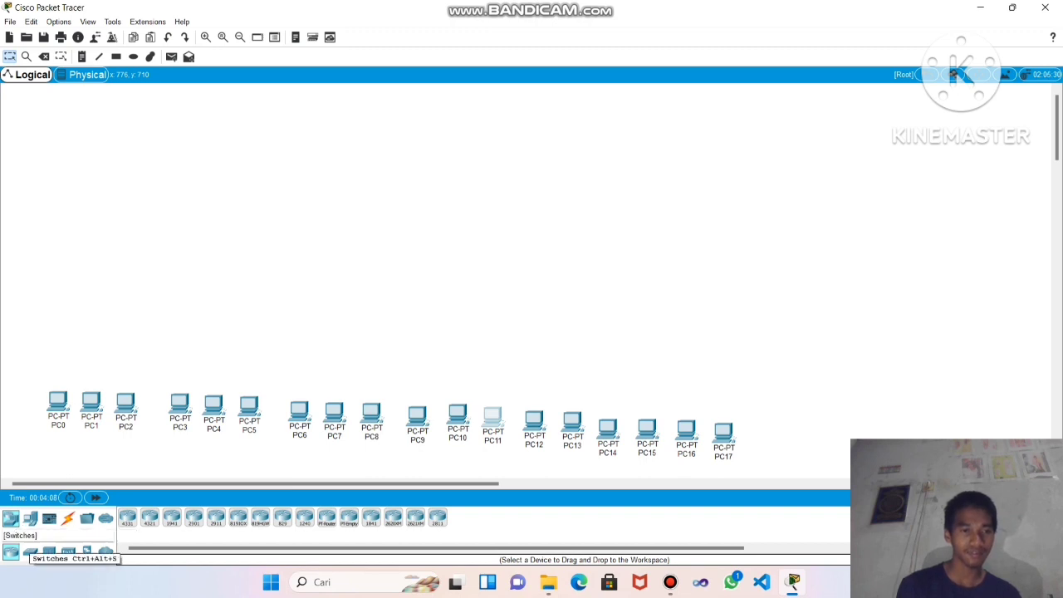
pyautogui.click(29, 552)
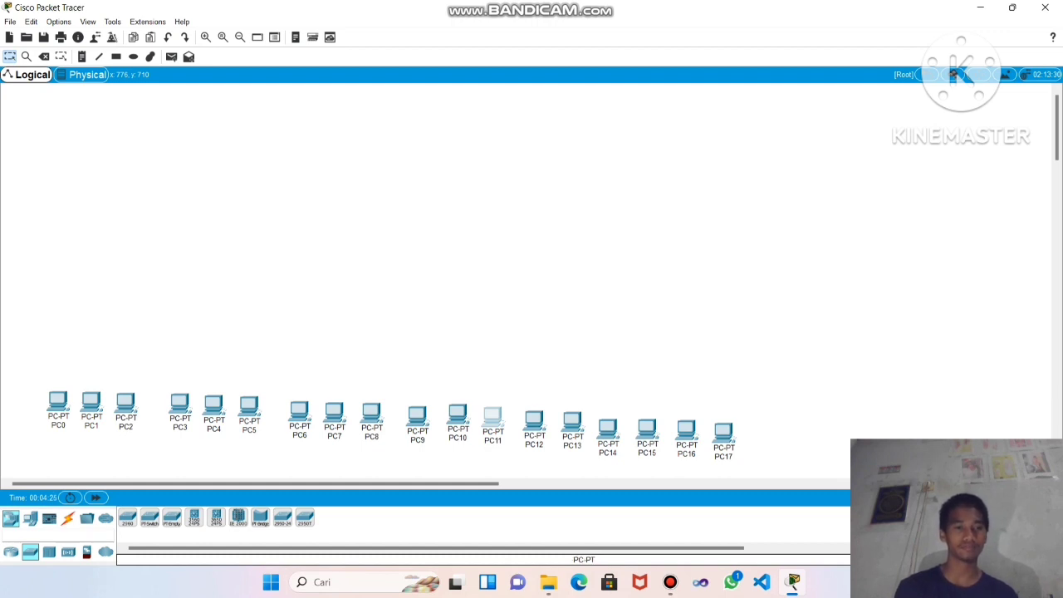
pyautogui.moveTo(150, 518); pyautogui.dragTo(89, 329)
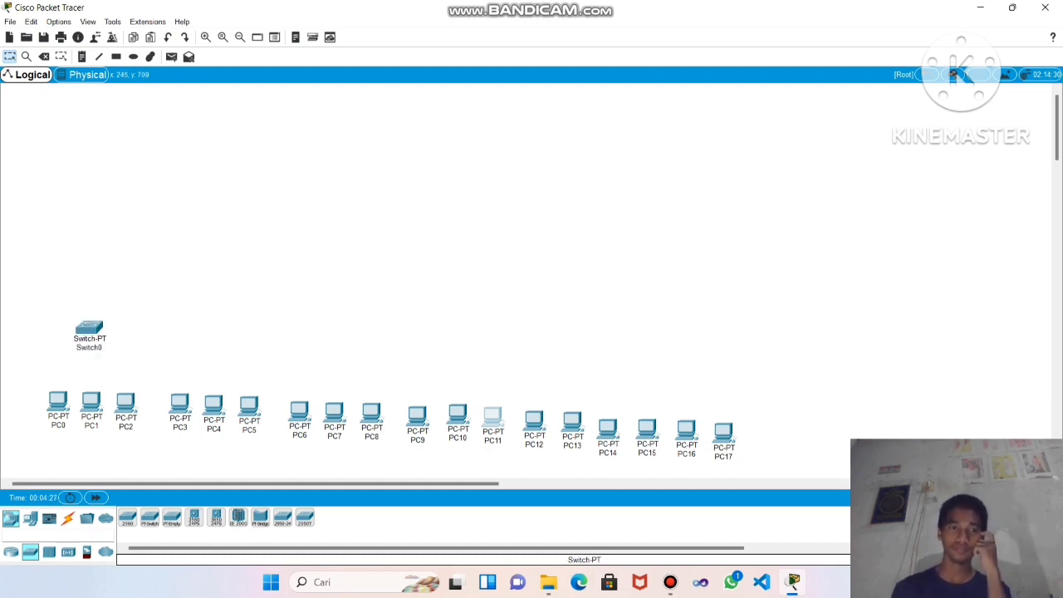
pyautogui.moveTo(150, 518); pyautogui.dragTo(220, 341)
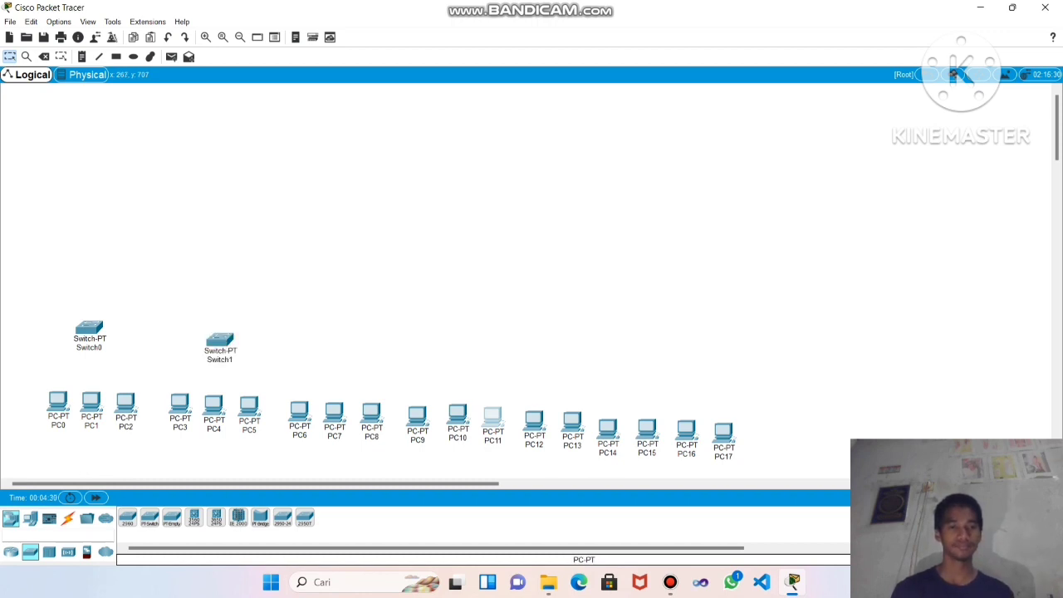
pyautogui.moveTo(149, 517); pyautogui.dragTo(332, 349)
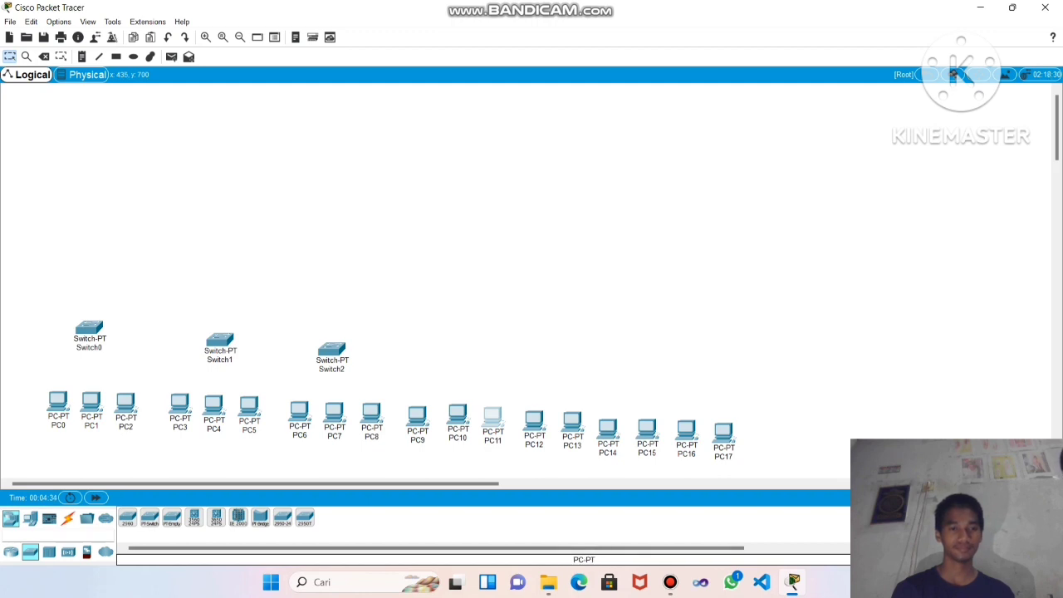
pyautogui.moveTo(149, 517); pyautogui.dragTo(452, 357)
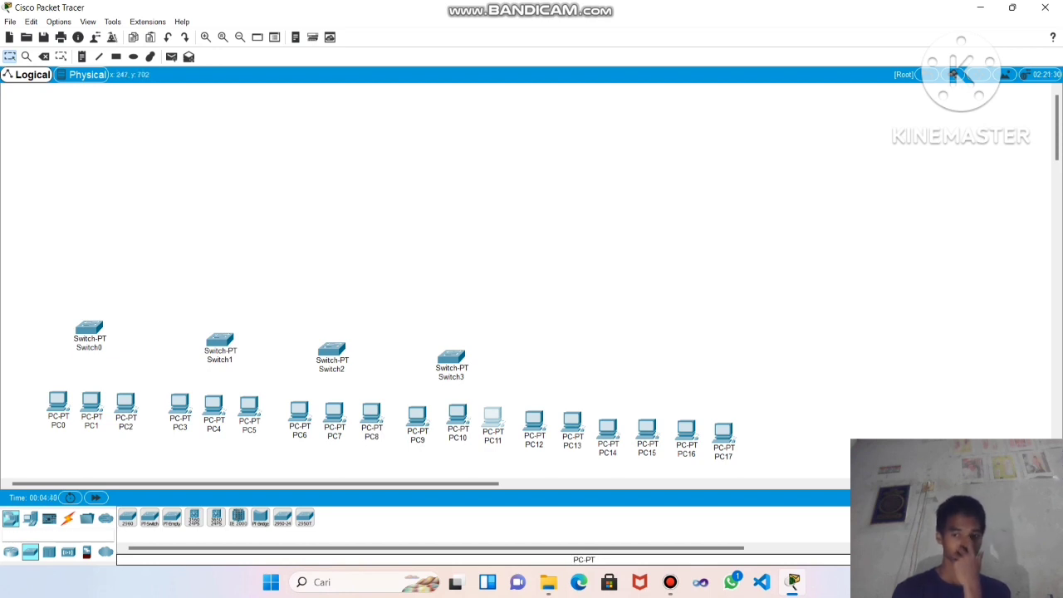
pyautogui.moveTo(150, 518); pyautogui.dragTo(571, 354)
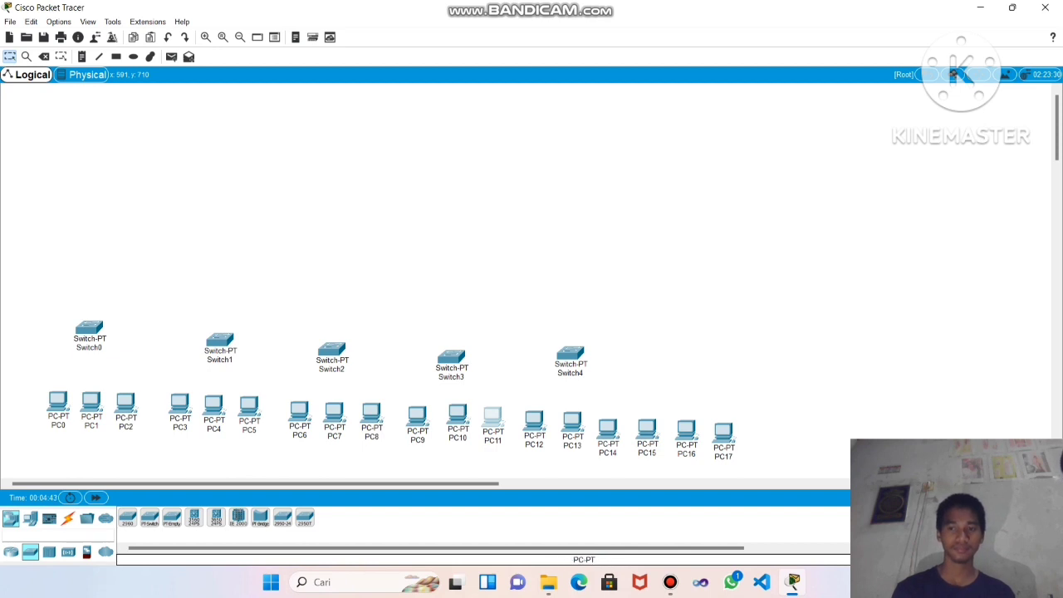
pyautogui.moveTo(150, 518); pyautogui.dragTo(683, 357)
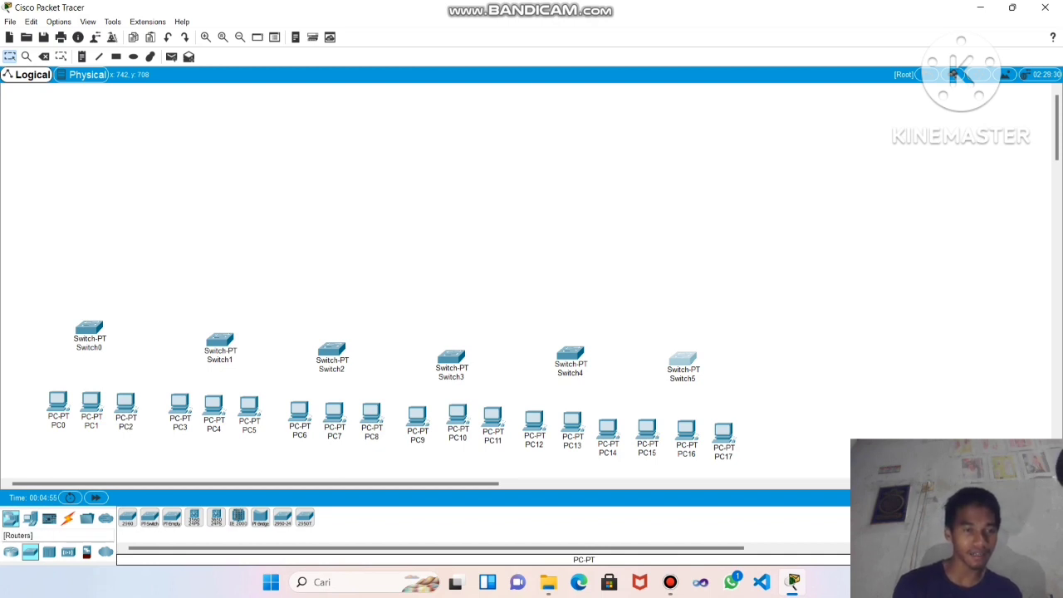
# Place two PT-Router devices above the switch row, one over Switch1 and the other over Switch4
pyautogui.click(11, 552)
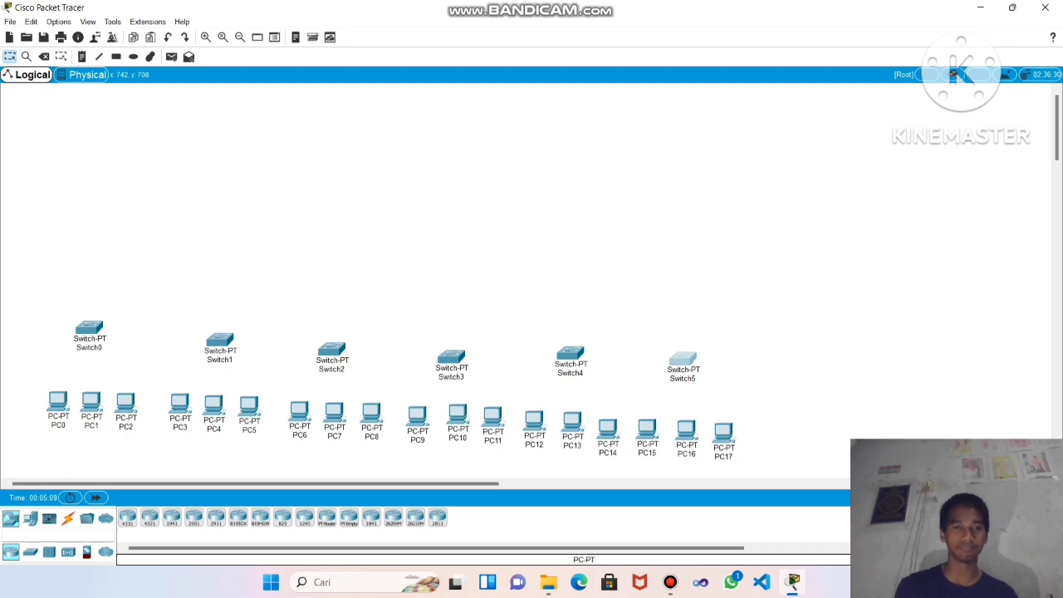
pyautogui.moveTo(326, 519); pyautogui.dragTo(216, 245)
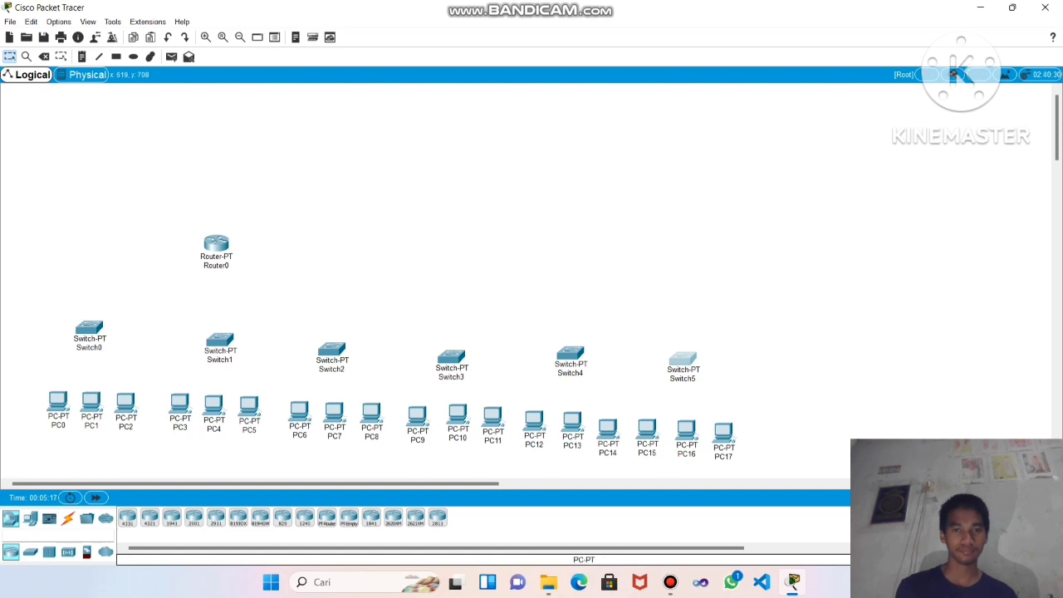
pyautogui.moveTo(327, 518); pyautogui.dragTo(566, 260)
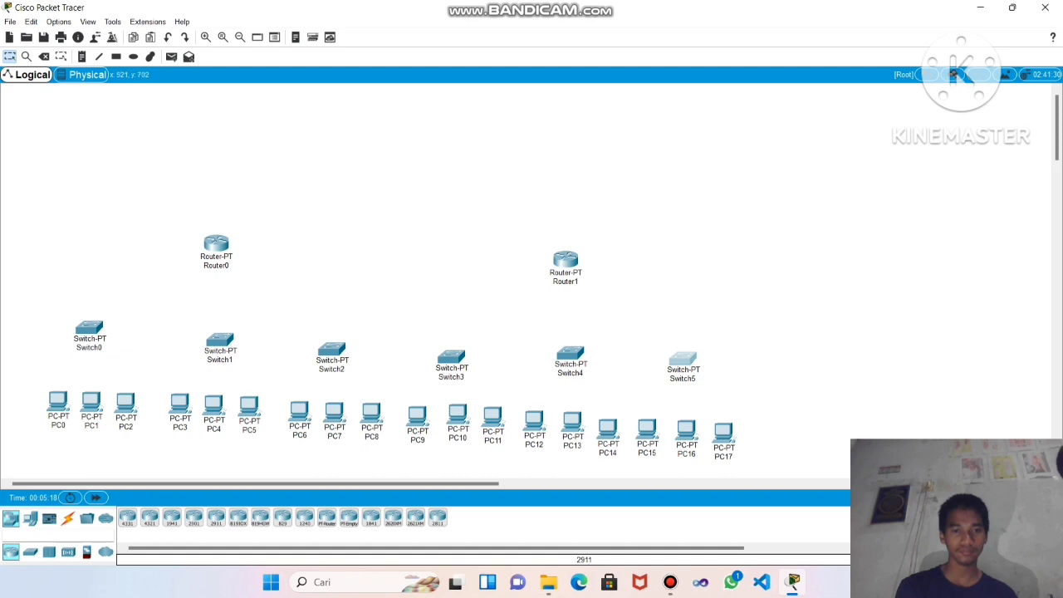
# Add a DSL modem up and left of Router1 and a PT-Cloud up and left of the modem
pyautogui.click(105, 552)
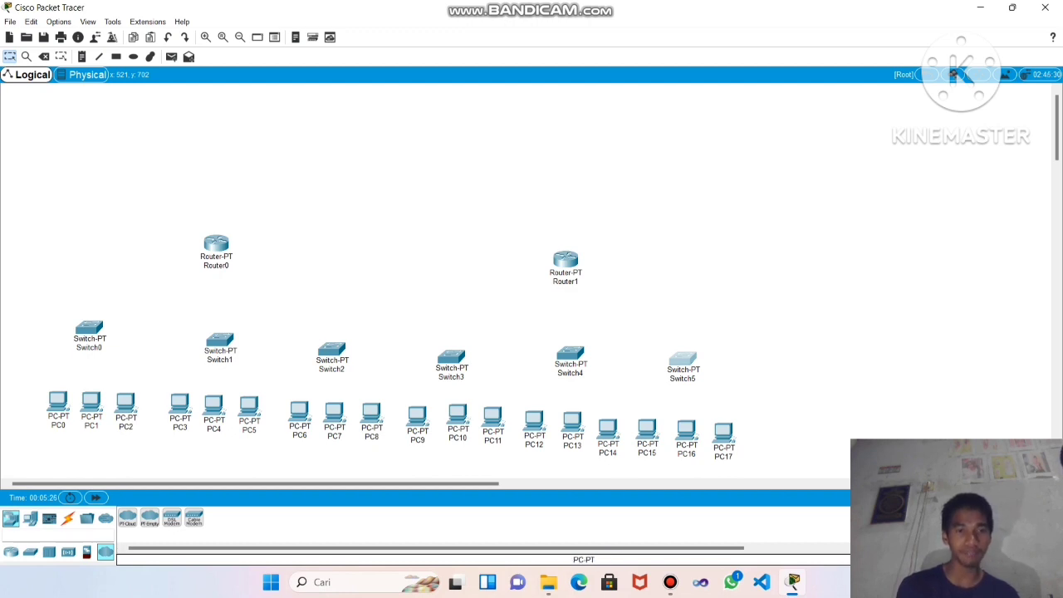
pyautogui.moveTo(172, 517); pyautogui.dragTo(491, 221)
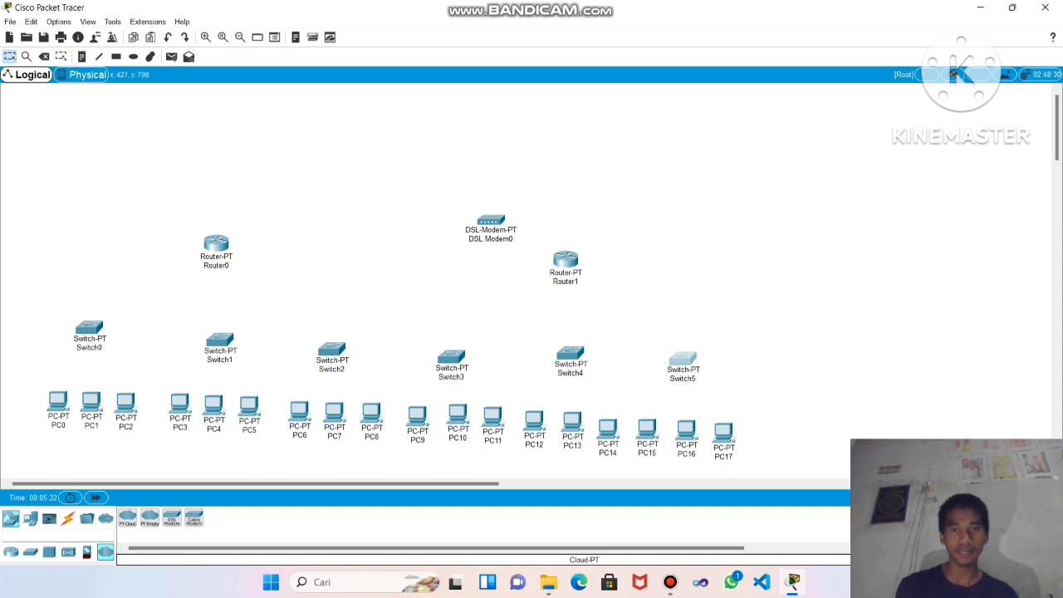
pyautogui.moveTo(128, 518); pyautogui.dragTo(421, 190)
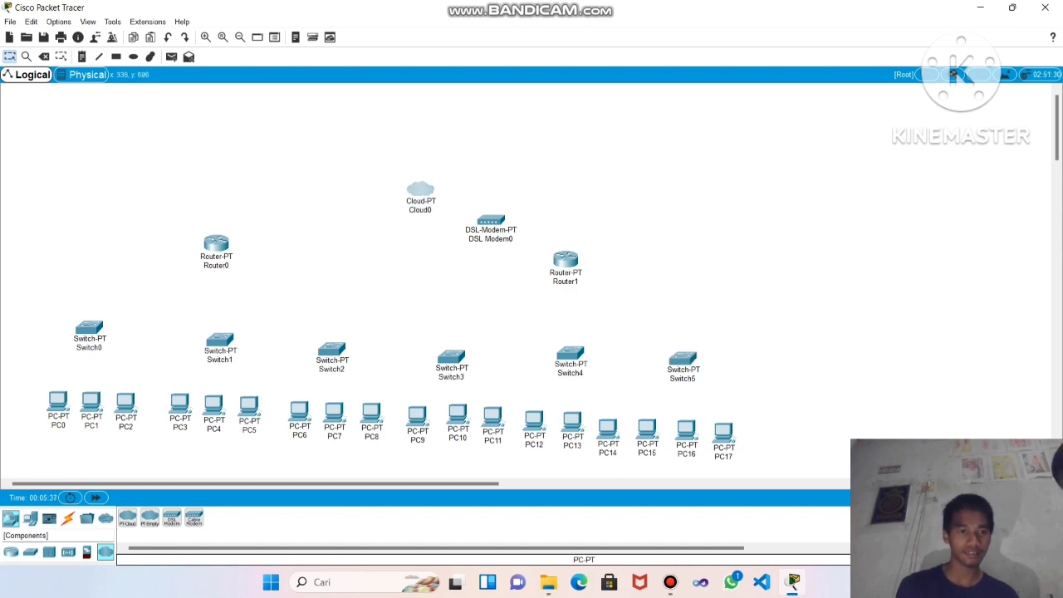
# Add a server up and left of the cloud, between the cloud and Router0
pyautogui.click(30, 518)
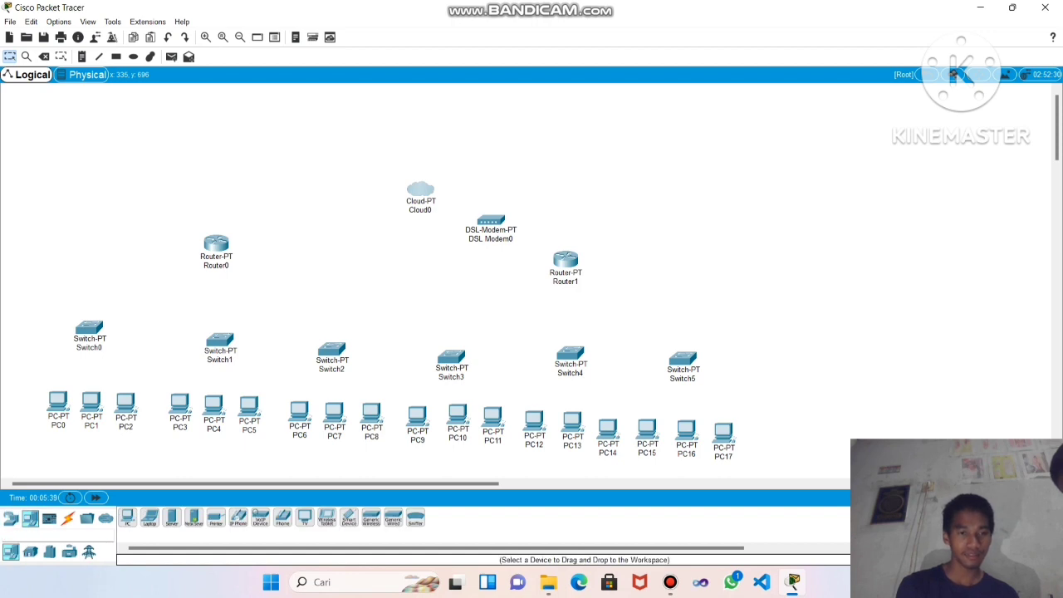
pyautogui.click(10, 518)
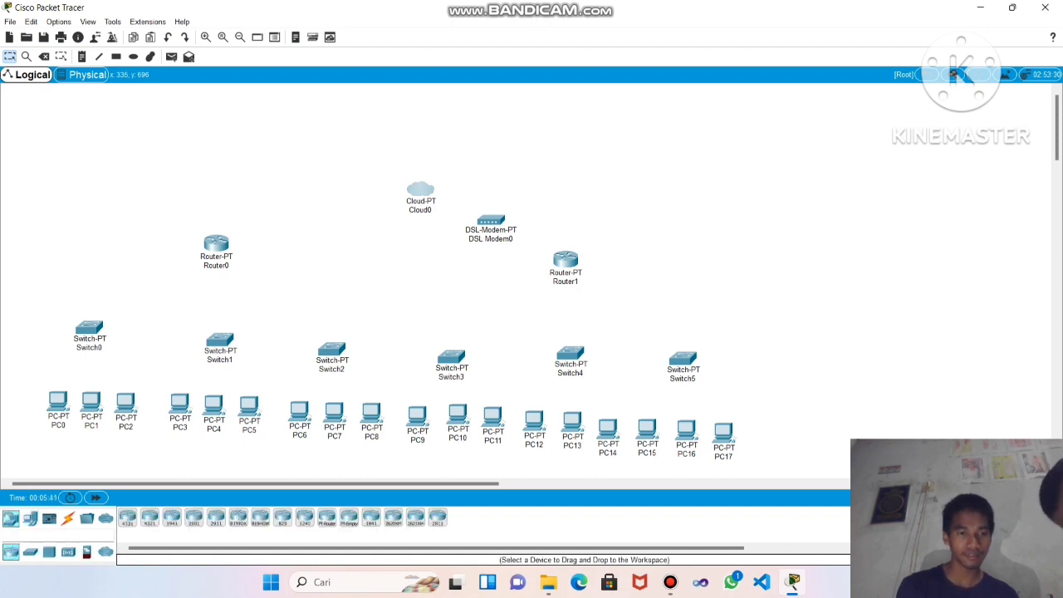
pyautogui.click(30, 517)
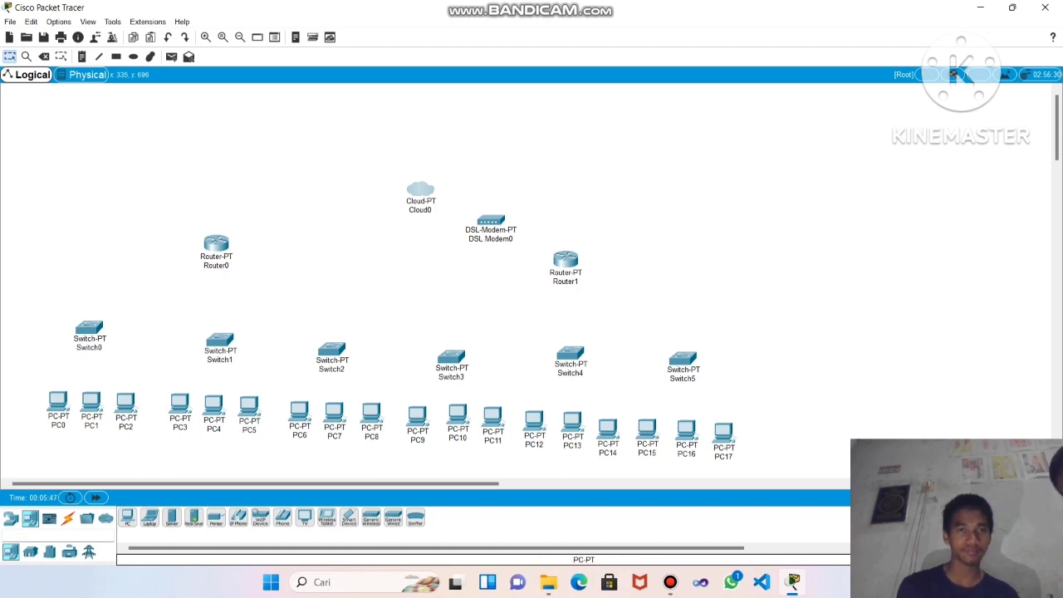
pyautogui.moveTo(172, 517); pyautogui.dragTo(343, 158)
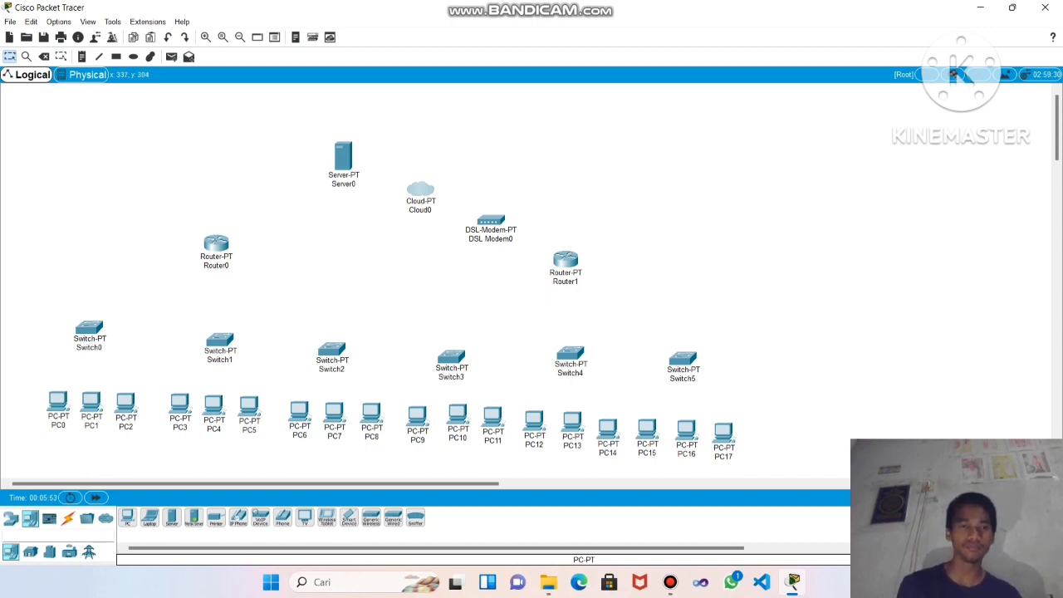
# Connect PC0's FastEthernet0 to Switch0's FastEthernet0/1 with a copper straight-through cable
pyautogui.click(68, 518)
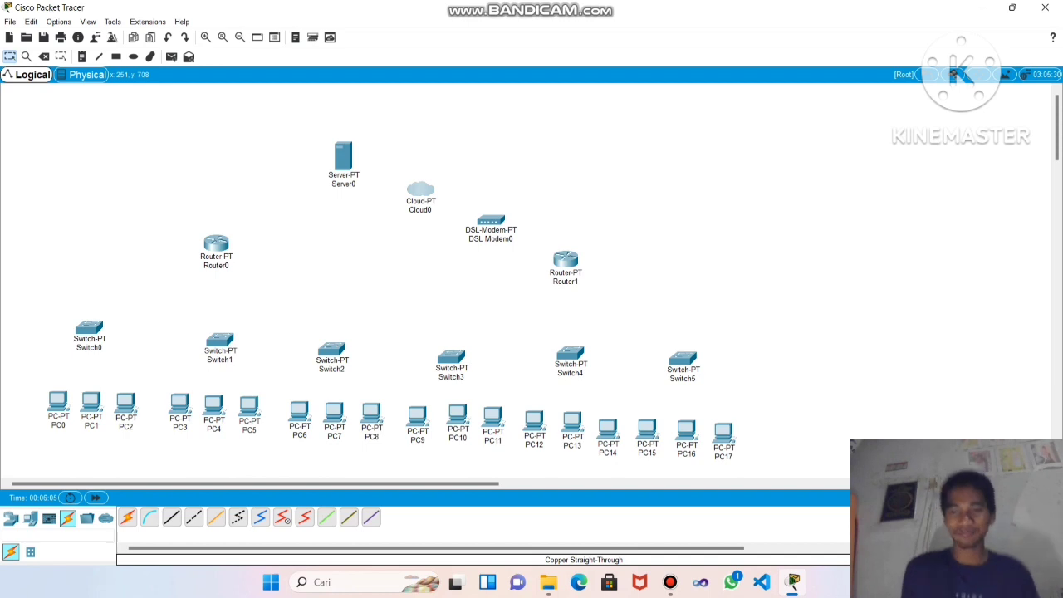
pyautogui.click(172, 518)
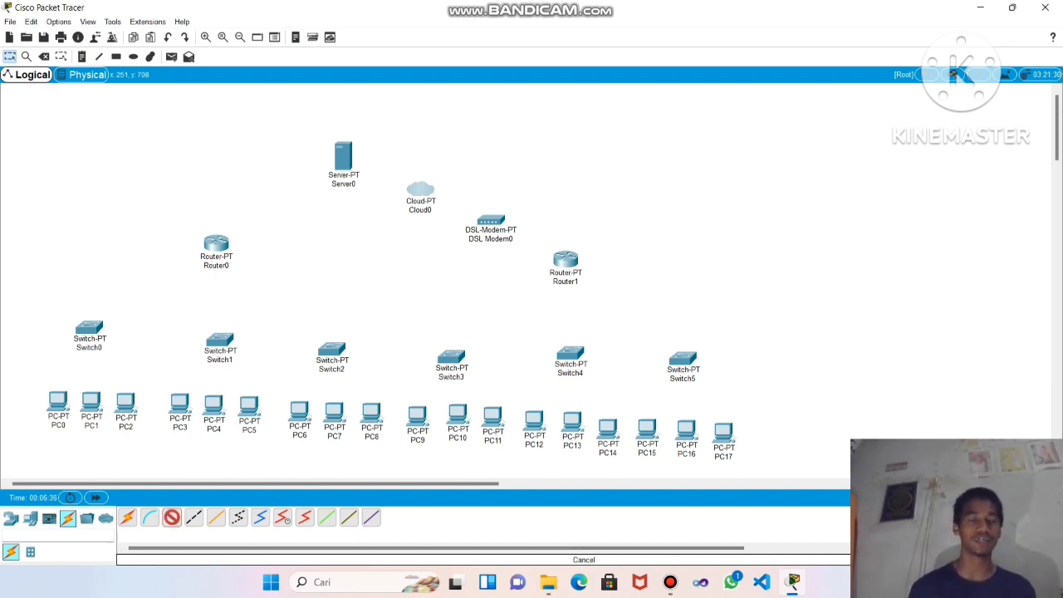
pyautogui.press('Escape')
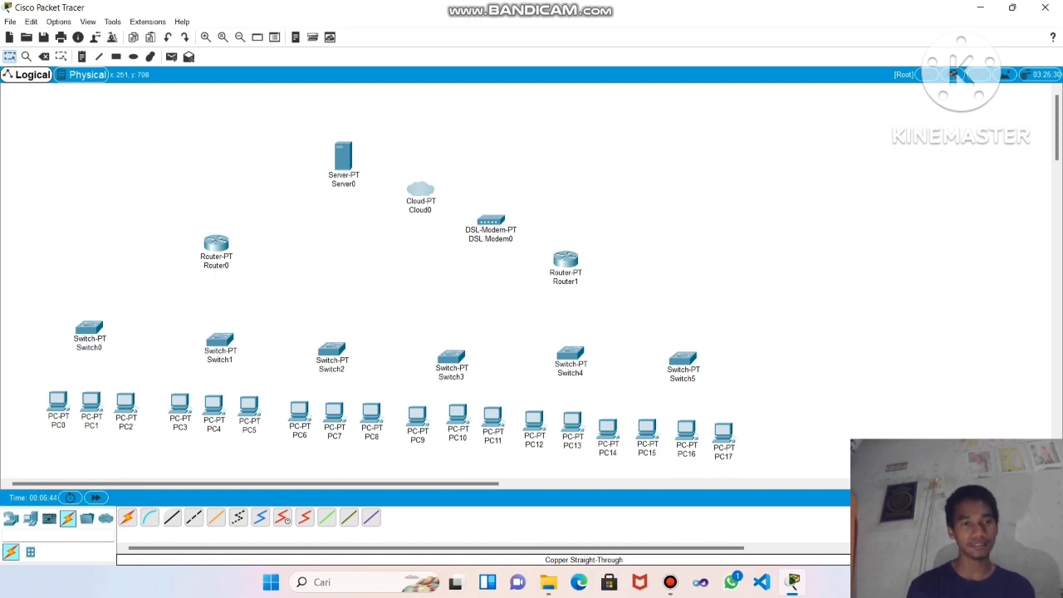
pyautogui.click(171, 518)
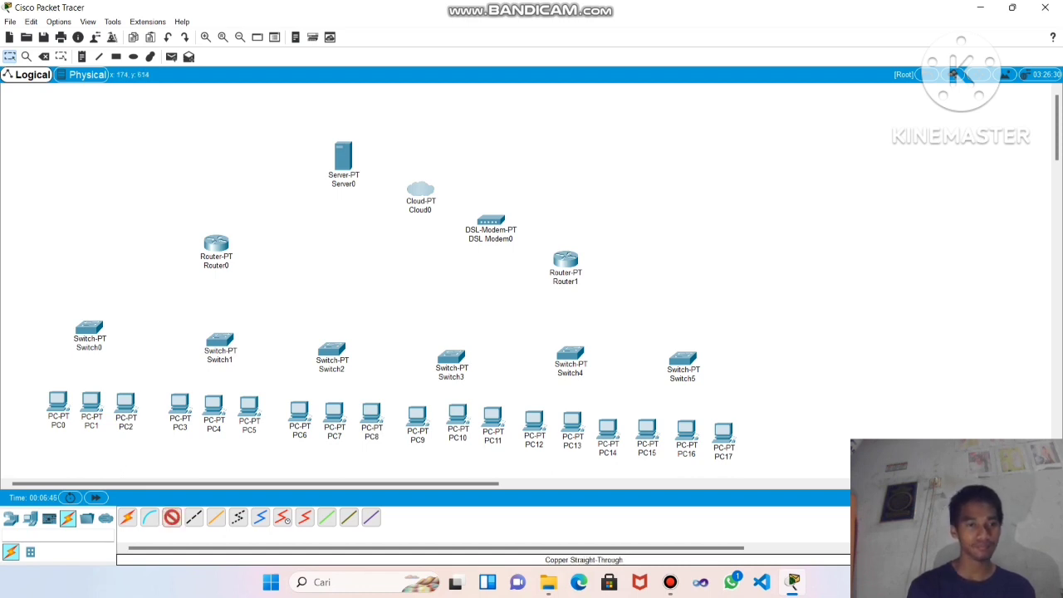
pyautogui.click(58, 399)
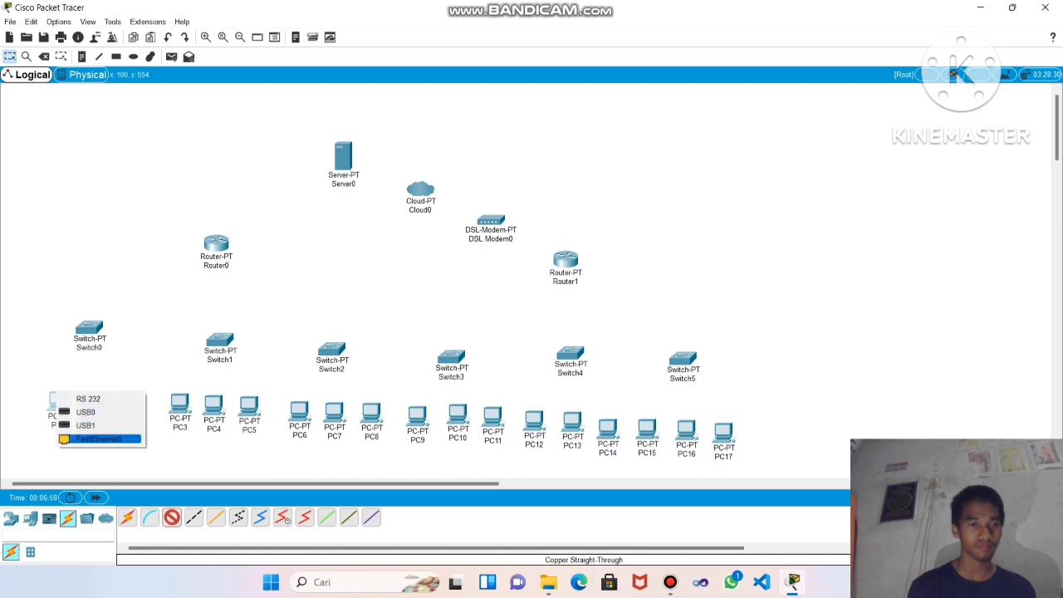
pyautogui.click(98, 438)
pyautogui.click(86, 330)
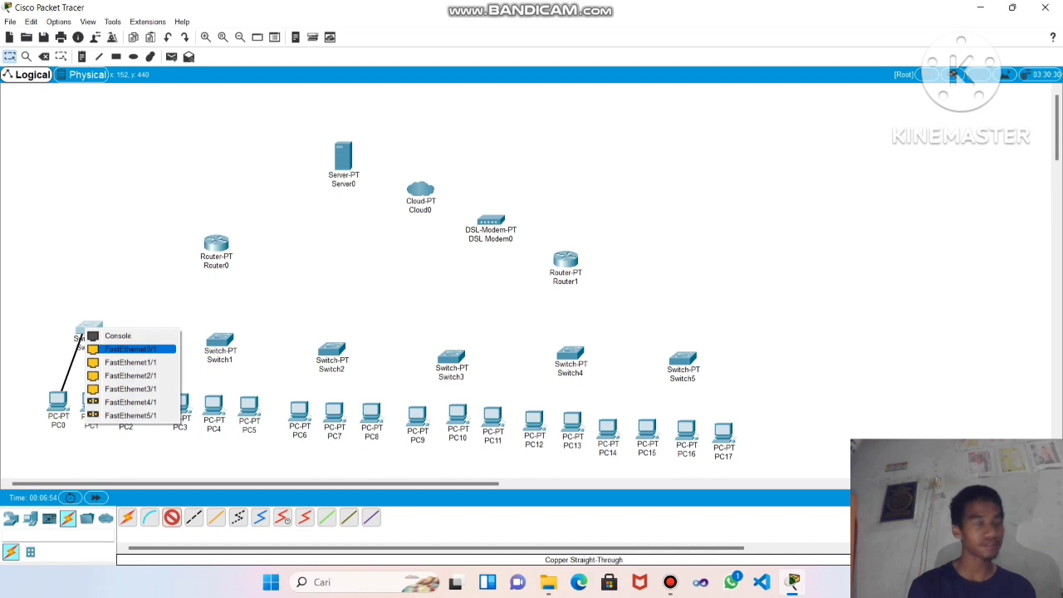
pyautogui.click(131, 349)
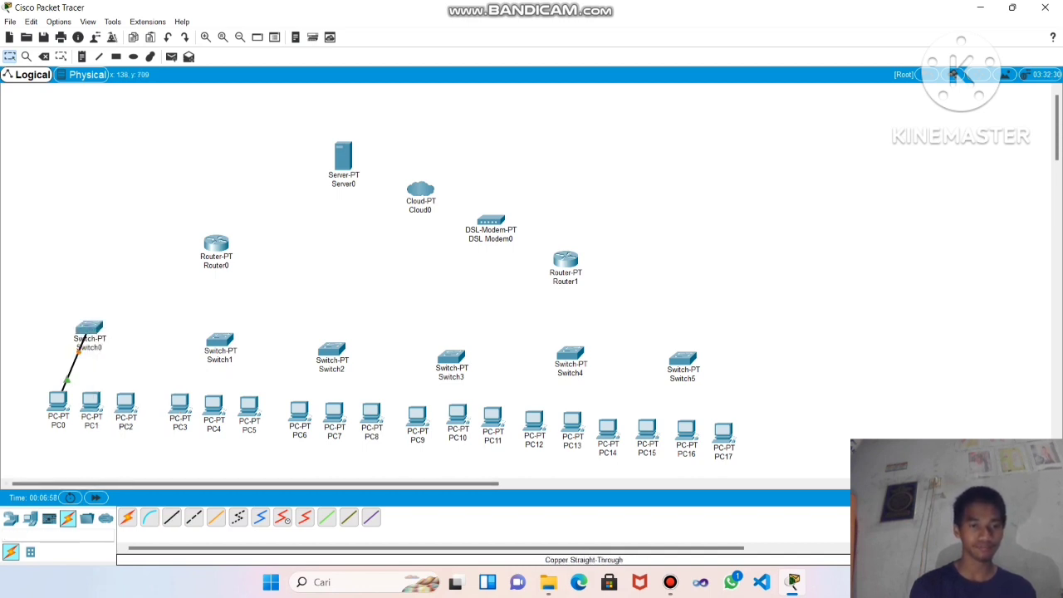
# Connect PC1's FastEthernet0 to Switch0's FastEthernet1/1 with a copper straight-through cable
pyautogui.click(171, 516)
pyautogui.click(91, 402)
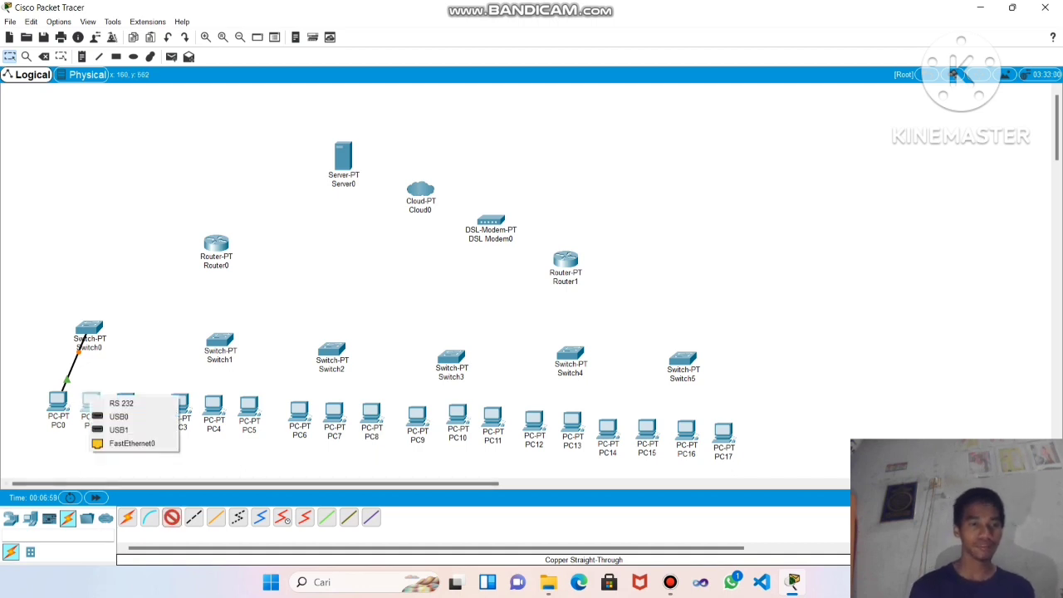
pyautogui.click(108, 444)
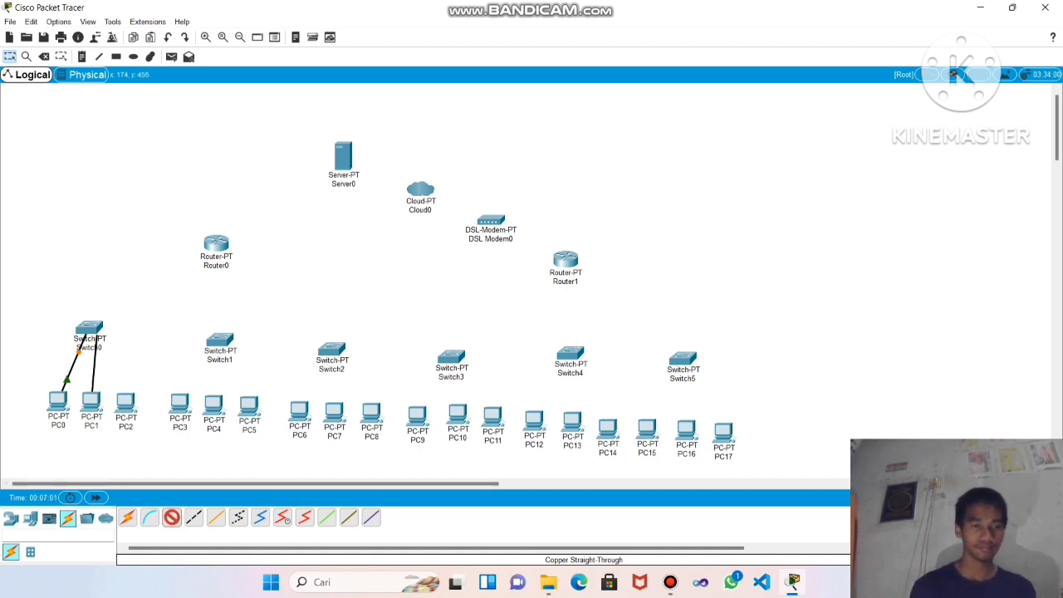
pyautogui.click(90, 334)
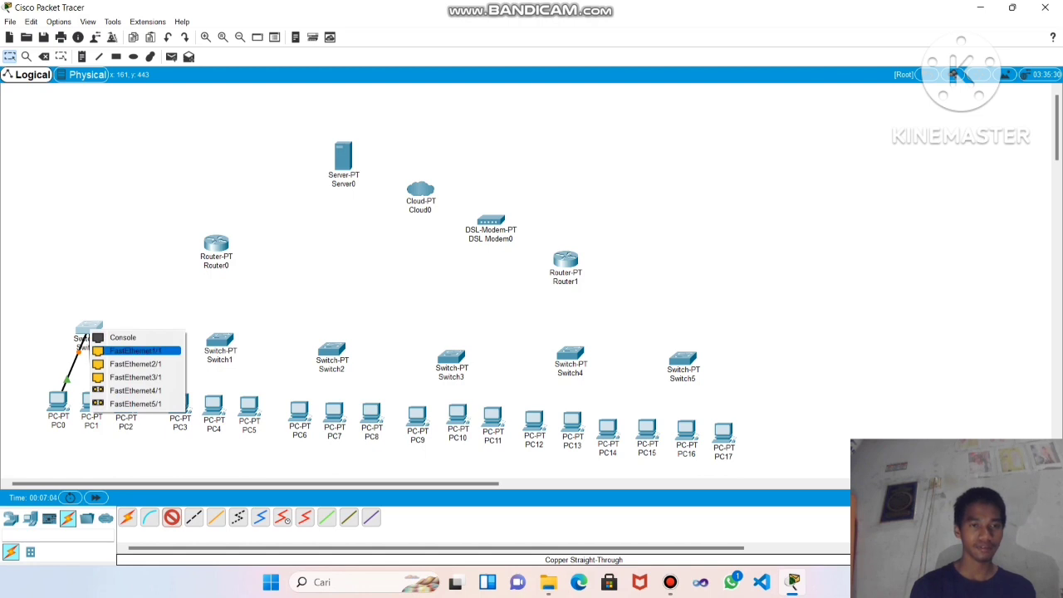
pyautogui.click(134, 351)
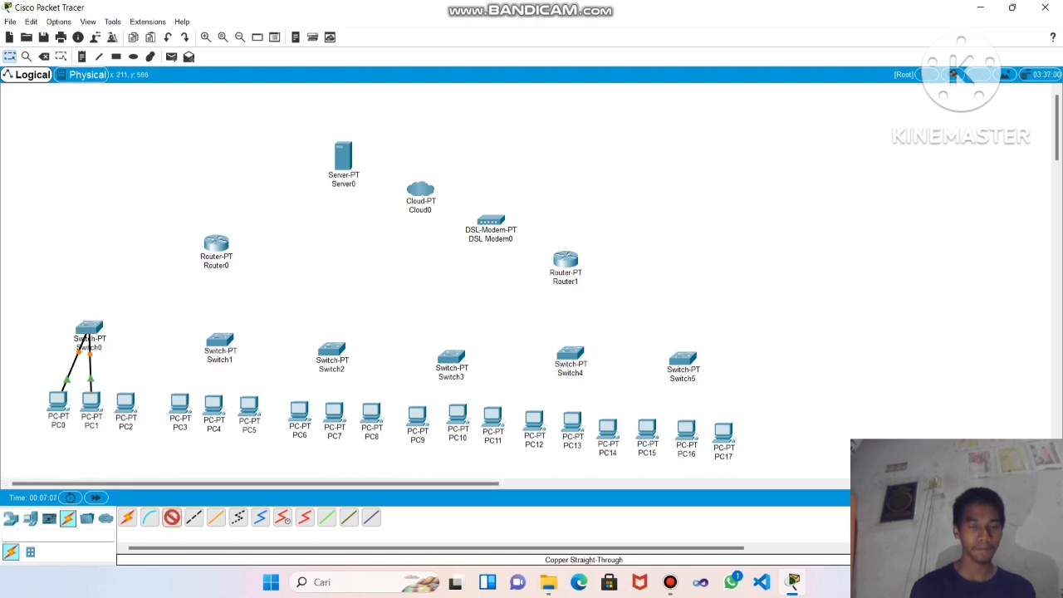
# Connect PC2's FastEthernet0 to Switch0's FastEthernet2/1 with a copper straight-through cable
pyautogui.click(125, 400)
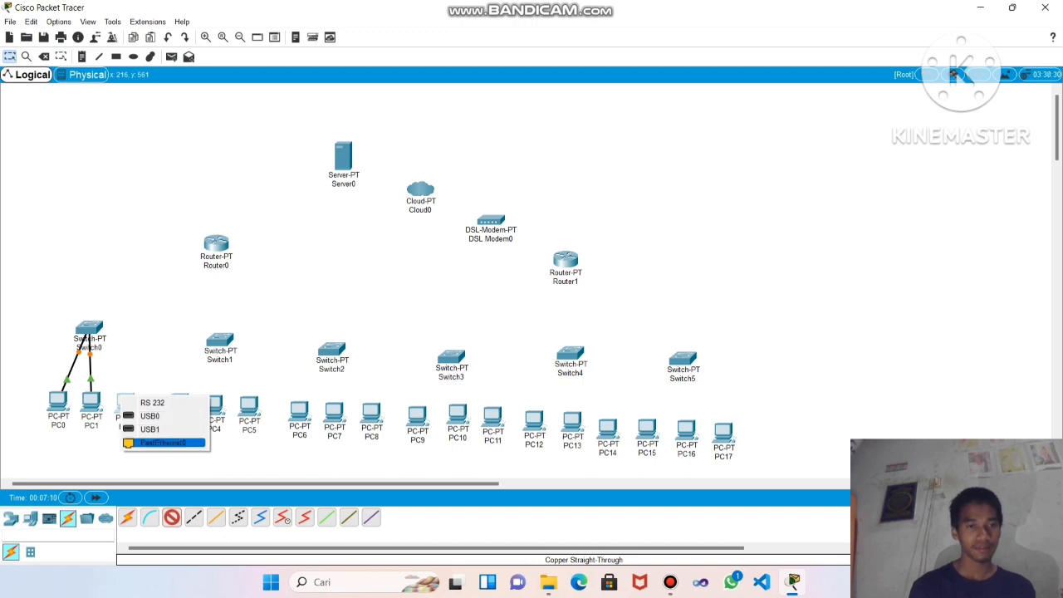
pyautogui.click(163, 443)
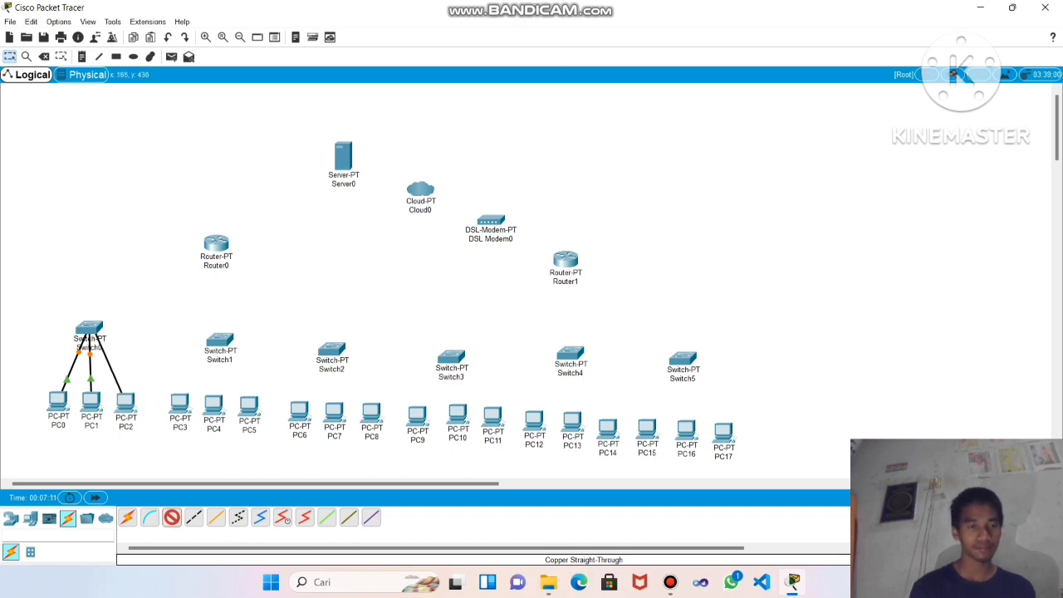
pyautogui.click(90, 330)
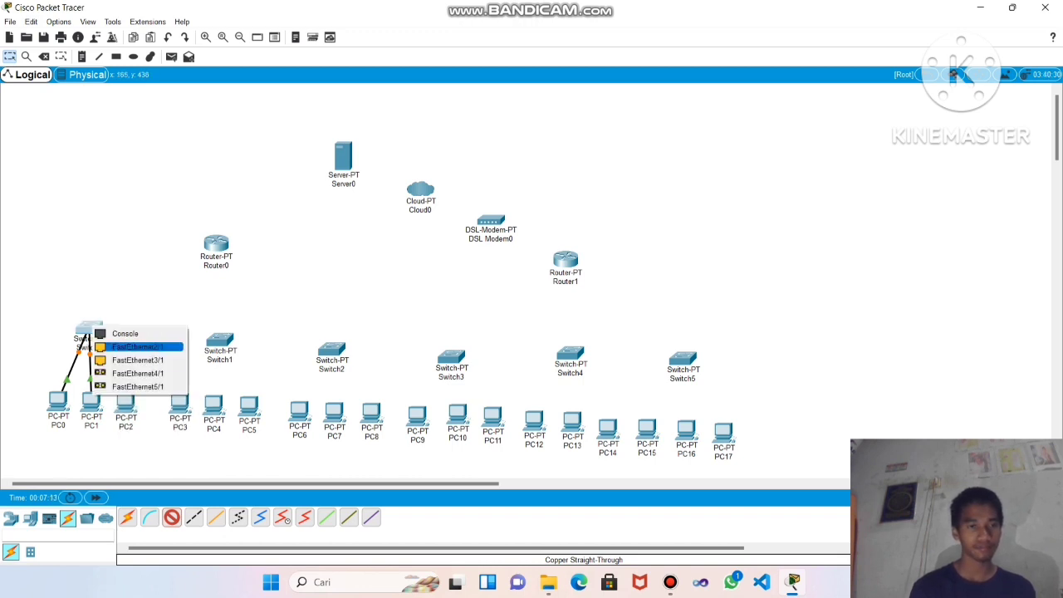
pyautogui.click(137, 346)
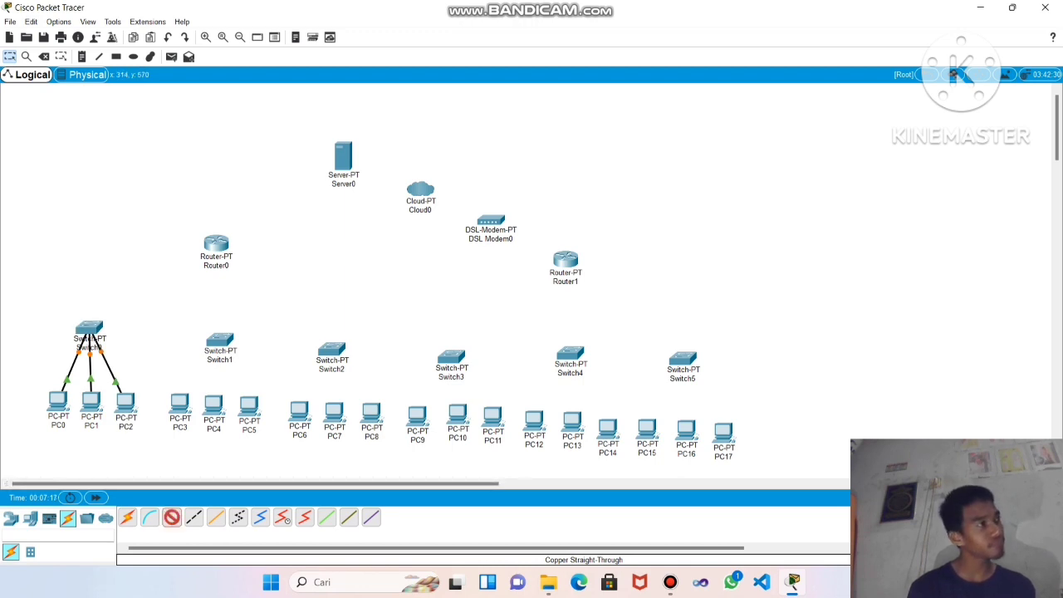
# Connect PC3's FastEthernet0 to Switch1's FastEthernet0/1 with a copper straight-through cable
pyautogui.click(175, 401)
pyautogui.click(213, 447)
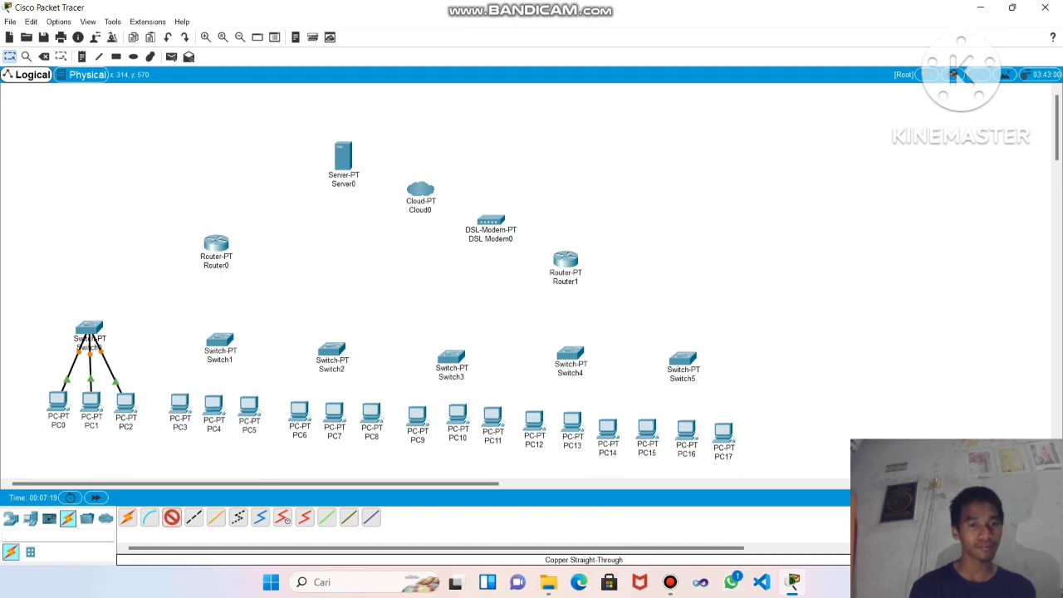
pyautogui.click(219, 342)
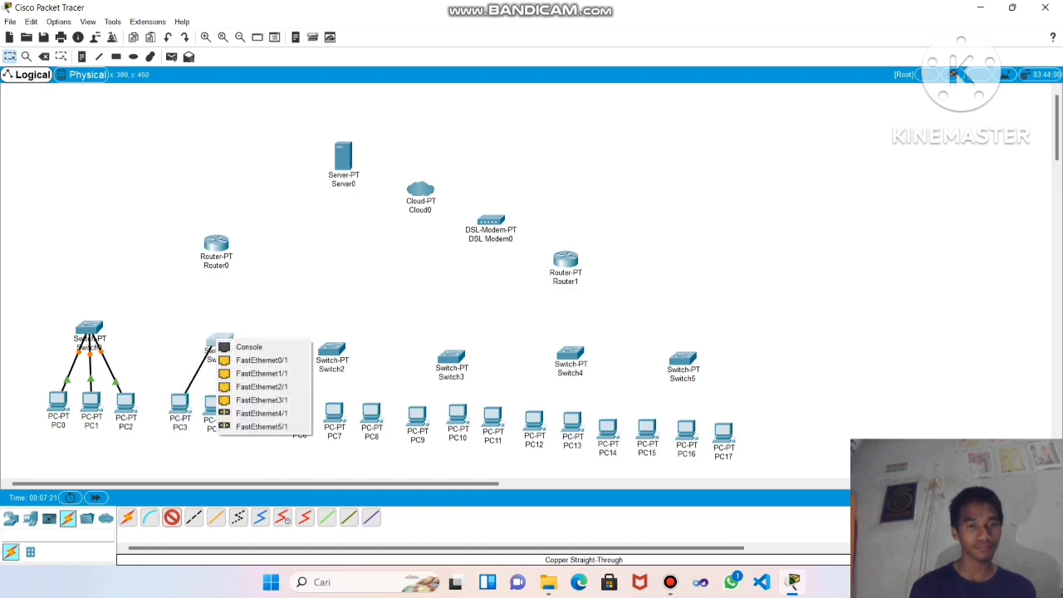
pyautogui.click(261, 360)
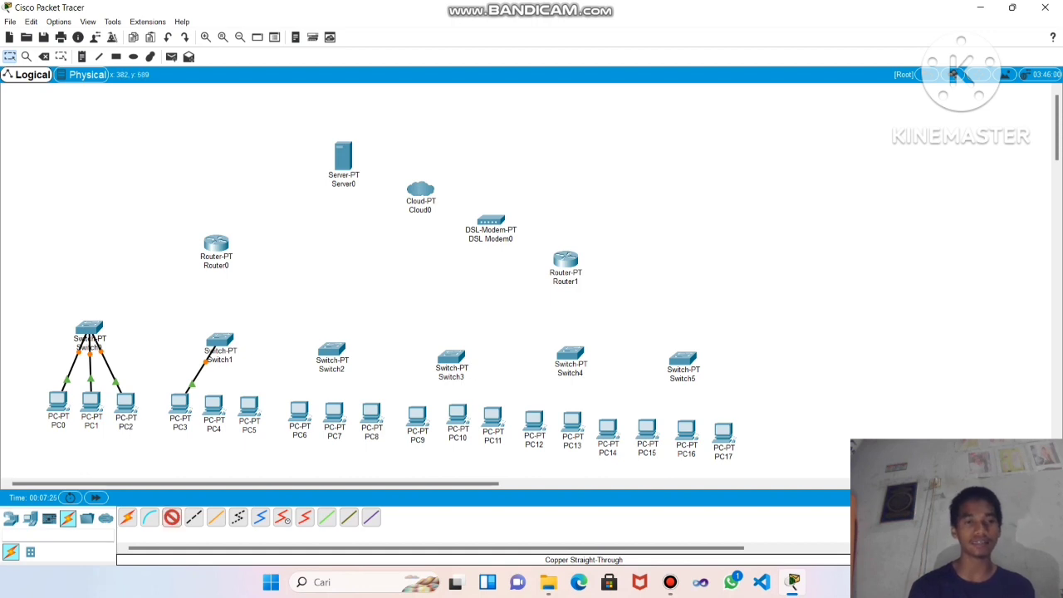
# Connect PC4's FastEthernet0 to Switch1's FastEthernet1/1 with a copper straight-through cable
pyautogui.click(213, 404)
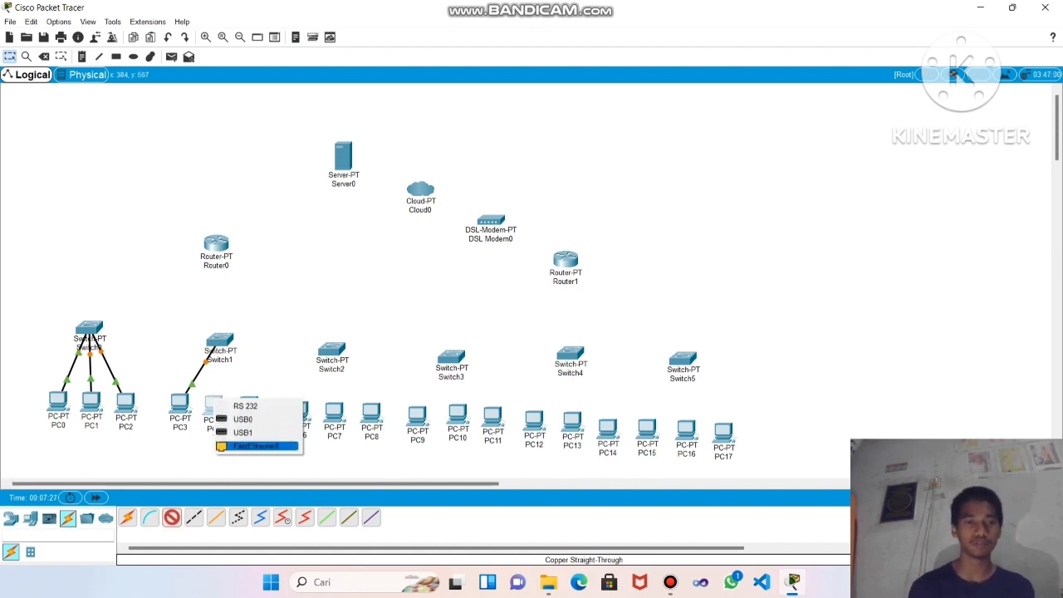
pyautogui.click(256, 446)
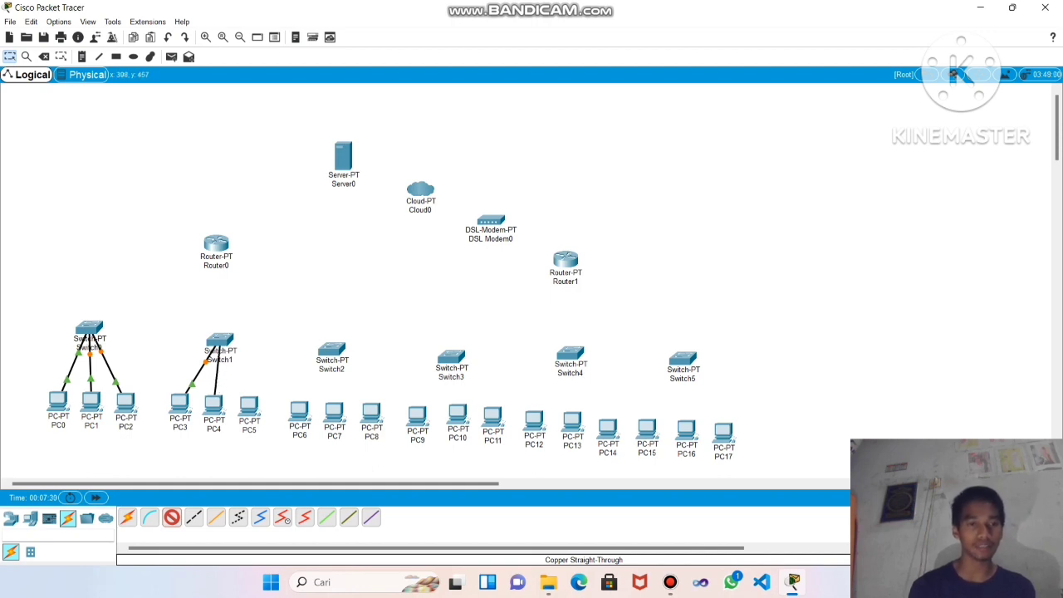
pyautogui.click(220, 337)
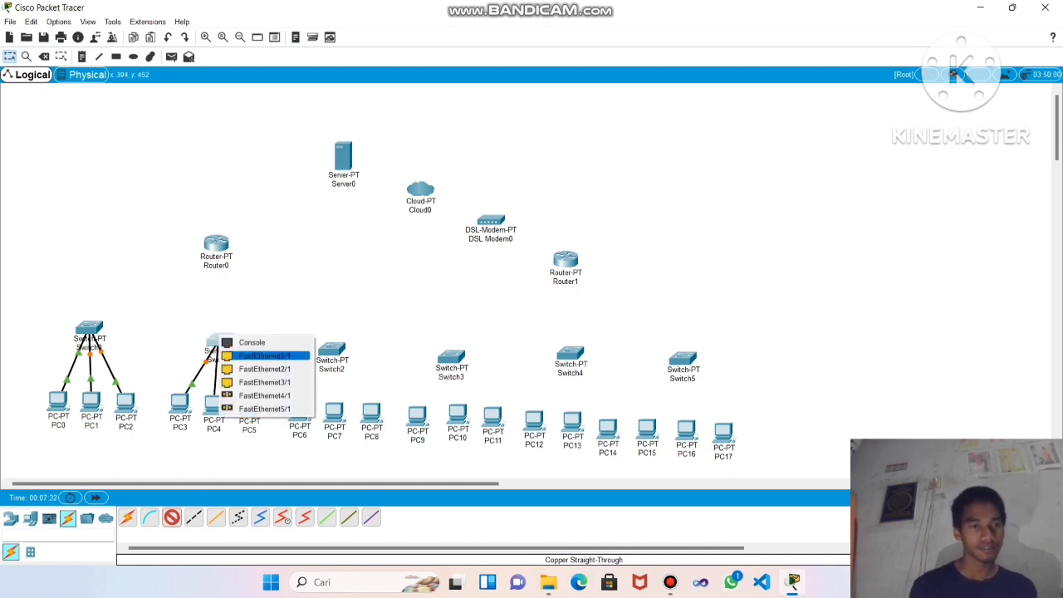
pyautogui.click(264, 355)
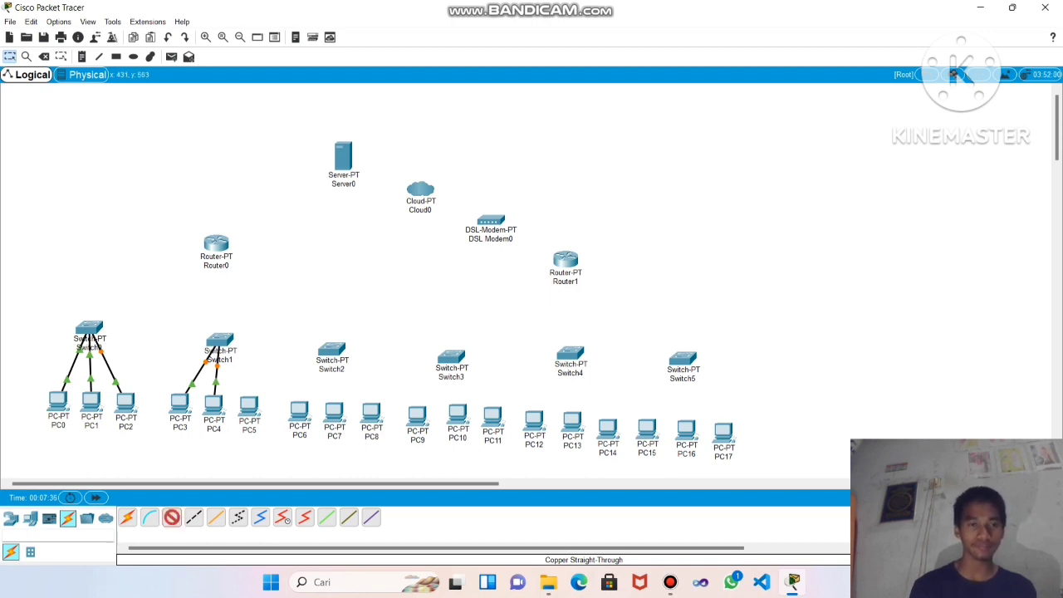
# Connect PC5's FastEthernet0 to Switch1's FastEthernet2/1 with a copper straight-through cable
pyautogui.click(252, 405)
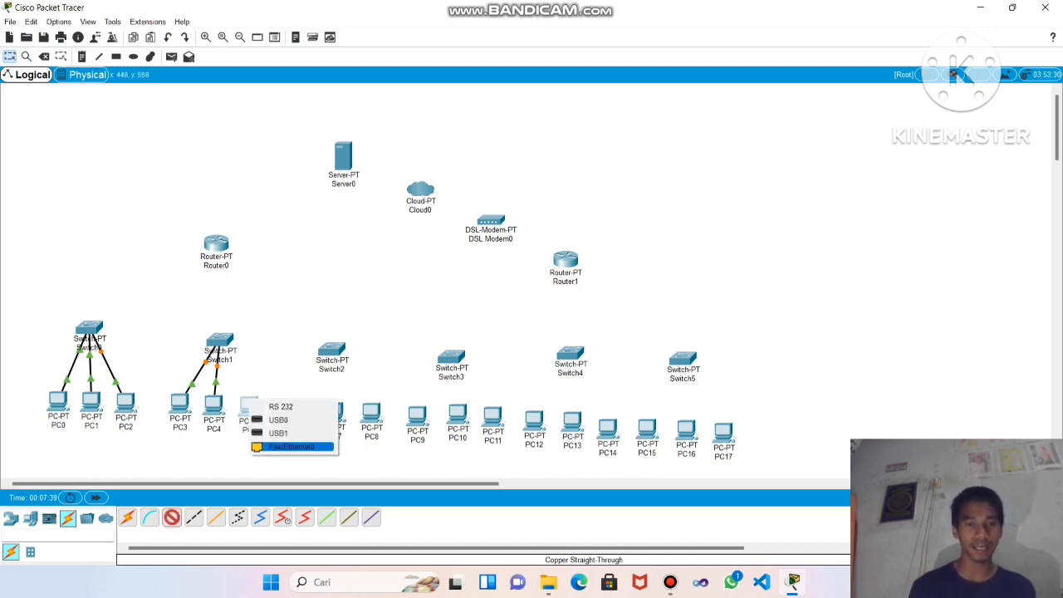
pyautogui.click(286, 447)
pyautogui.click(219, 340)
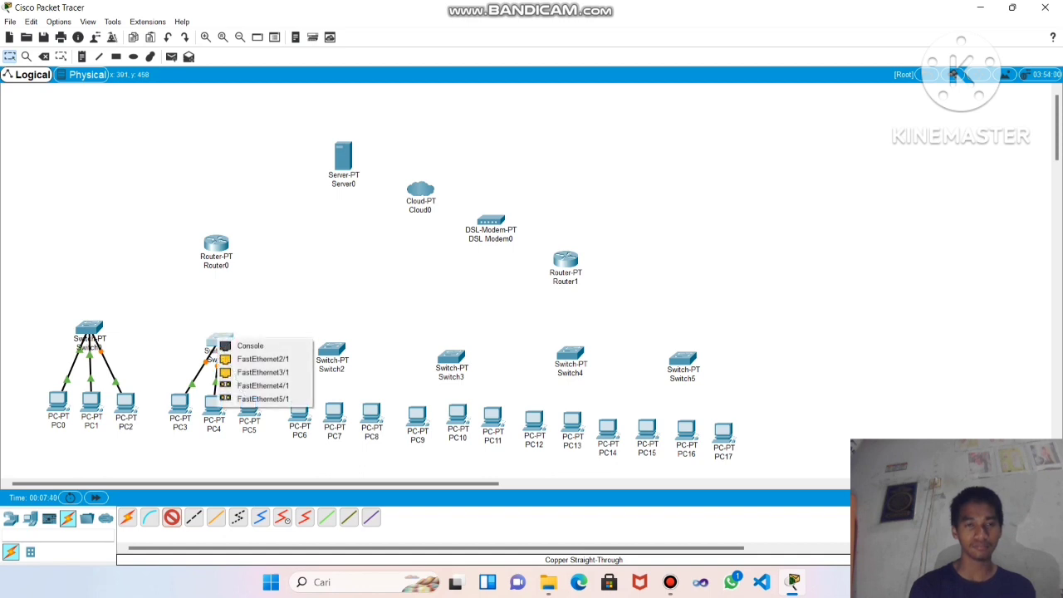
pyautogui.click(264, 359)
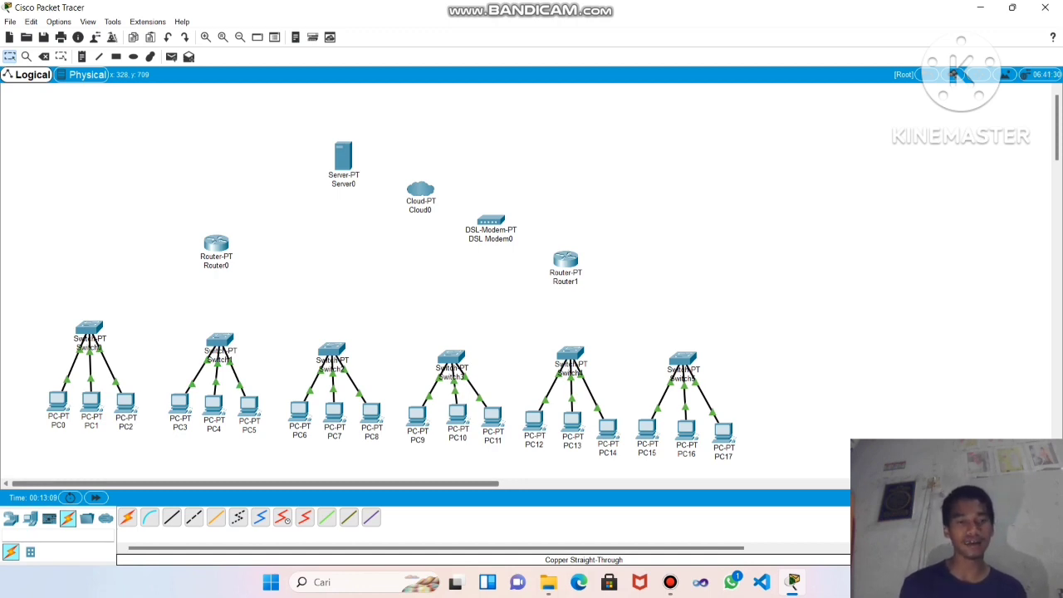
# Connect Switch0's FastEthernet3/1 to Router0's FastEthernet0/0 with a copper straight-through cable
pyautogui.click(171, 518)
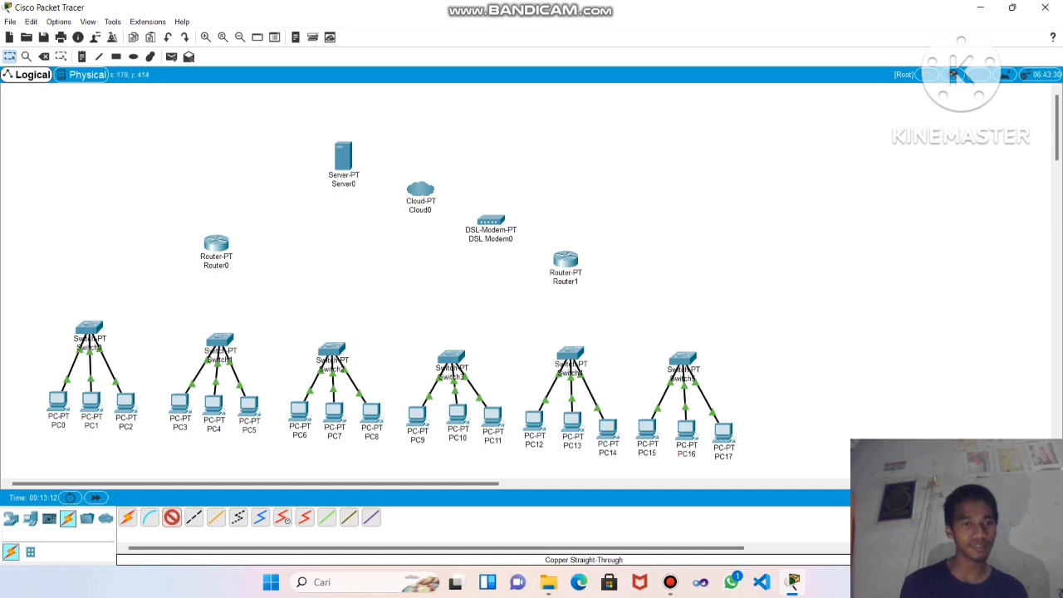
pyautogui.click(85, 331)
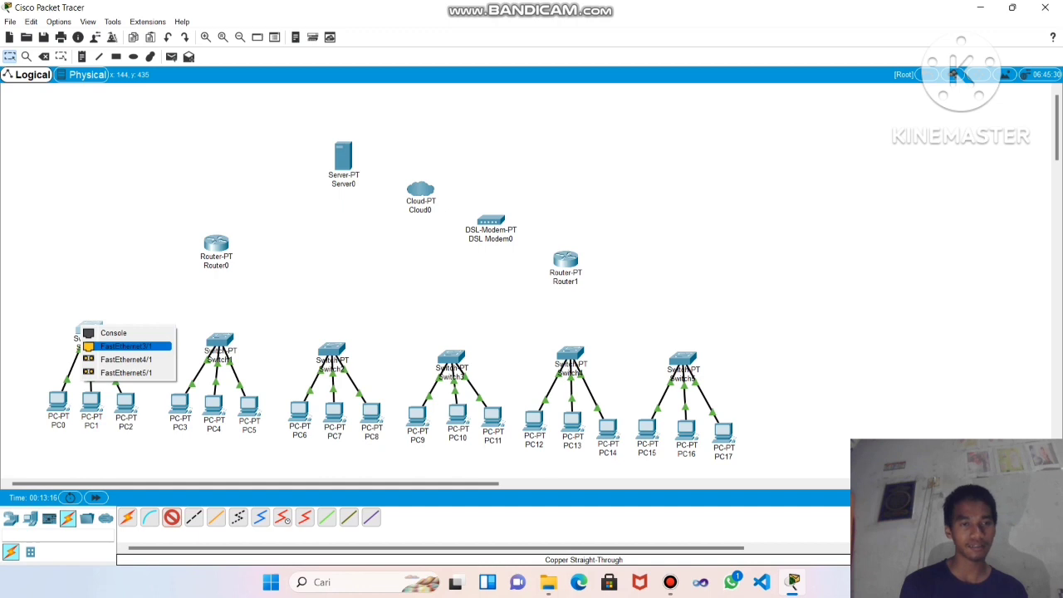
pyautogui.click(125, 346)
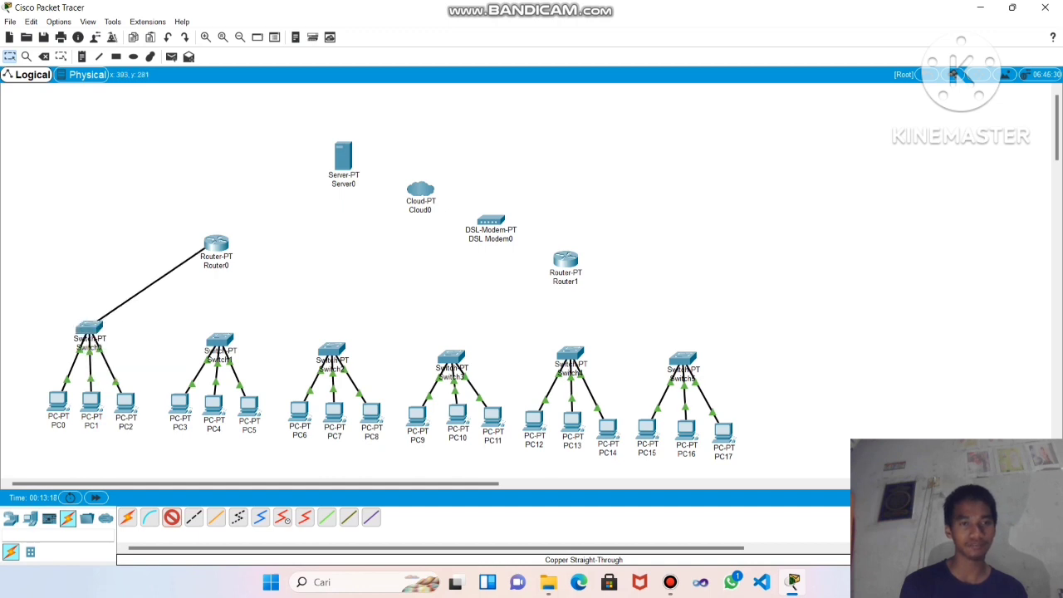
pyautogui.click(207, 245)
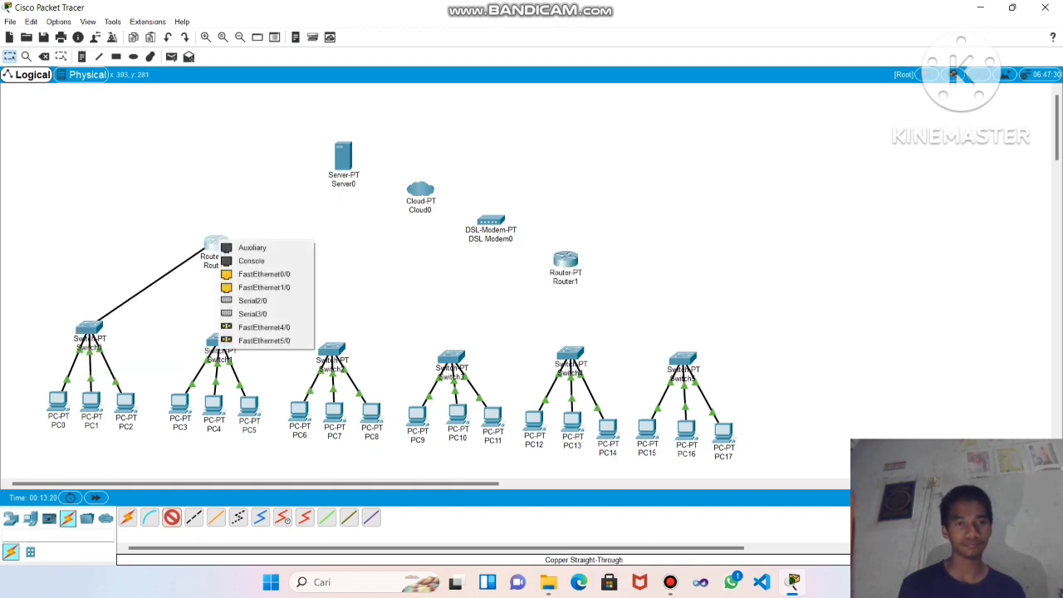
pyautogui.click(264, 274)
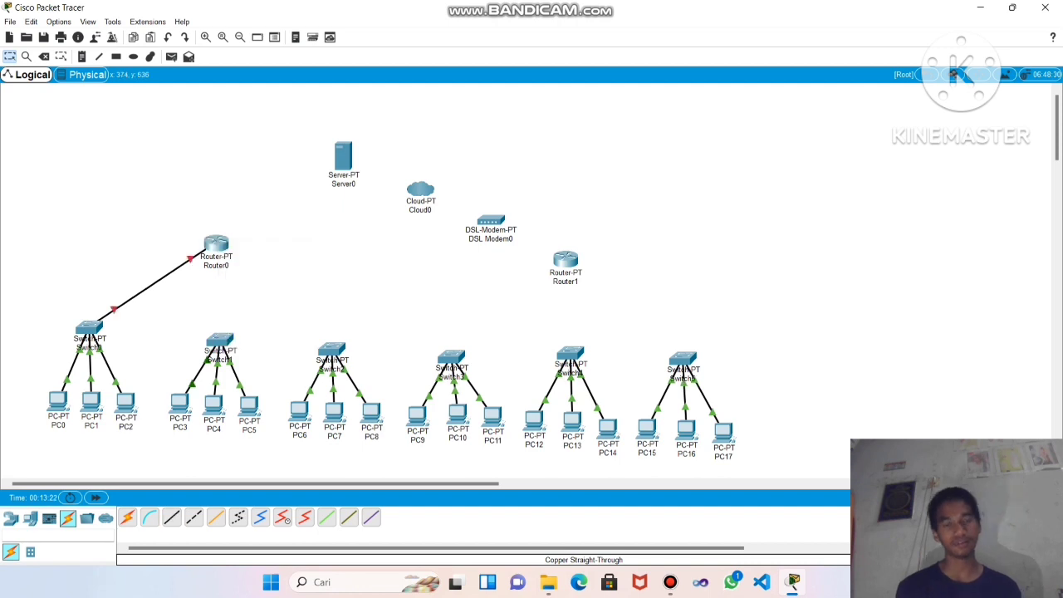
# Connect Switch1's FastEthernet3/1 to Router0's FastEthernet1/0 with a copper straight-through cable
pyautogui.click(171, 517)
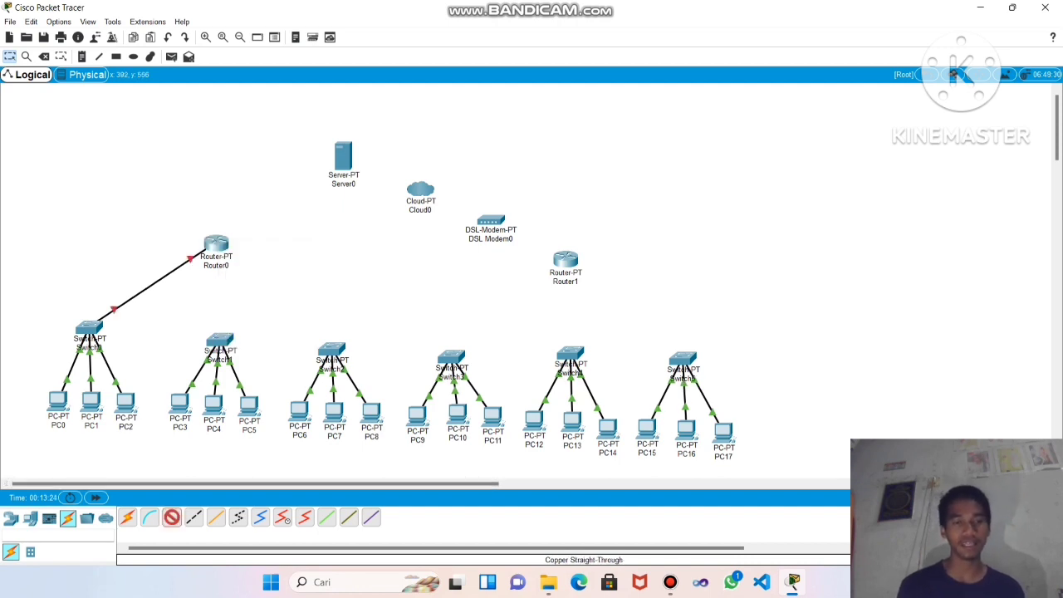
pyautogui.click(218, 336)
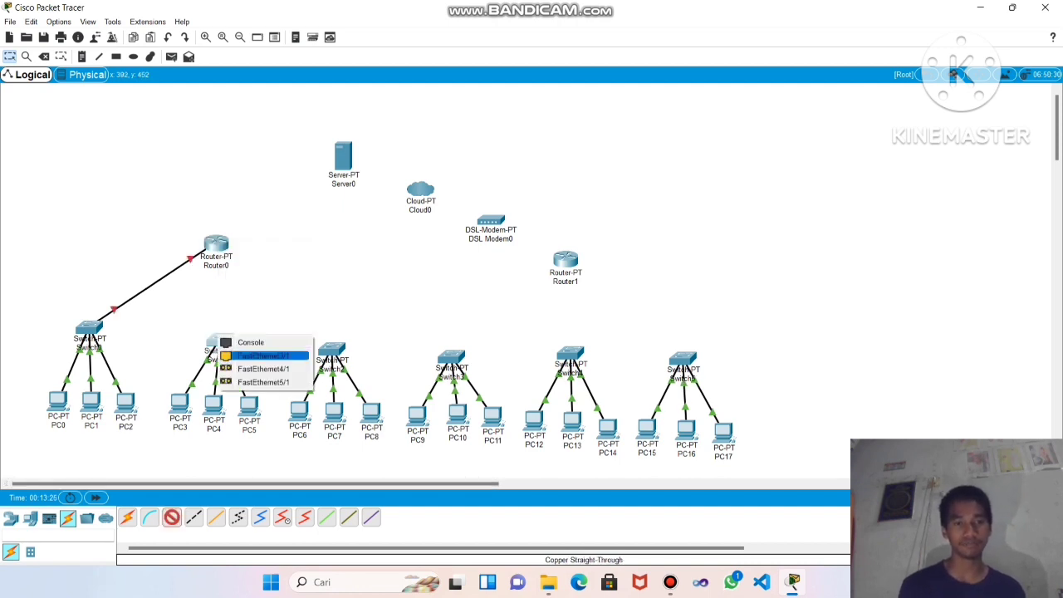
pyautogui.click(249, 356)
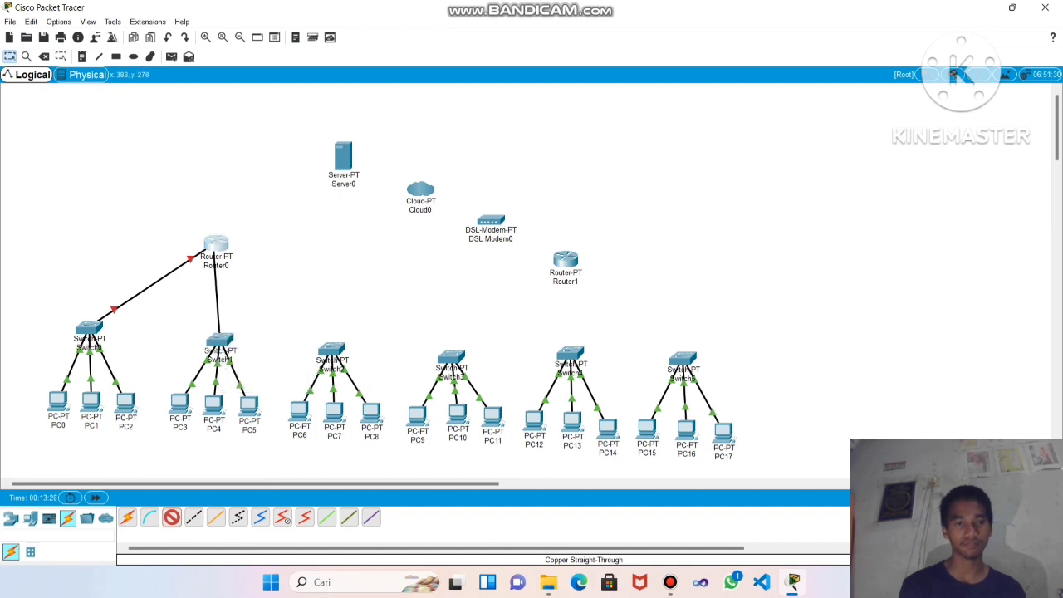
pyautogui.click(216, 245)
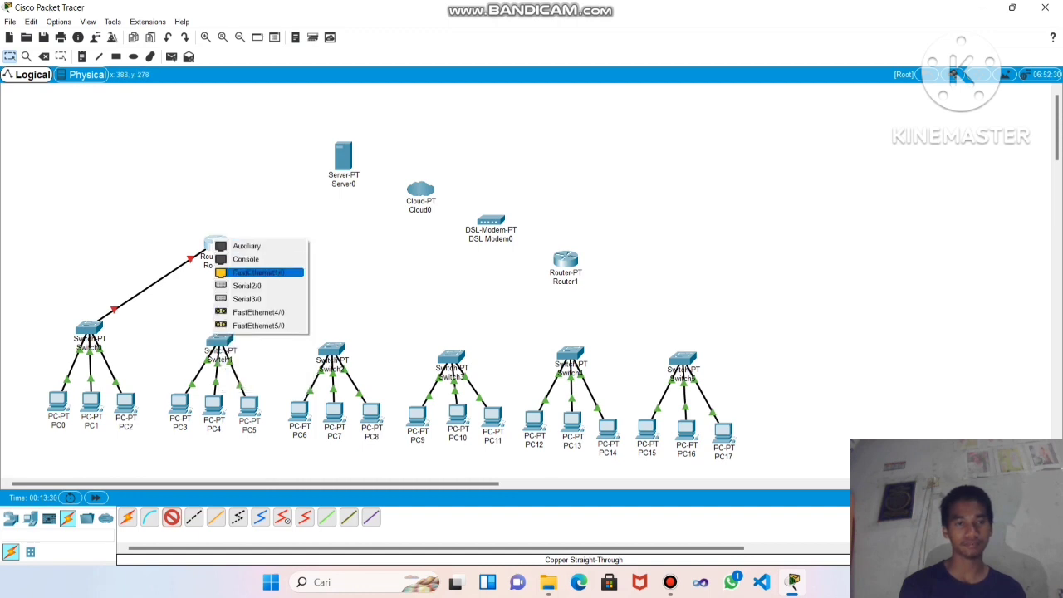
pyautogui.click(259, 273)
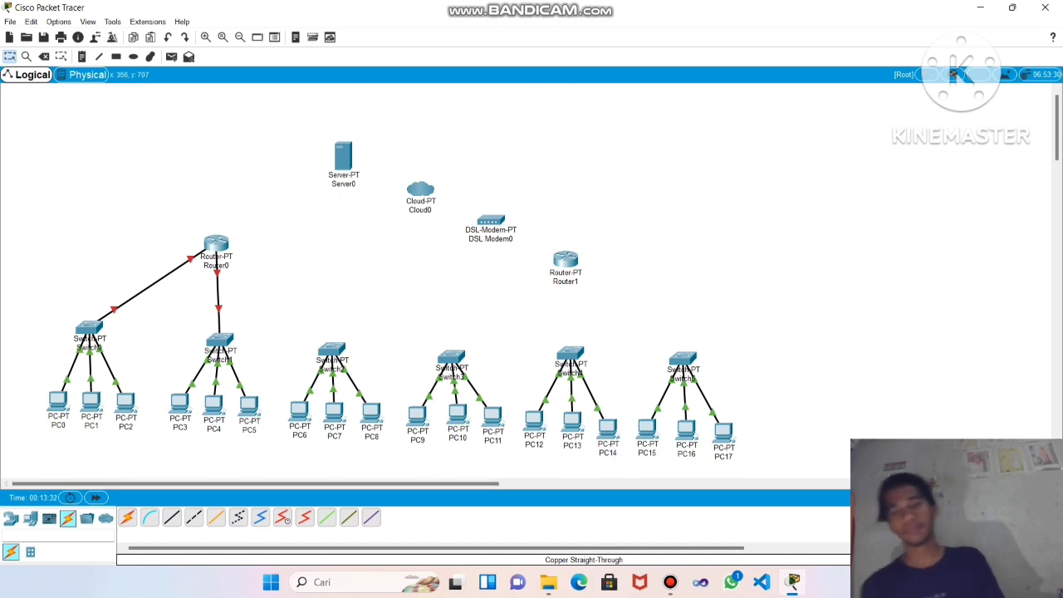
# Try to connect Switch2's FastEthernet3/1 to a port on Router0 with a copper straight-through cable
pyautogui.click(171, 517)
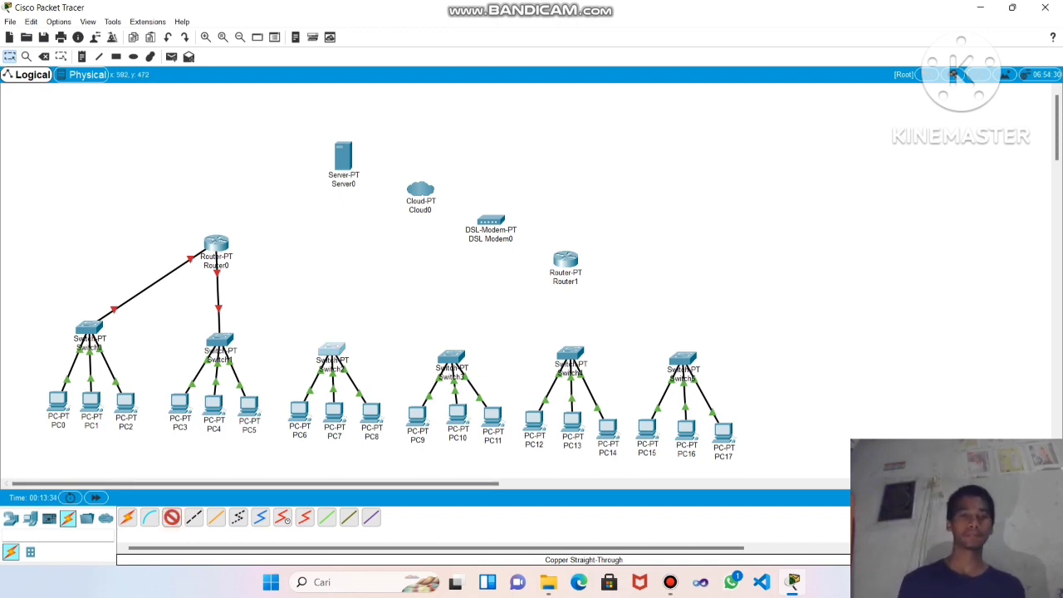
pyautogui.click(330, 349)
pyautogui.click(366, 367)
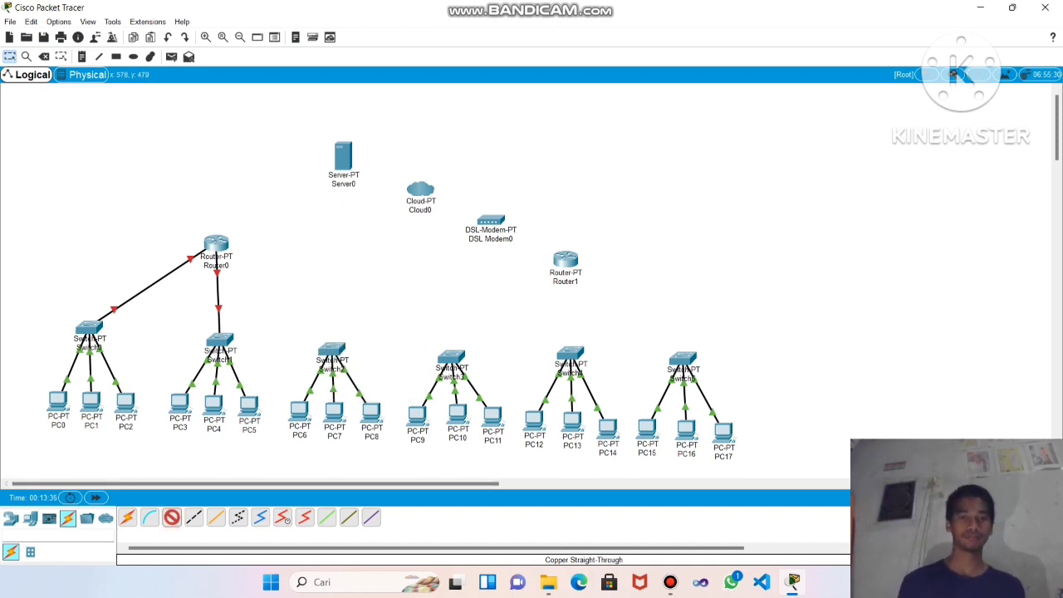
pyautogui.click(215, 243)
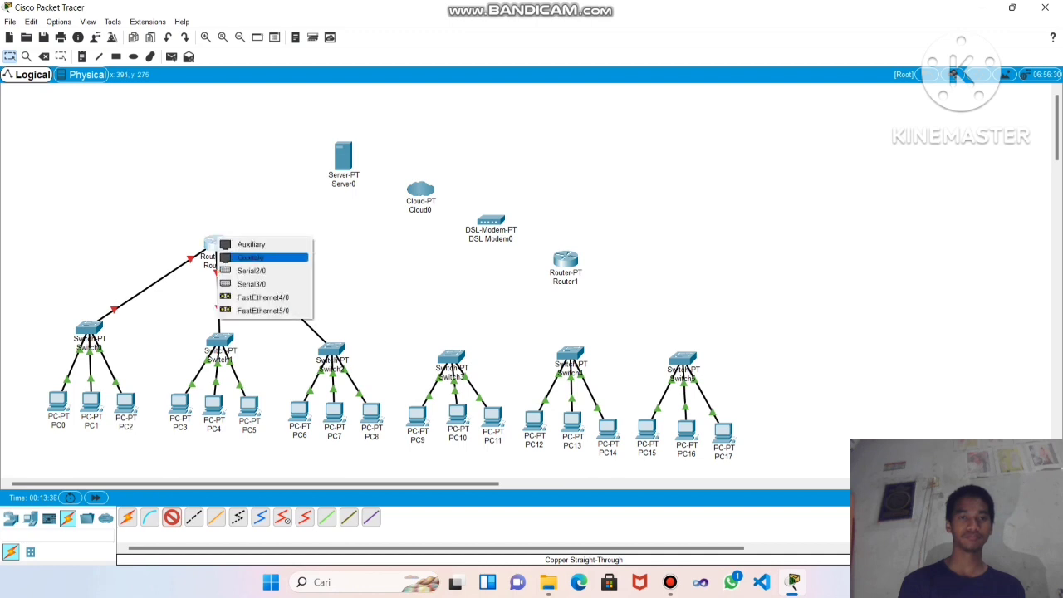
pyautogui.click(324, 338)
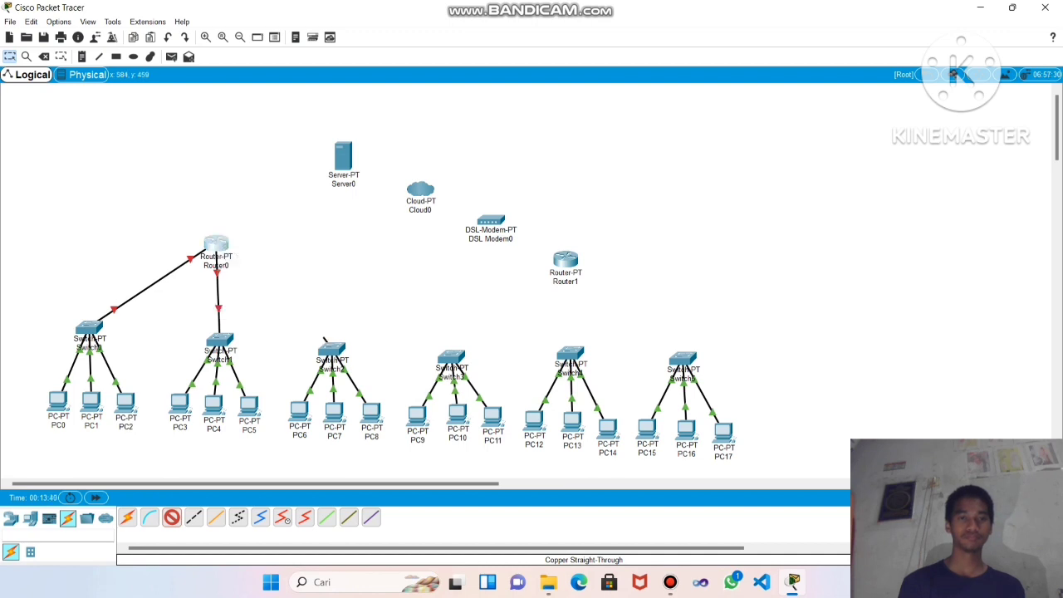
pyautogui.click(225, 247)
pyautogui.click(218, 246)
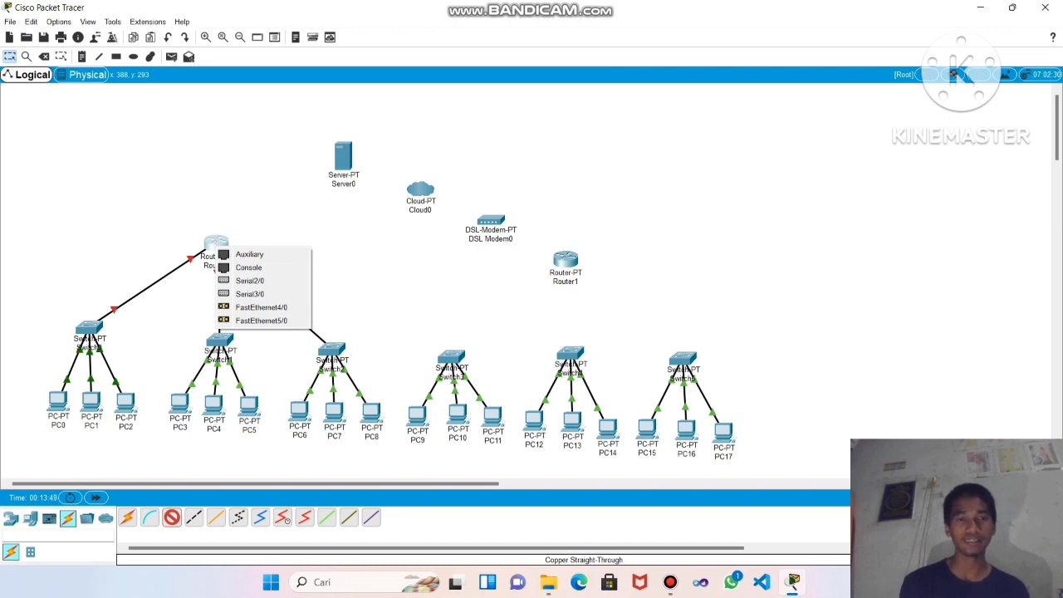
pyautogui.press('Down')
pyautogui.press('Down')
pyautogui.press('Down')
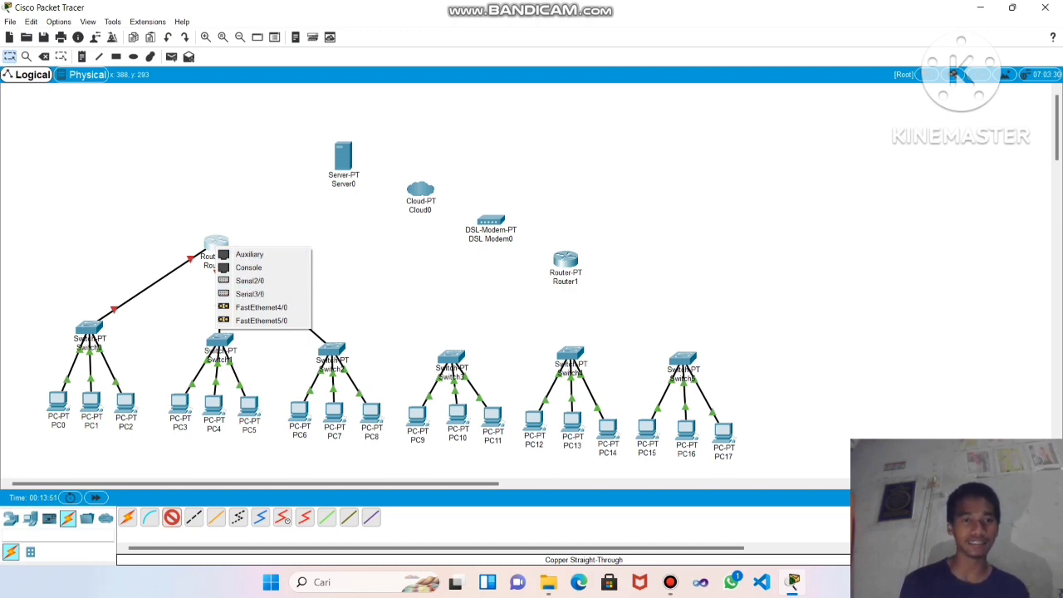
pyautogui.press('Return')
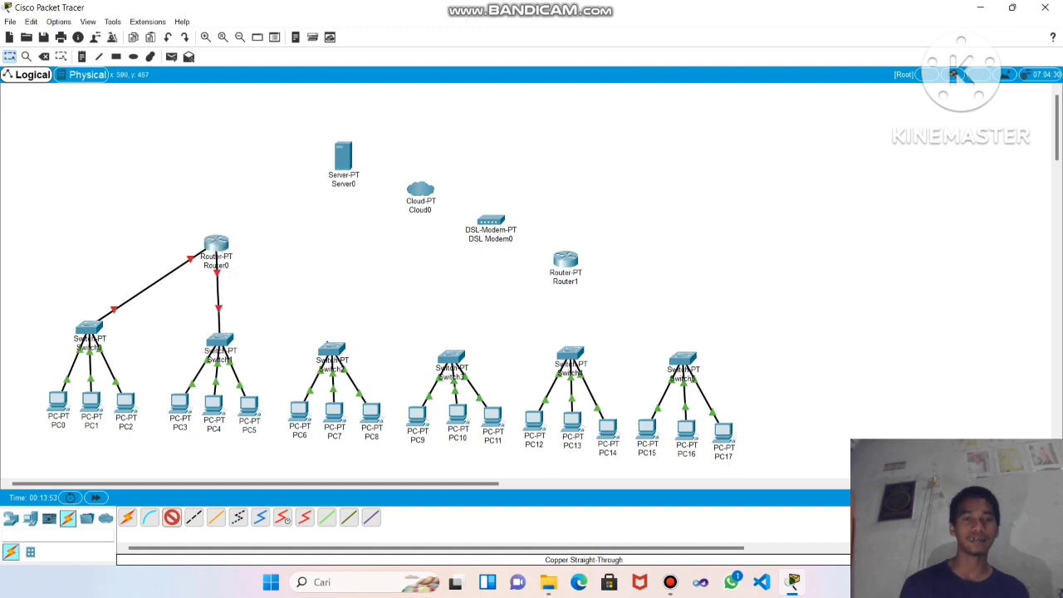
pyautogui.click(326, 345)
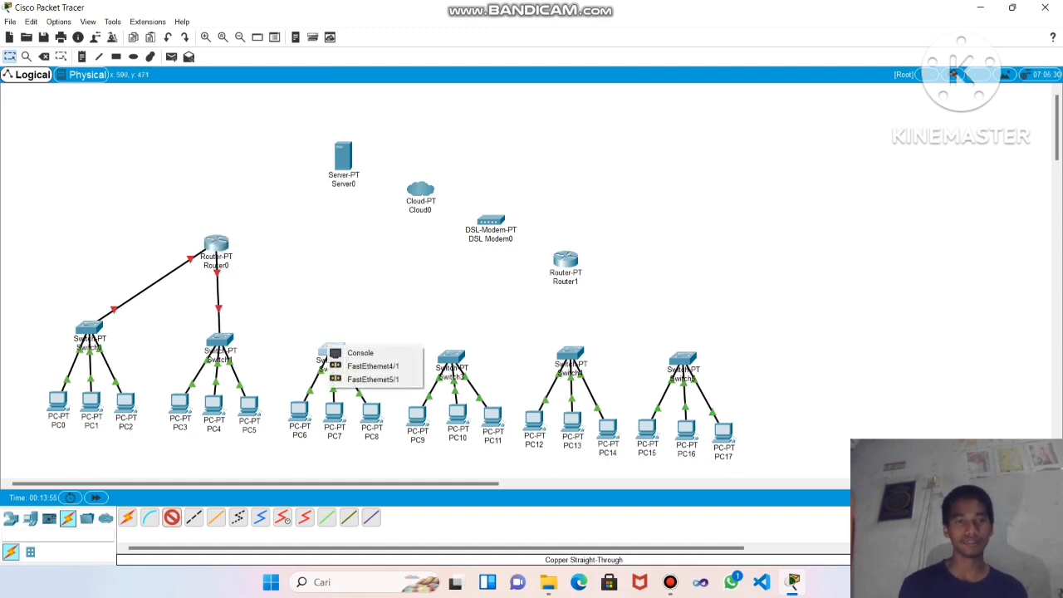
pyautogui.click(373, 366)
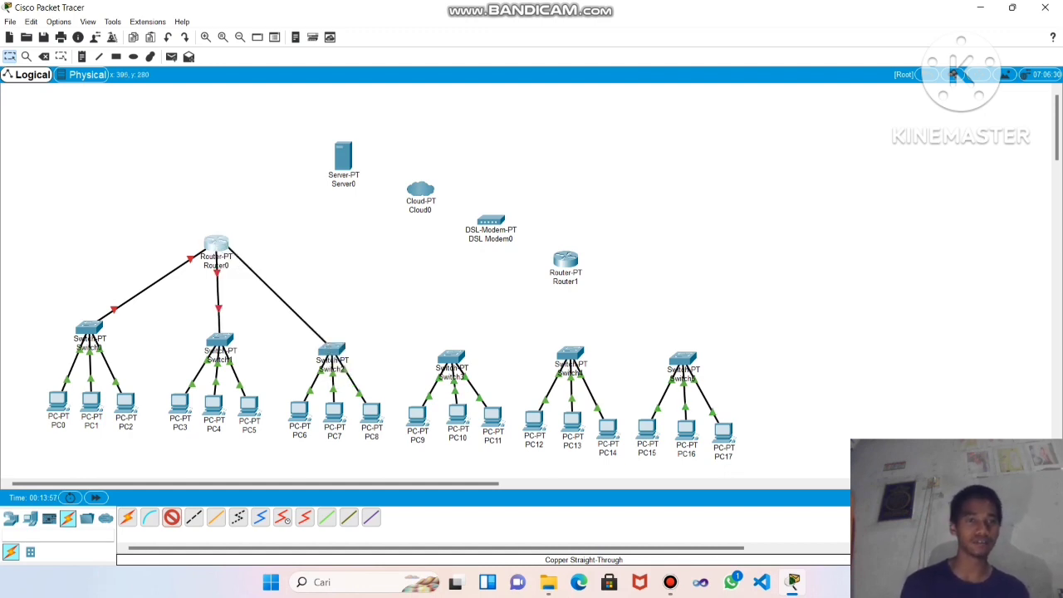
pyautogui.click(216, 242)
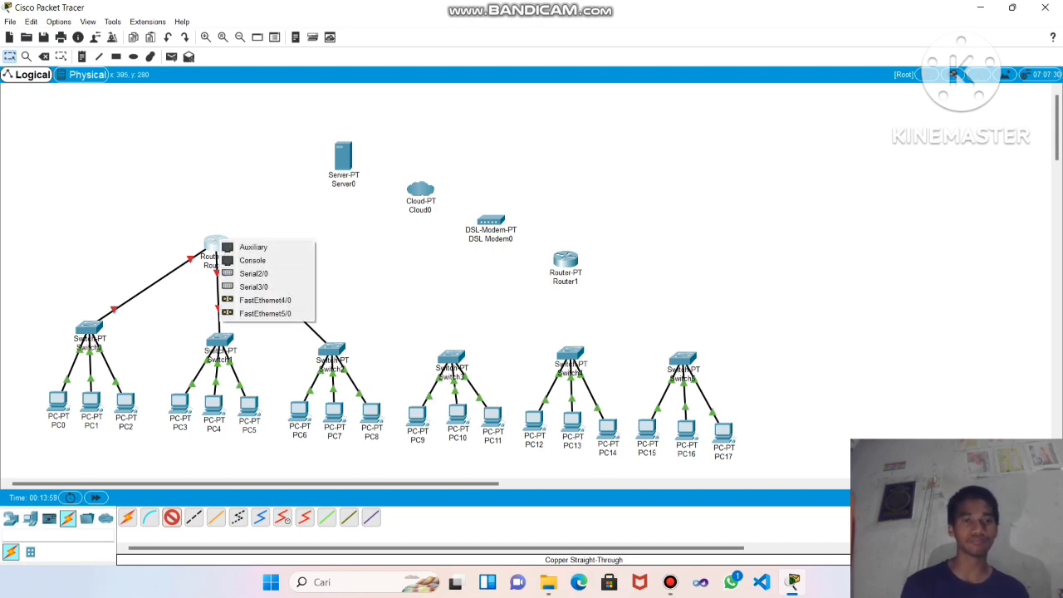
pyautogui.press('Escape')
pyautogui.click(331, 353)
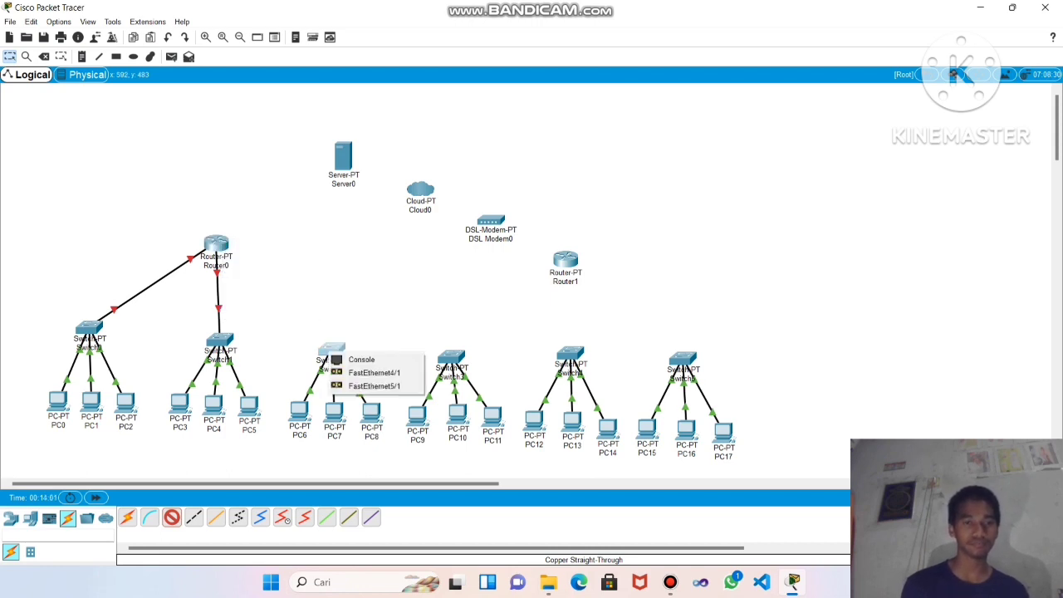
pyautogui.press('Escape')
pyautogui.press('Escape')
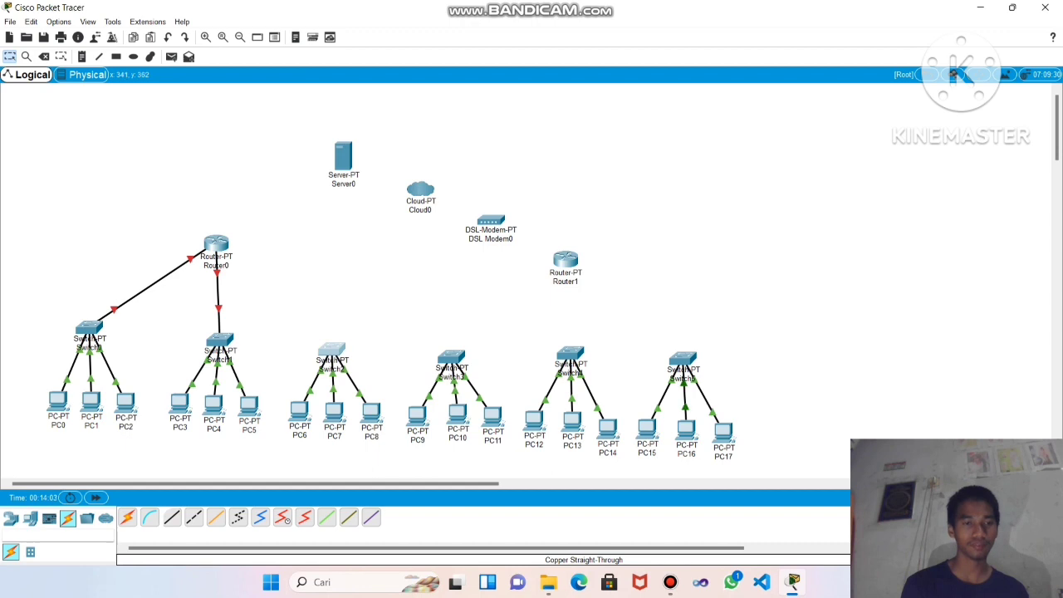
# With Router0 powered off, install two PT-ROUTER-NM-1CFE modules in its empty slots, and power the router back on
pyautogui.click(216, 242)
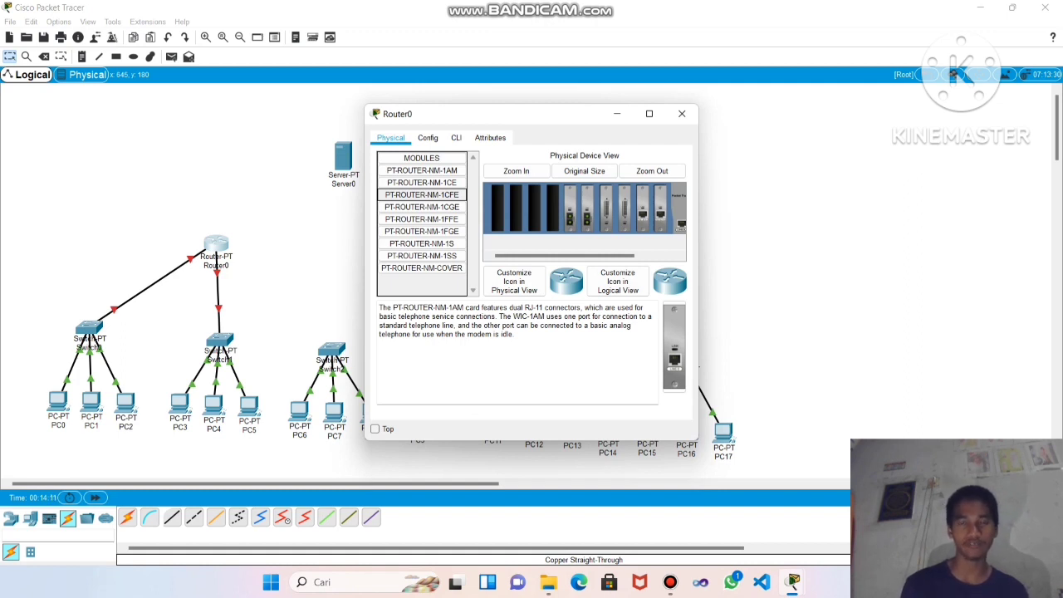
pyautogui.click(421, 194)
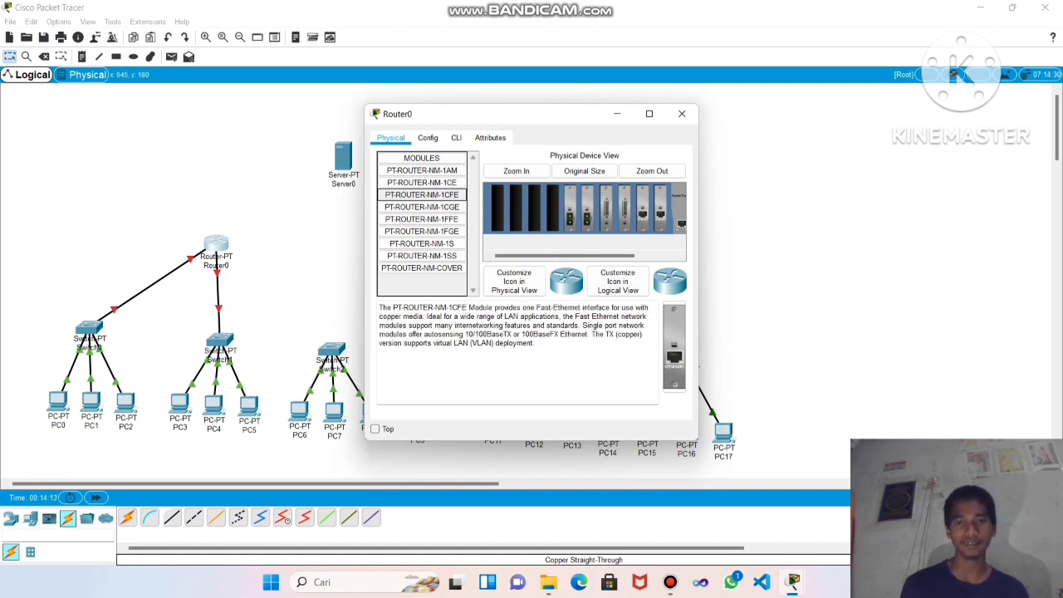
pyautogui.moveTo(573, 256); pyautogui.dragTo(616, 256)
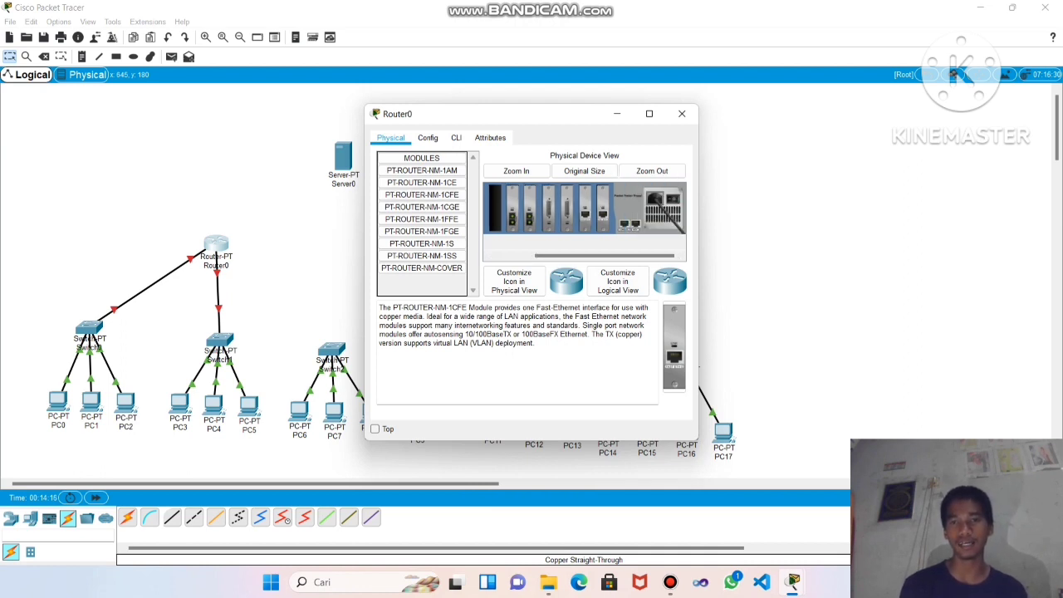
pyautogui.moveTo(575, 256); pyautogui.dragTo(534, 256)
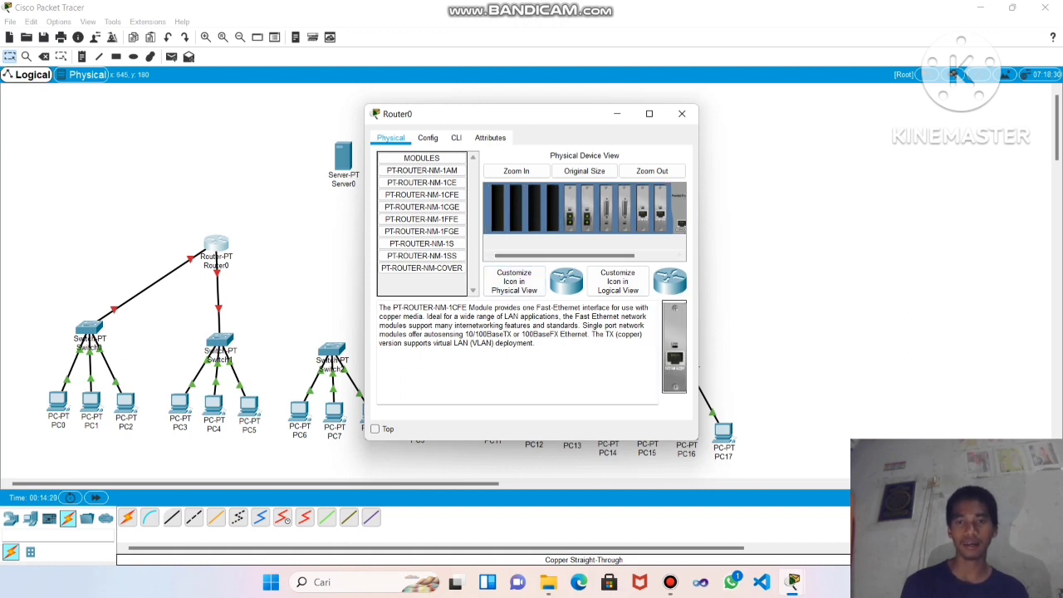
pyautogui.moveTo(674, 349); pyautogui.dragTo(554, 208)
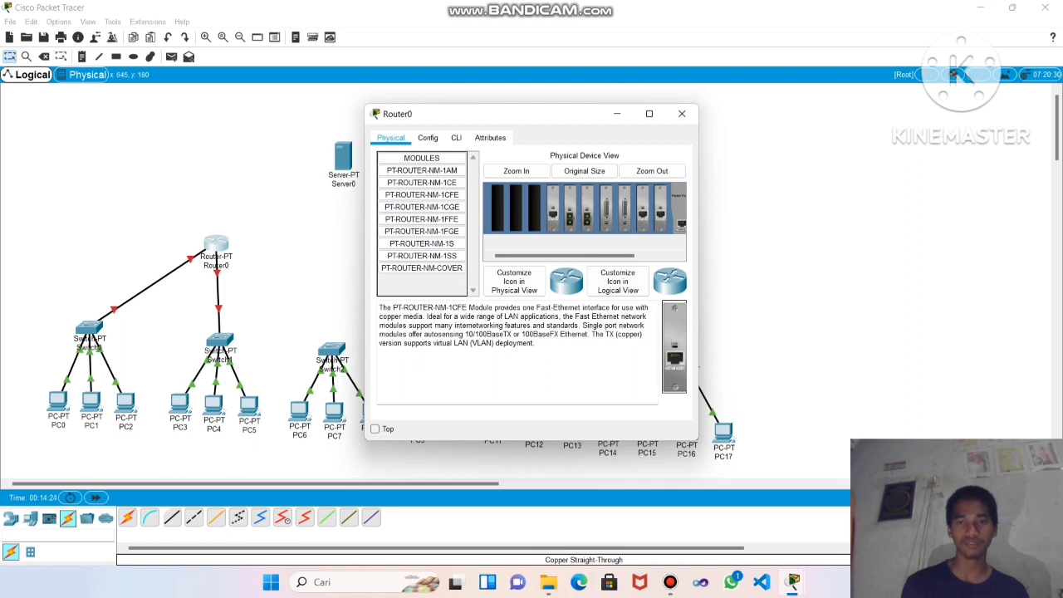
pyautogui.moveTo(674, 349); pyautogui.dragTo(534, 208)
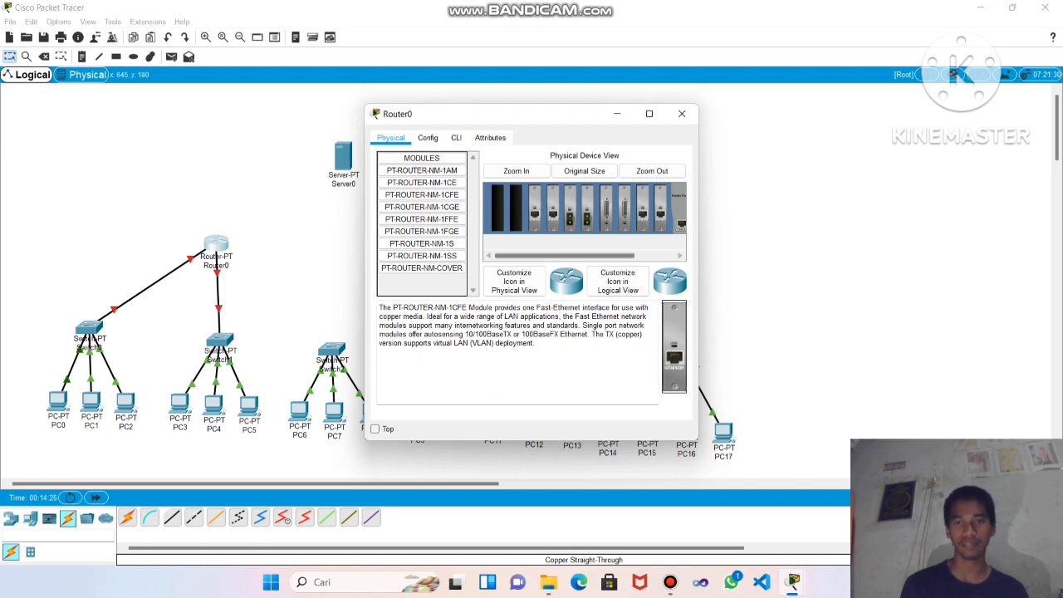
pyautogui.moveTo(565, 256); pyautogui.dragTo(606, 256)
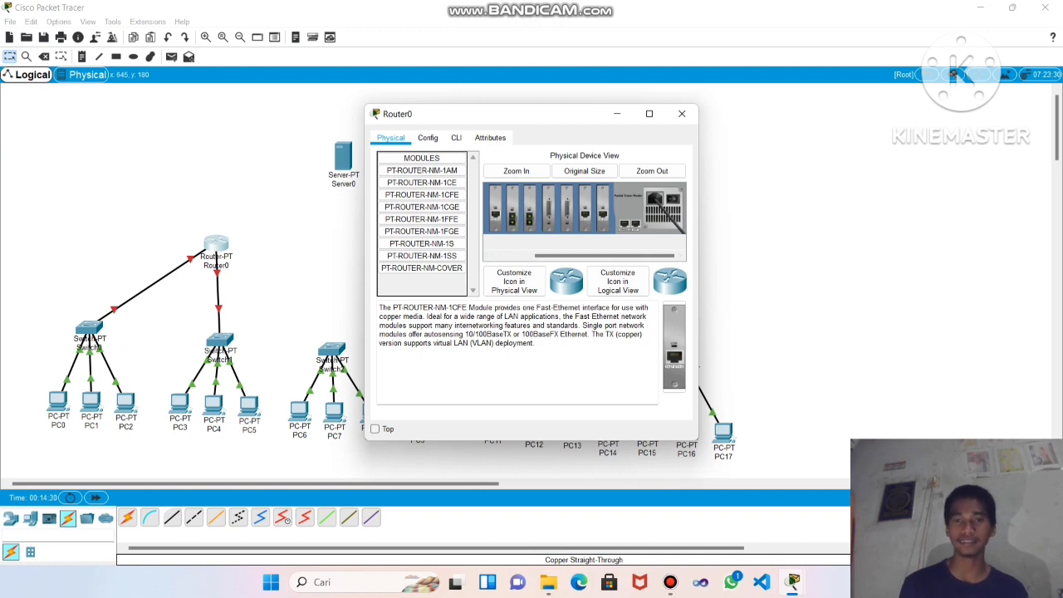
pyautogui.click(682, 113)
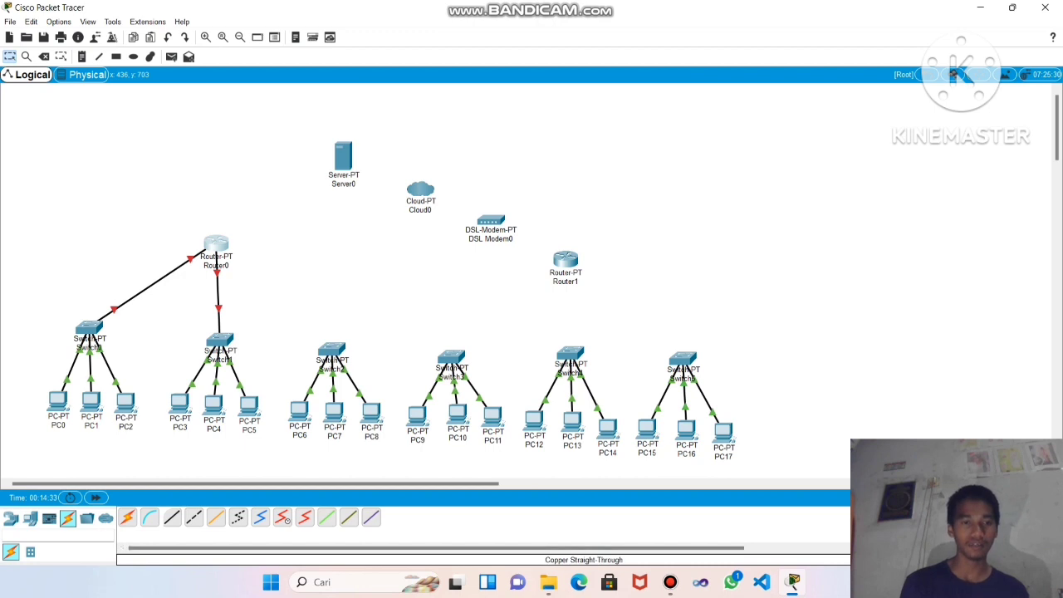
# Connect Switch2's FastEthernet3/1 to Router0's FastEthernet6/0 with a copper straight-through cable
pyautogui.click(331, 350)
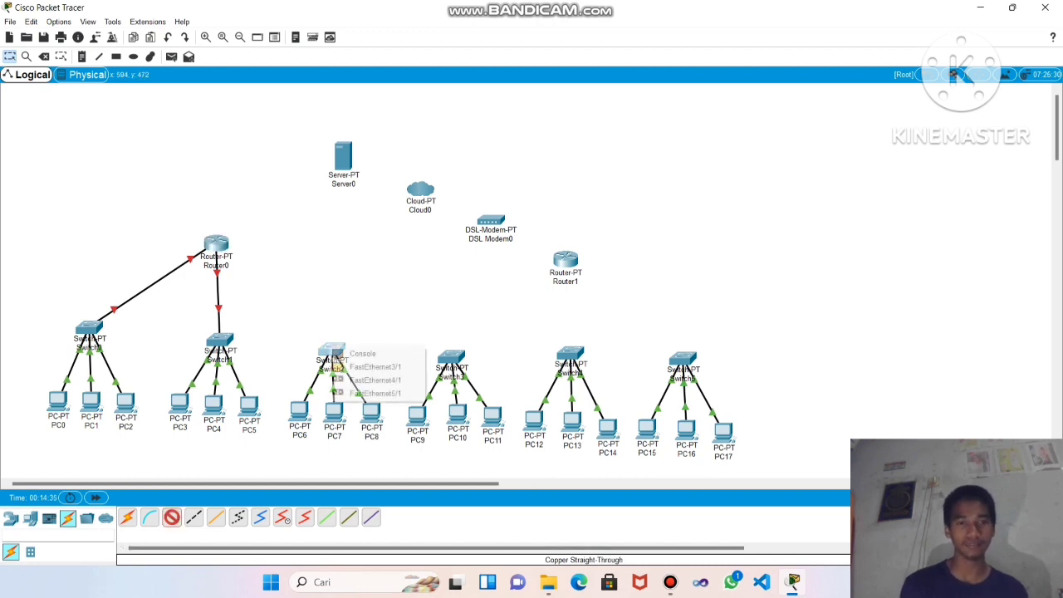
pyautogui.click(378, 368)
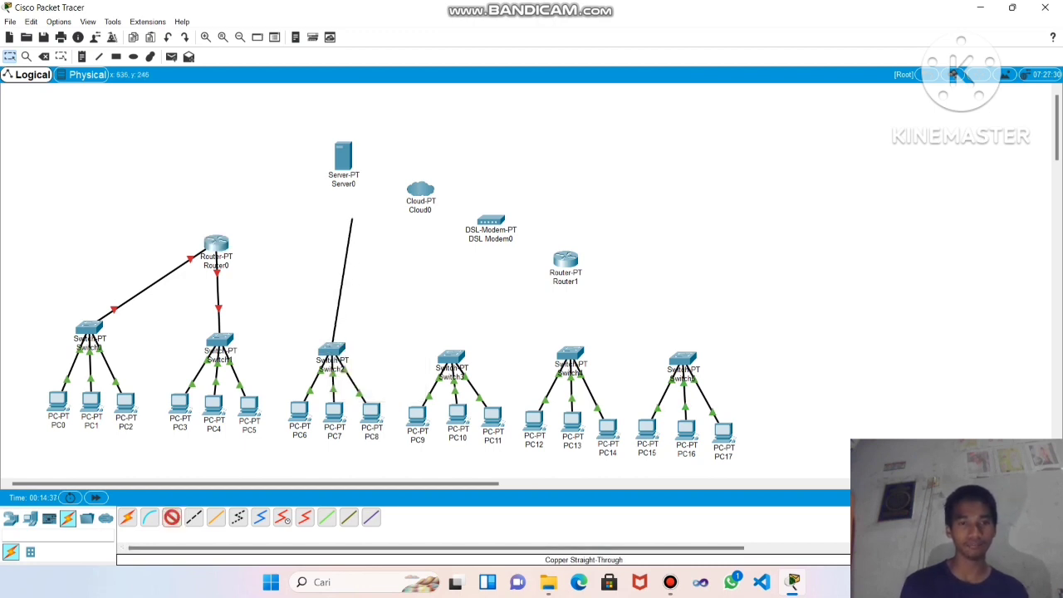
pyautogui.click(216, 245)
pyautogui.click(215, 243)
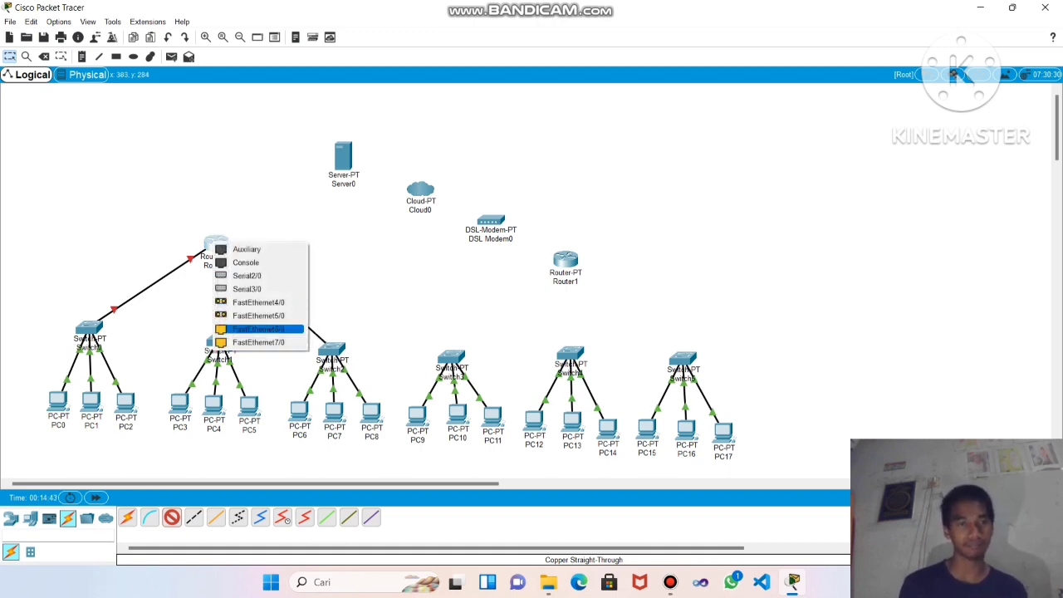
pyautogui.click(257, 329)
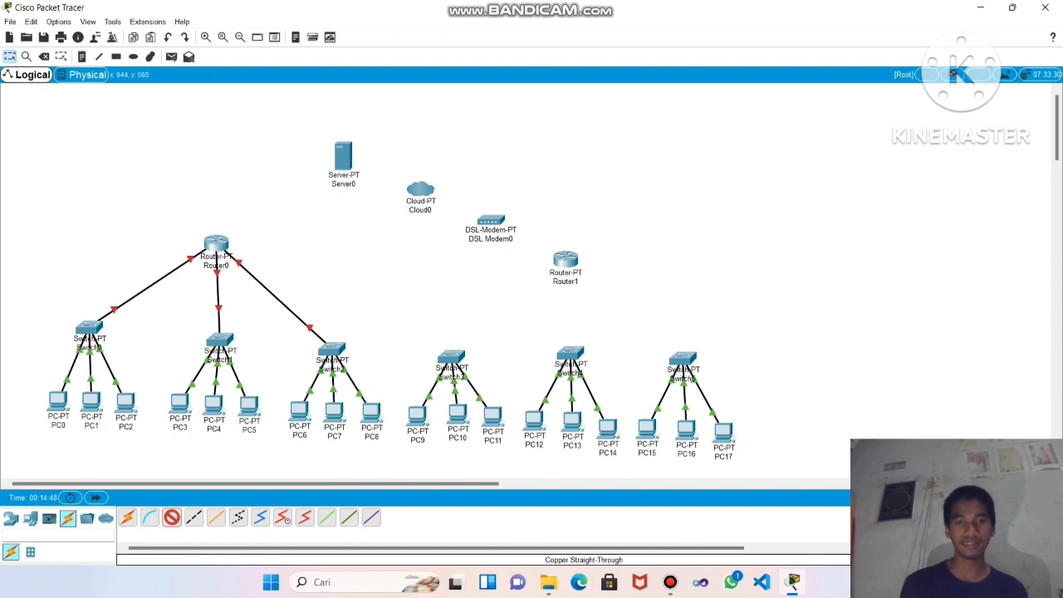
# Connect Switch3's FastEthernet3/1 to Router1's FastEthernet0/0 with a copper straight-through cable
pyautogui.click(449, 358)
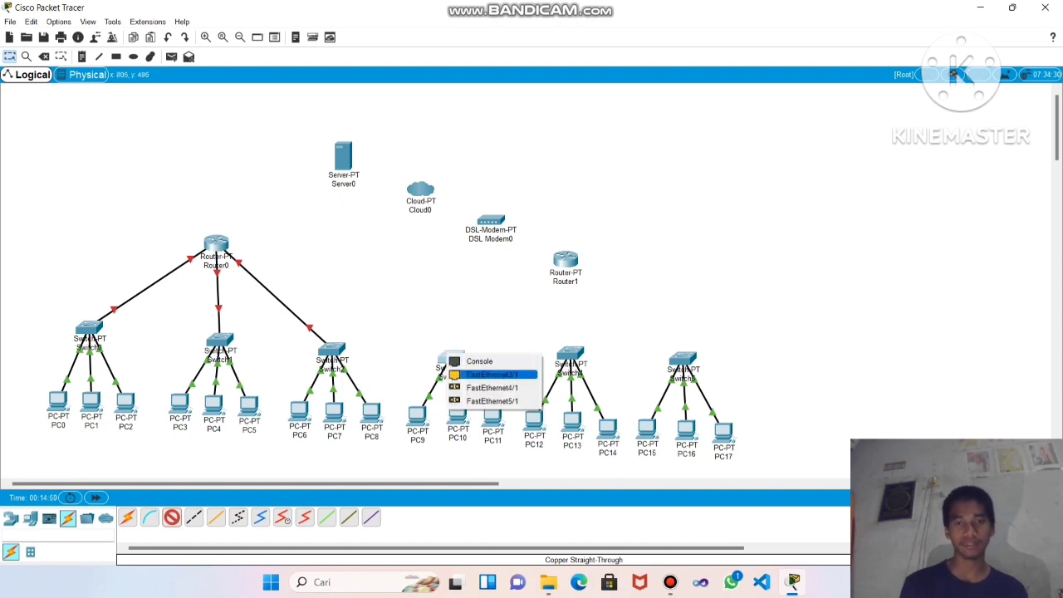
pyautogui.click(492, 374)
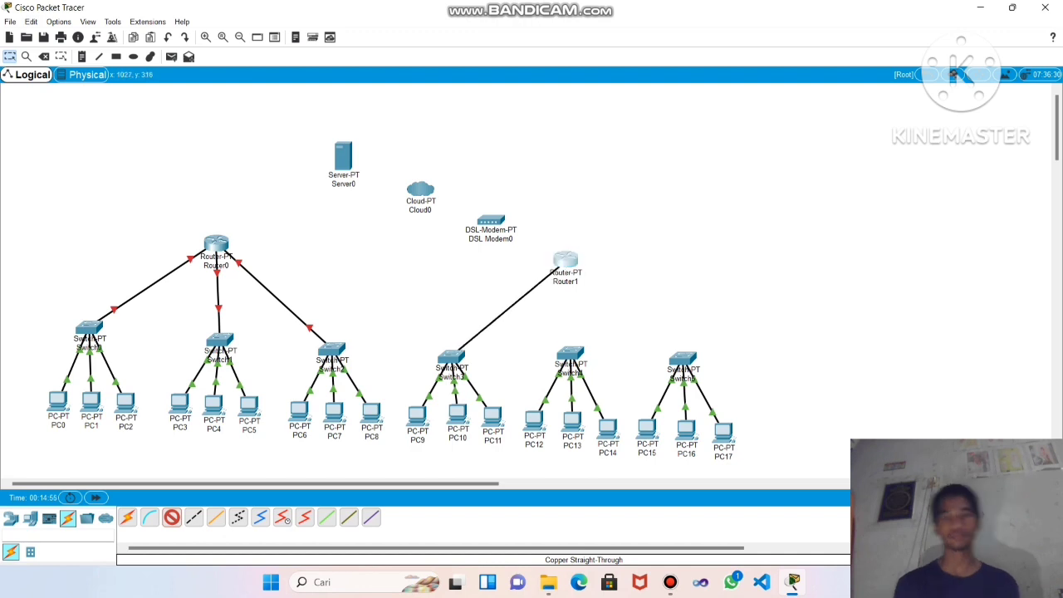
pyautogui.click(566, 261)
pyautogui.click(615, 293)
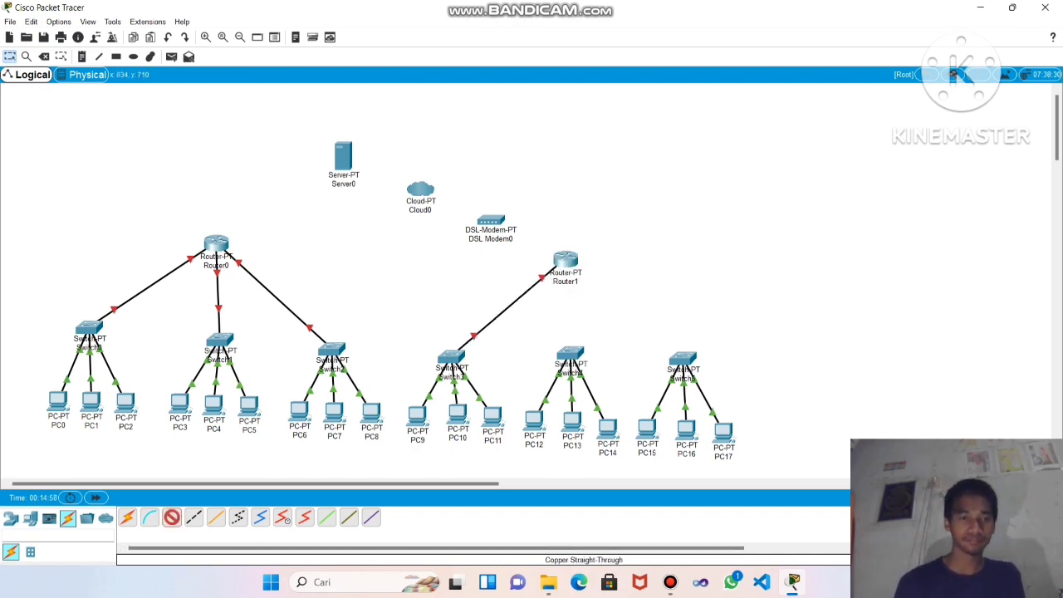
# Connect Switch4's FastEthernet3/1 to Router1's FastEthernet1/0 with a copper straight-through cable
pyautogui.click(570, 355)
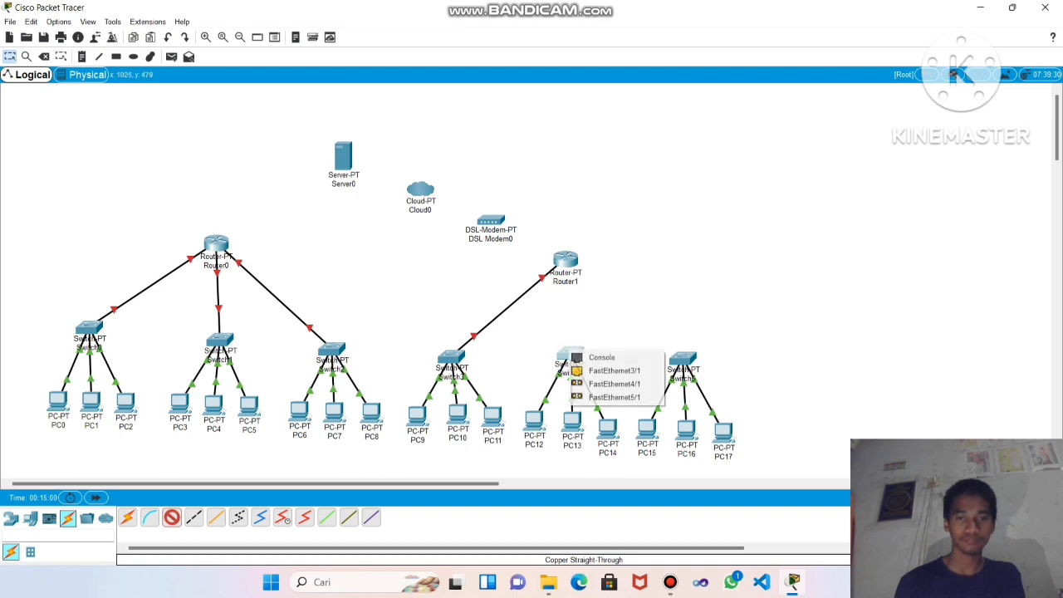
pyautogui.click(615, 370)
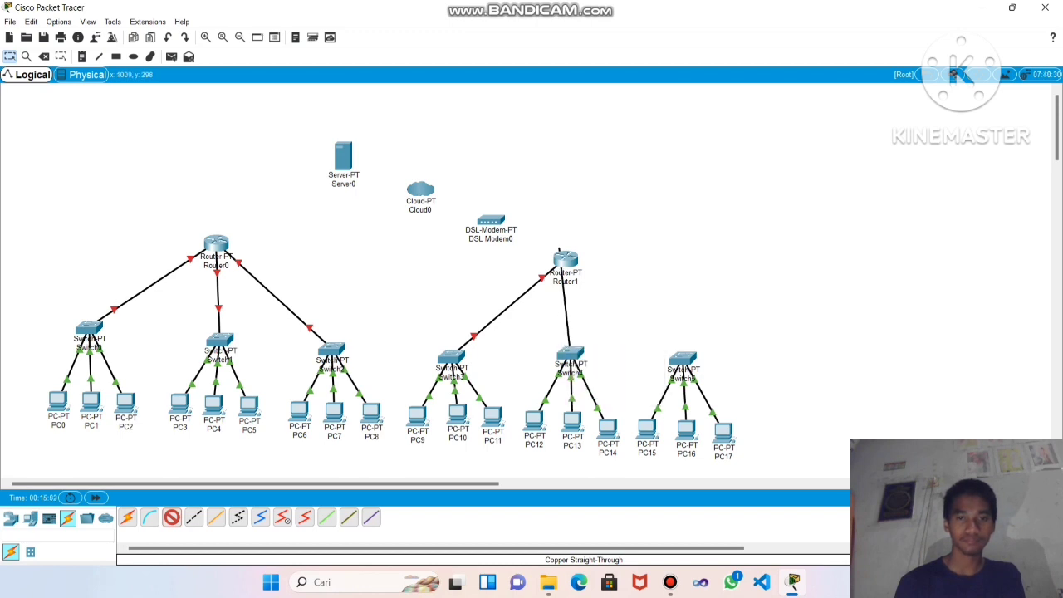
pyautogui.click(566, 261)
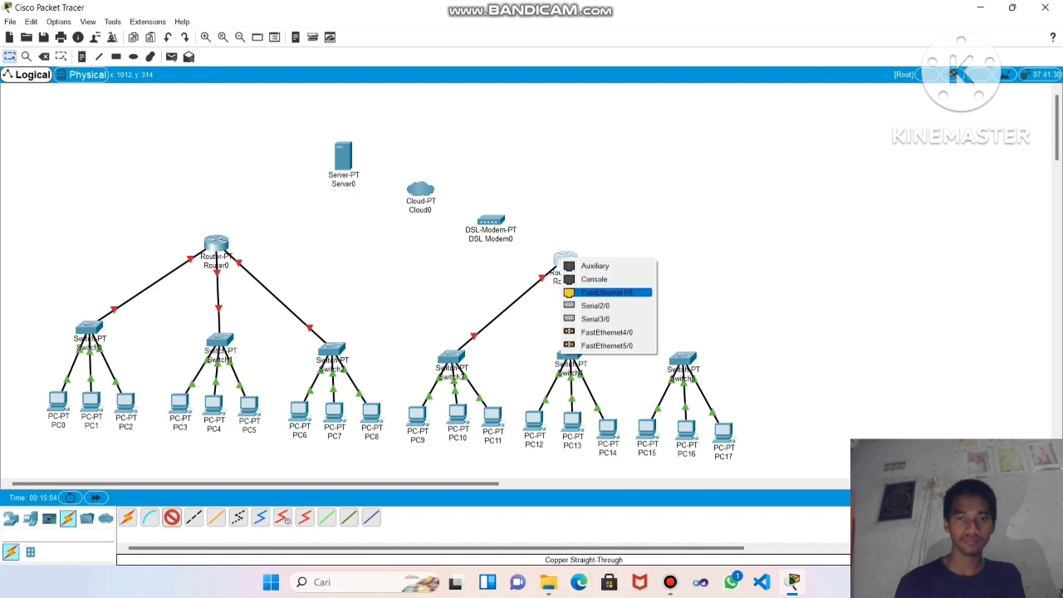
pyautogui.click(605, 293)
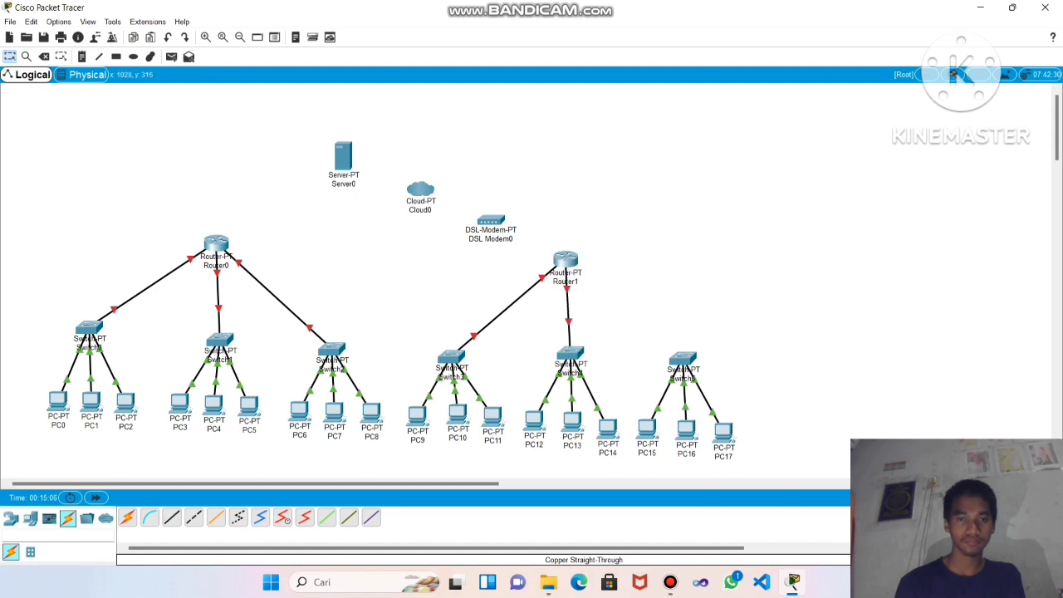
# With Router1 powered off, install three PT-ROUTER-NM-1CFE modules in its empty slots, and power the router back on
pyautogui.moveTo(566, 263)
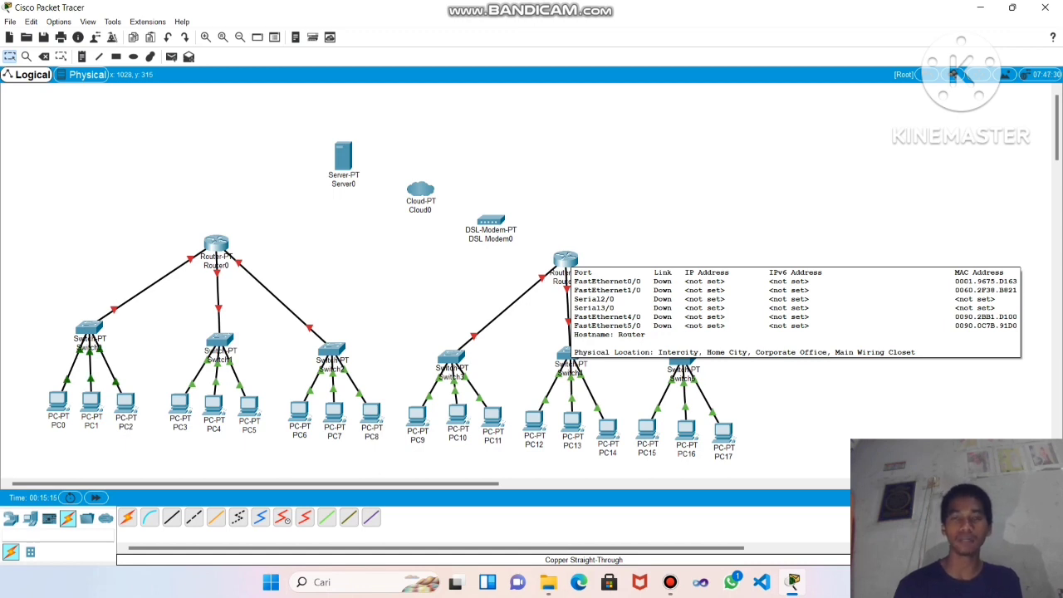
pyautogui.click(566, 260)
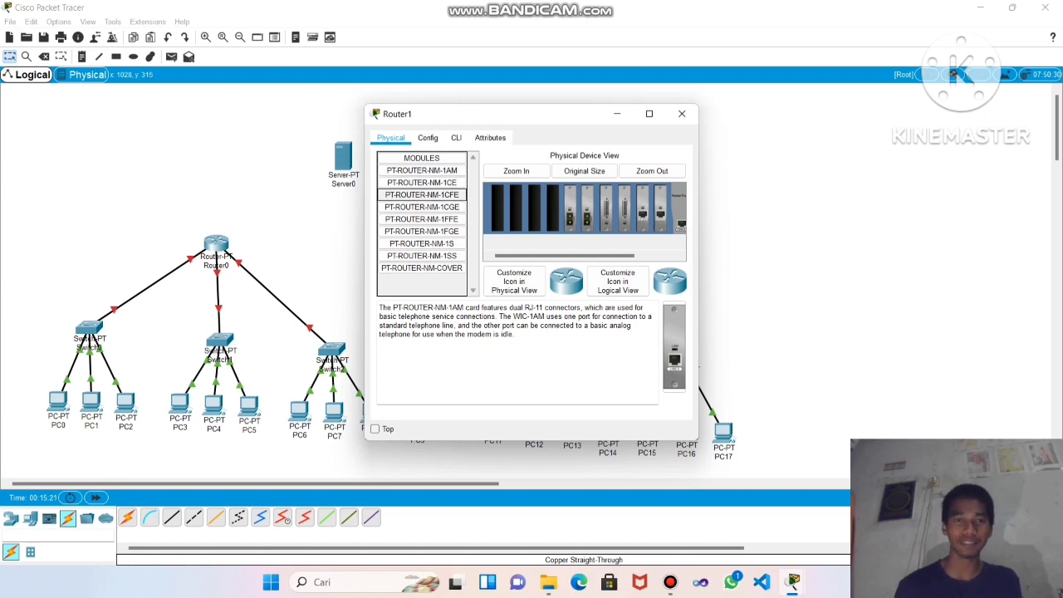
pyautogui.click(422, 195)
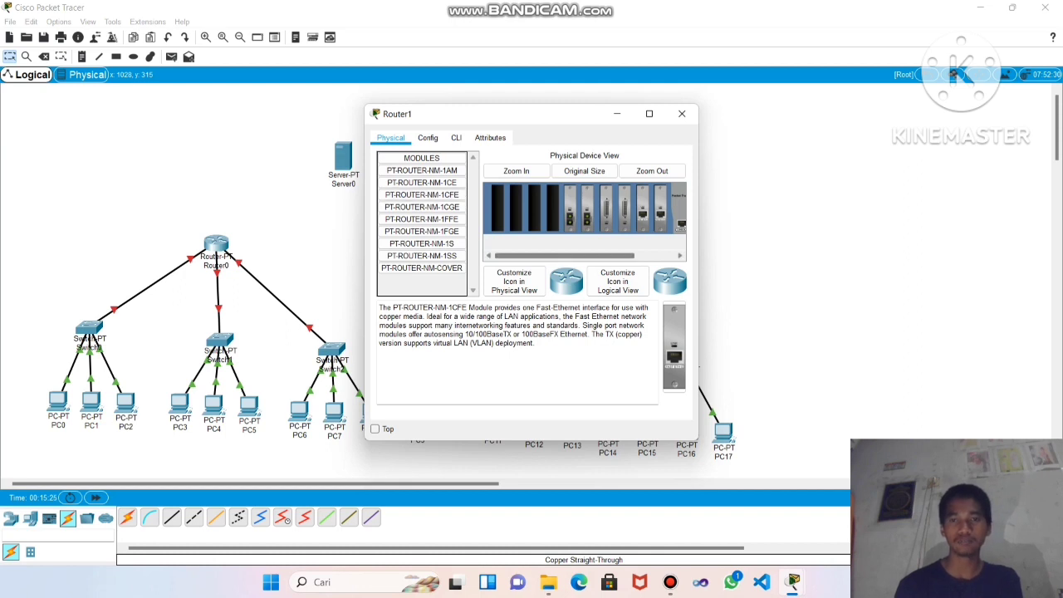
pyautogui.moveTo(577, 256); pyautogui.dragTo(619, 256)
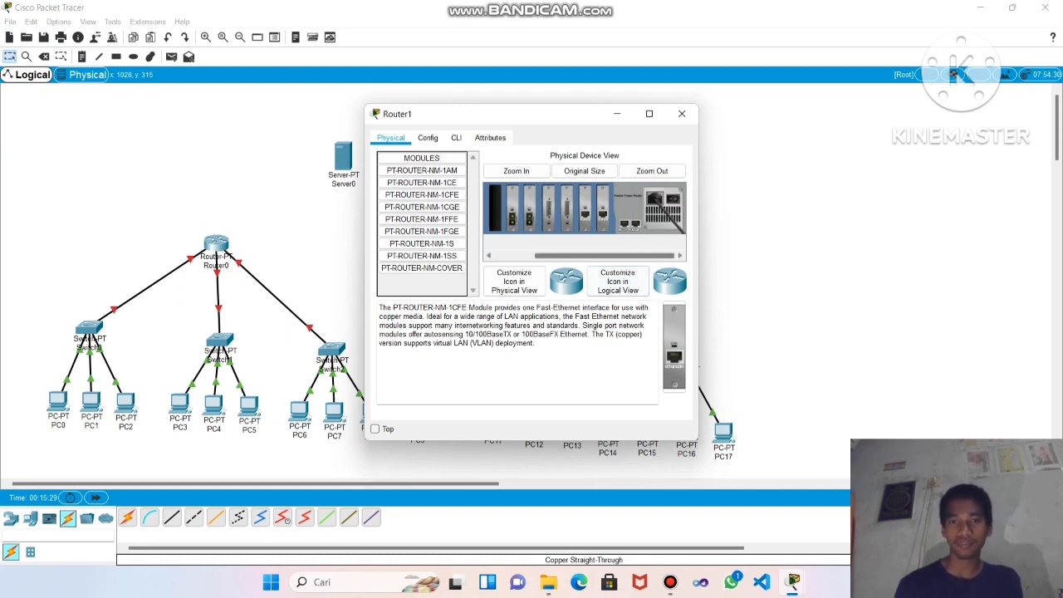
pyautogui.moveTo(610, 256); pyautogui.dragTo(569, 256)
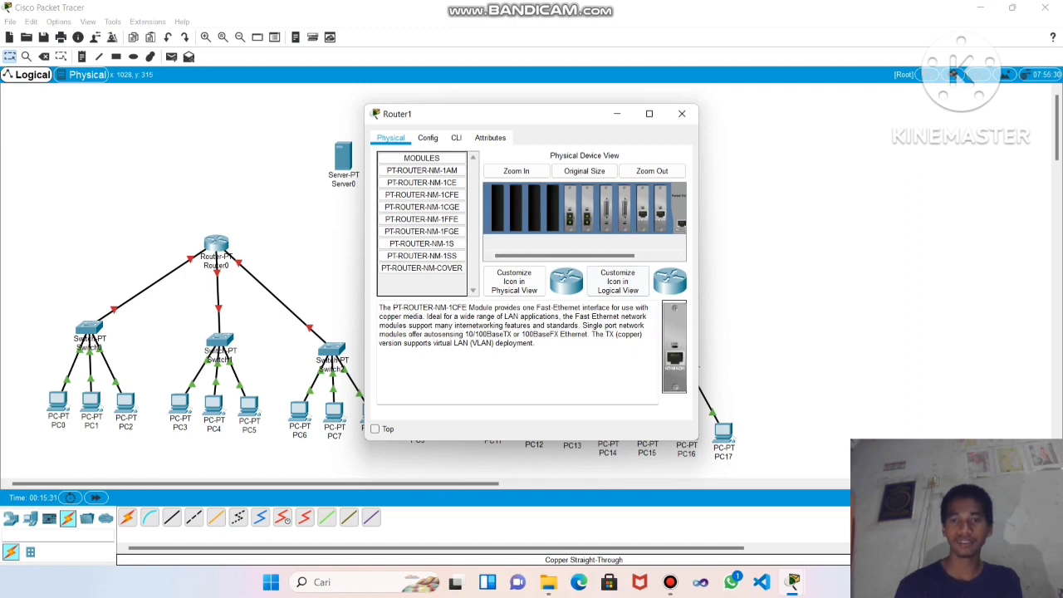
pyautogui.moveTo(675, 349); pyautogui.dragTo(553, 209)
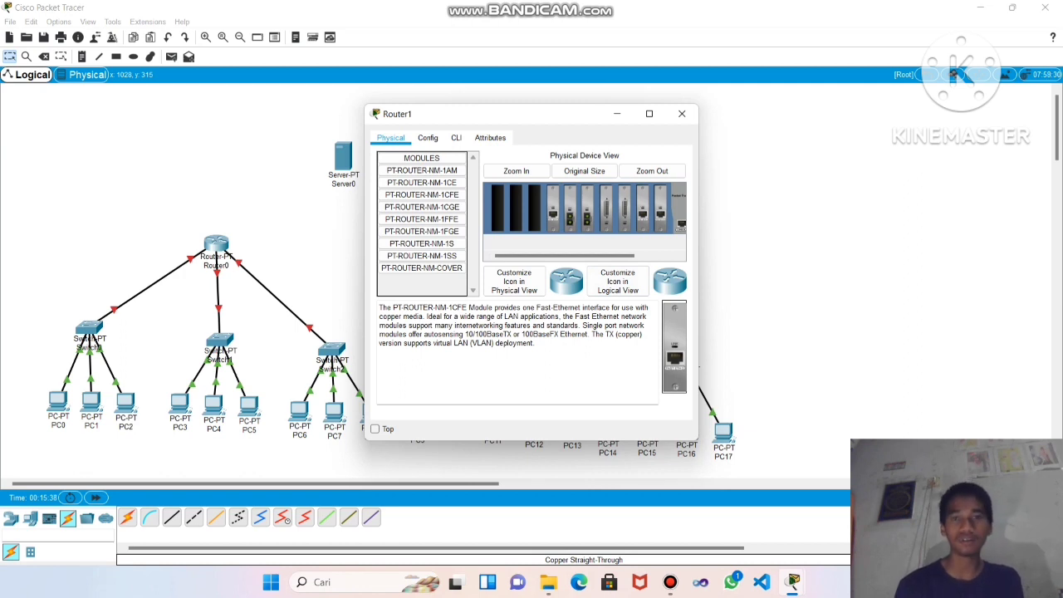
pyautogui.moveTo(674, 347); pyautogui.dragTo(534, 208)
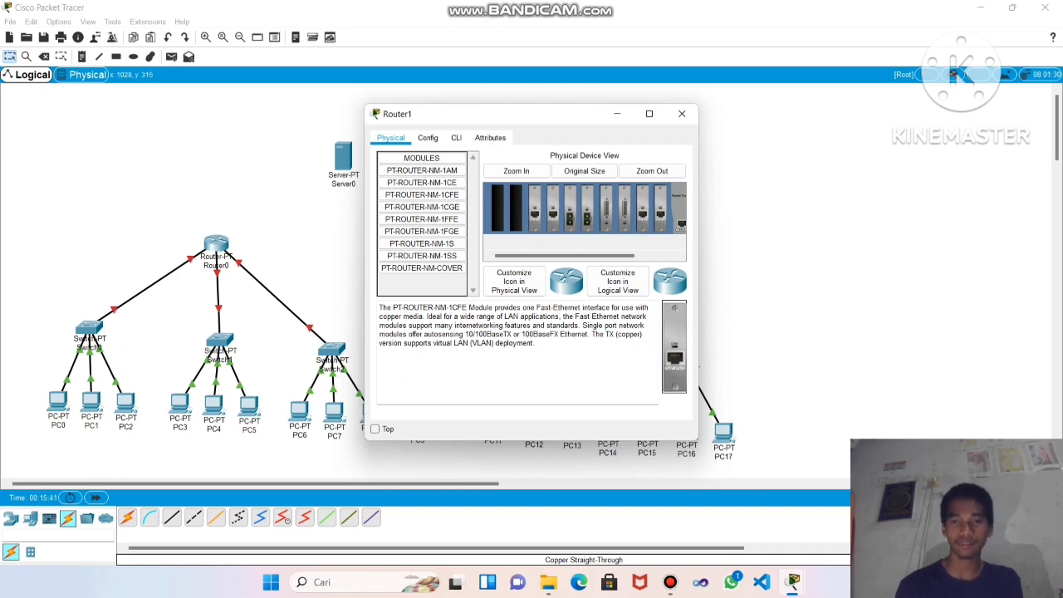
pyautogui.moveTo(674, 348); pyautogui.dragTo(516, 207)
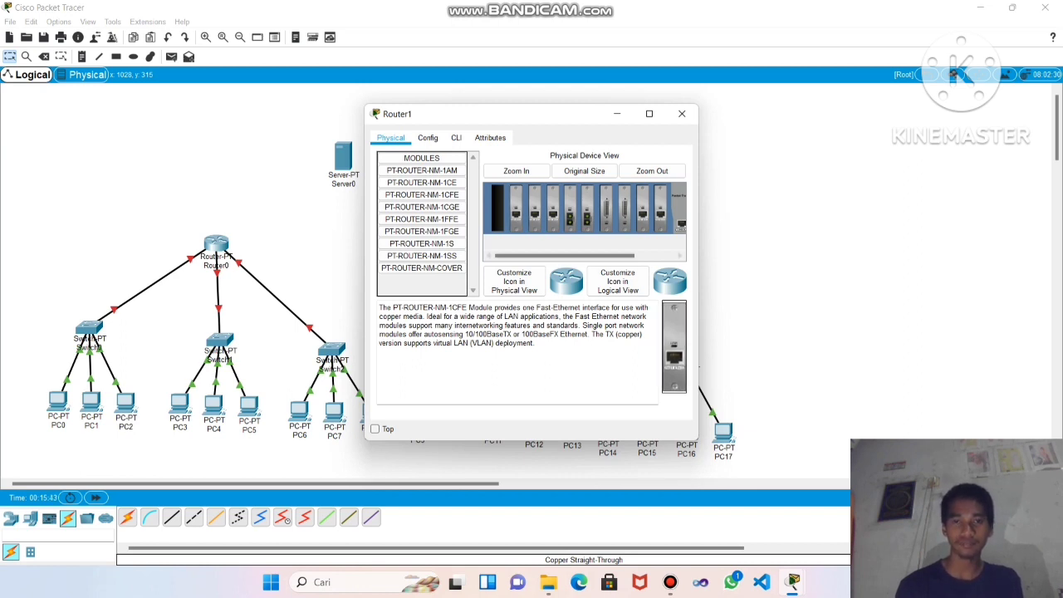
pyautogui.moveTo(573, 256); pyautogui.dragTo(616, 256)
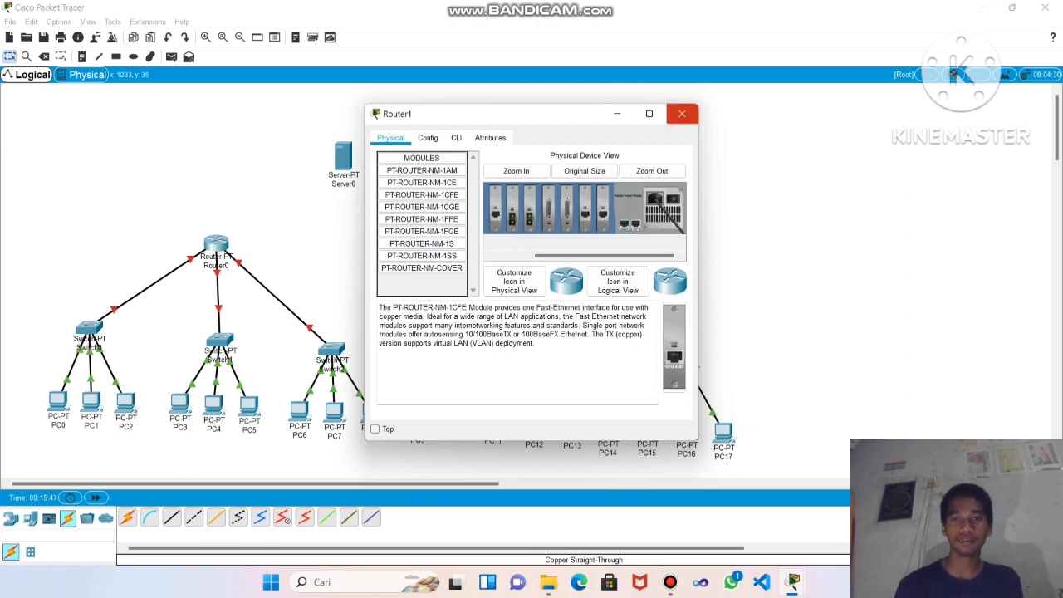
pyautogui.click(682, 114)
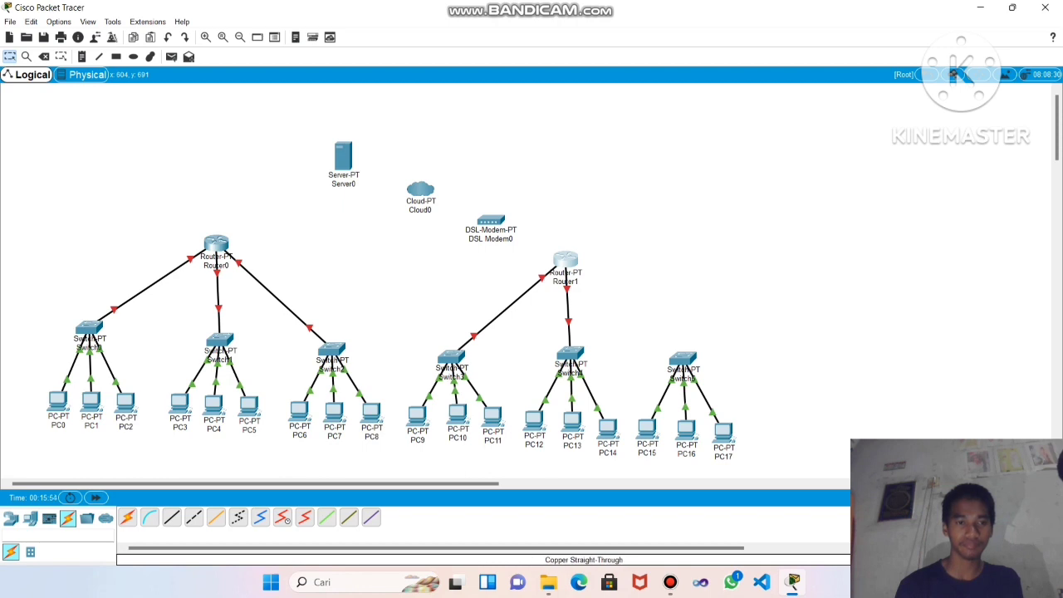
# Connect Switch5's FastEthernet3/1 to Router1's FastEthernet6/0 with a copper straight-through cable
pyautogui.click(172, 518)
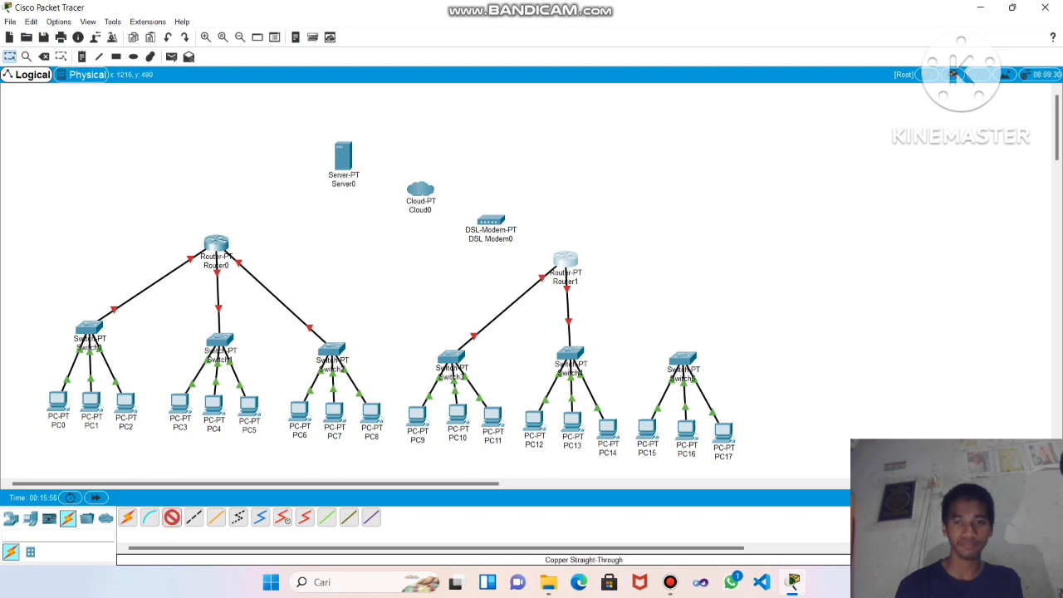
pyautogui.click(677, 356)
pyautogui.click(706, 375)
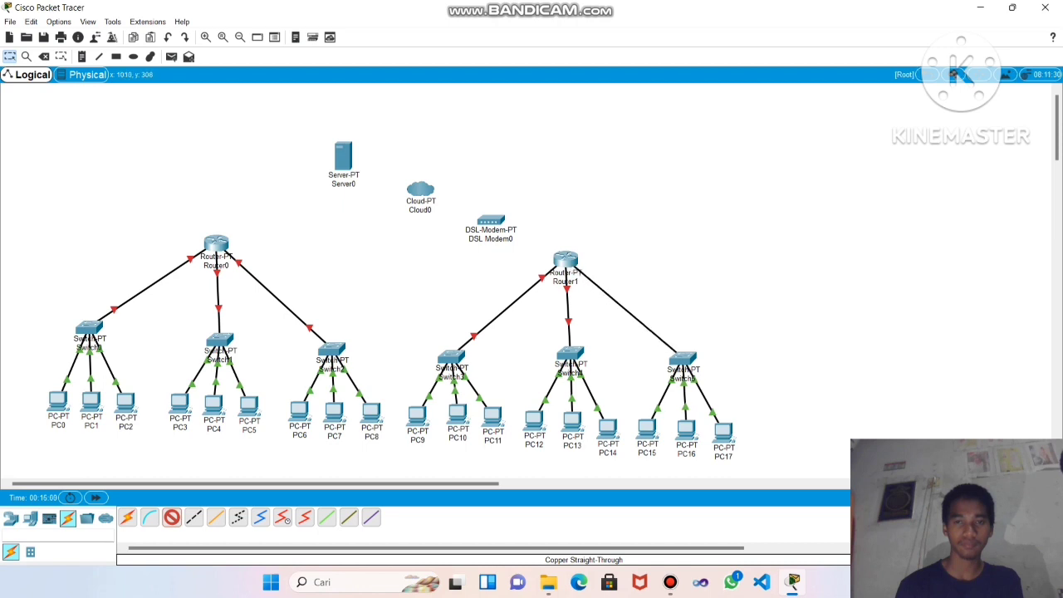
pyautogui.click(566, 260)
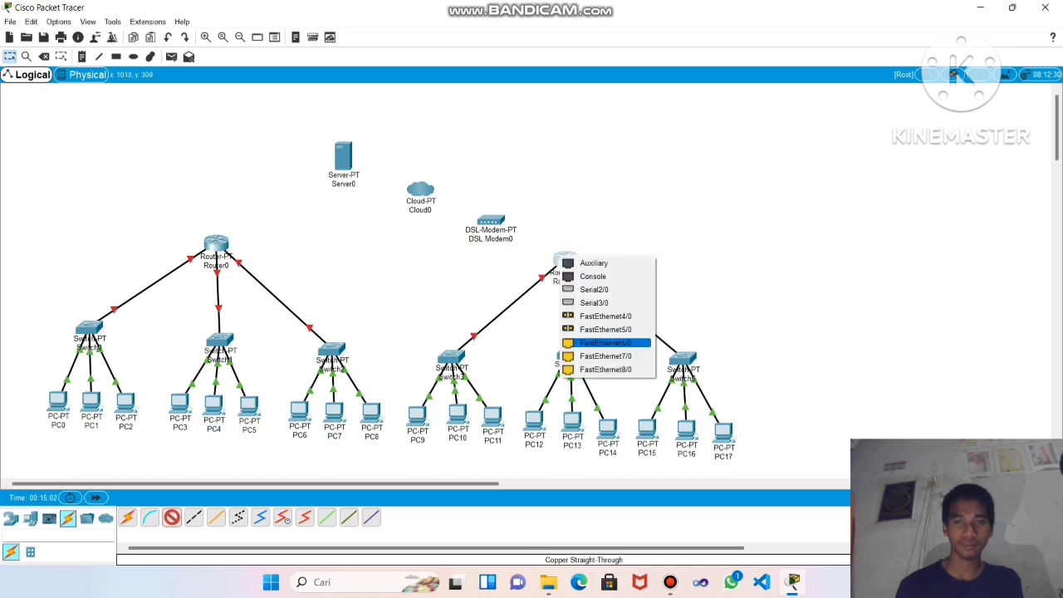
pyautogui.click(606, 343)
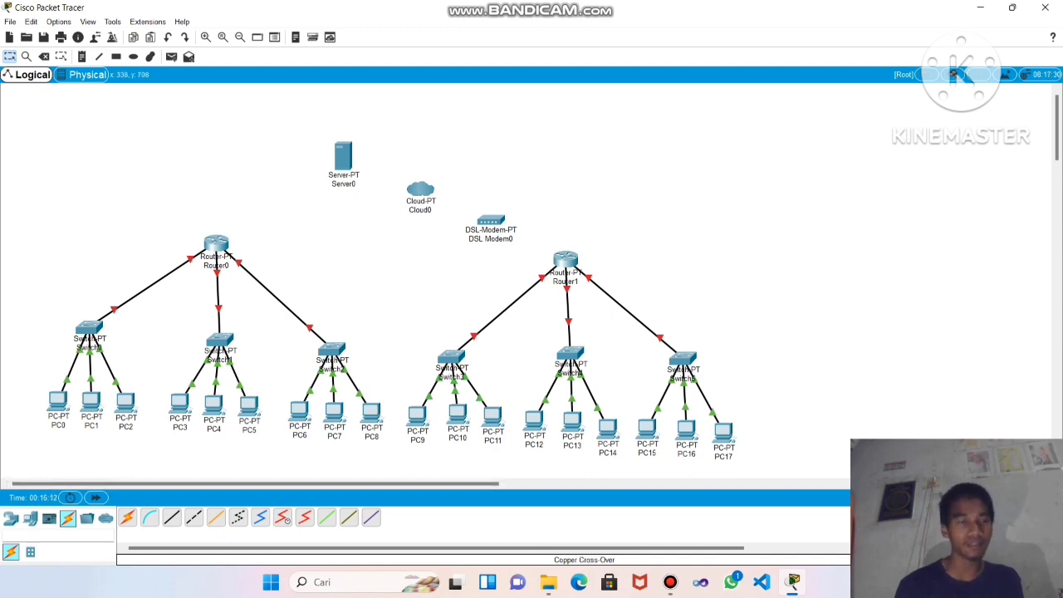
# Connect Router0's FastEthernet7/0 to Router1's FastEthernet7/0 with a copper cross-over cable
pyautogui.click(194, 518)
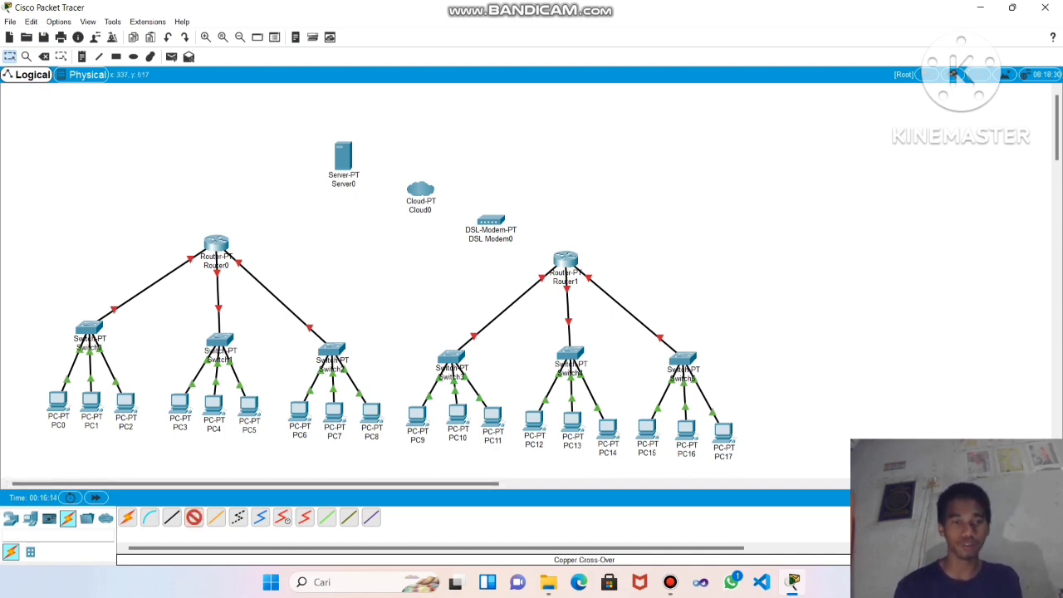
pyautogui.click(213, 243)
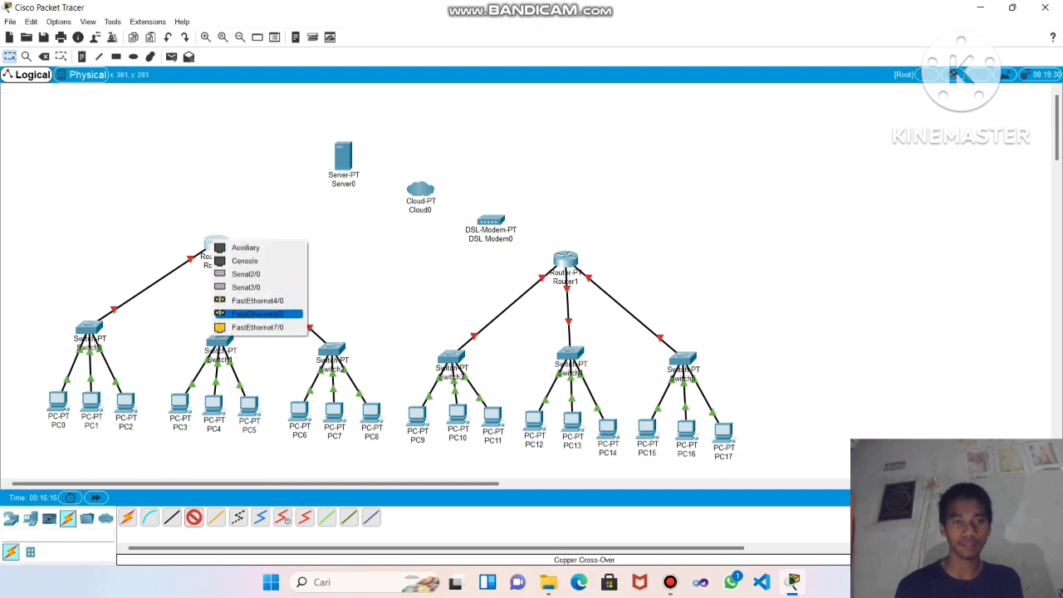
pyautogui.click(258, 328)
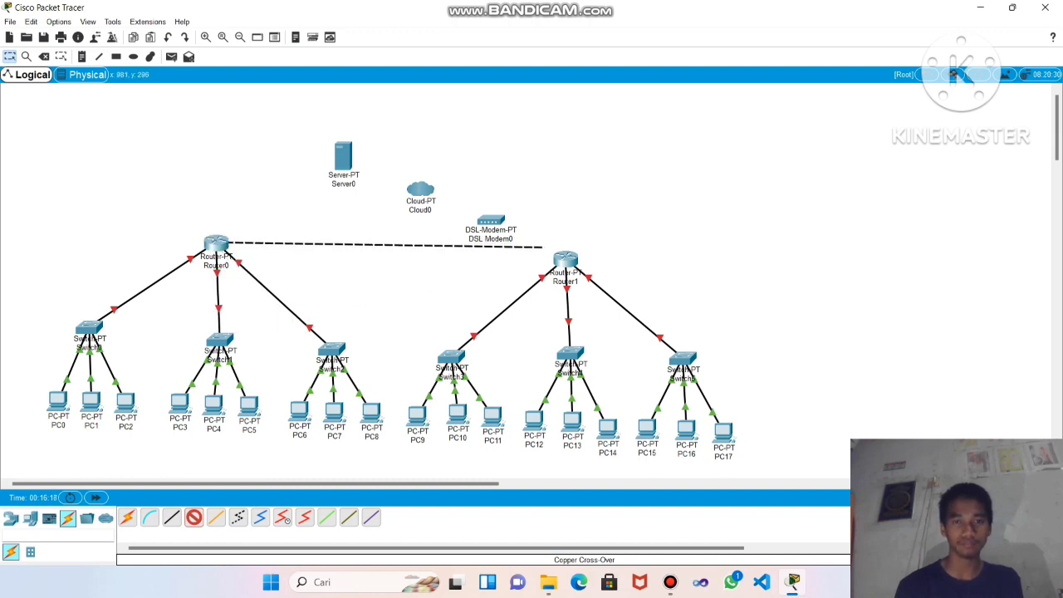
pyautogui.click(558, 257)
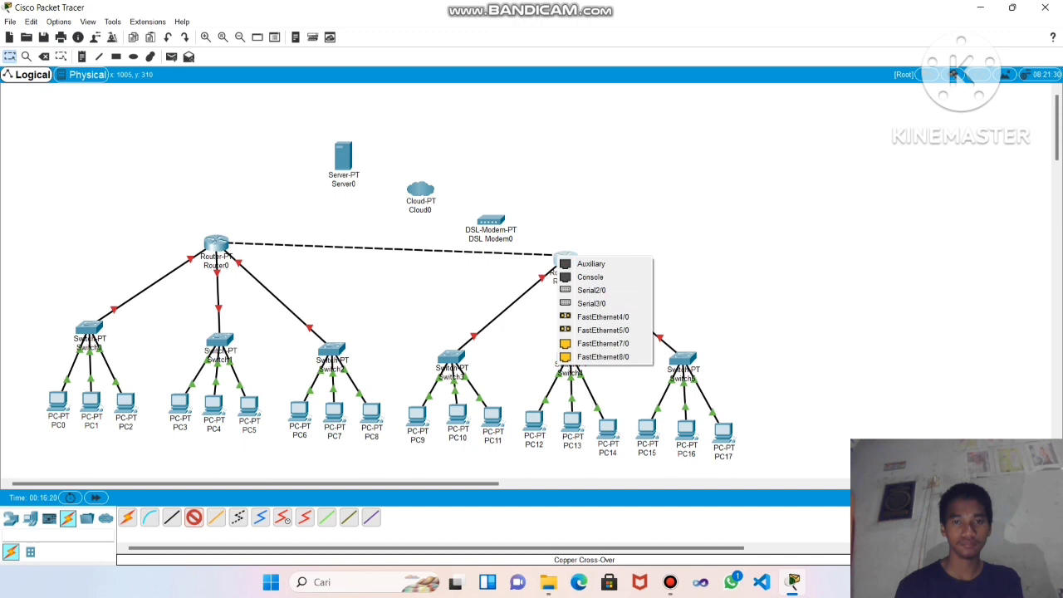
pyautogui.click(603, 344)
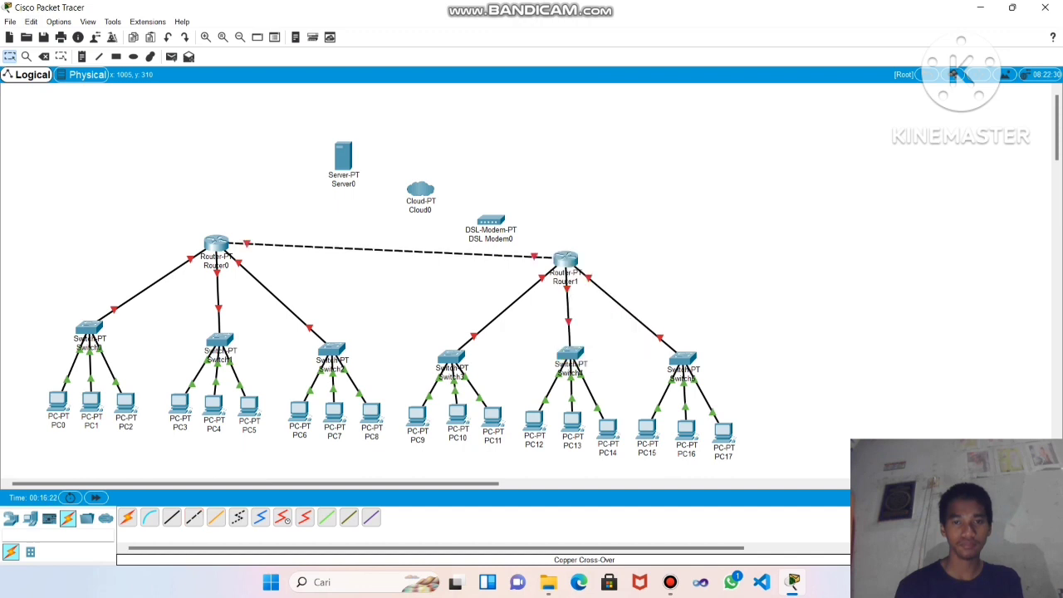
# Move DSL Modem0 and Cloud0 slightly upward, and connect Router1's FastEthernet8/0 to the modem's Port 1 with a copper straight-through cable
pyautogui.moveTo(491, 221); pyautogui.dragTo(492, 204)
pyautogui.moveTo(426, 190); pyautogui.dragTo(428, 177)
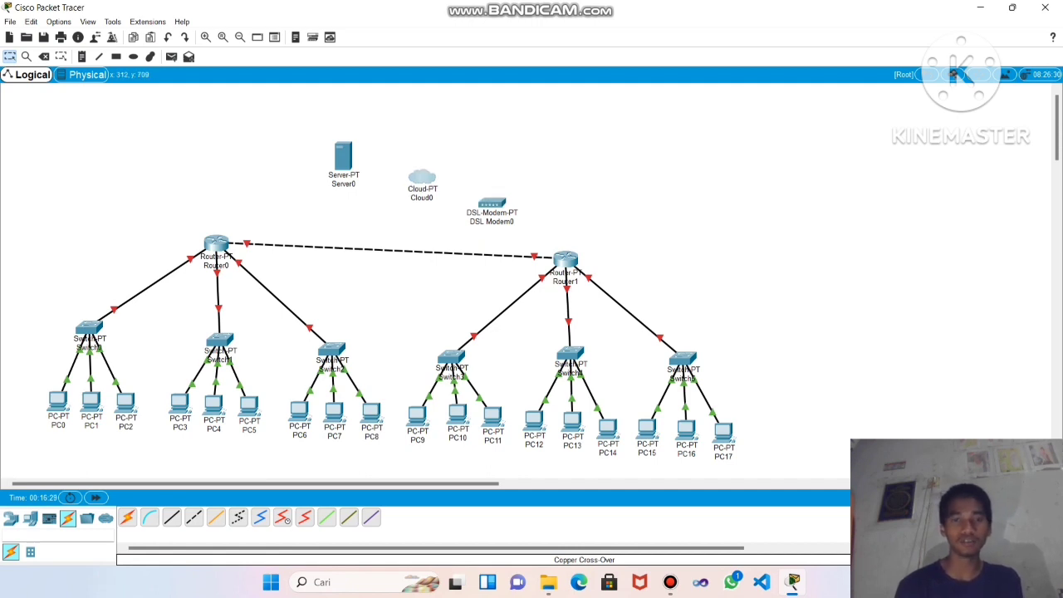
pyautogui.click(171, 518)
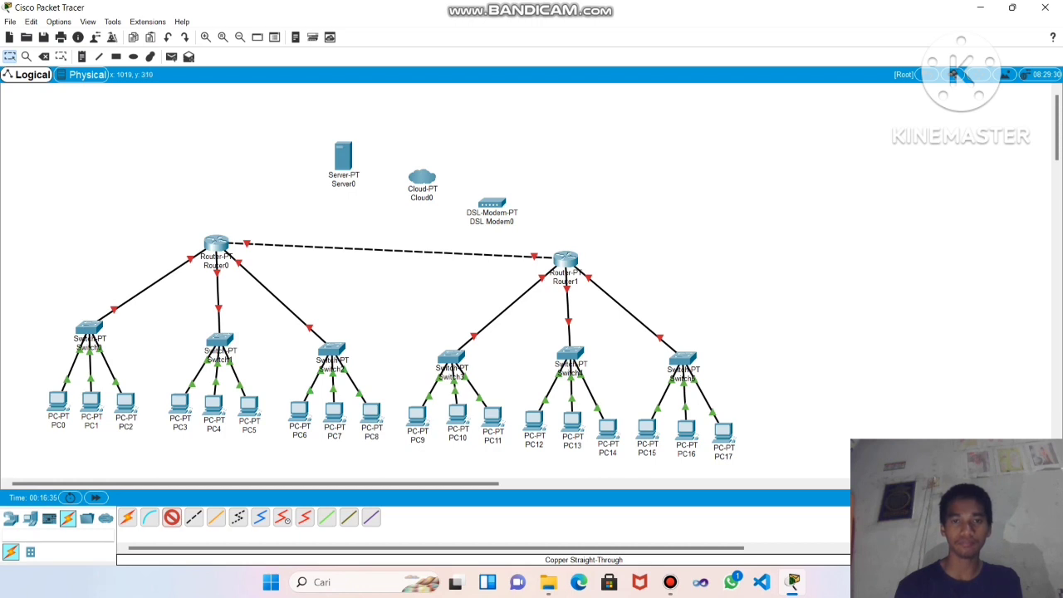
pyautogui.click(565, 259)
pyautogui.click(610, 343)
pyautogui.click(491, 203)
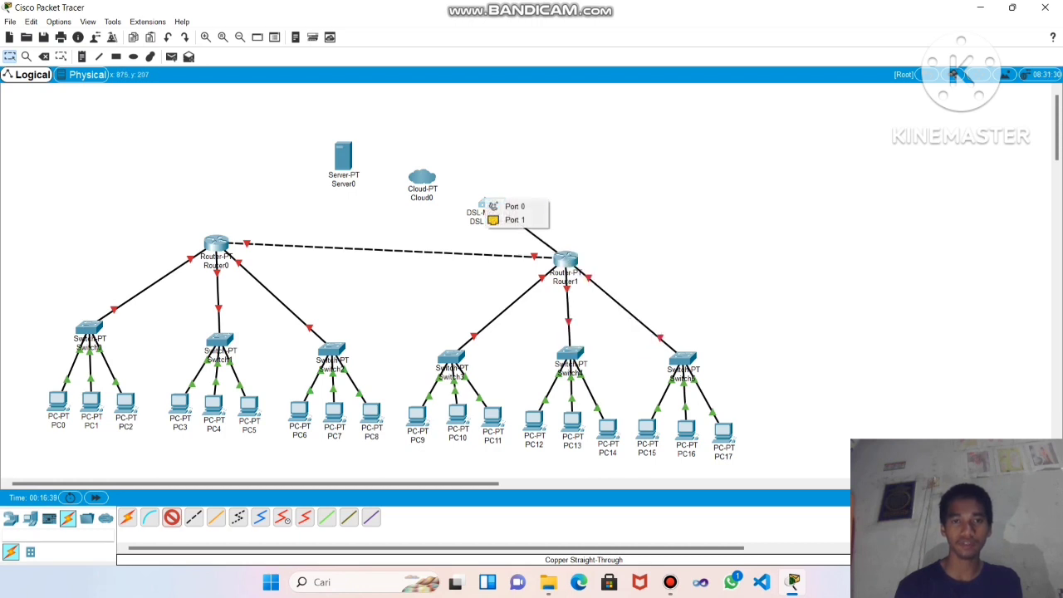
pyautogui.click(515, 220)
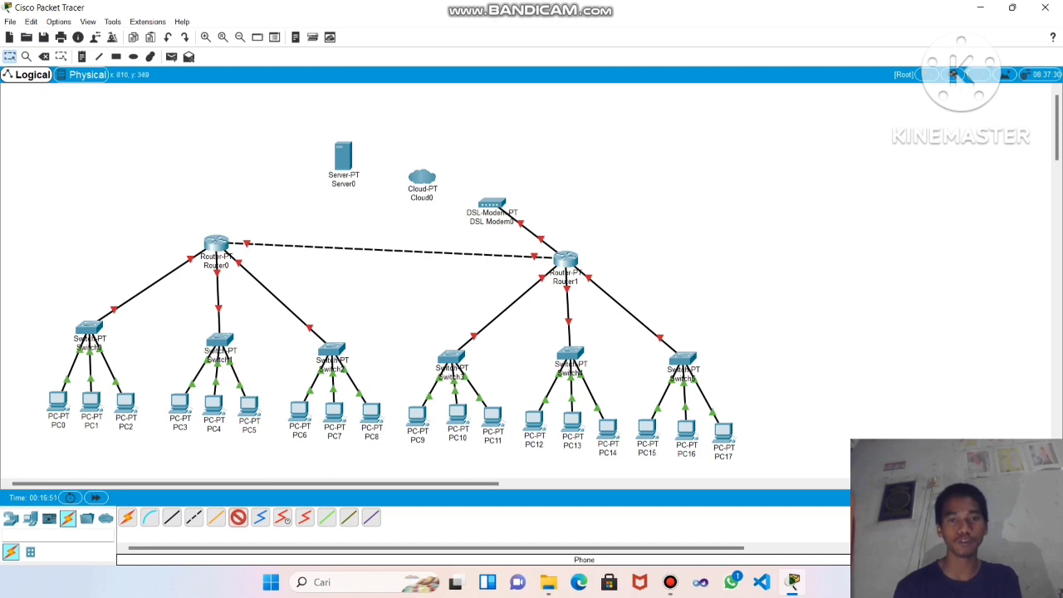
# Connect DSL Modem0's Port 0 to Cloud0's Modem4 port with a phone cable
pyautogui.click(492, 204)
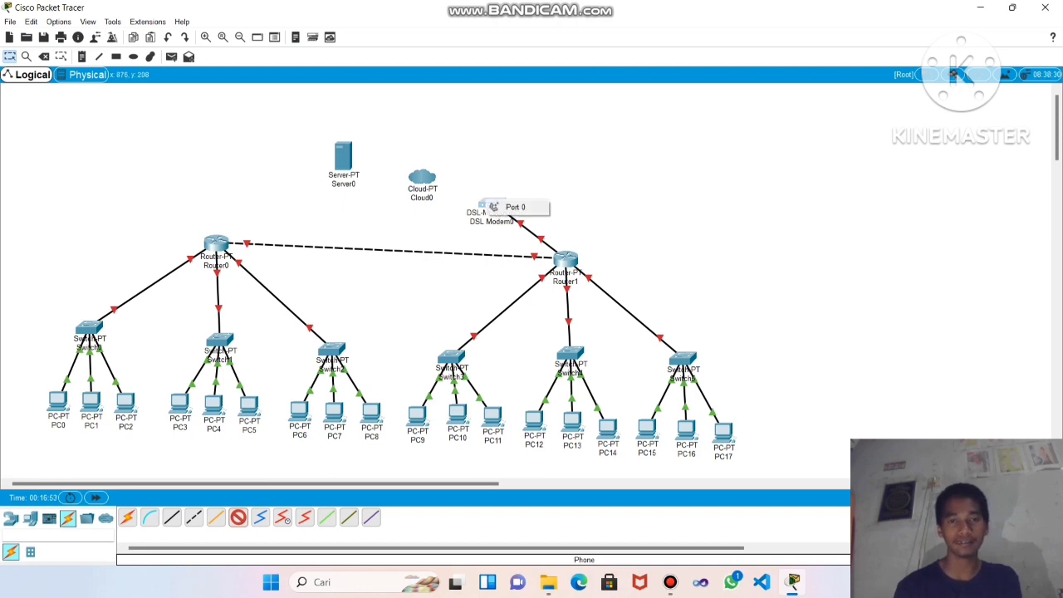
pyautogui.click(510, 207)
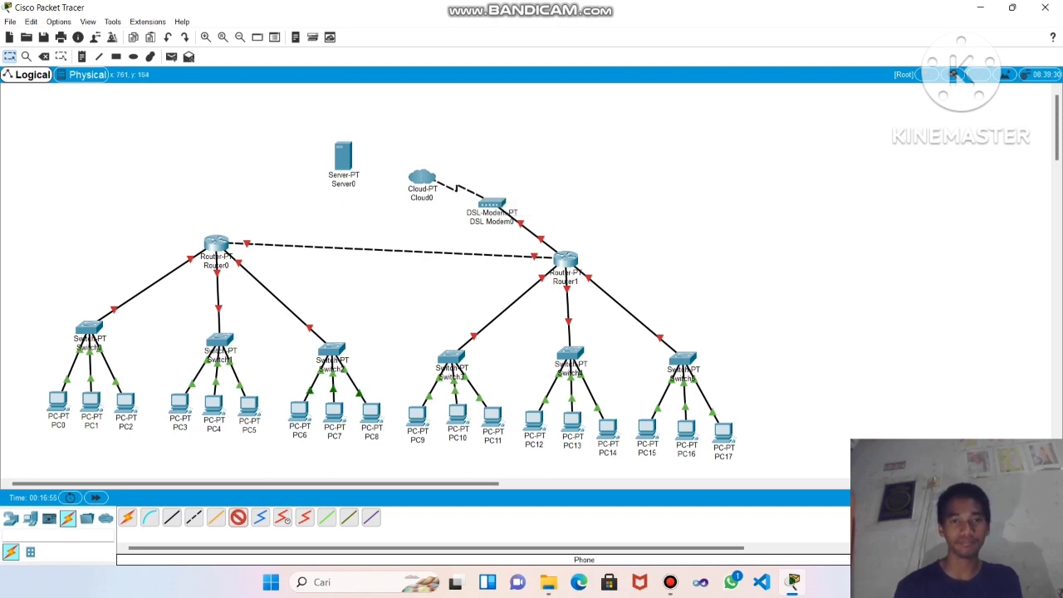
pyautogui.click(422, 177)
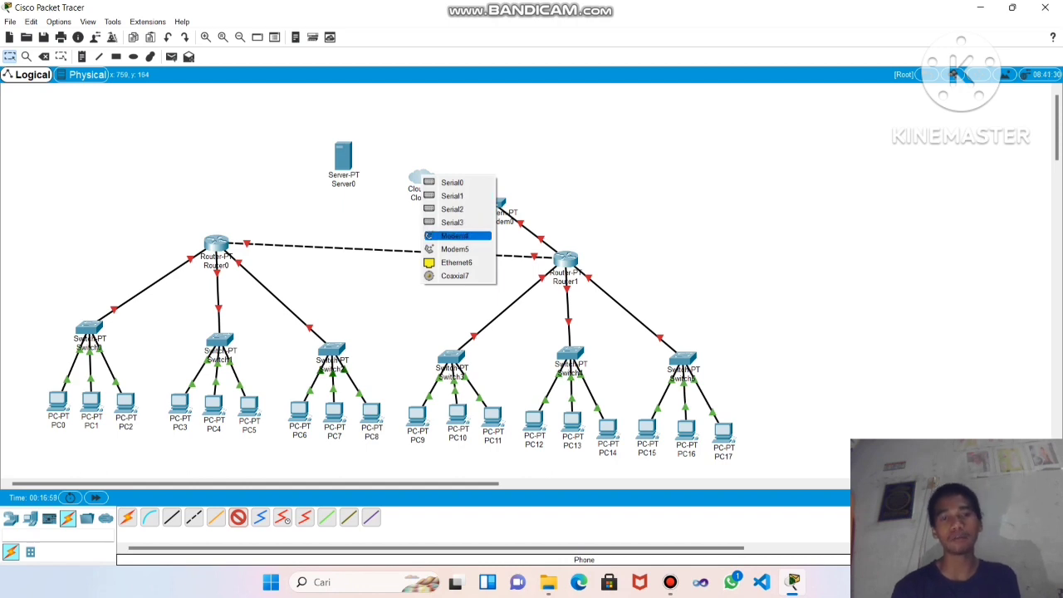
pyautogui.click(455, 236)
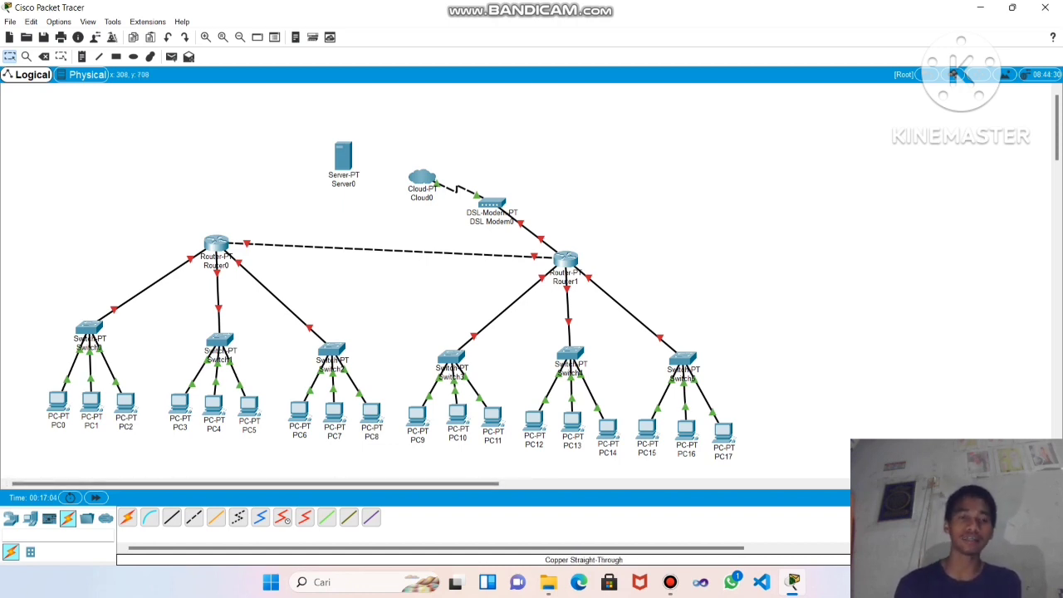
# Connect Cloud0's Ethernet6 to Server0's FastEthernet0 with a copper straight-through cable
pyautogui.click(171, 518)
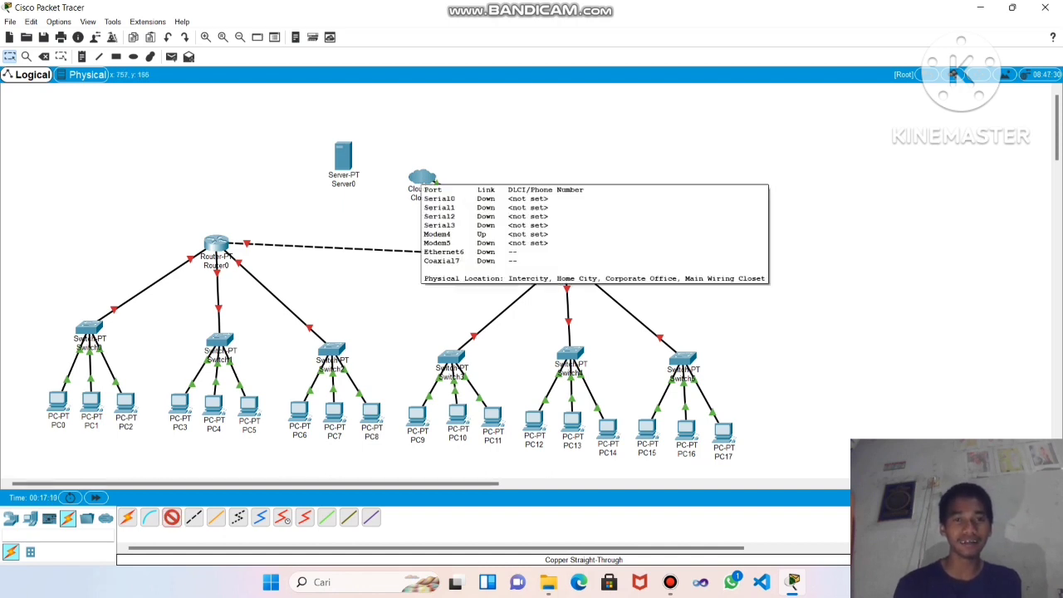
pyautogui.click(422, 178)
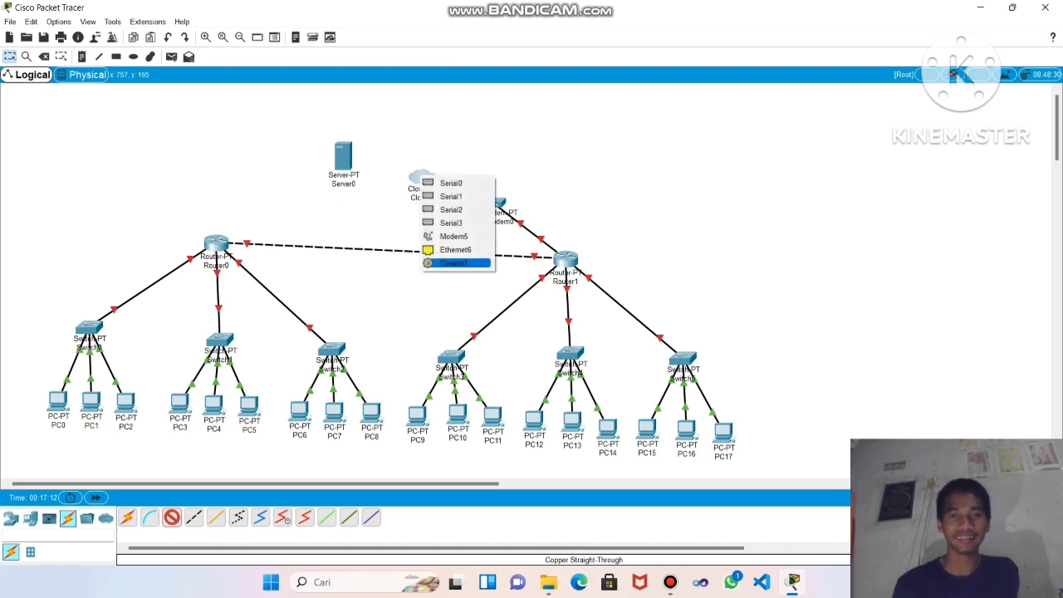
pyautogui.click(455, 250)
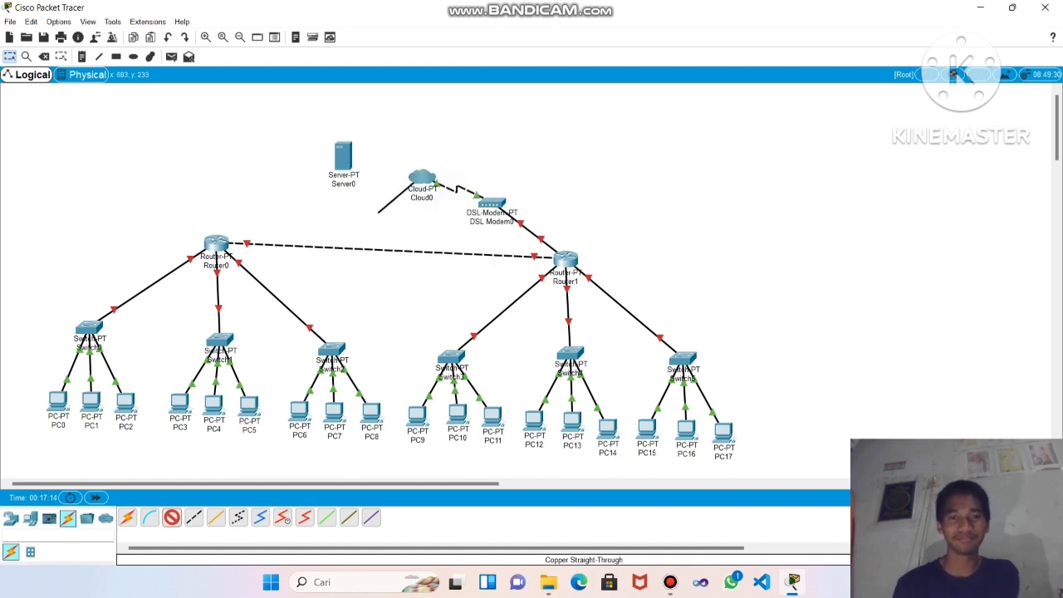
pyautogui.click(343, 158)
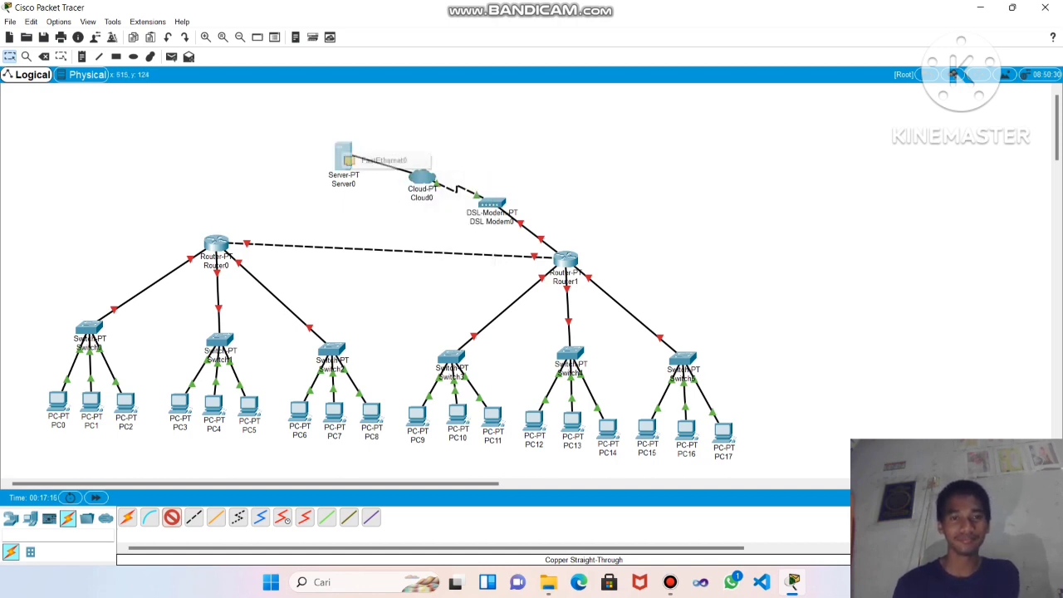
pyautogui.click(366, 159)
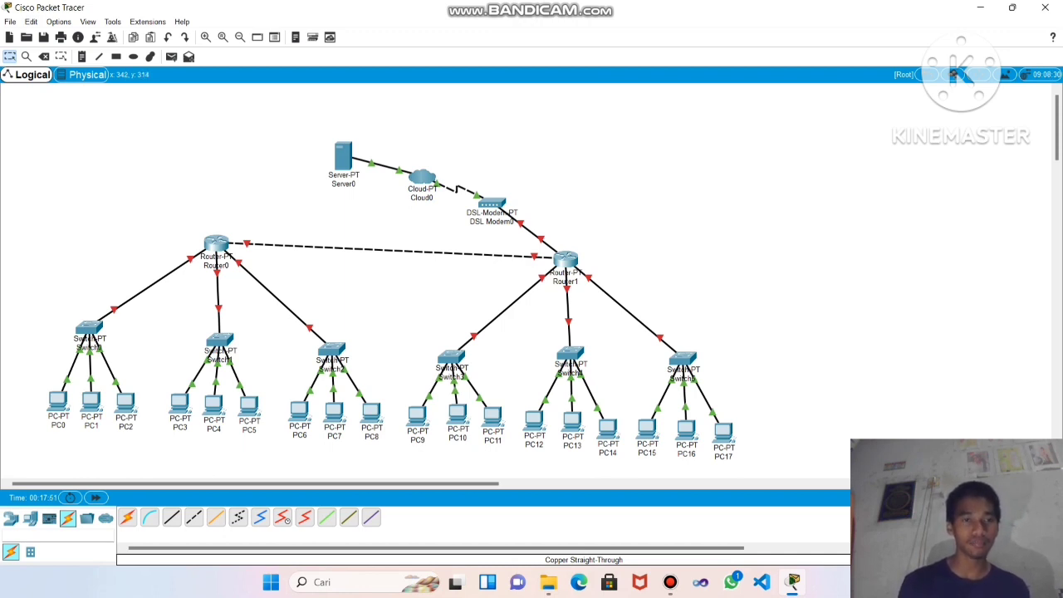
# Open Router0's command line, answer no to the initial configuration dialog, and start the router prompt
pyautogui.moveTo(190, 259)
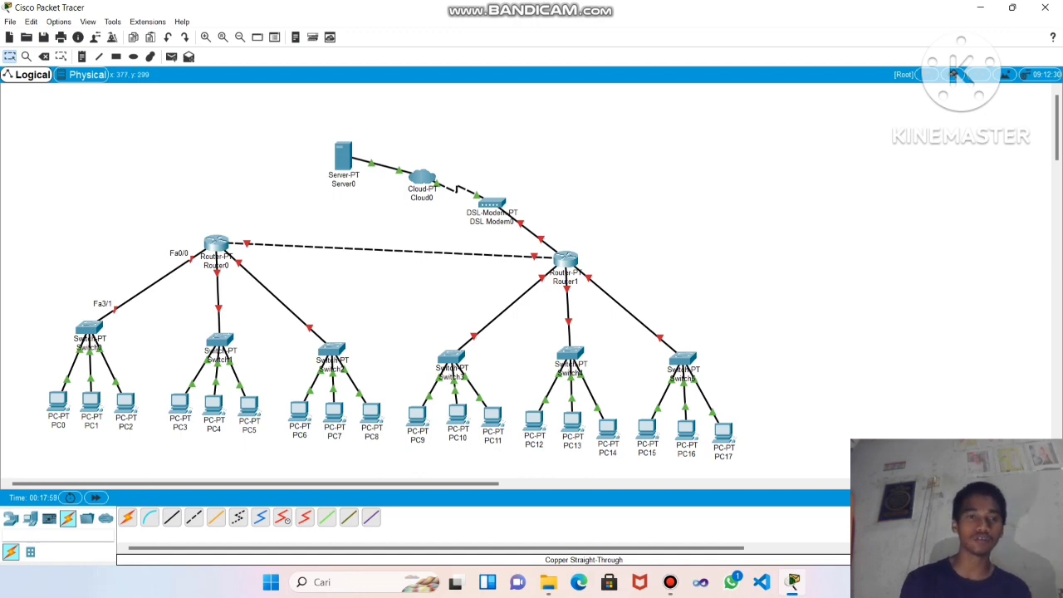
pyautogui.click(216, 244)
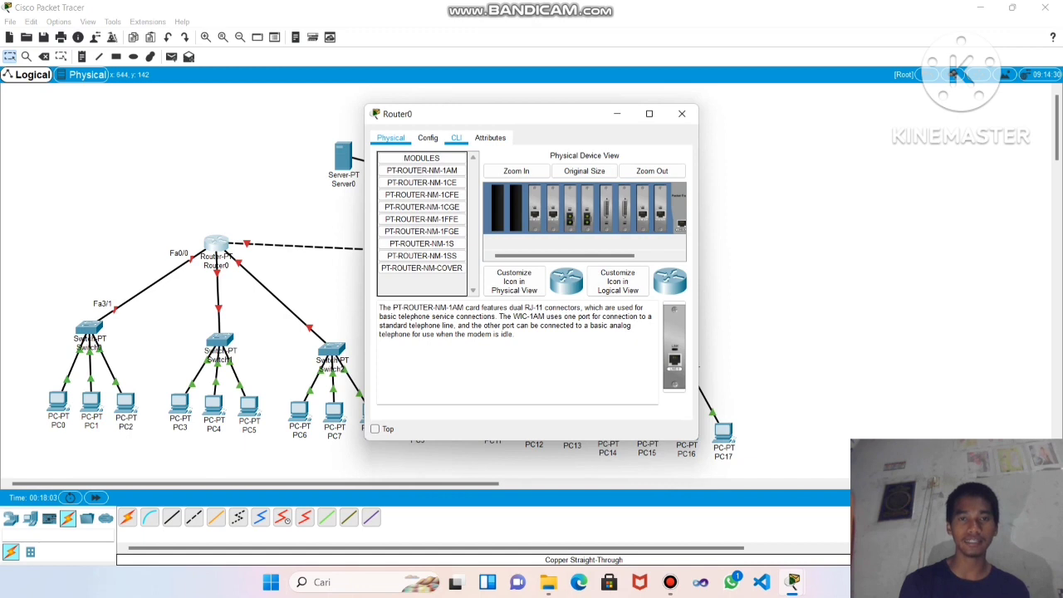
pyautogui.click(456, 138)
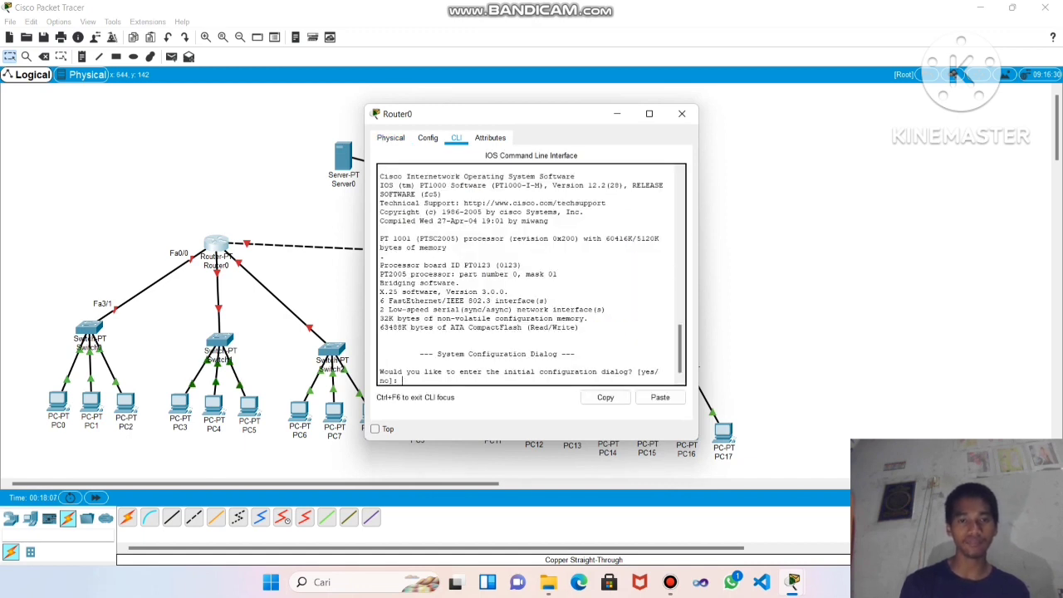
pyautogui.write('no')
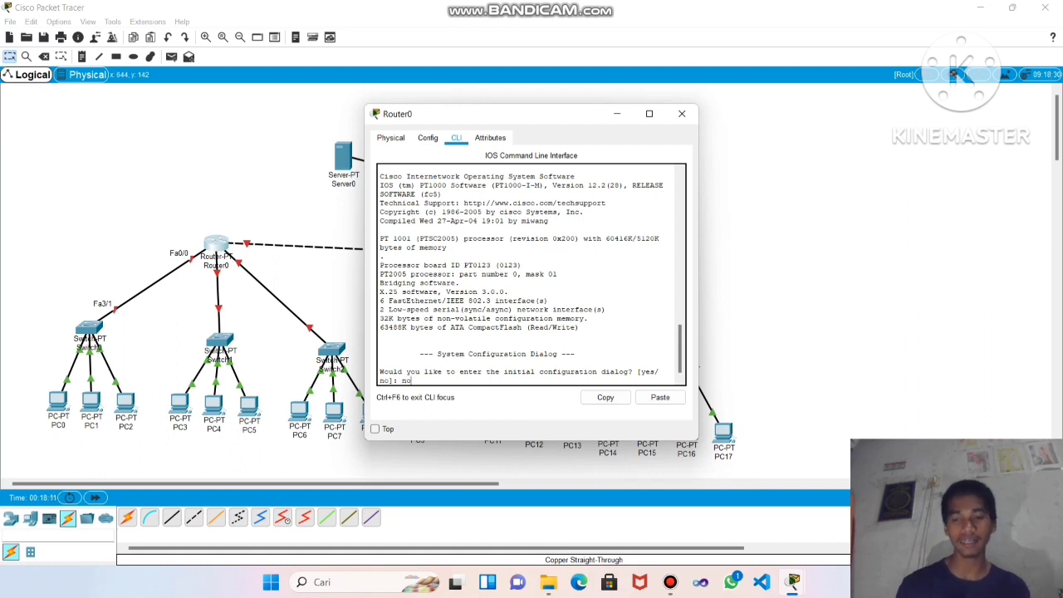
pyautogui.press('Return')
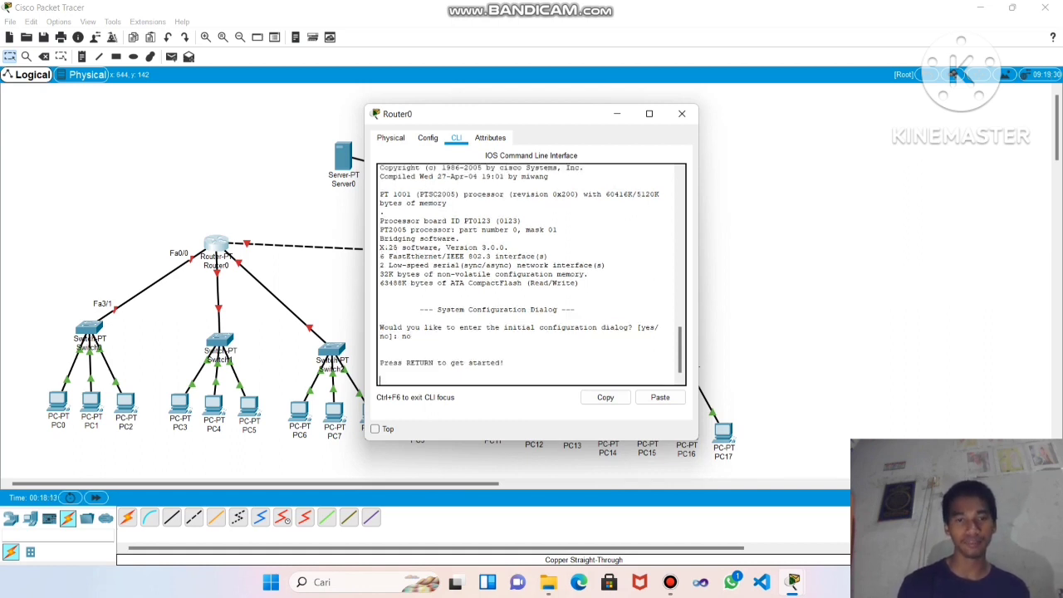
pyautogui.press('Return')
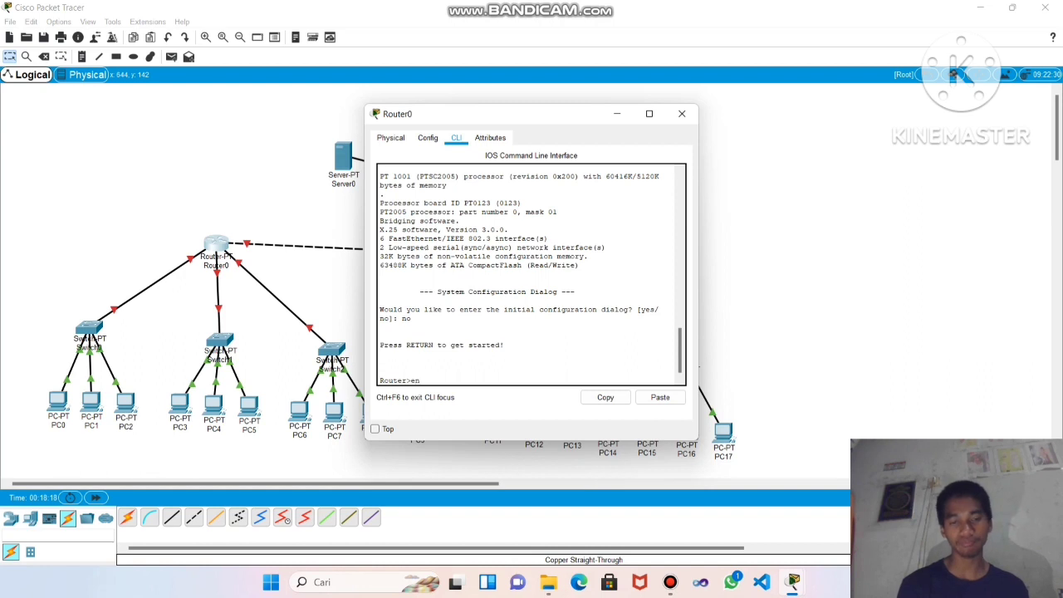
# Switch Router0 to privileged mode with the enable command
pyautogui.write('enab')
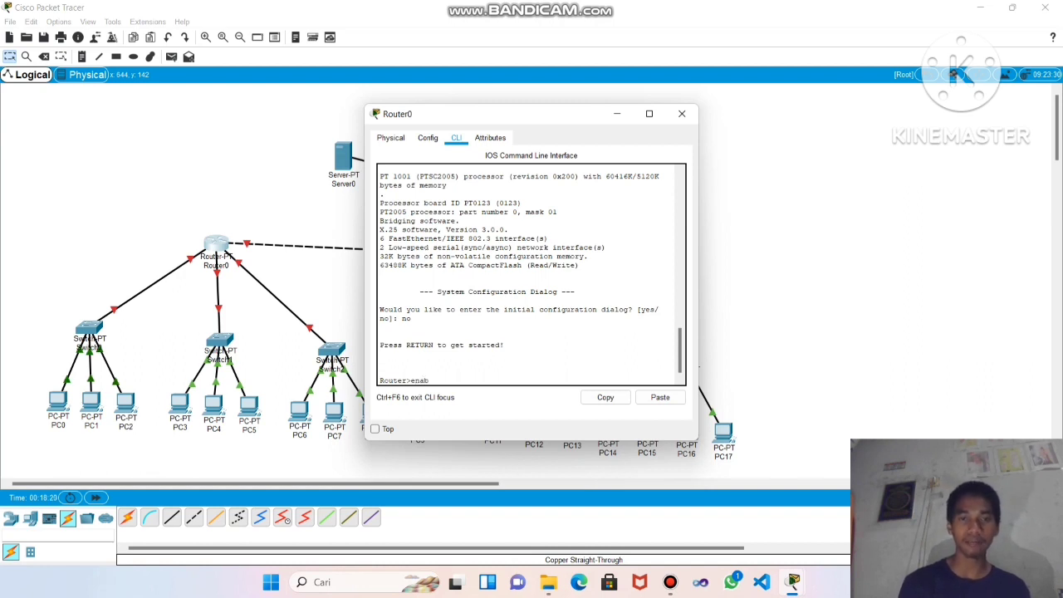
pyautogui.write('le')
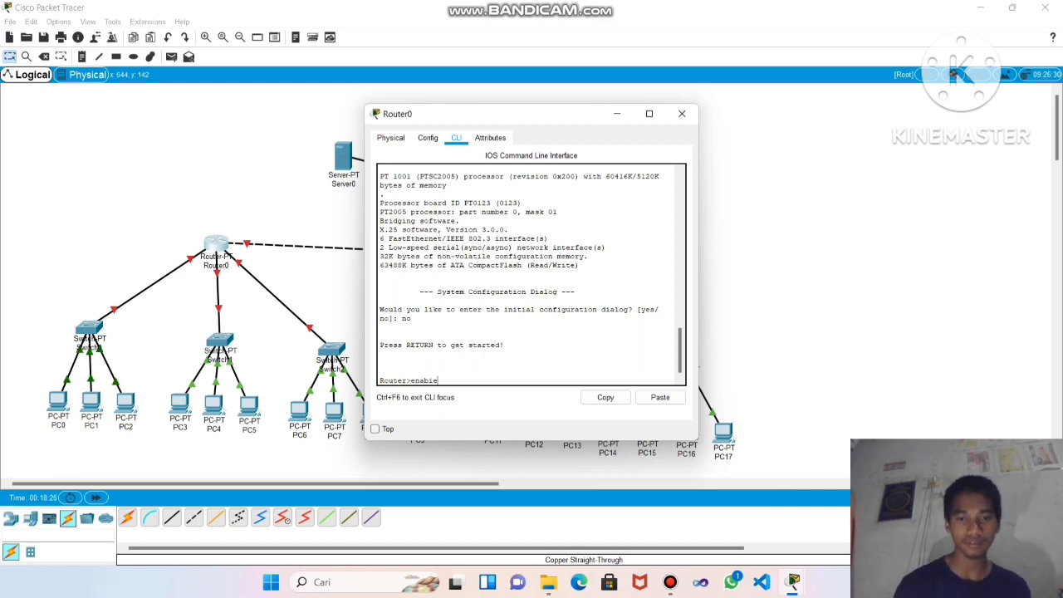
pyautogui.press('BackSpace')
pyautogui.press('BackSpace')
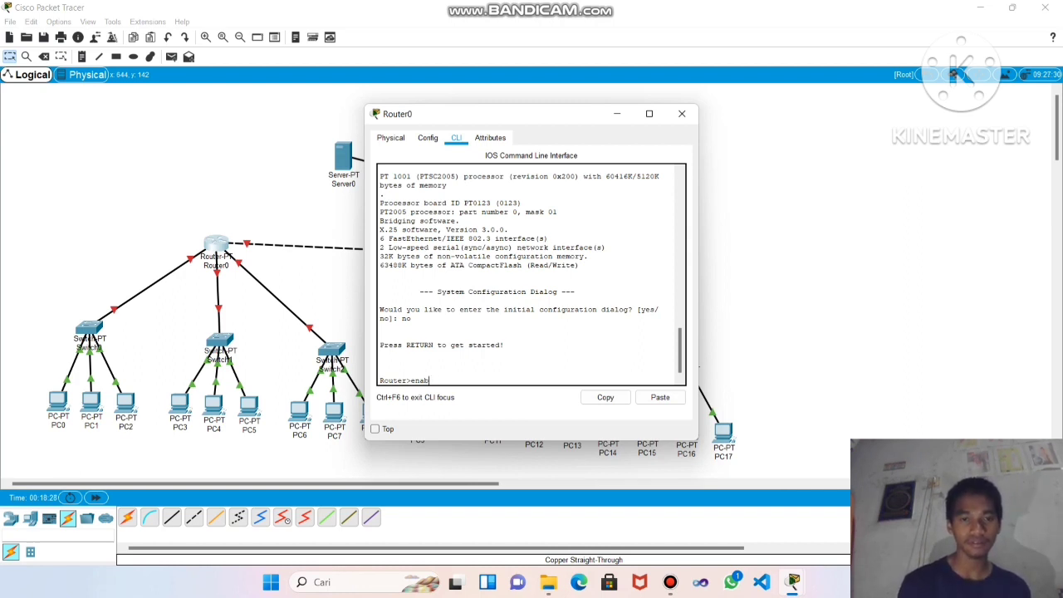
pyautogui.write('l')
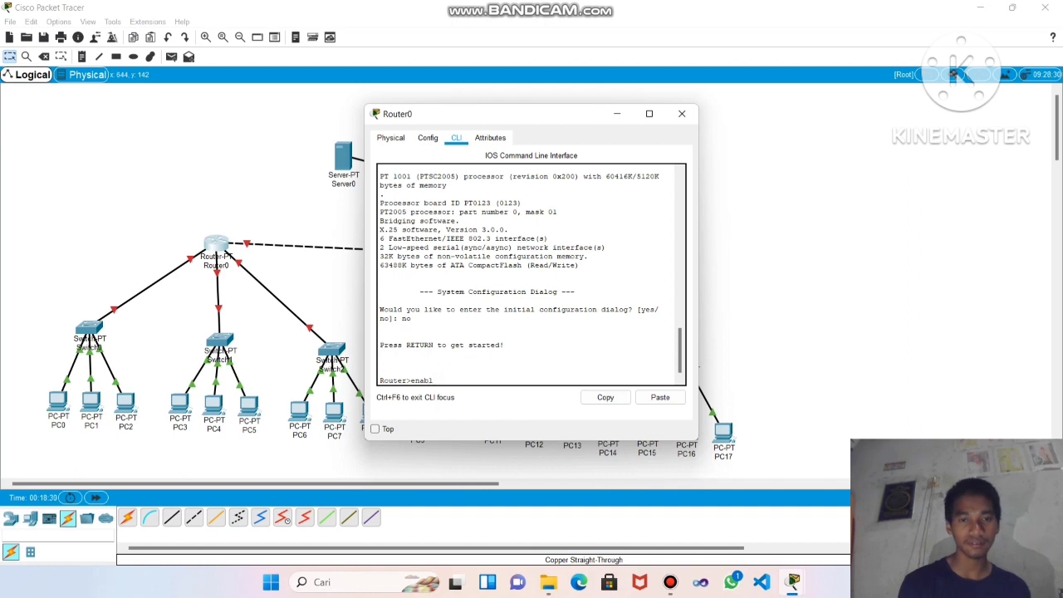
pyautogui.write('e')
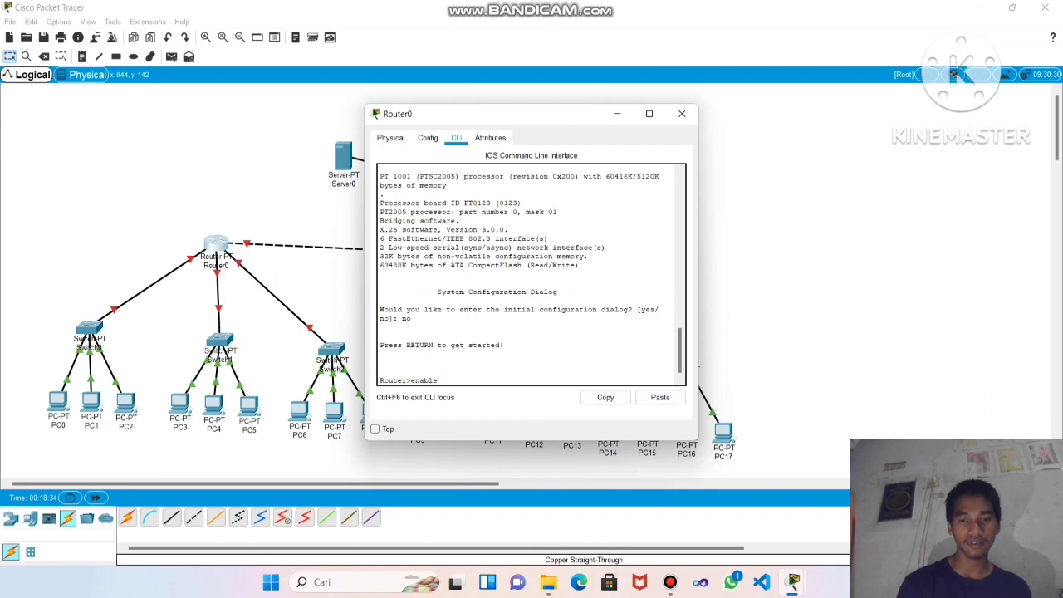
pyautogui.press('Return')
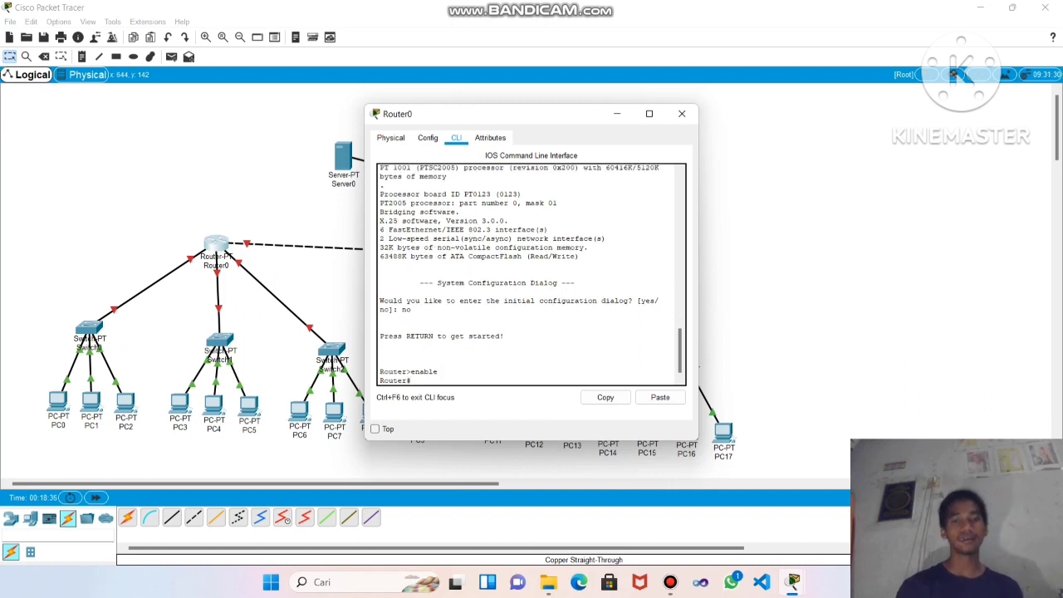
# Enter Router0's global configuration mode with the config terminal command
pyautogui.write('c')
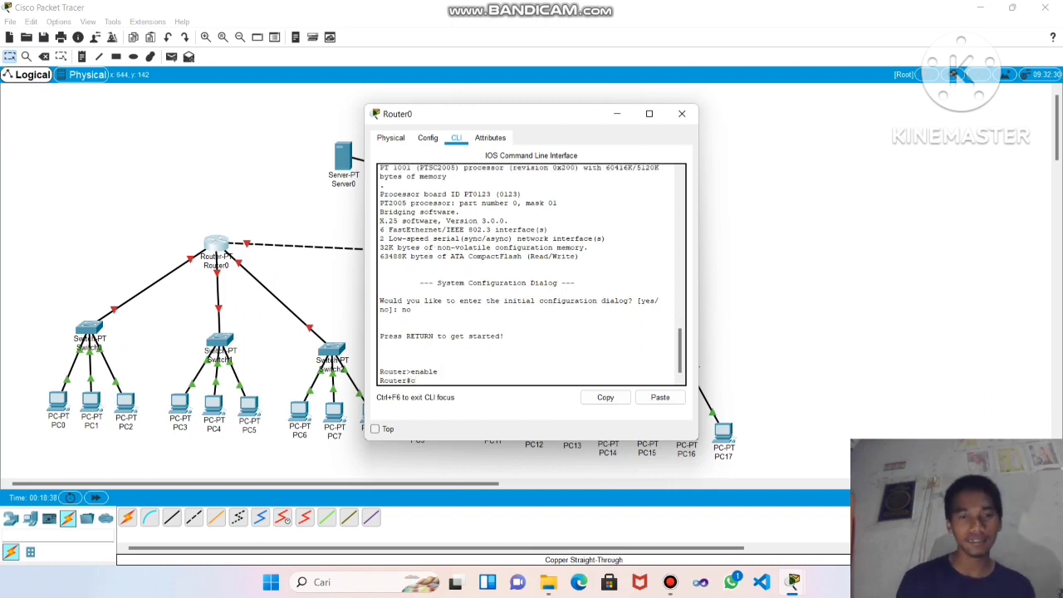
pyautogui.write('onf')
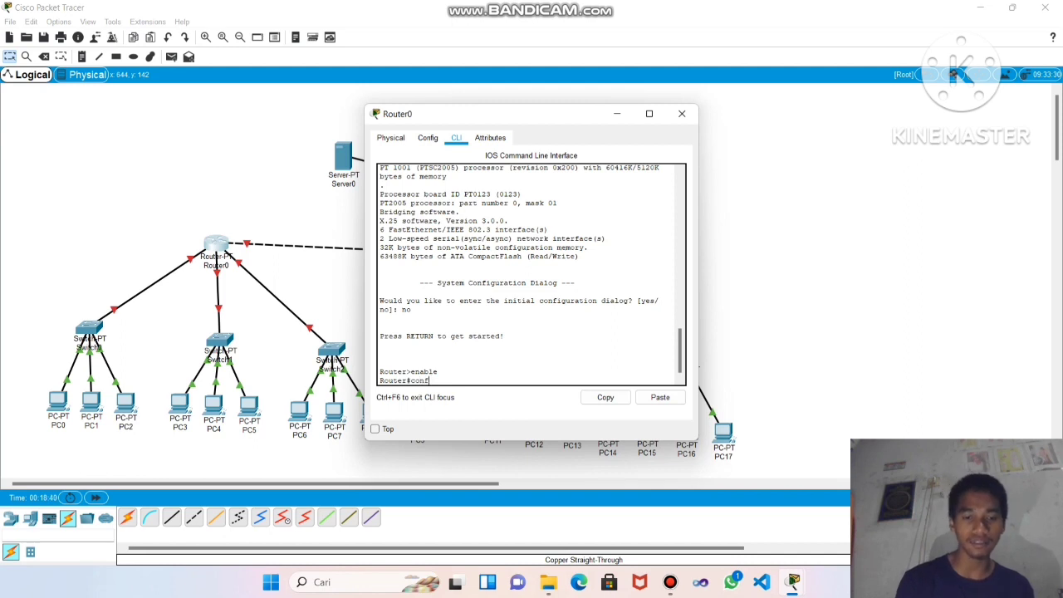
pyautogui.write('ig')
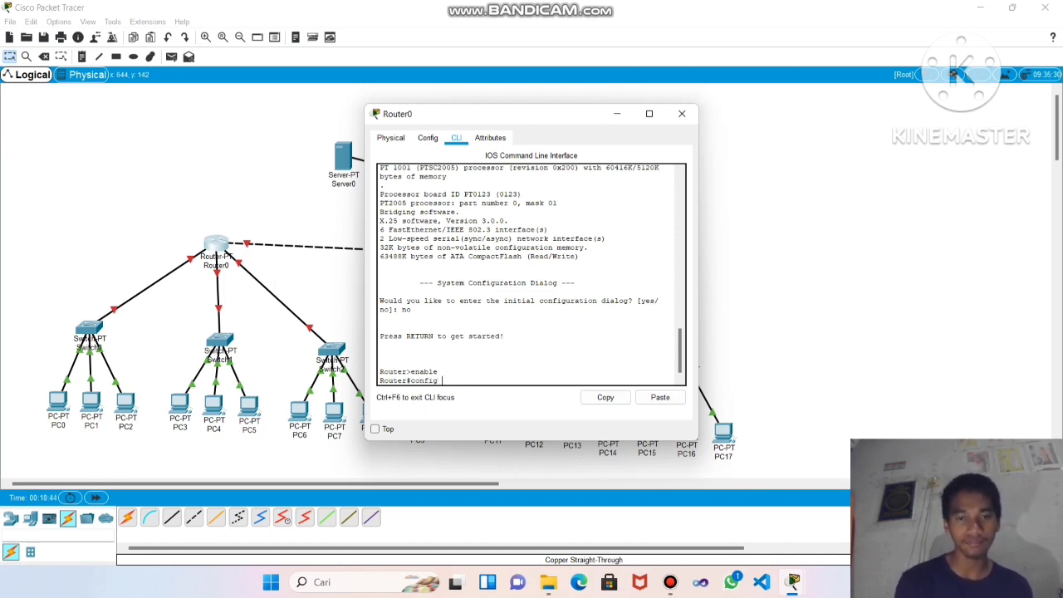
pyautogui.write(' term')
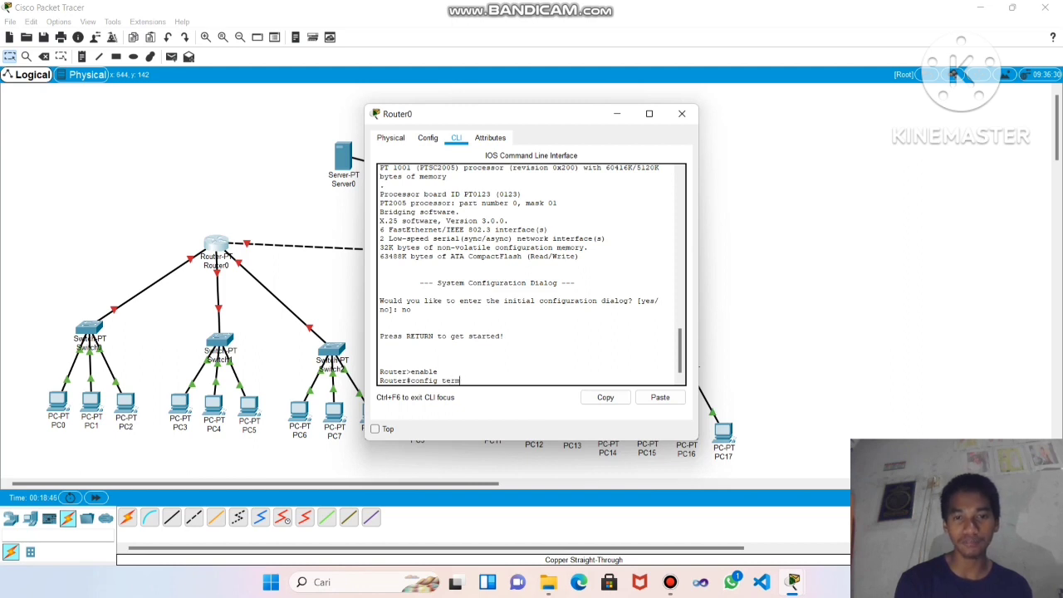
pyautogui.write('in')
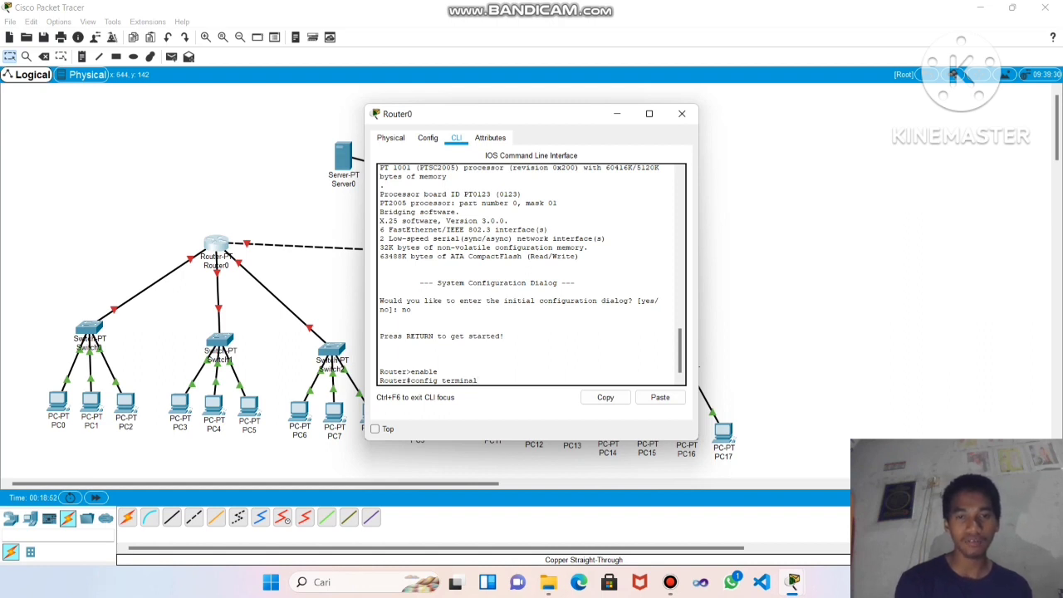
pyautogui.write('al')
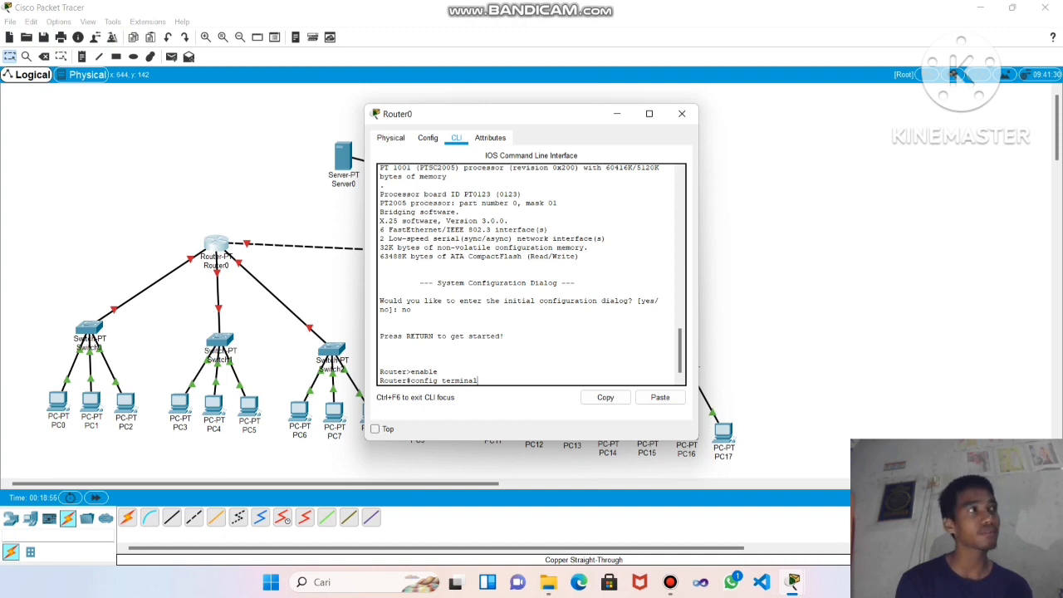
pyautogui.press('Return')
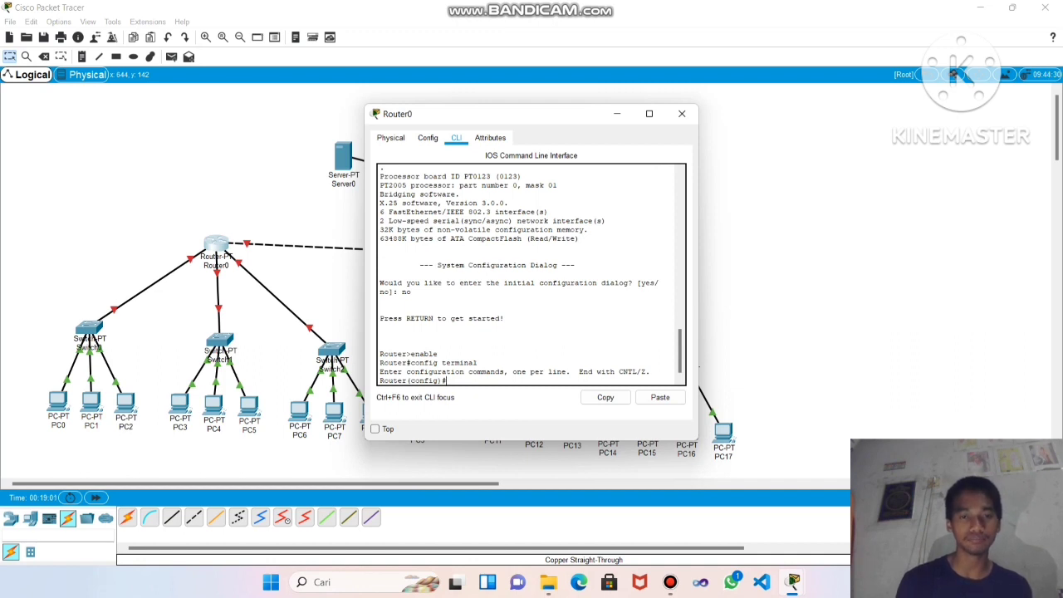
# Open interface configuration for Router0's FastEthernet 0/0 with the command int fa 0/0
pyautogui.write('int')
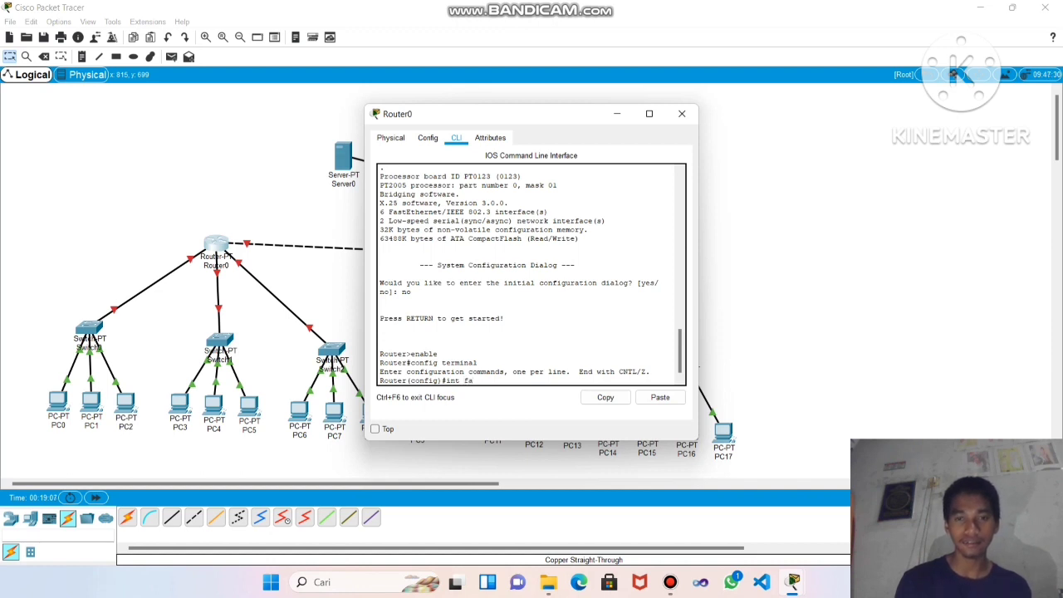
pyautogui.write('fa')
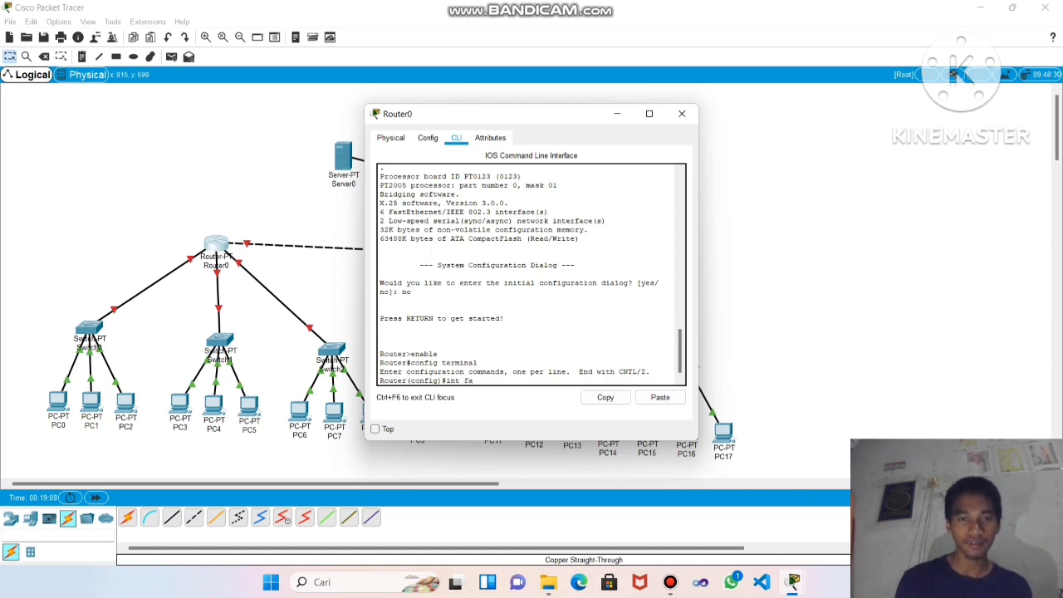
pyautogui.write(' 0')
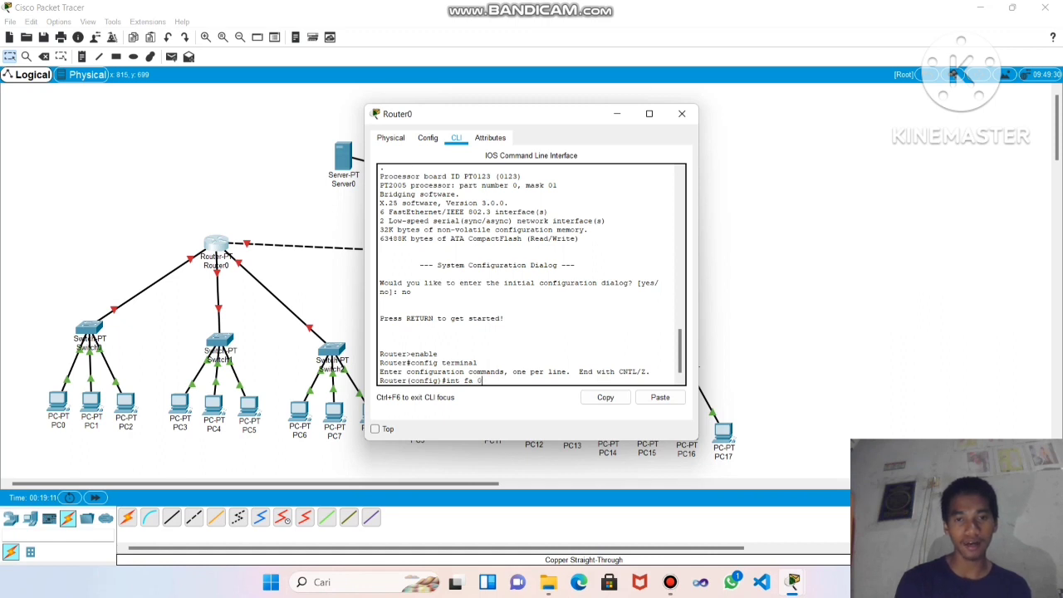
pyautogui.write('/0')
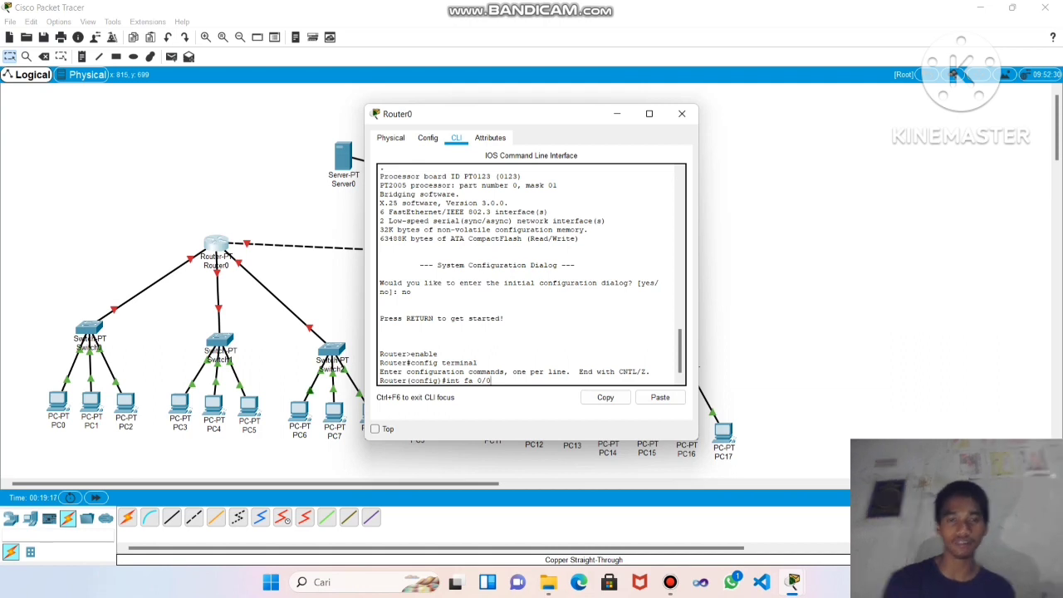
pyautogui.press('Return')
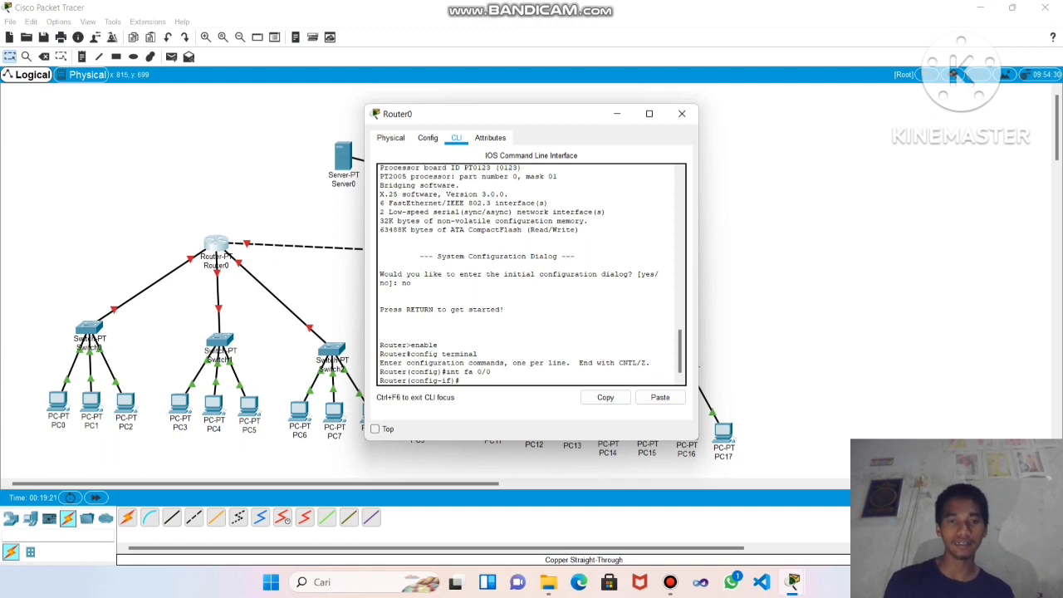
# Create a DHCP pool named kelas1 on Router0 with the ip dhcp pool command
pyautogui.write('i')
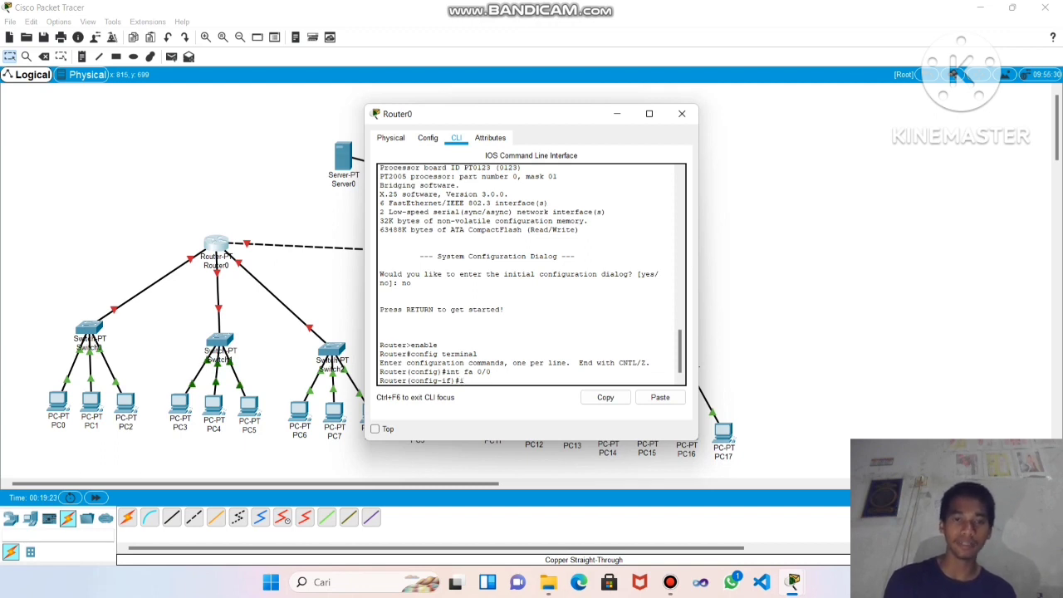
pyautogui.write('p')
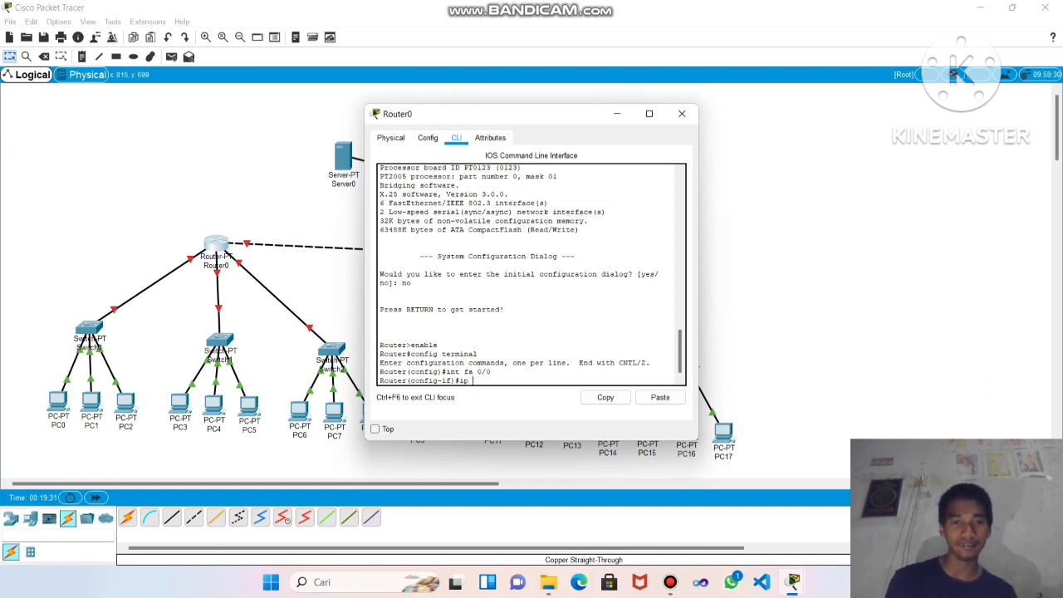
pyautogui.write(' d')
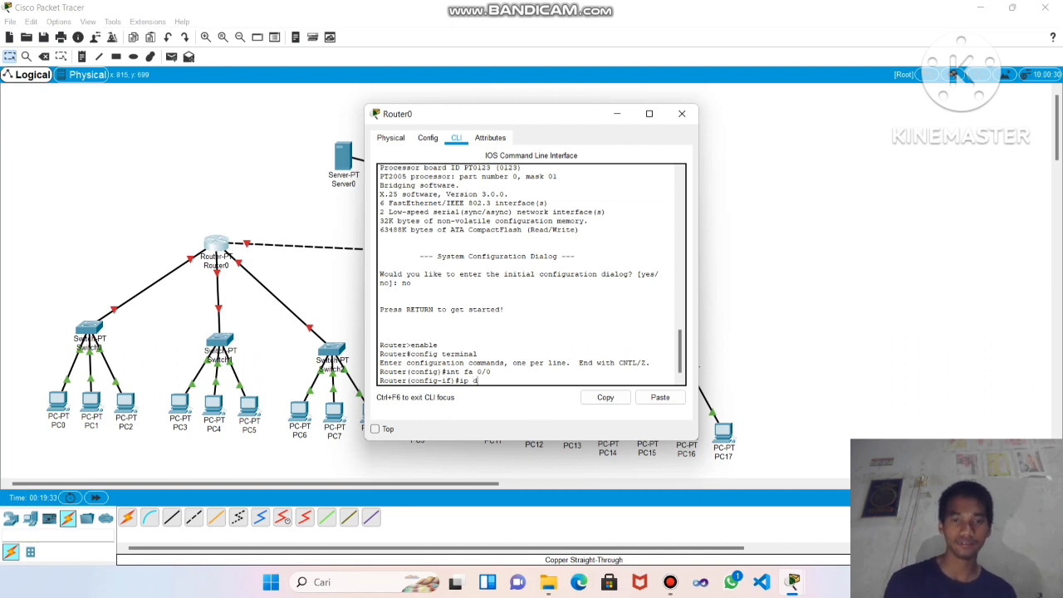
pyautogui.write('hcp')
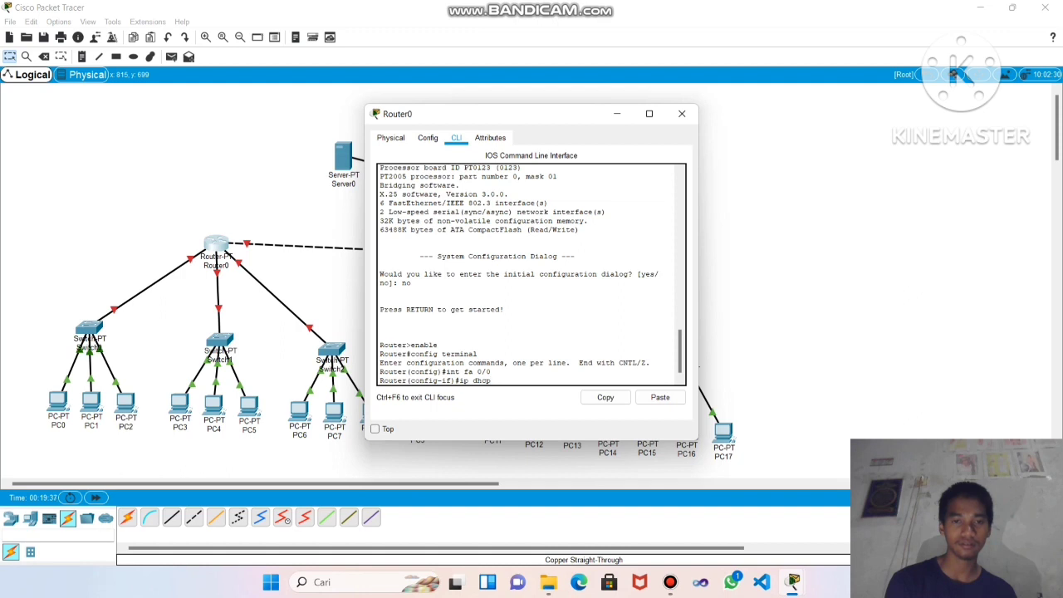
pyautogui.write(' pool')
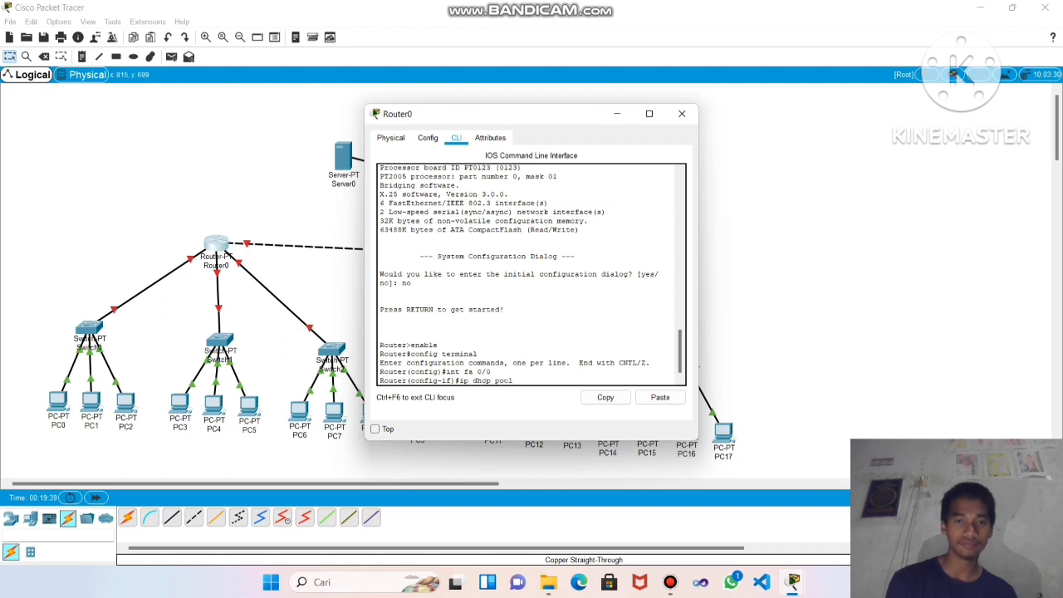
pyautogui.write(' kelas')
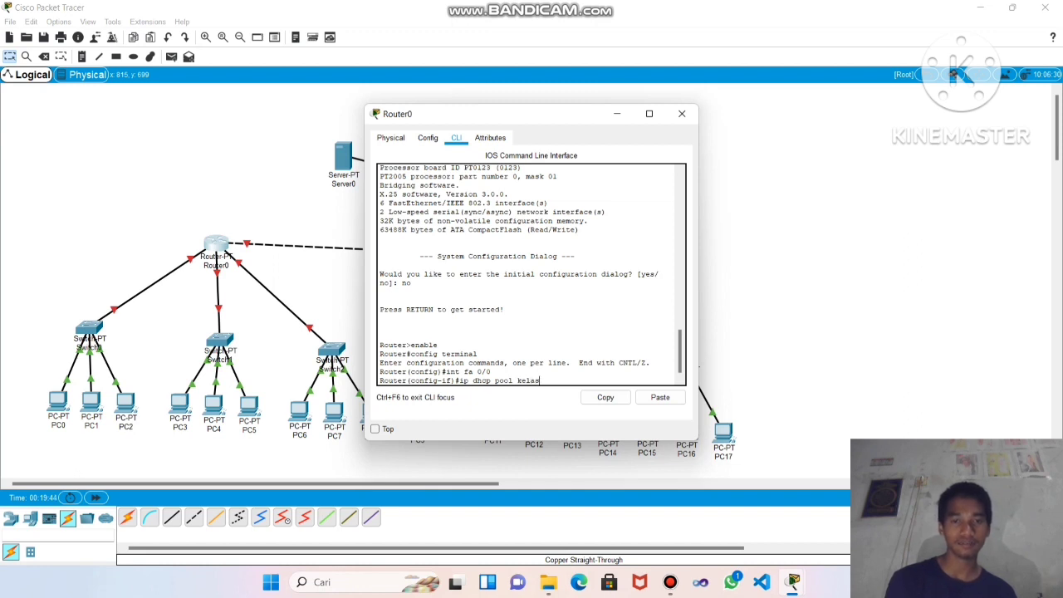
pyautogui.write('1')
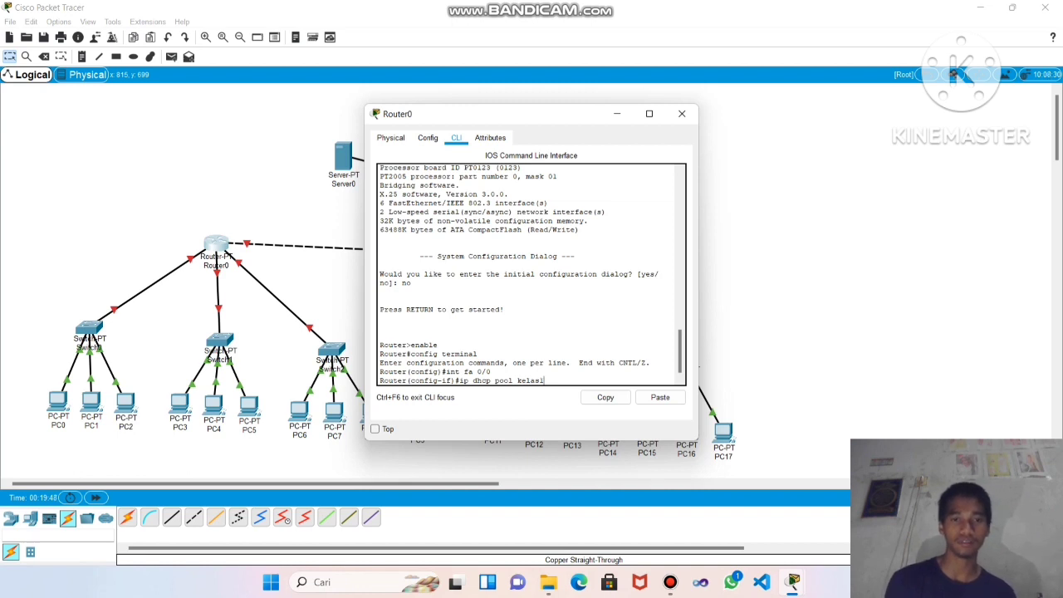
pyautogui.press('Return')
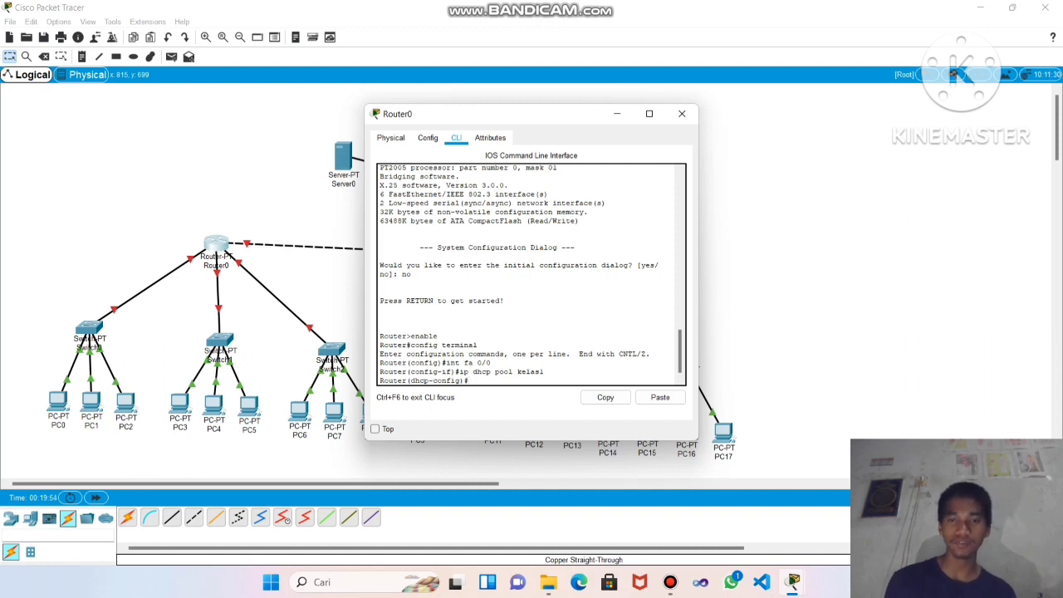
# Assign the network 192.168.1.0 with mask 255.255.255.0 to the kelas1 DHCP pool using the network command
pyautogui.write('net')
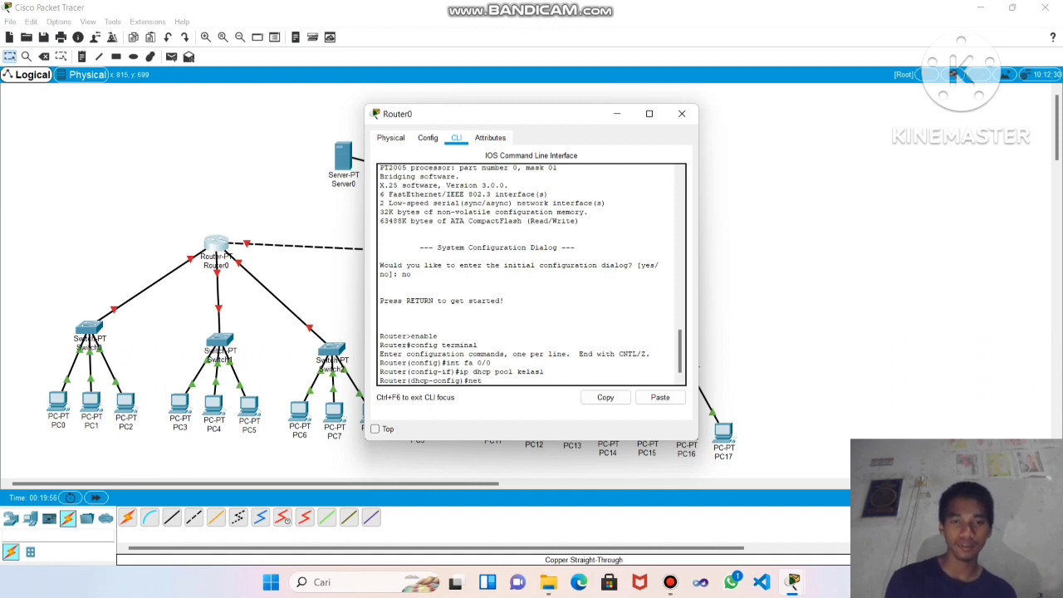
pyautogui.write('w')
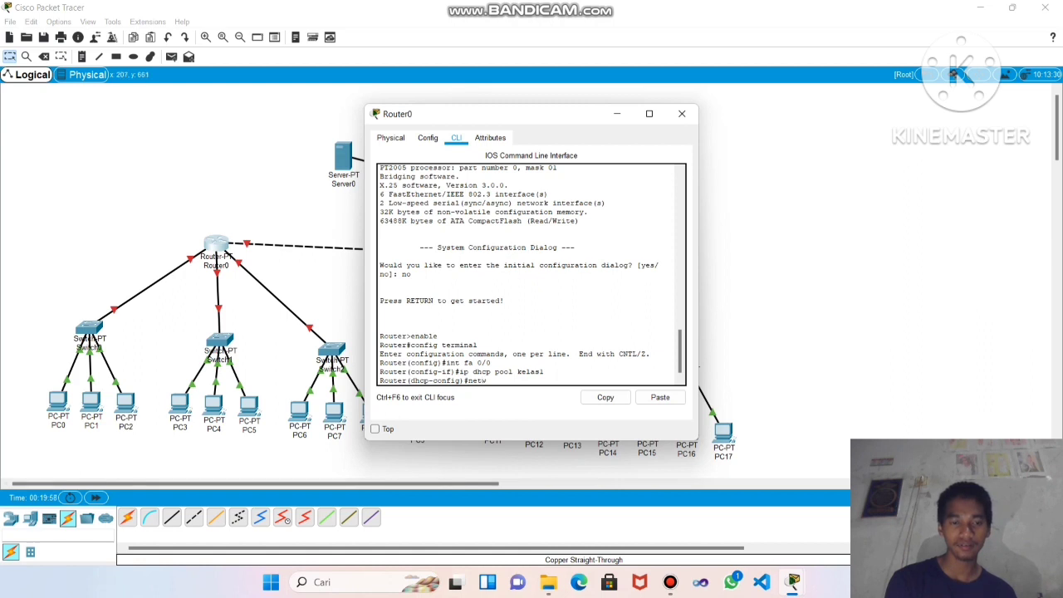
pyautogui.write('rk 1')
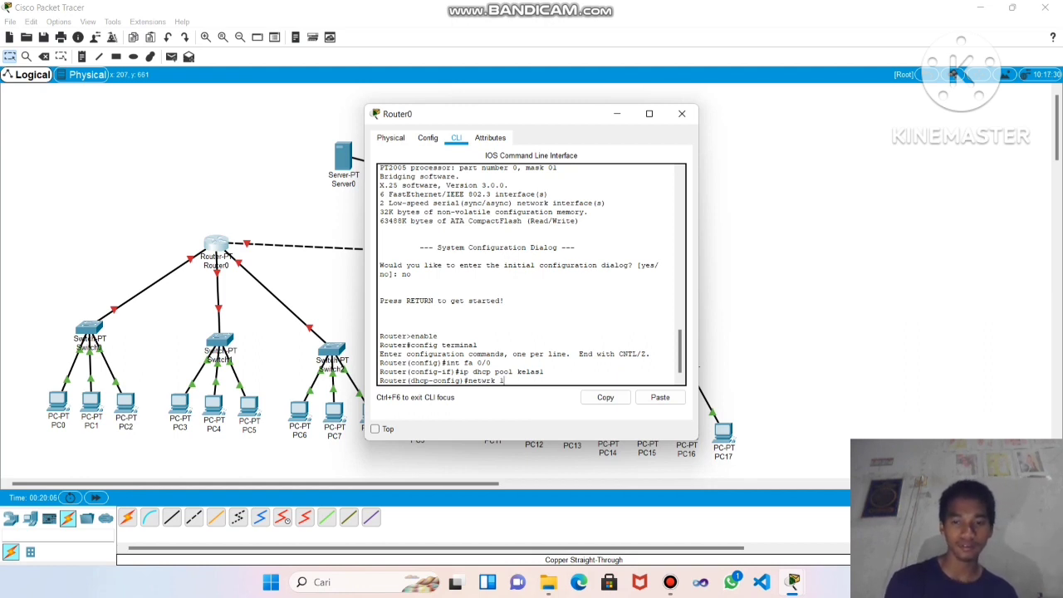
pyautogui.press('BackSpace')
pyautogui.press('BackSpace')
pyautogui.press('BackSpace')
pyautogui.press('BackSpace')
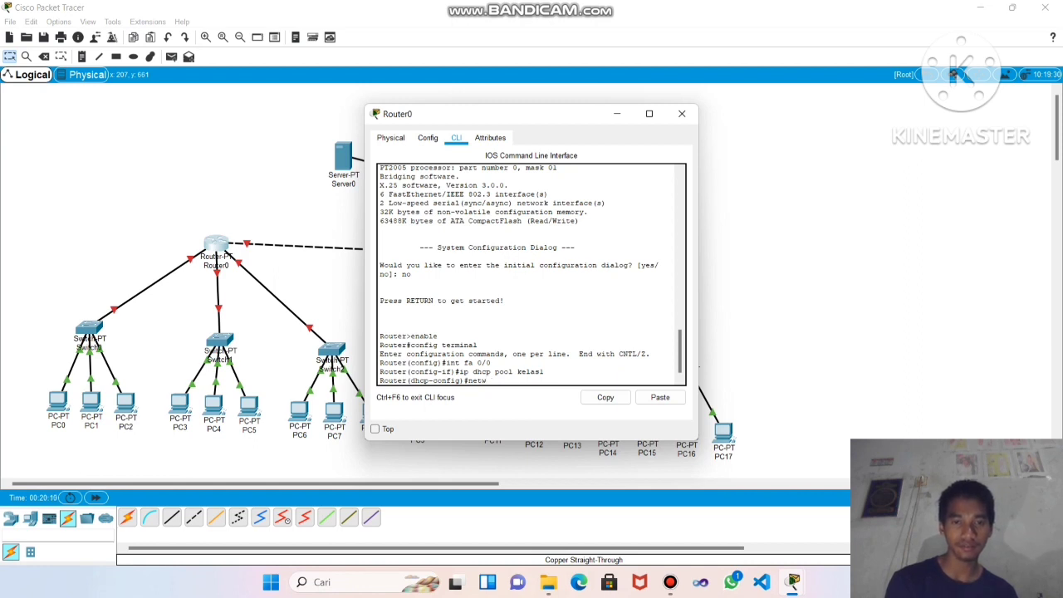
pyautogui.write('o')
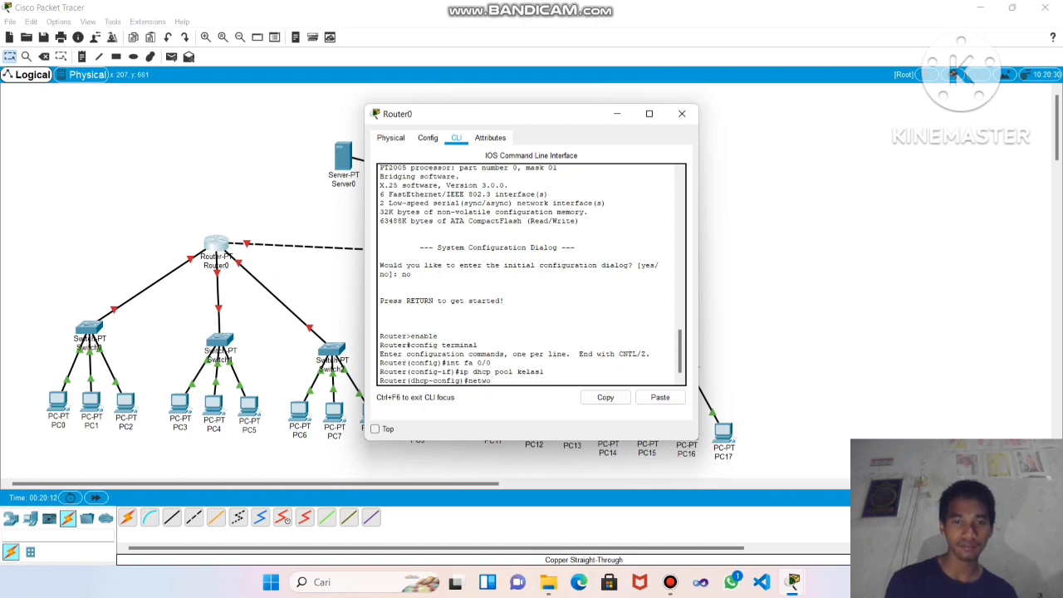
pyautogui.write('rk')
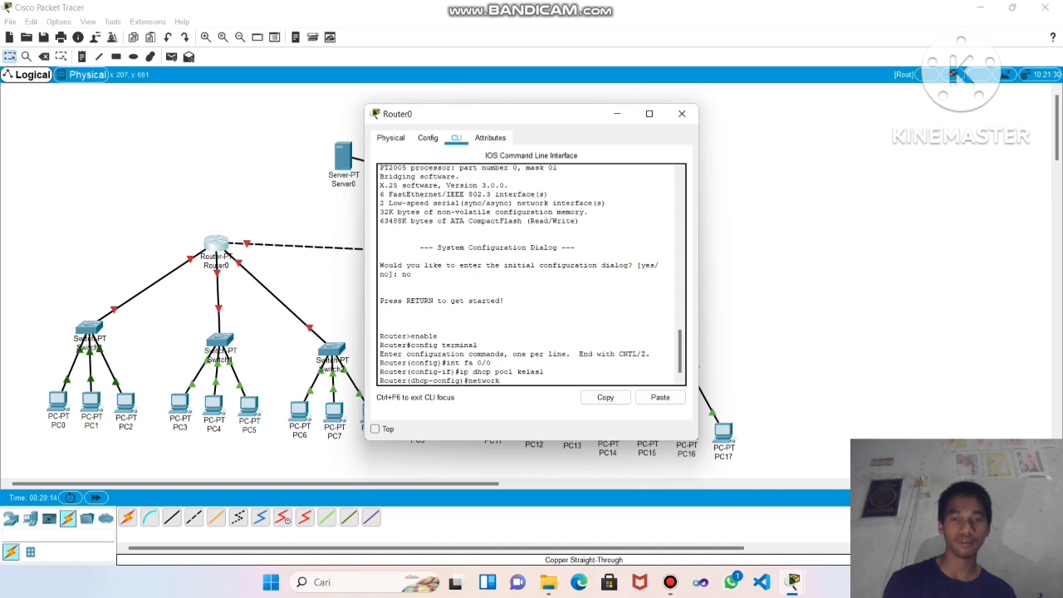
pyautogui.write(' 1')
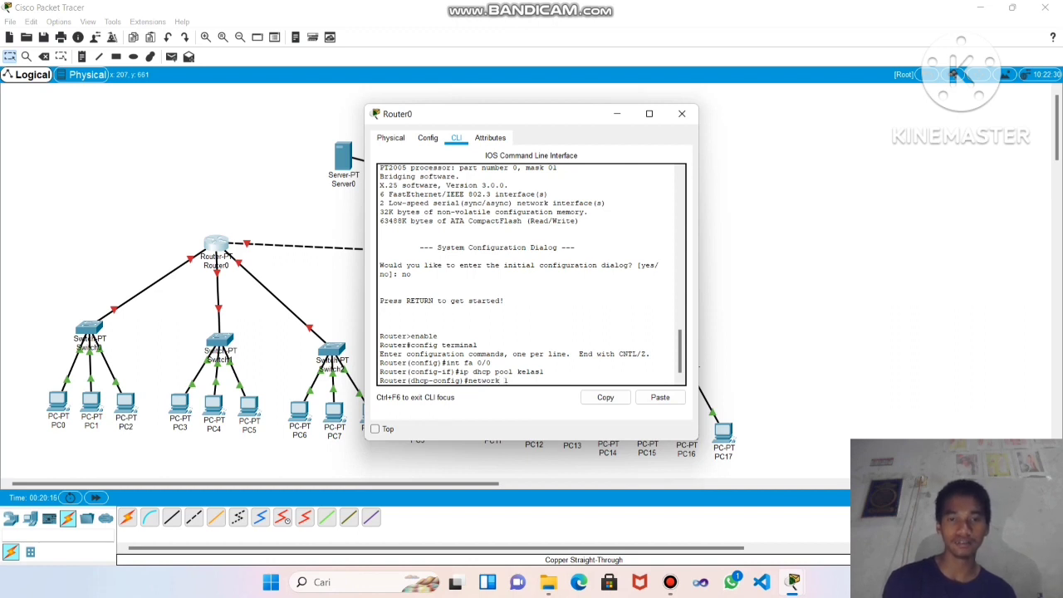
pyautogui.write('92')
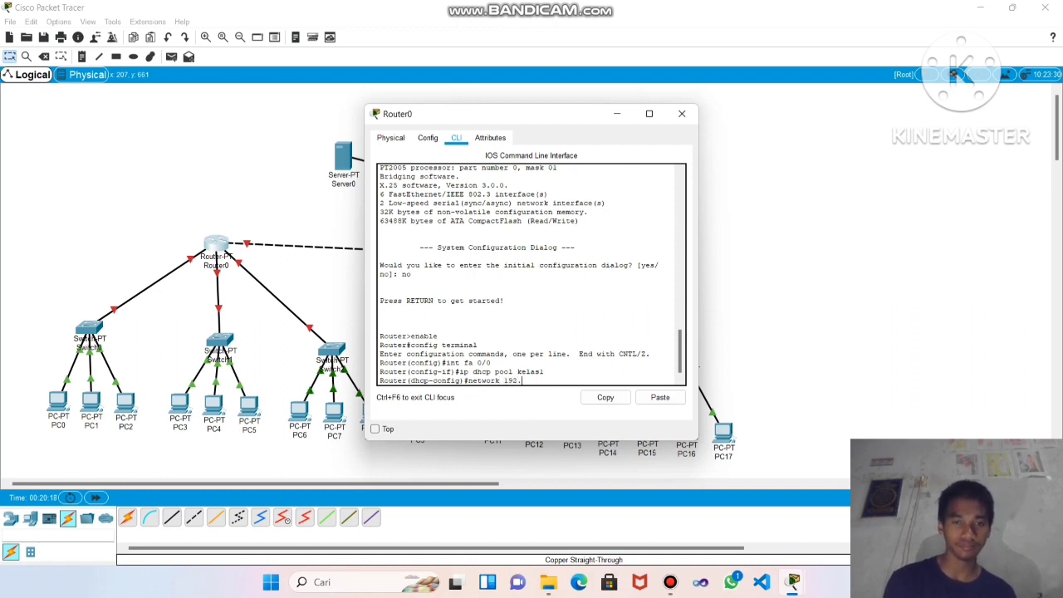
pyautogui.write('.168.')
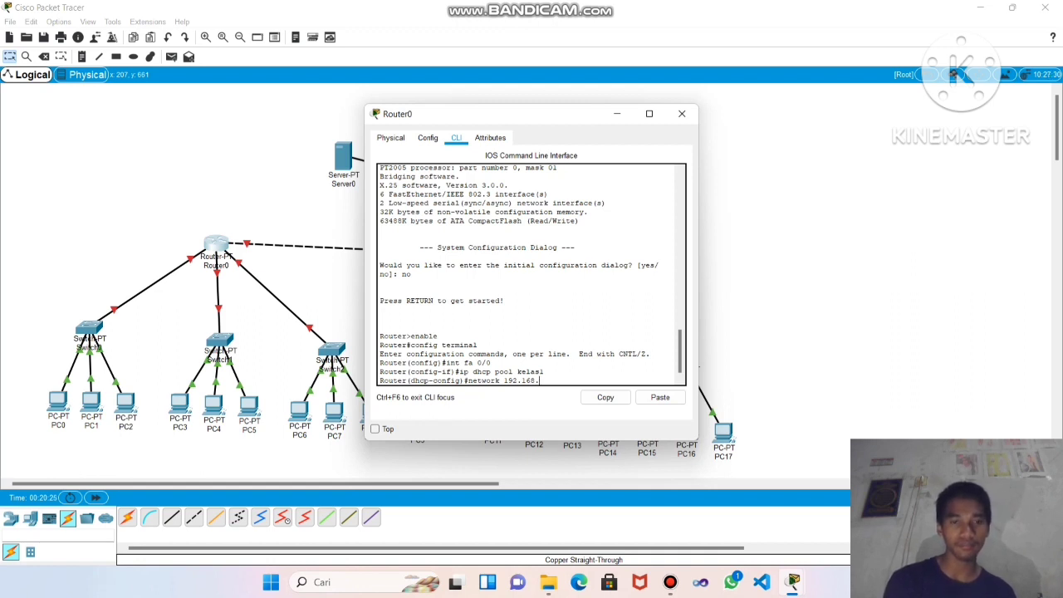
pyautogui.write('1.')
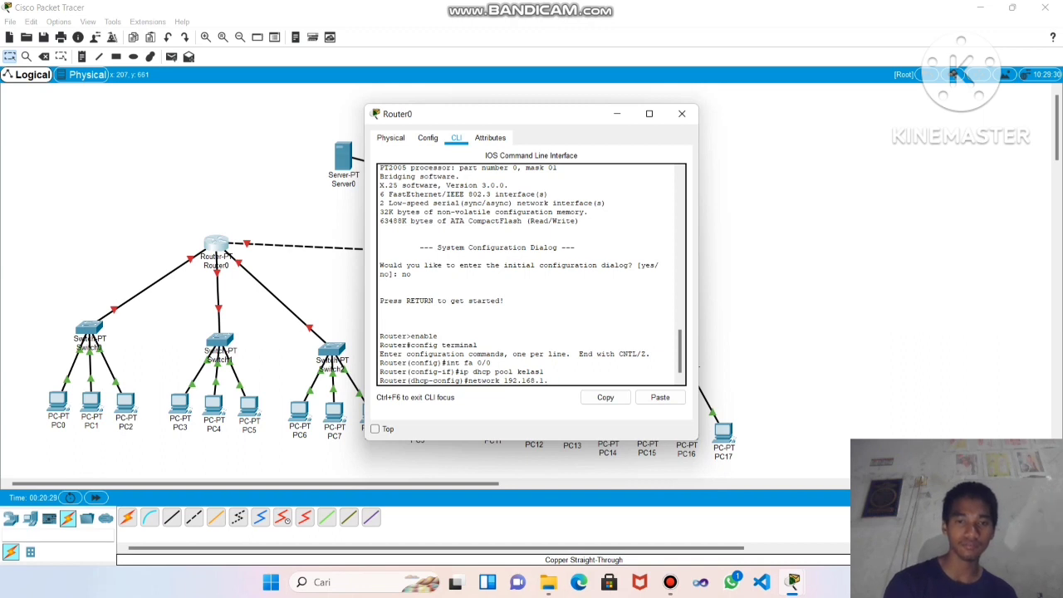
pyautogui.write('0')
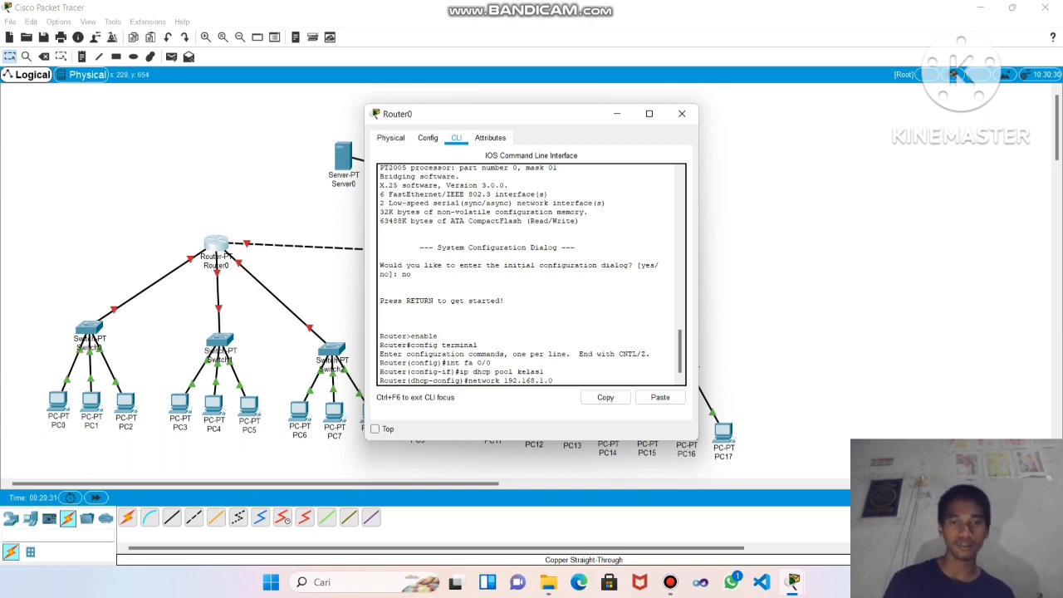
pyautogui.write(' 255')
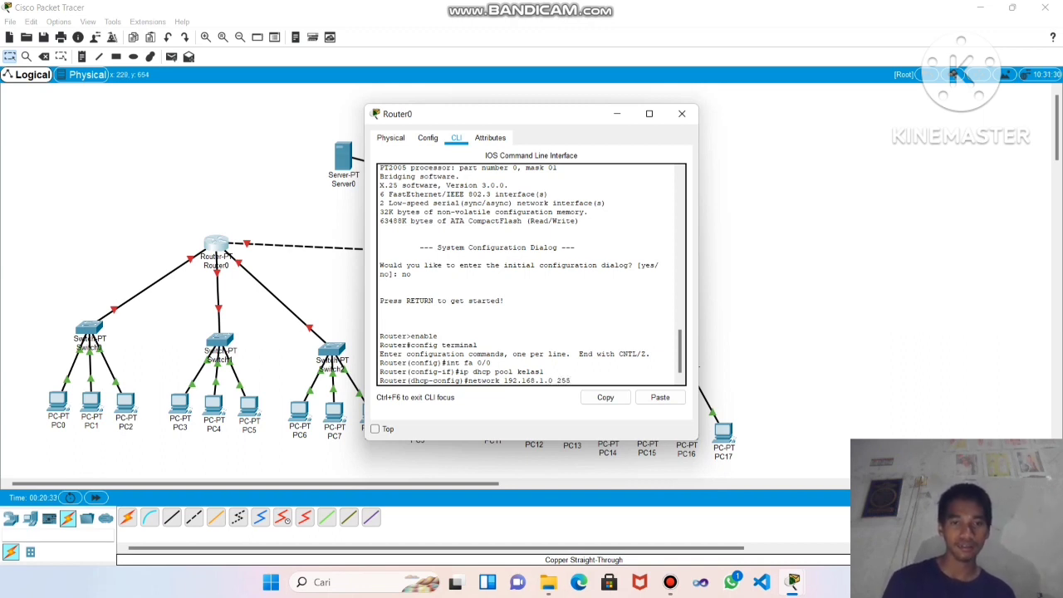
pyautogui.write('.25')
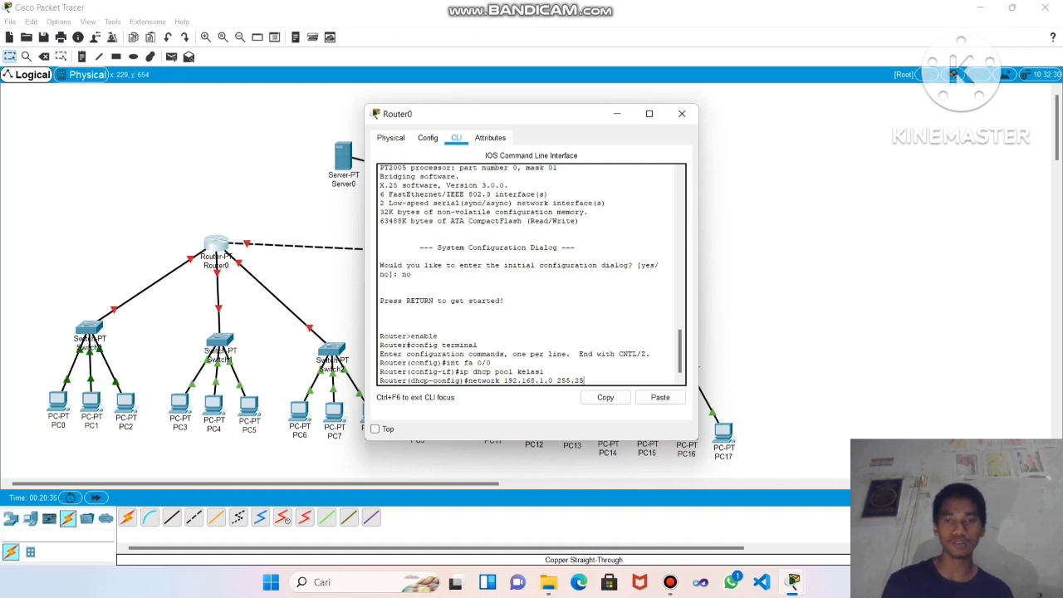
pyautogui.write('5.255')
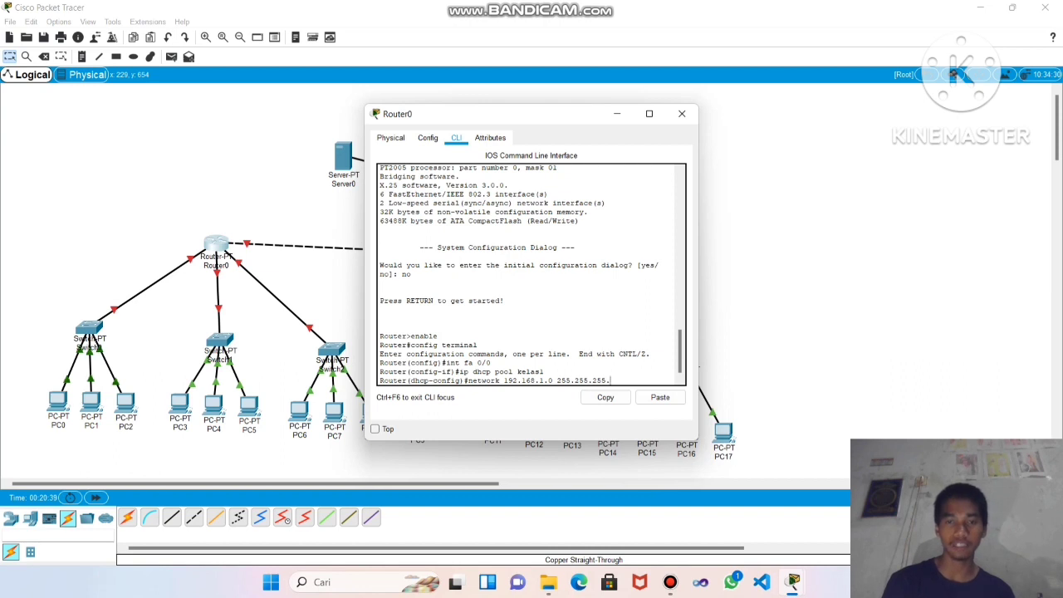
pyautogui.write('.0')
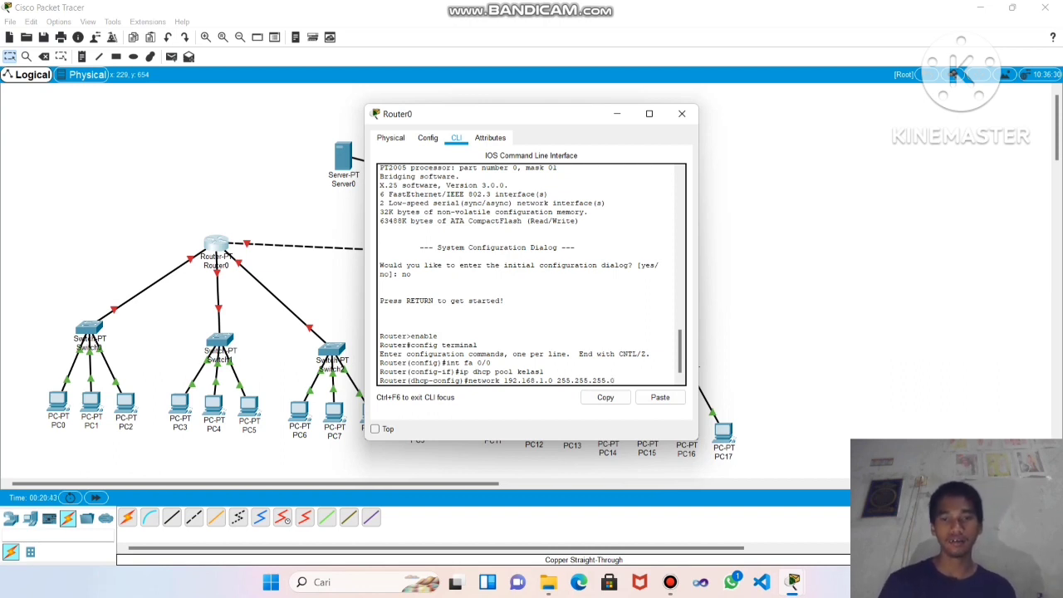
pyautogui.press('Return')
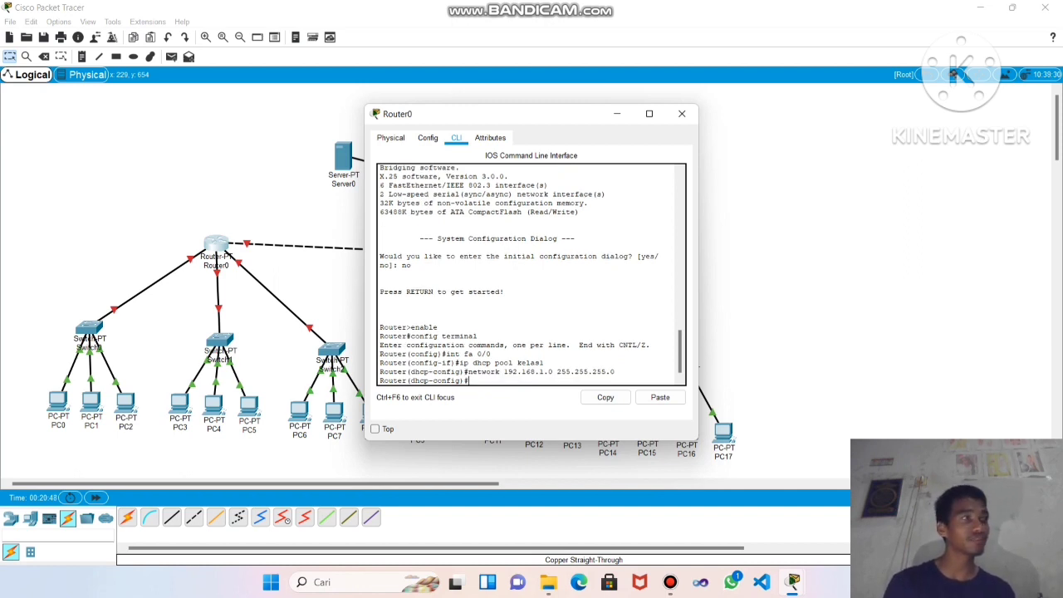
# Set the kelas1 pool's default gateway to 192.168.1.1 with the default-router command
pyautogui.write('def')
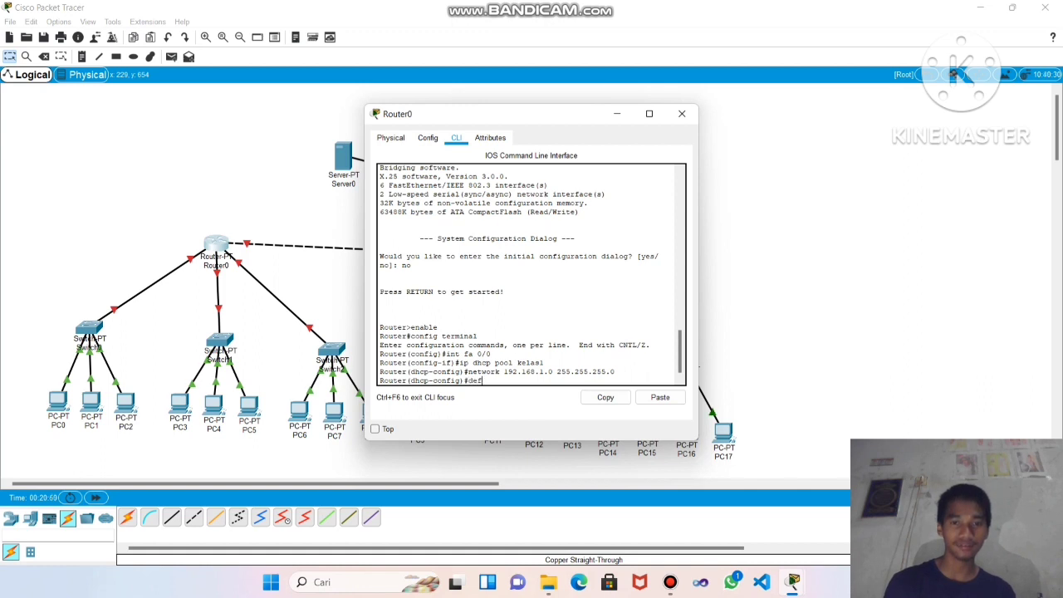
pyautogui.write('ault')
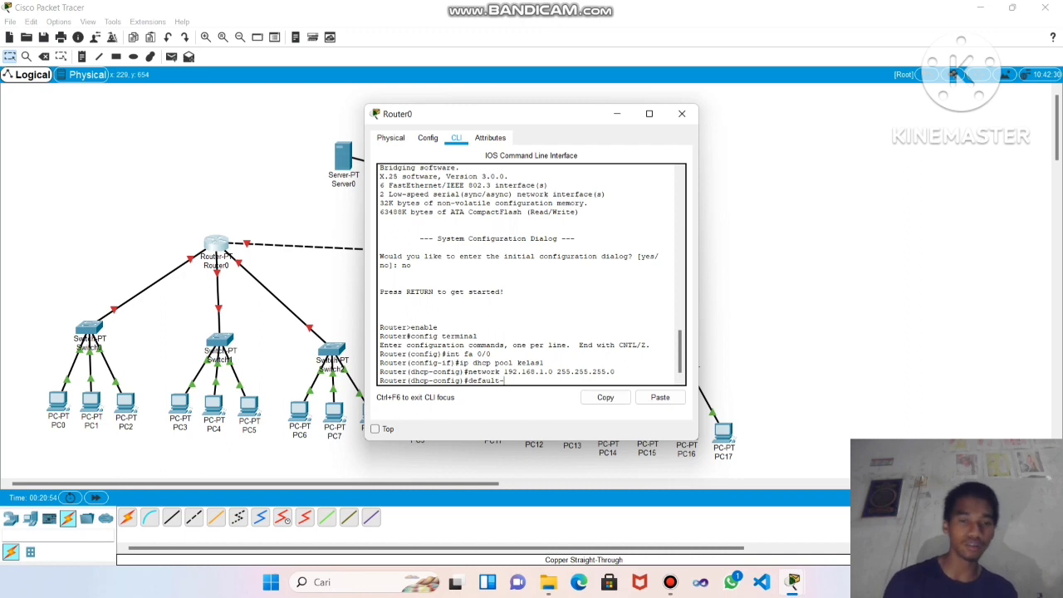
pyautogui.write('-ro')
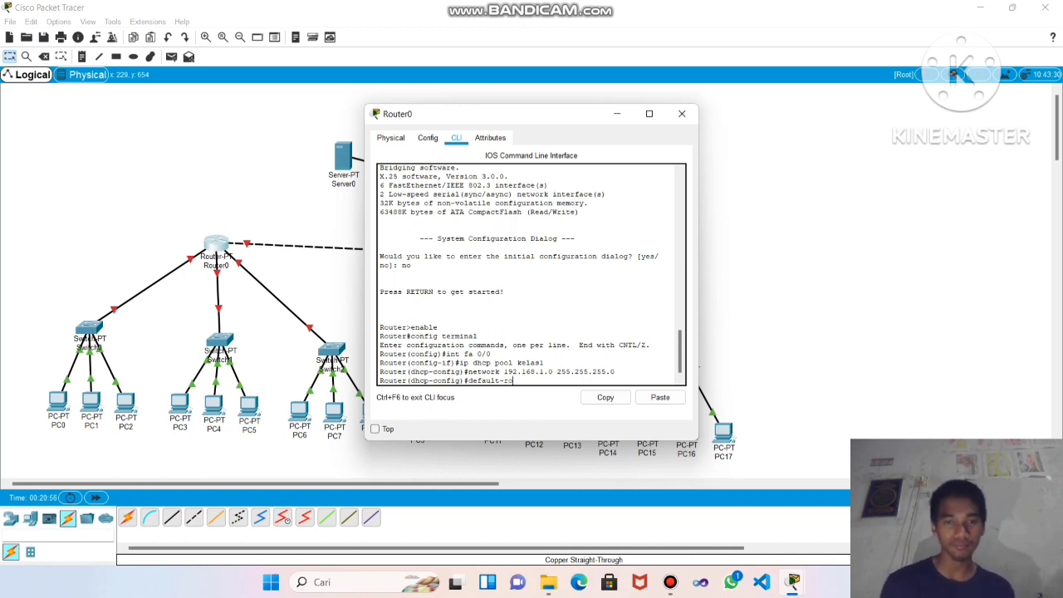
pyautogui.write('ute')
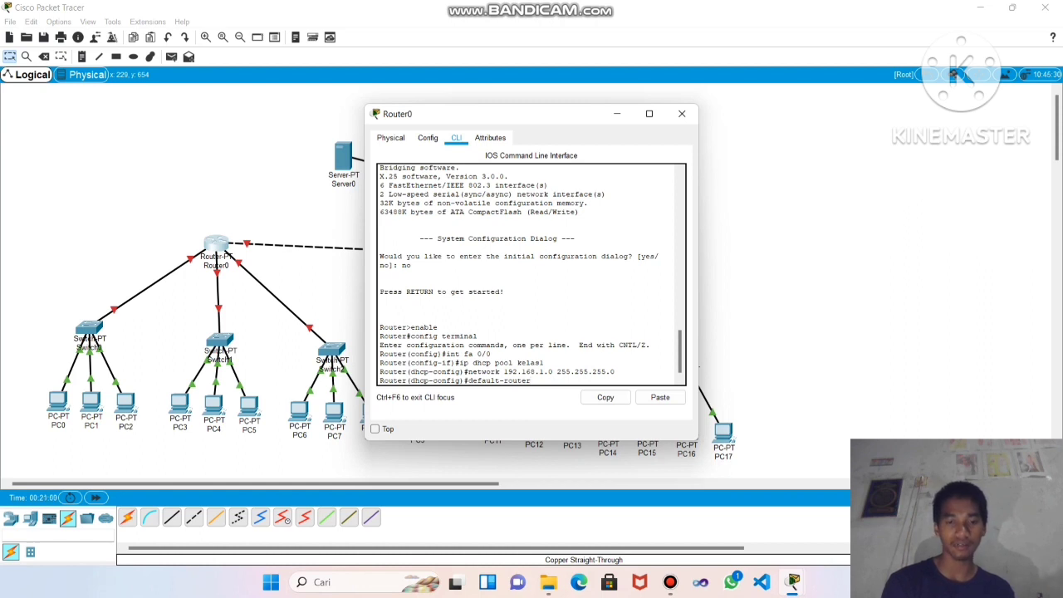
pyautogui.write('r 19')
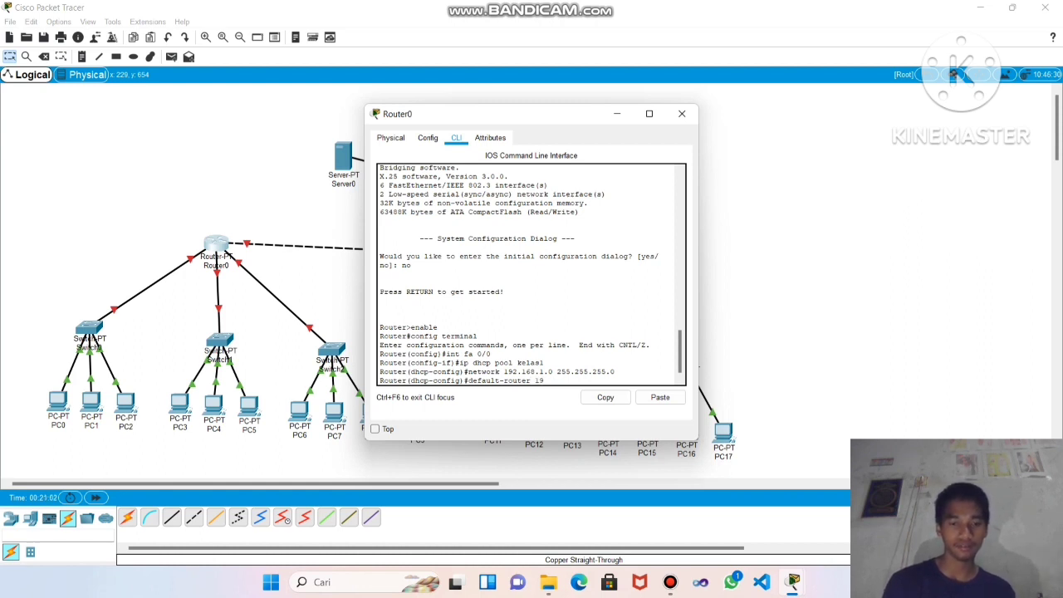
pyautogui.write('2')
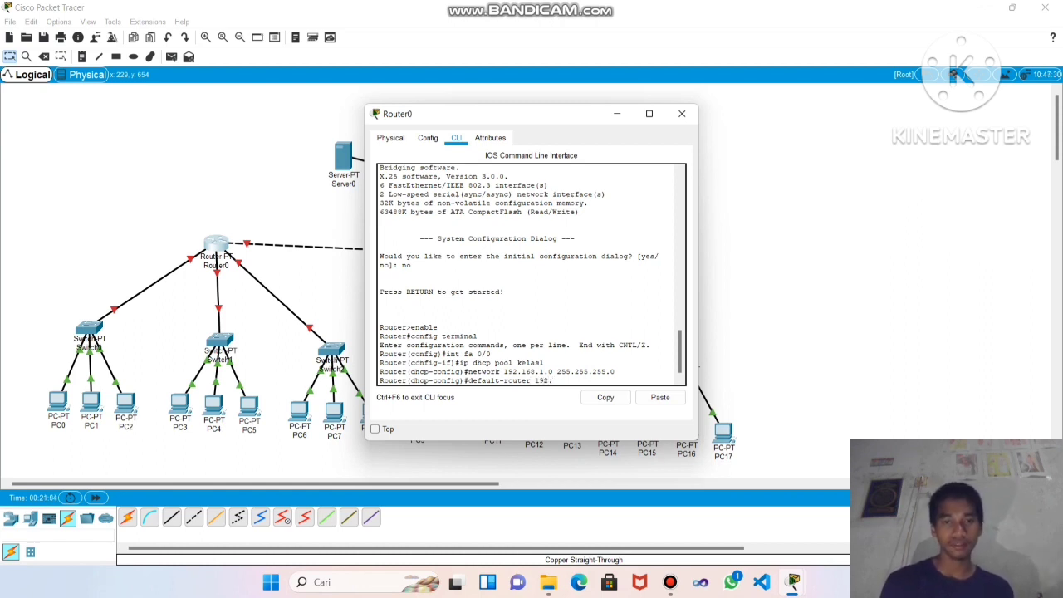
pyautogui.write('.168')
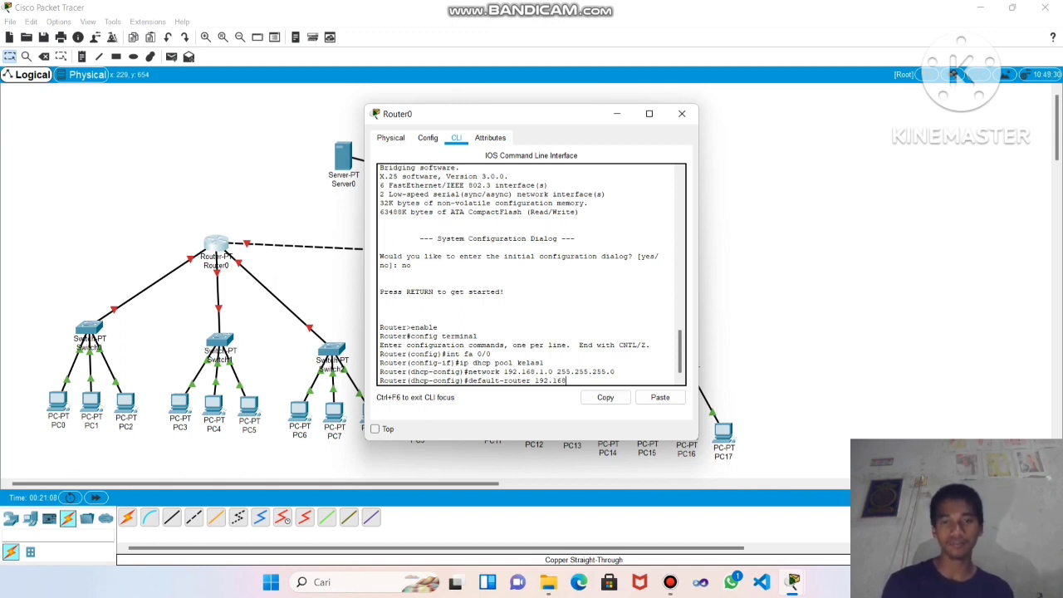
pyautogui.write('.')
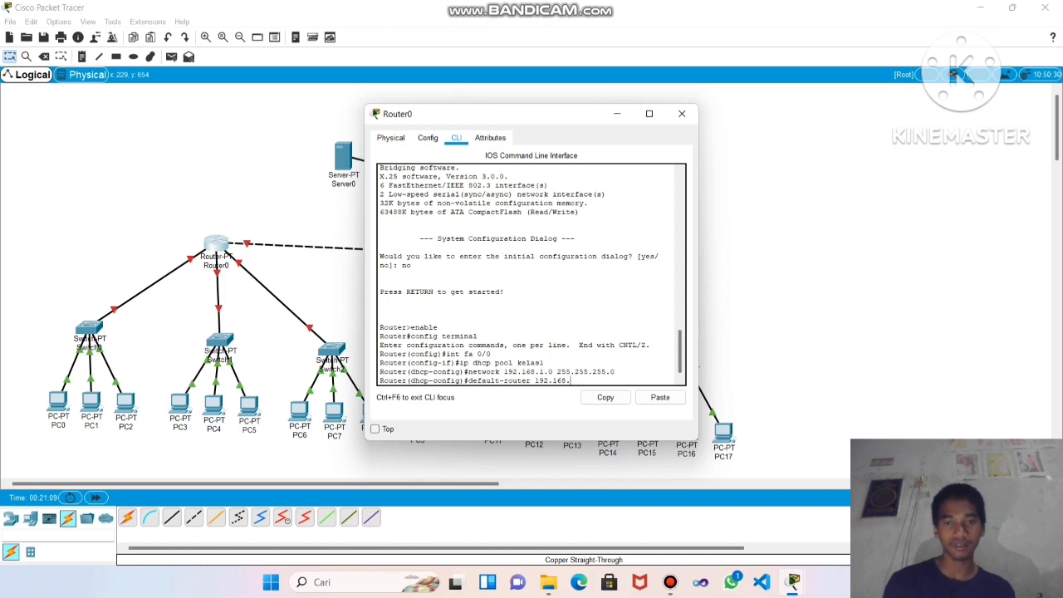
pyautogui.write('1.1')
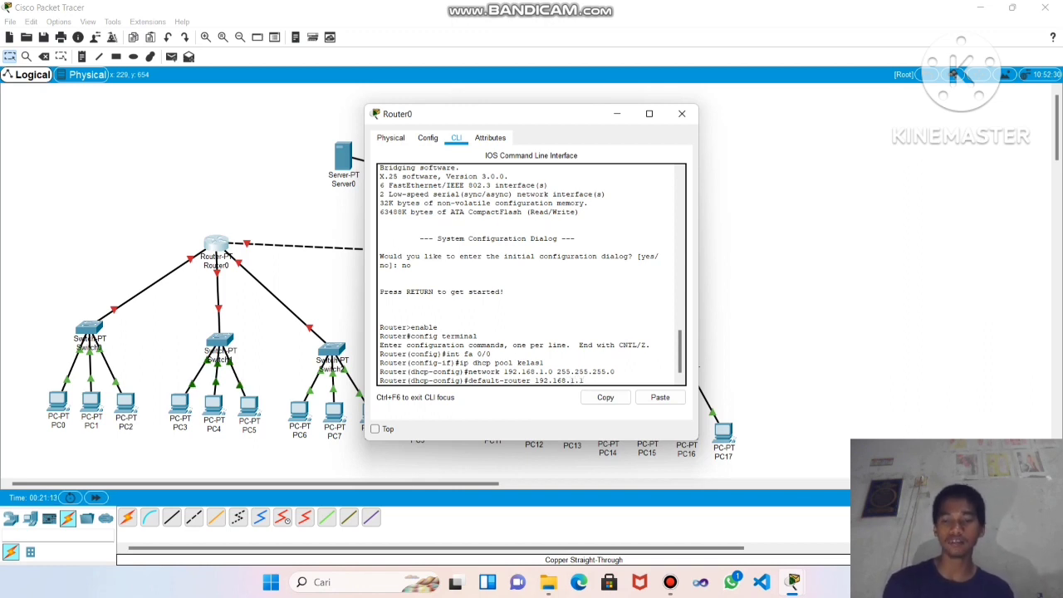
pyautogui.press('Return')
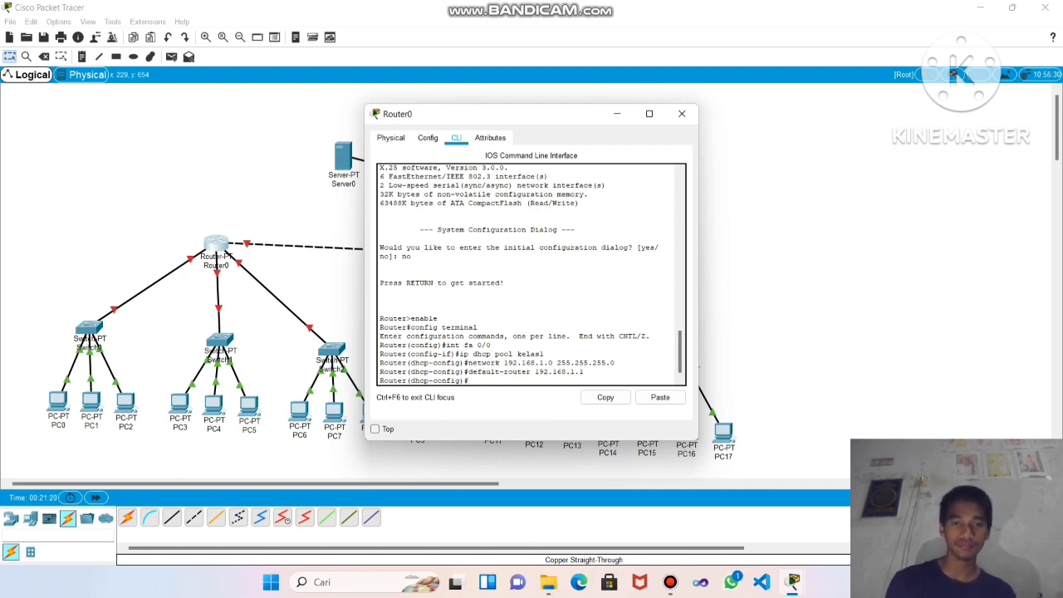
# Set the kelas1 pool's DNS server to 8.8.8.8 with the dns-server command
pyautogui.write('dns')
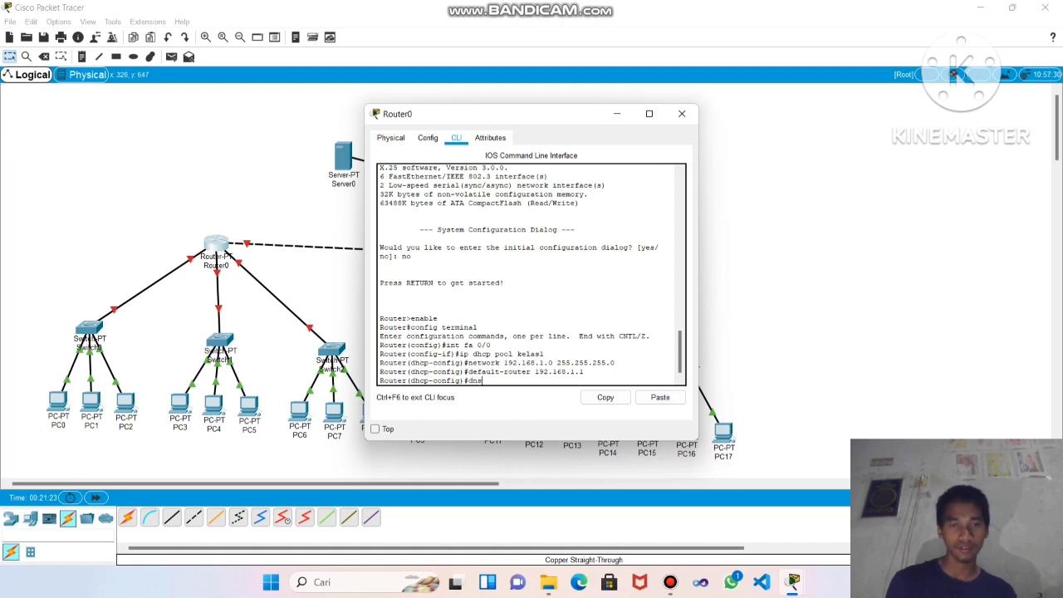
pyautogui.write('-server')
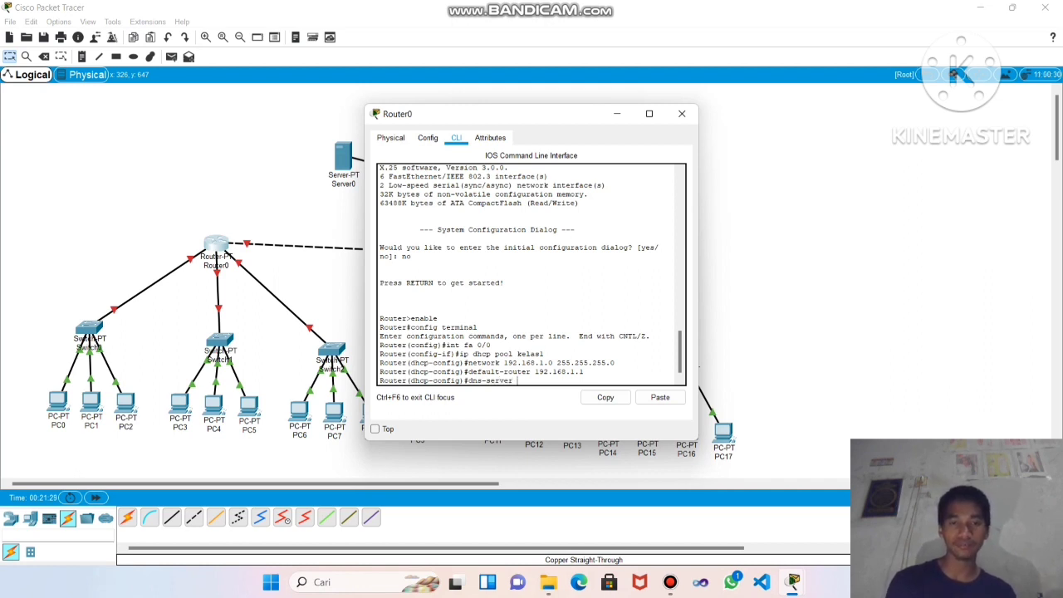
pyautogui.write('8.8')
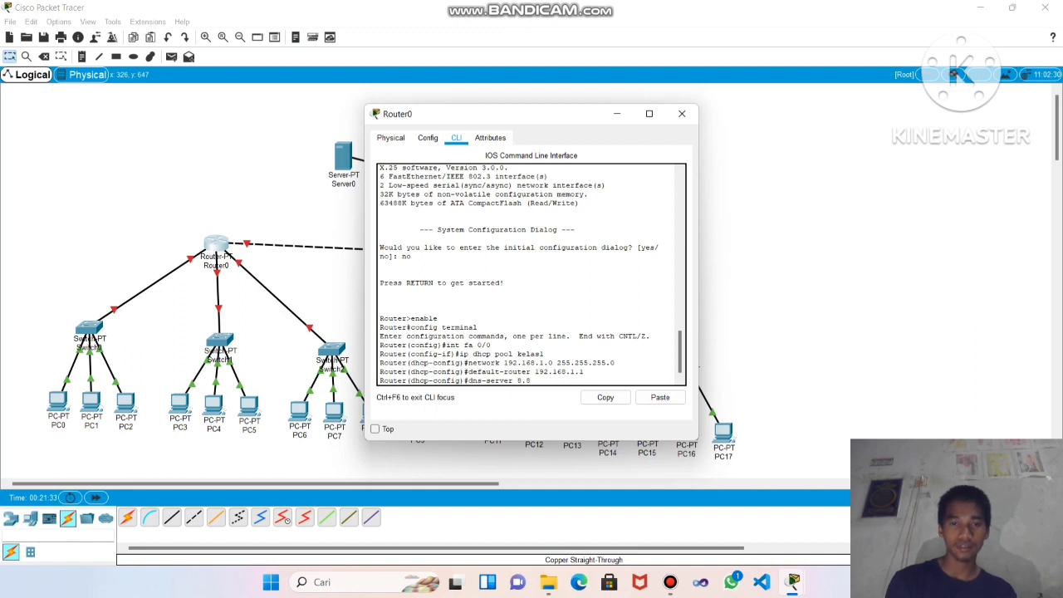
pyautogui.write('.8.8')
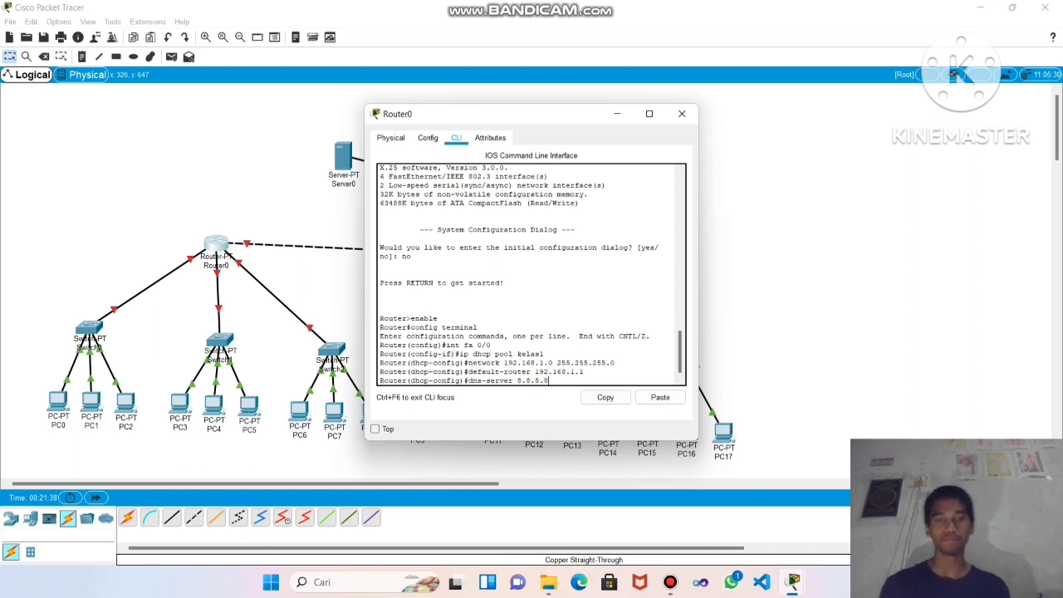
pyautogui.press('Return')
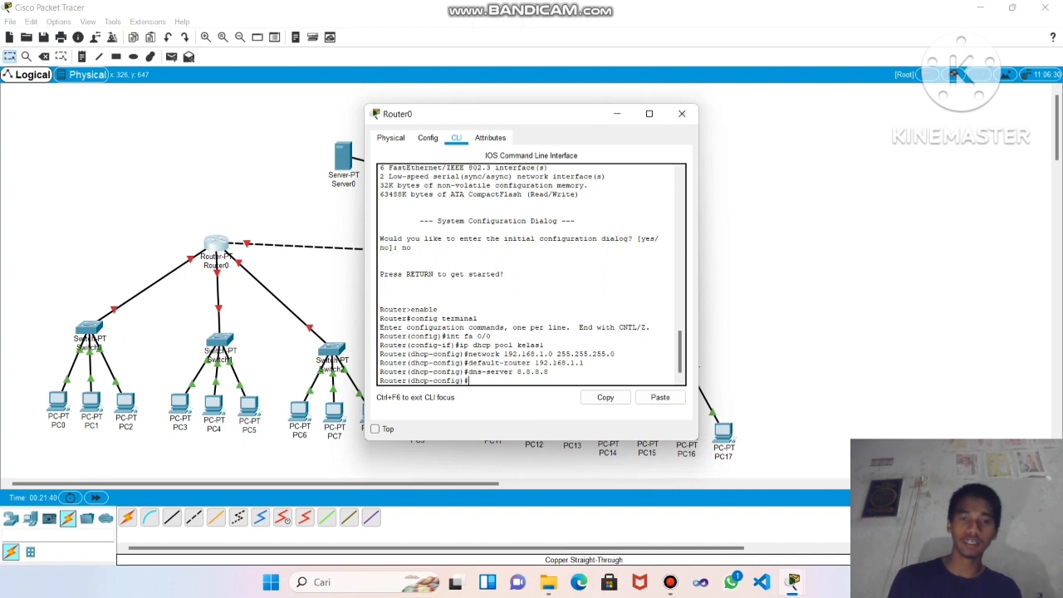
# Leave Router0's DHCP pool and global configuration modes with two exit commands, returning to privileged mode
pyautogui.write('exit')
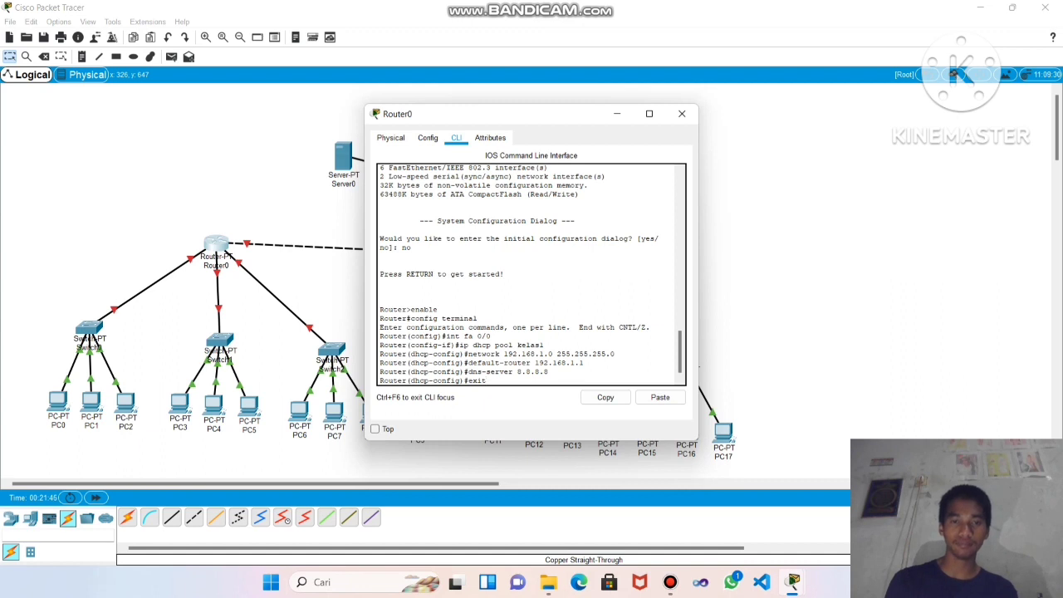
pyautogui.press('Return')
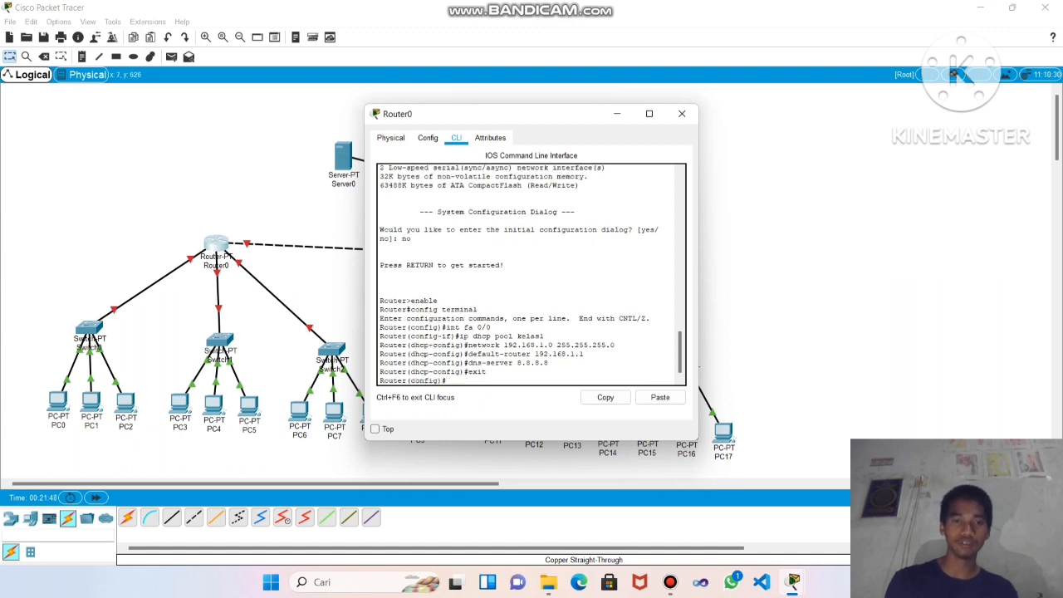
pyautogui.write('ex')
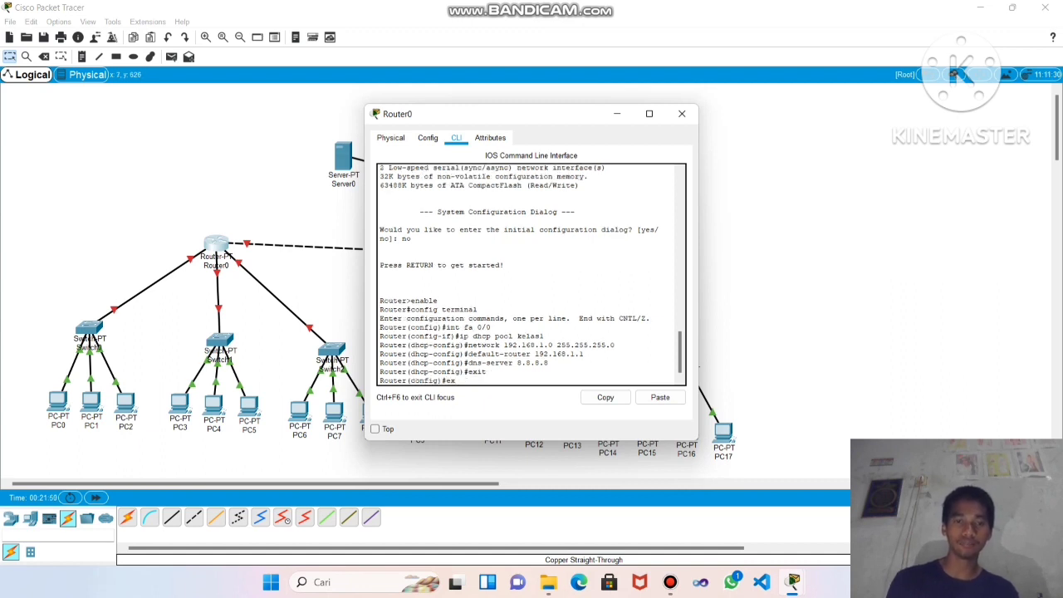
pyautogui.write('it')
pyautogui.press('Return')
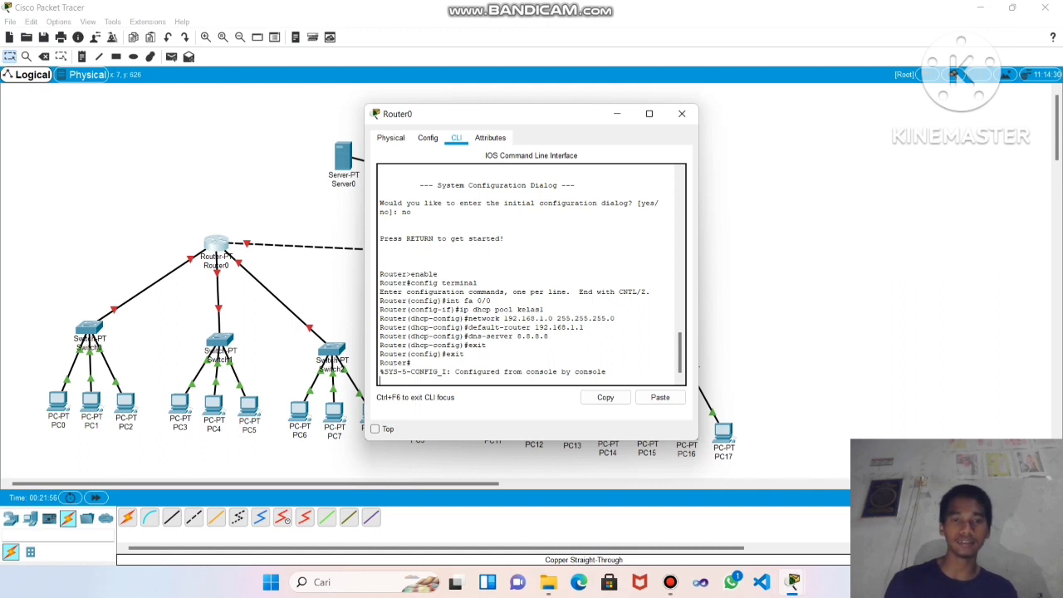
# Save Router0's running configuration with the write command
pyautogui.press('Return')
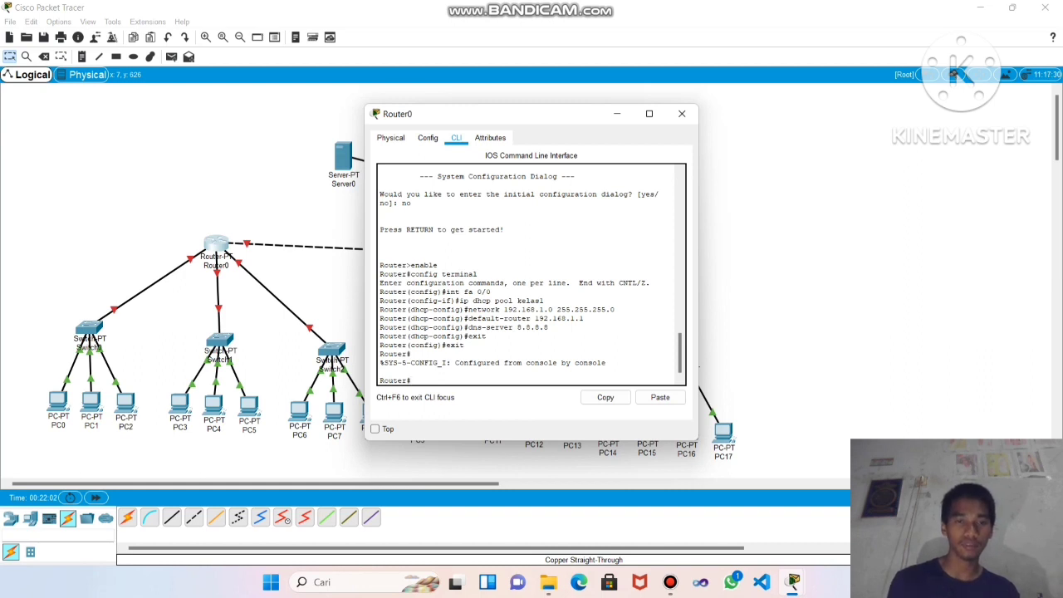
pyautogui.write('write')
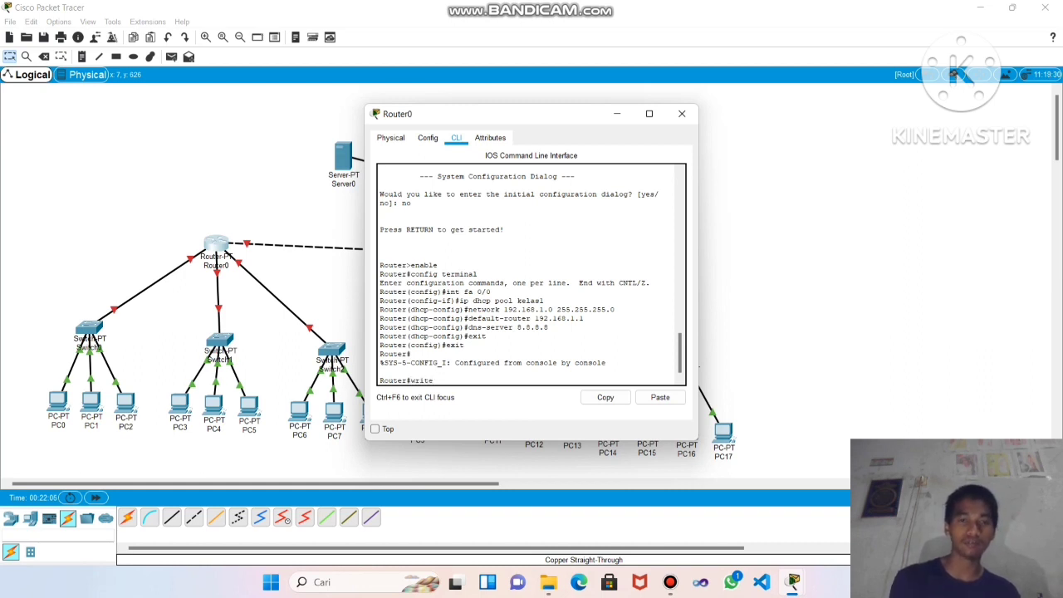
pyautogui.press('Return')
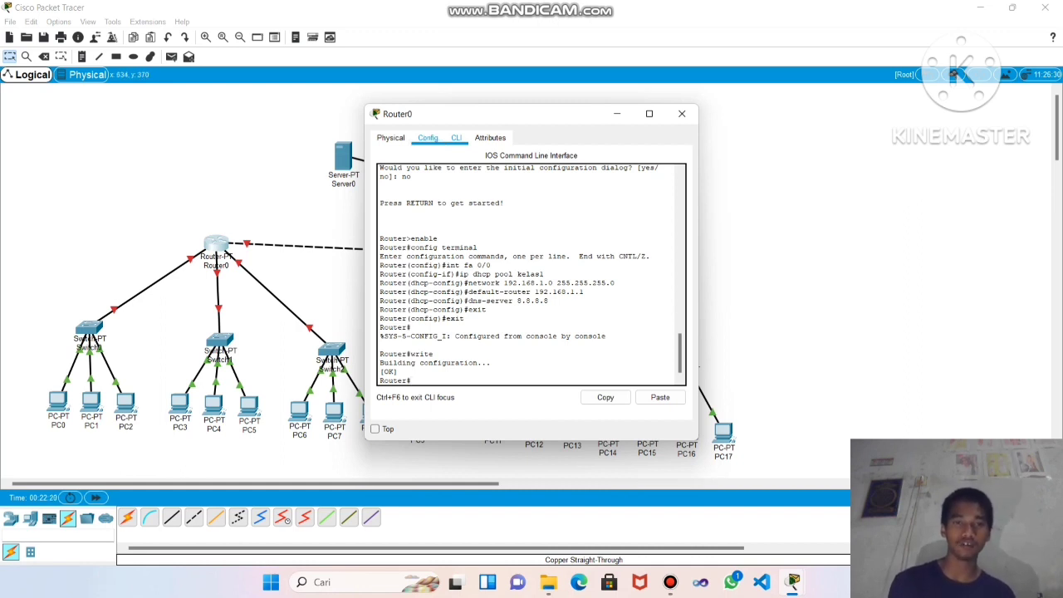
# Give Router0's FastEthernet0/0 the IP address 192.168.1.1 with subnet mask 255.255.255.0, and switch its port on
pyautogui.click(428, 138)
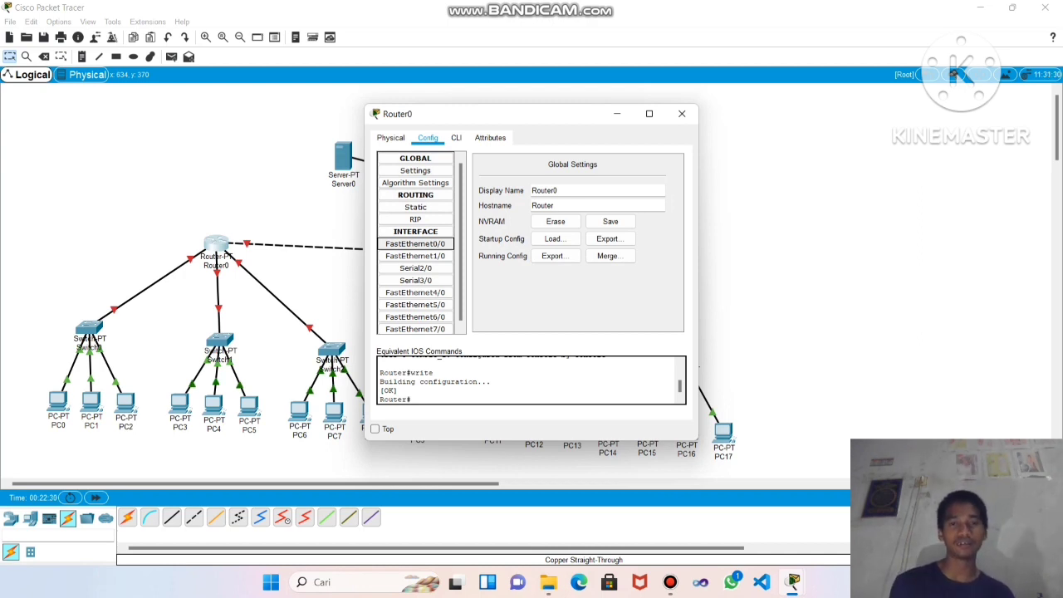
pyautogui.click(415, 243)
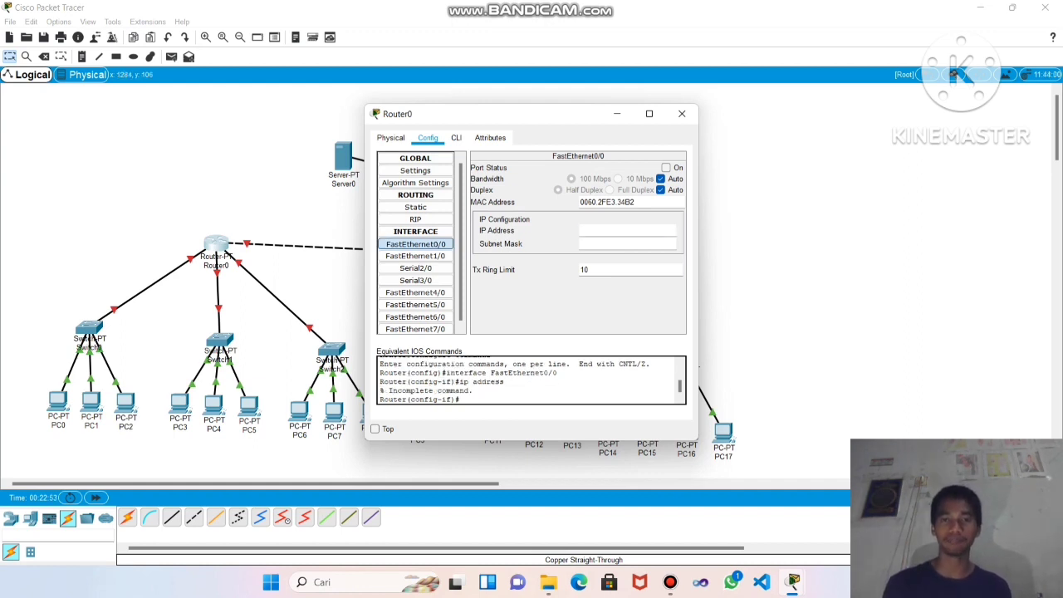
pyautogui.write('92')
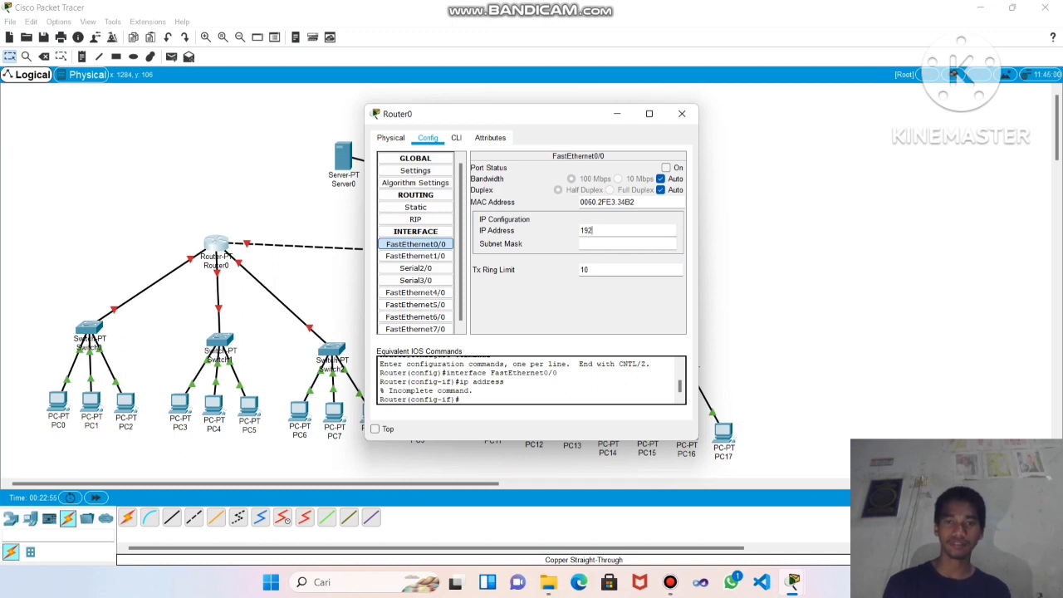
pyautogui.write('.1')
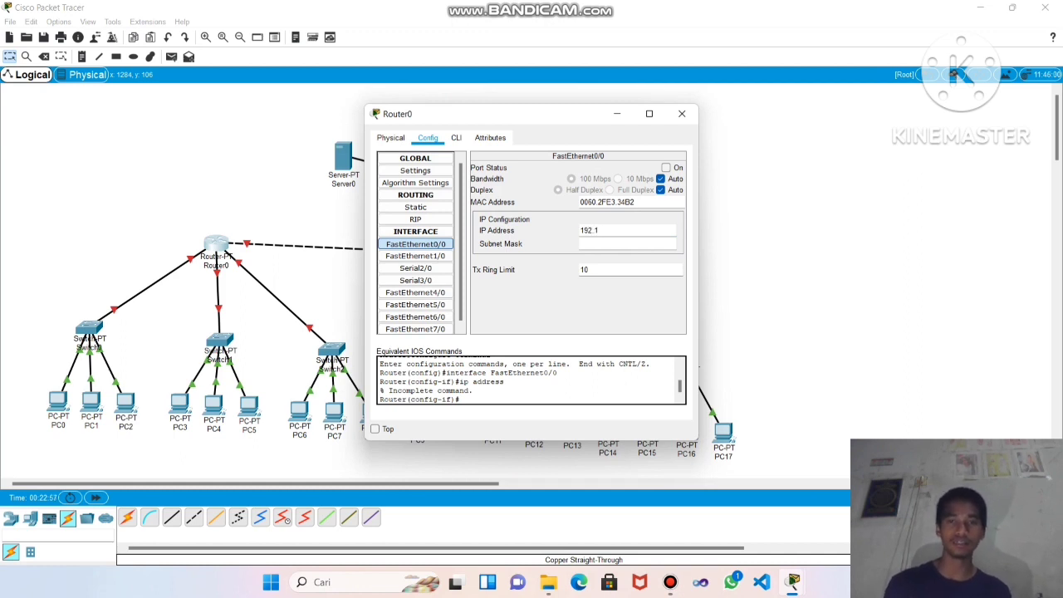
pyautogui.write('68')
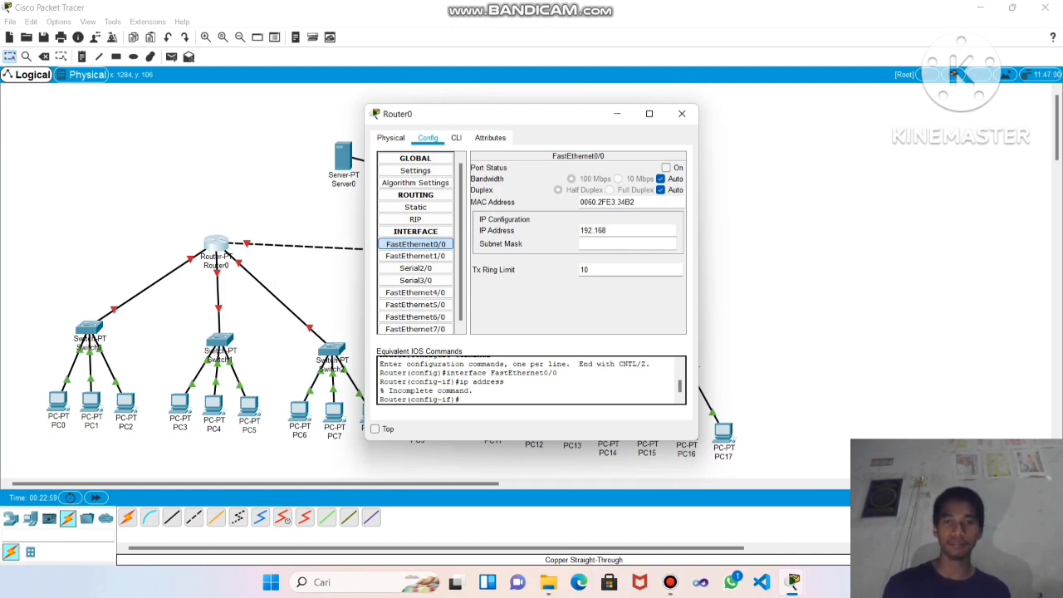
pyautogui.write('.')
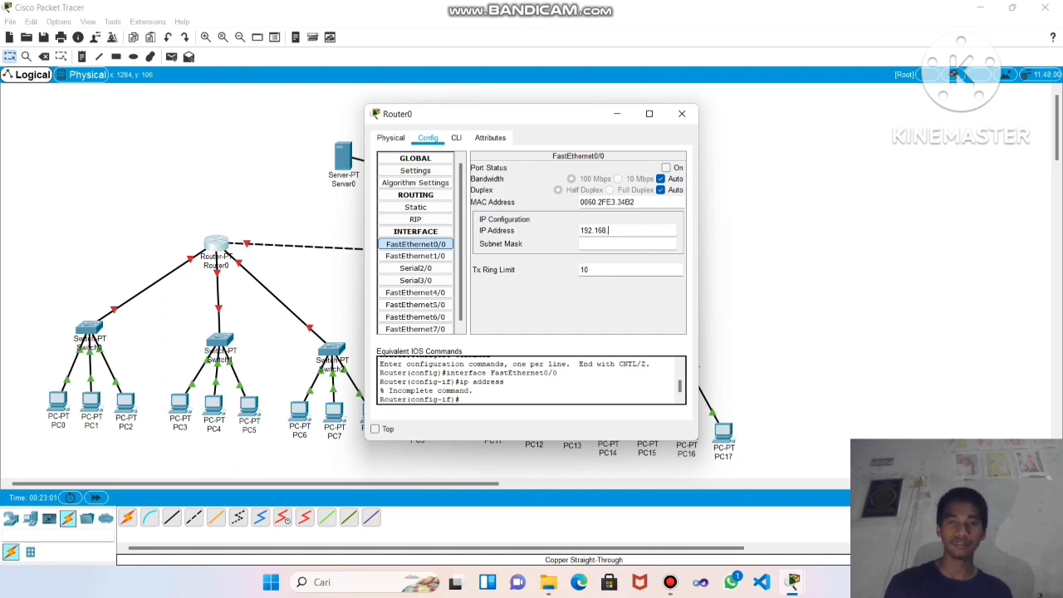
pyautogui.write('1.1')
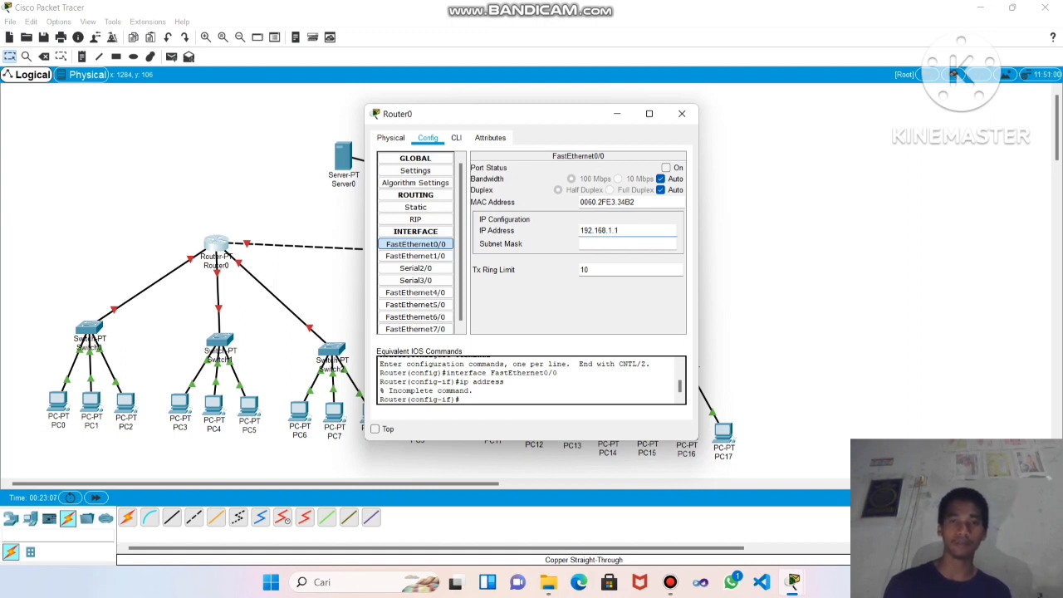
pyautogui.click(584, 244)
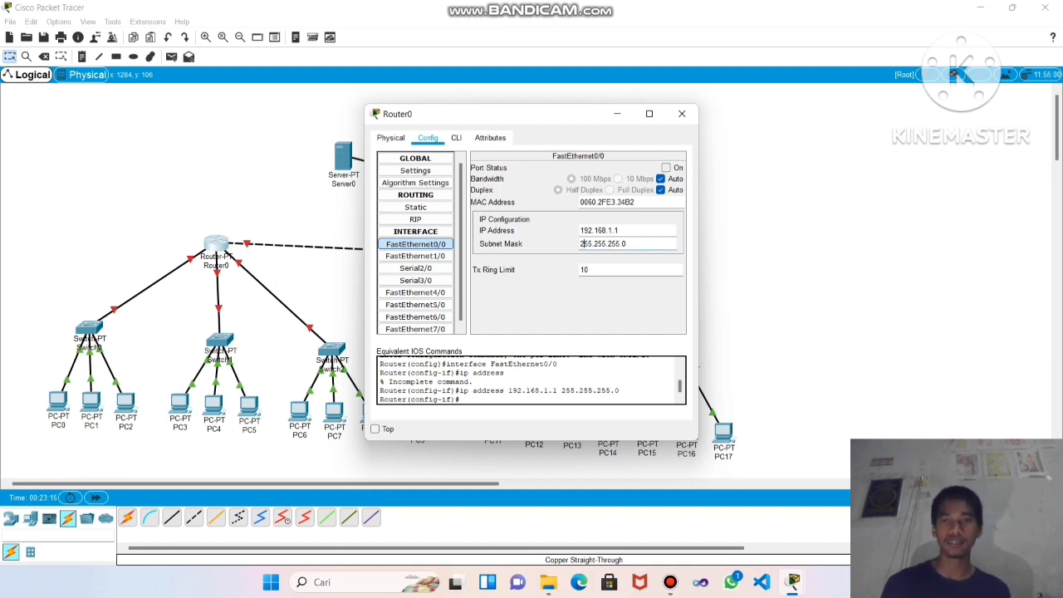
pyautogui.click(666, 168)
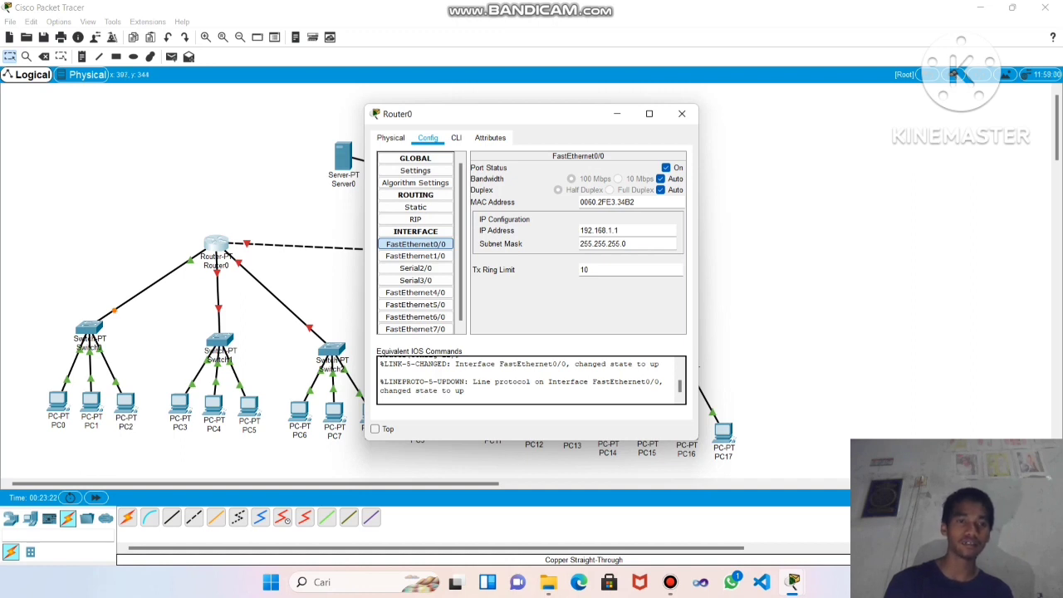
pyautogui.click(682, 114)
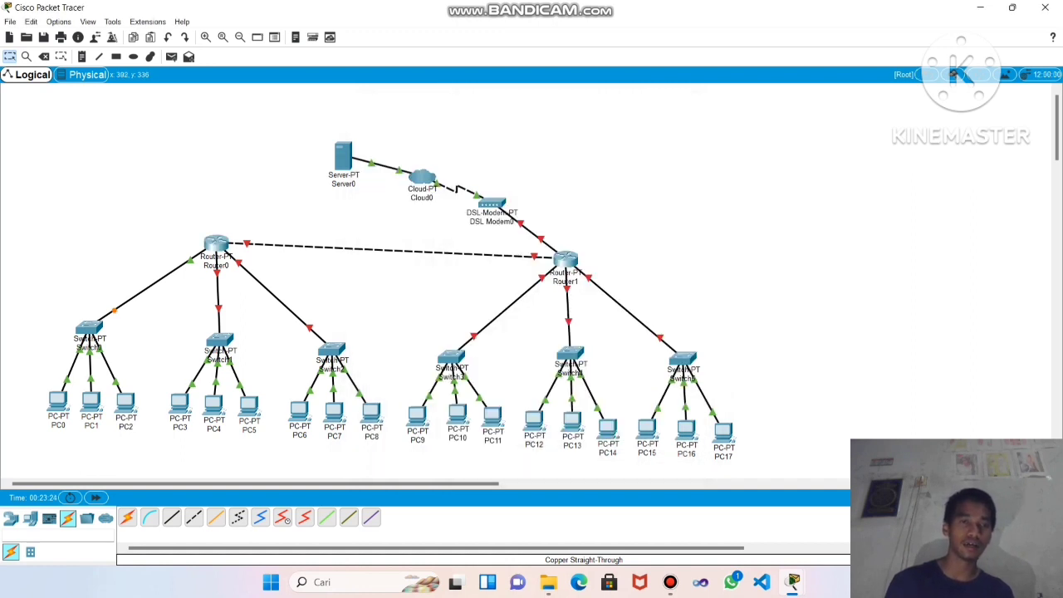
# Check which Router0 ports link to the middle and right-hand switches below it, and review Router0's command line
pyautogui.moveTo(217, 271)
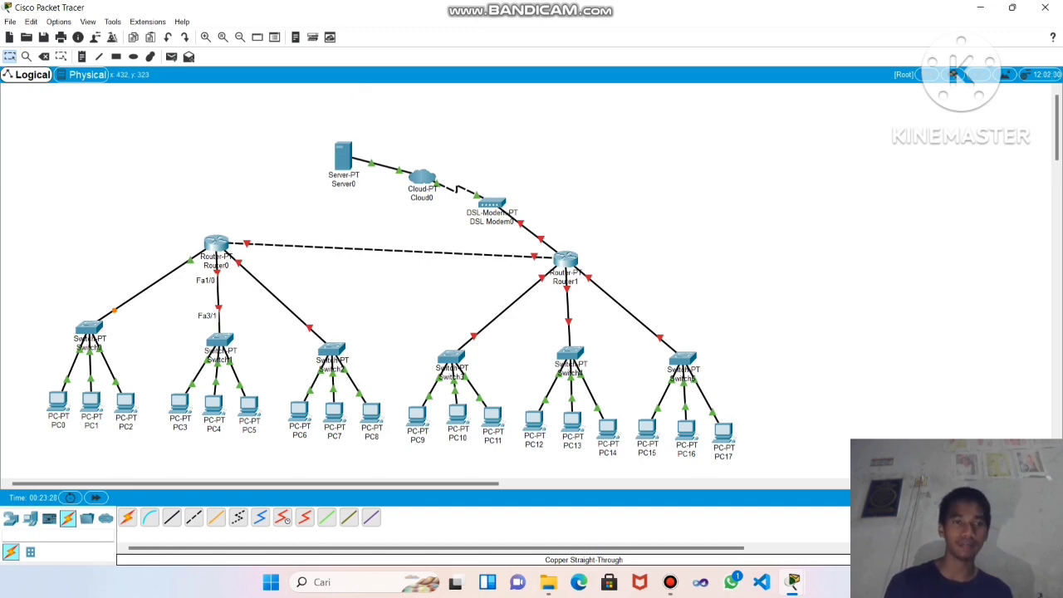
pyautogui.moveTo(251, 275)
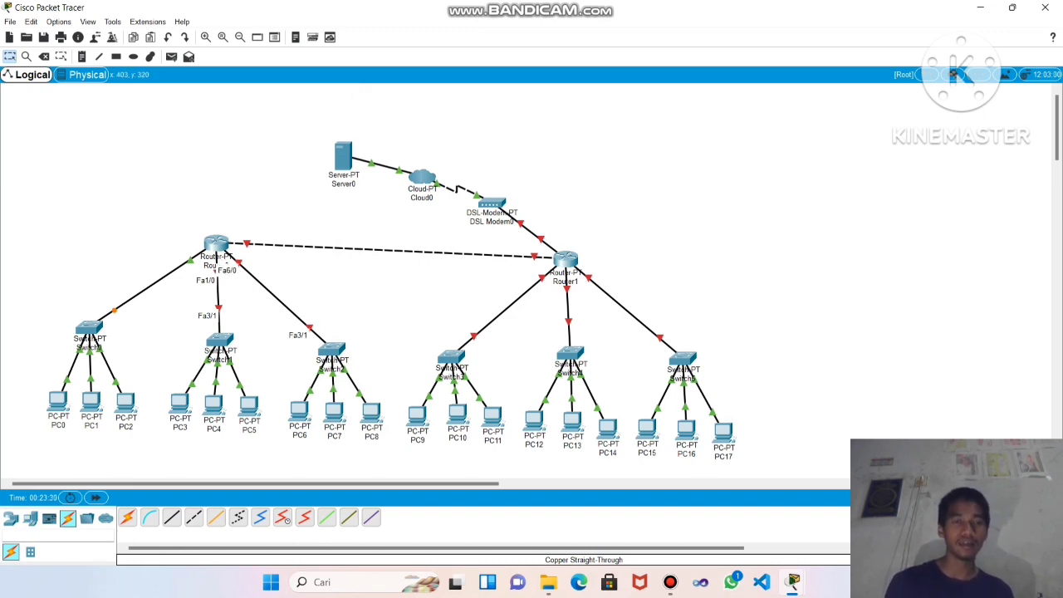
pyautogui.click(216, 243)
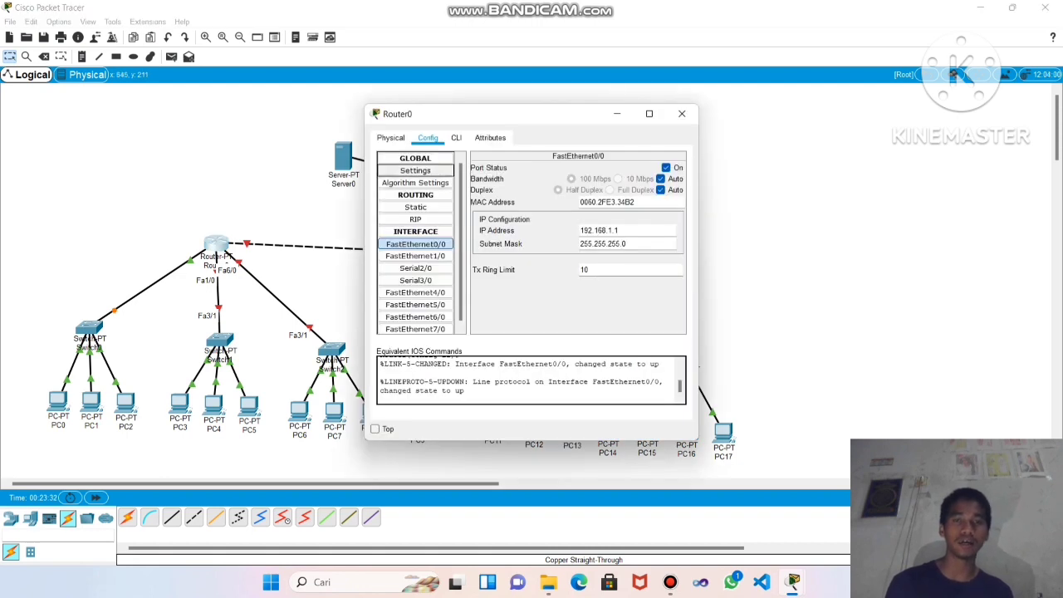
pyautogui.click(456, 138)
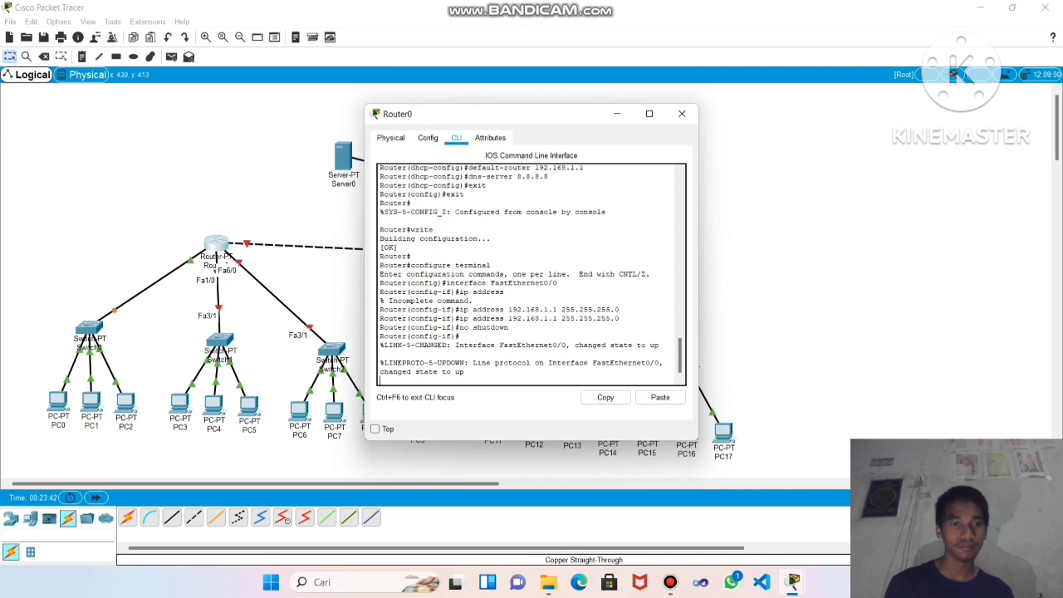
pyautogui.click(264, 339)
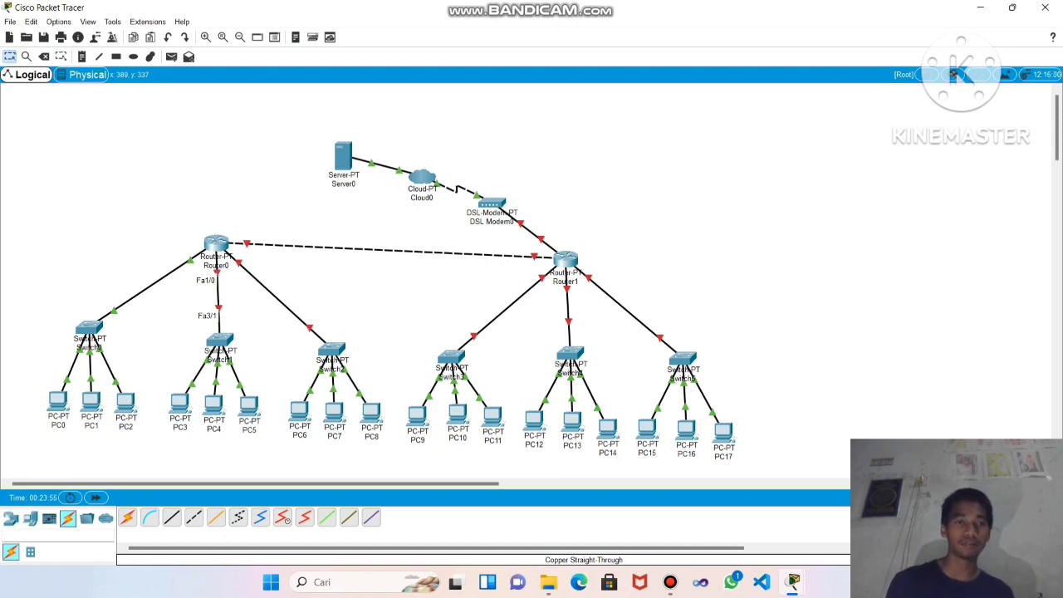
pyautogui.click(216, 243)
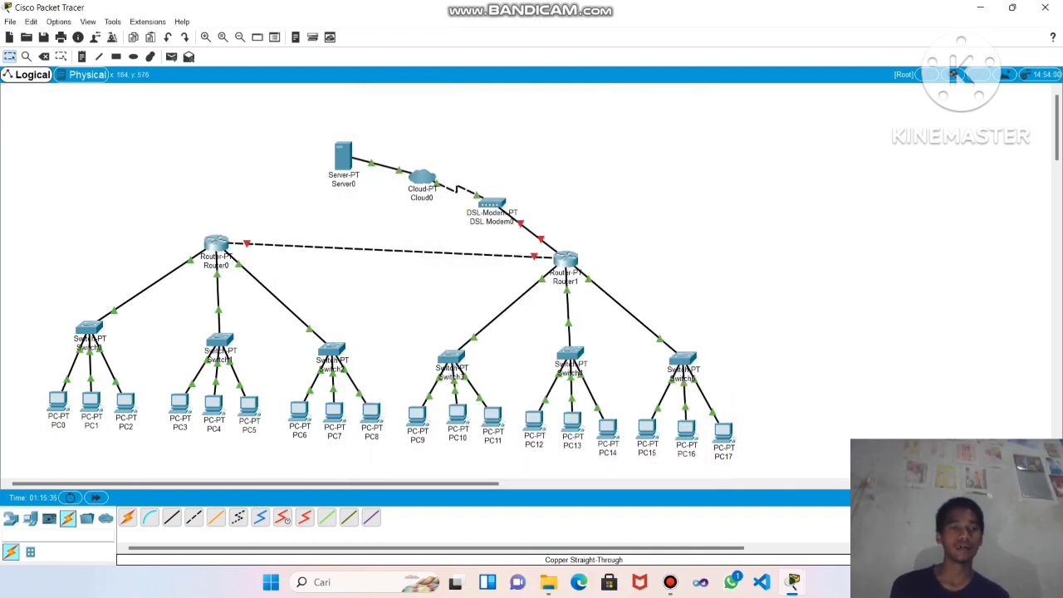
# Set PC0's IPv4 configuration to DHCP so it requests an address from Router0
pyautogui.click(58, 401)
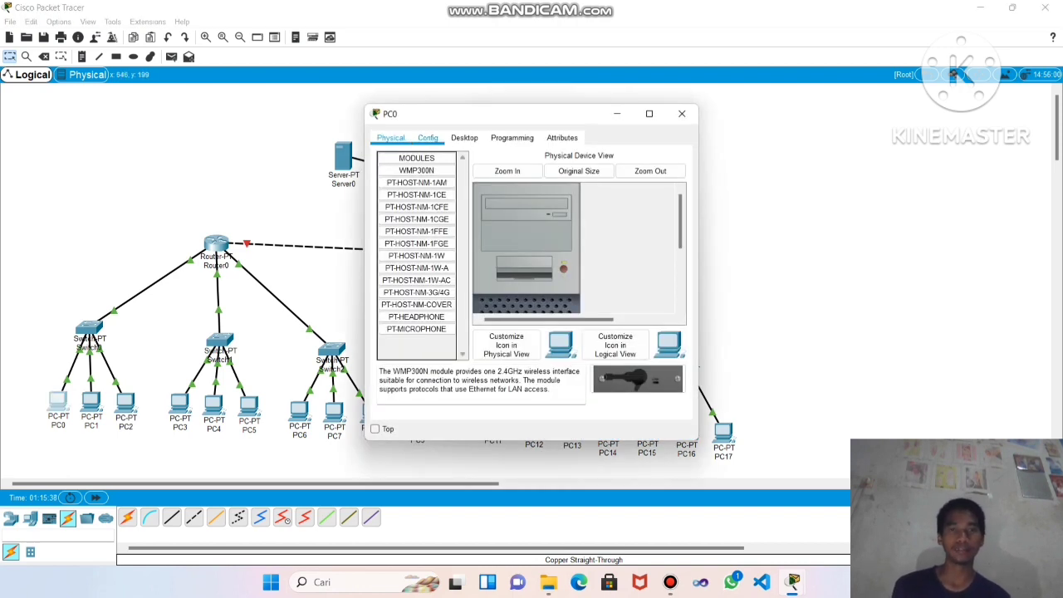
pyautogui.click(464, 137)
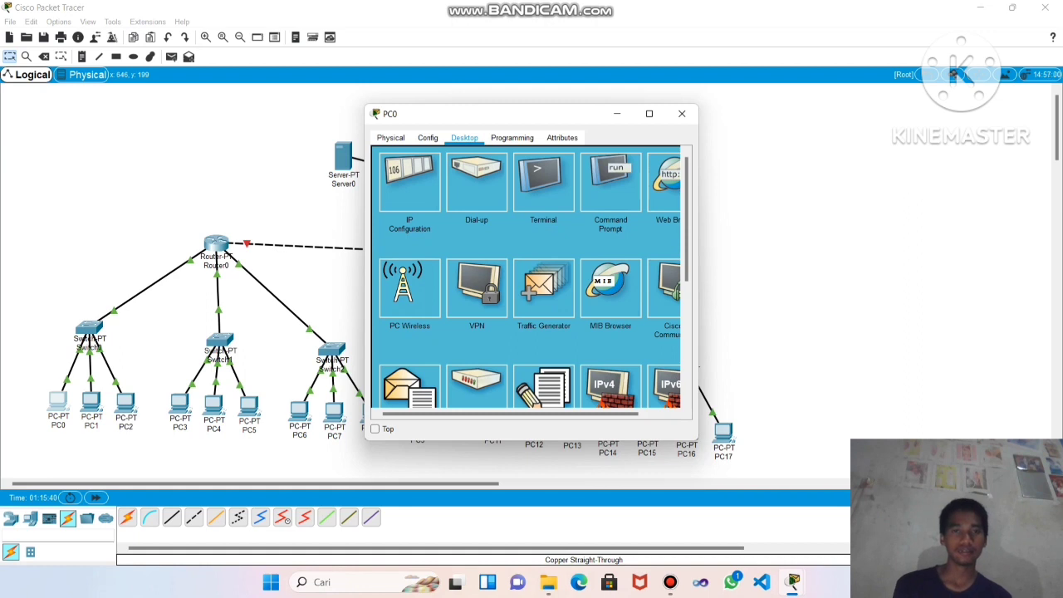
pyautogui.click(410, 181)
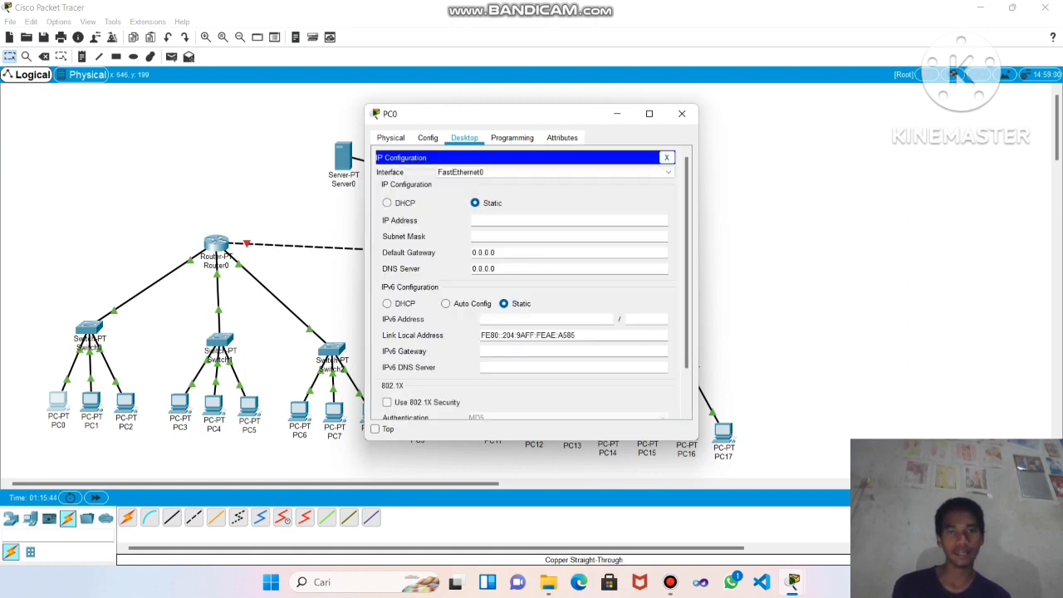
pyautogui.click(387, 202)
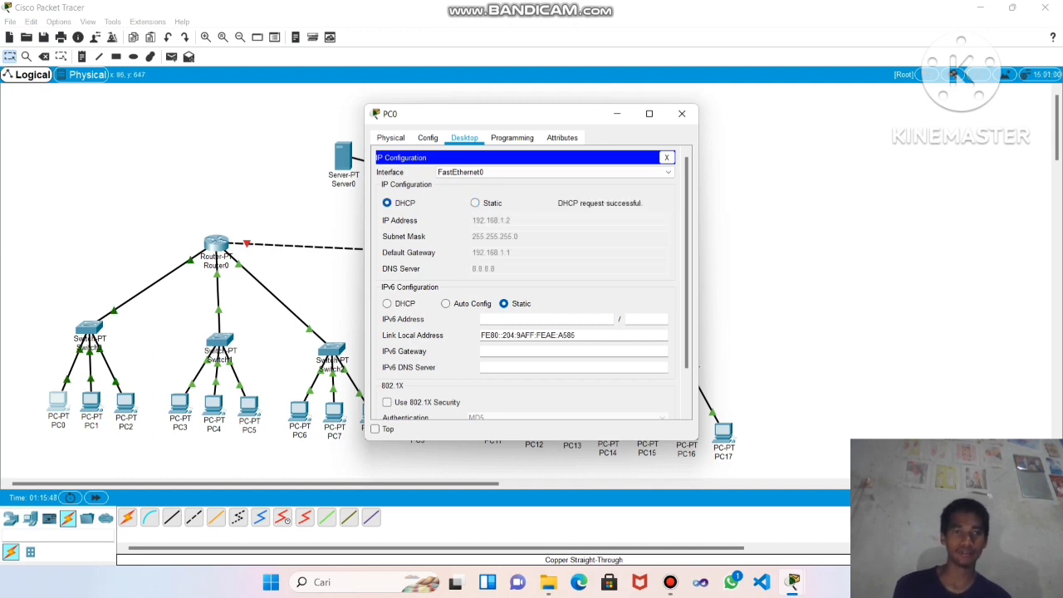
# Set PC1's IPv4 configuration to DHCP and close its window
pyautogui.click(93, 403)
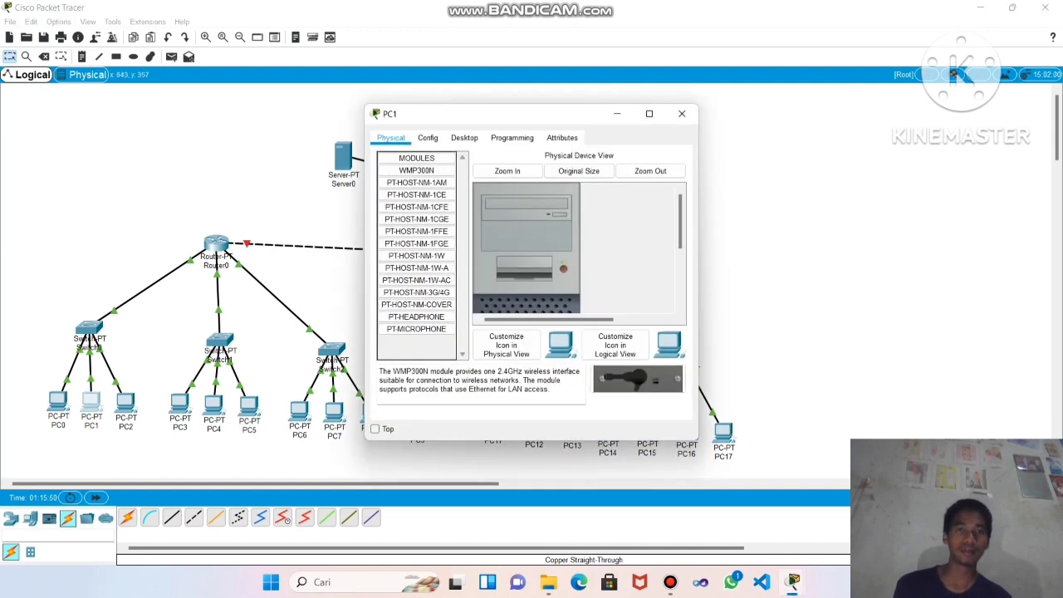
pyautogui.click(428, 137)
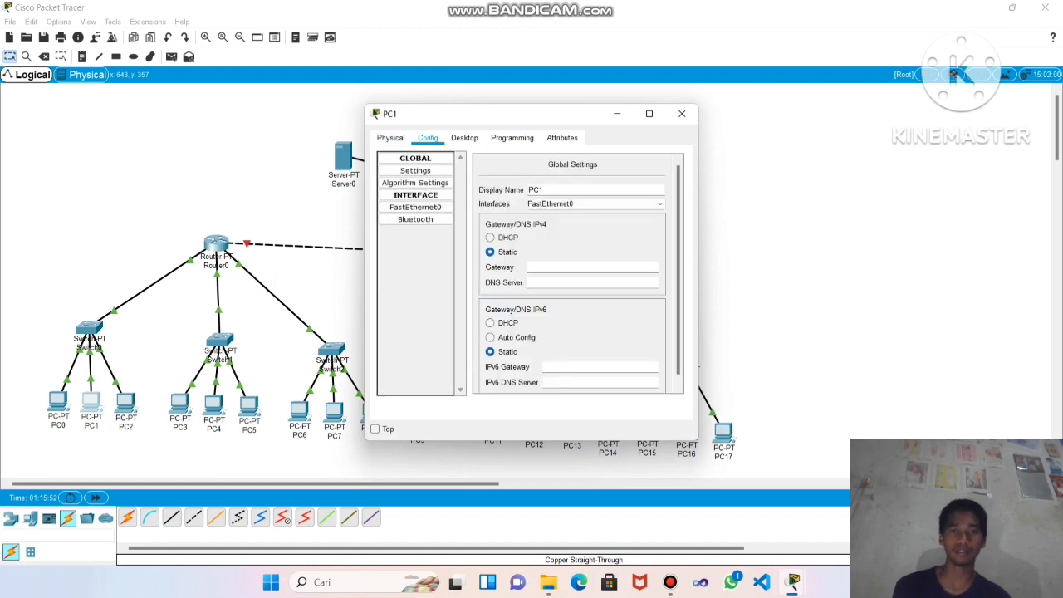
pyautogui.click(464, 137)
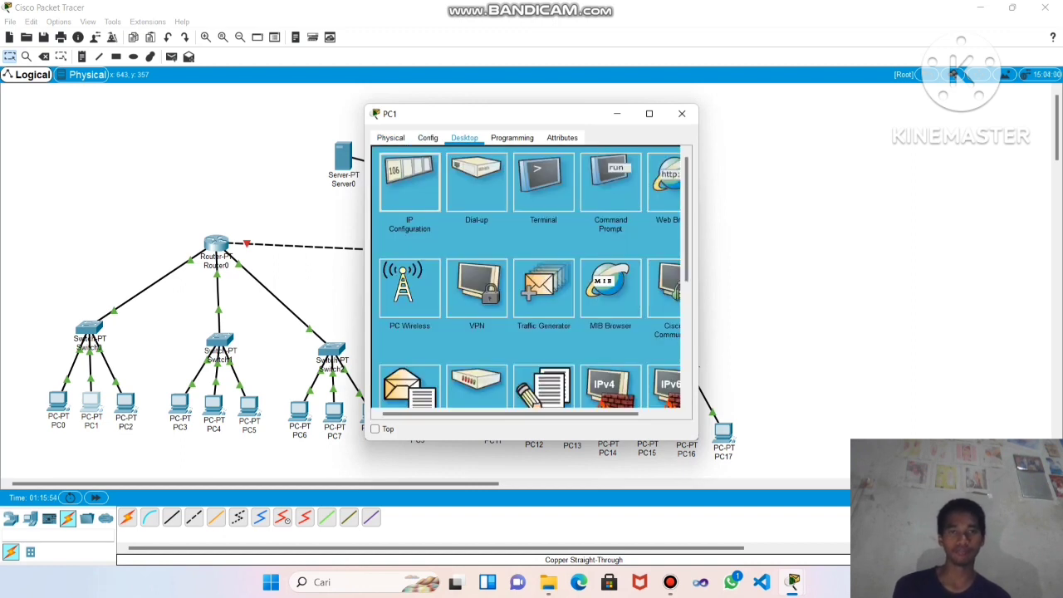
pyautogui.click(410, 182)
pyautogui.click(387, 203)
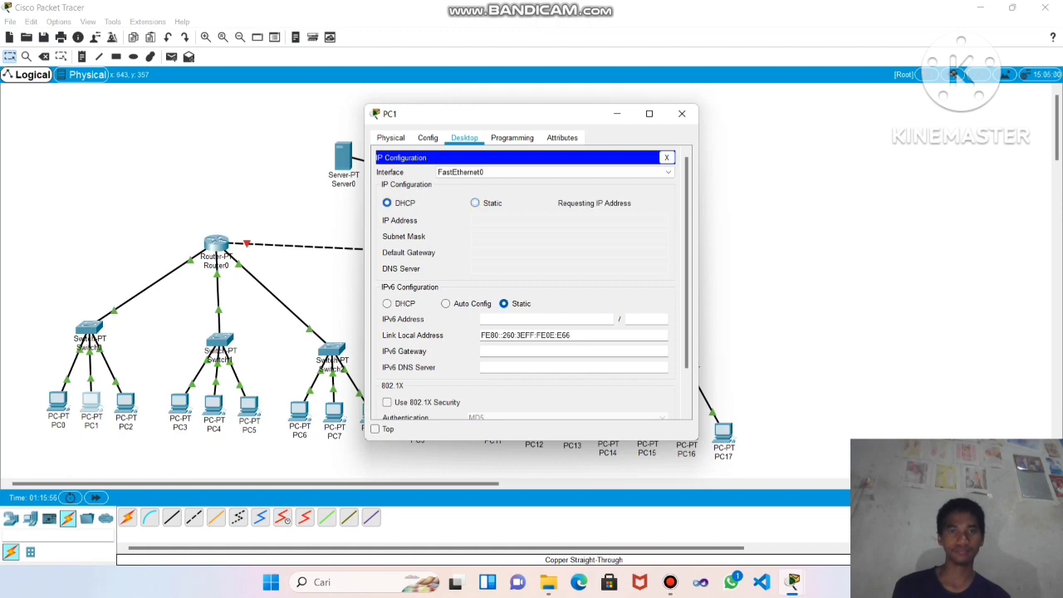
pyautogui.click(682, 113)
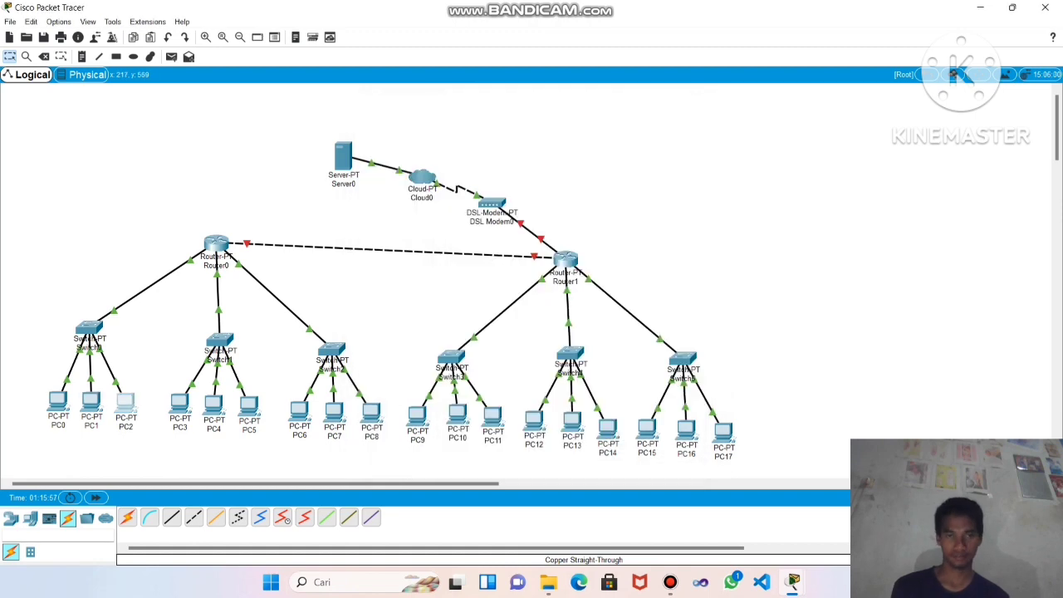
# Set PC2's IPv4 configuration to DHCP and close its window
pyautogui.click(125, 403)
pyautogui.click(464, 137)
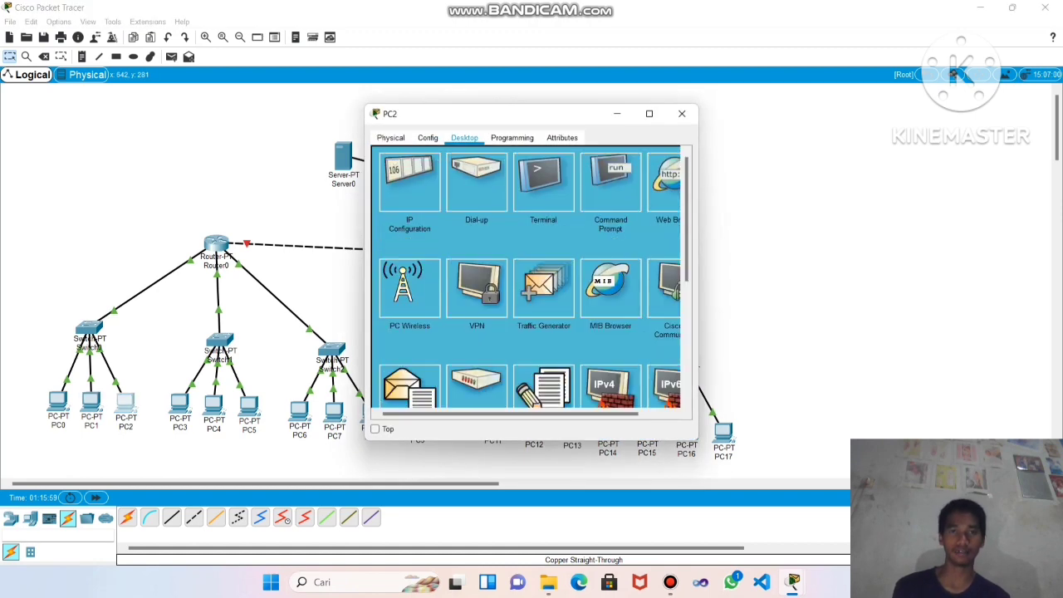
pyautogui.click(410, 183)
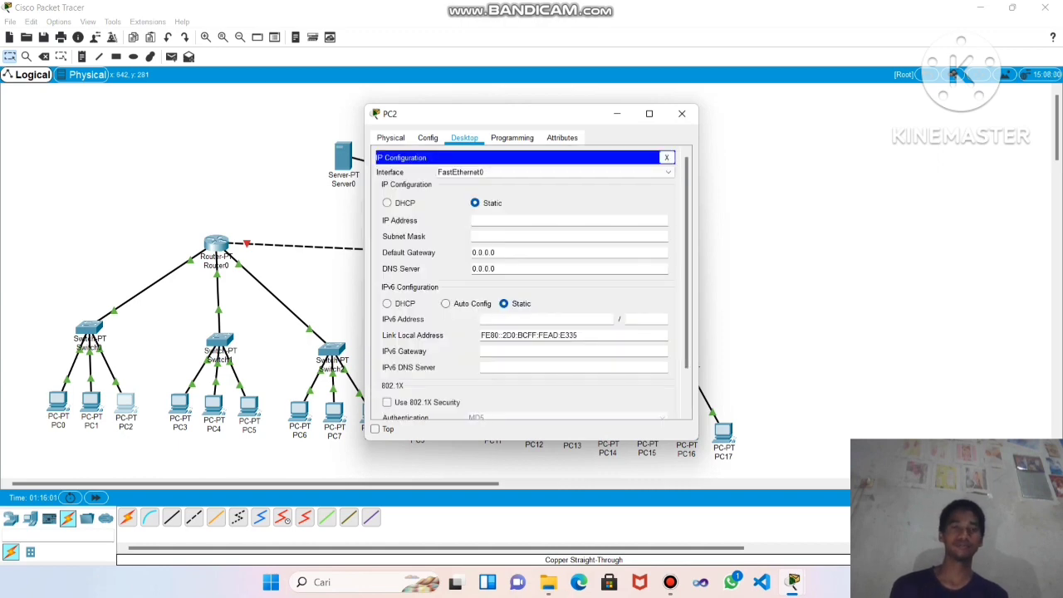
pyautogui.click(387, 203)
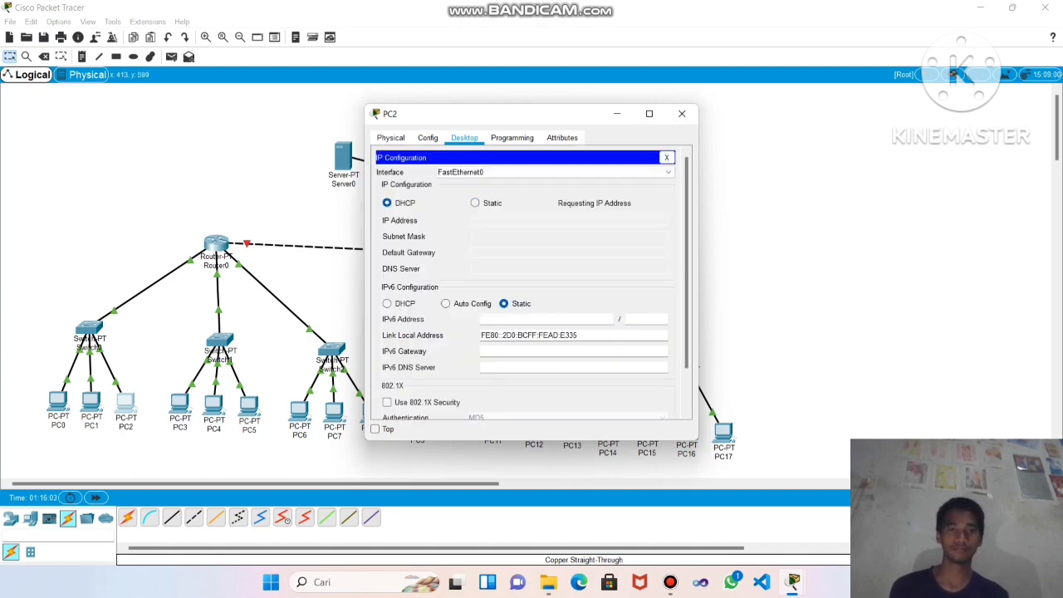
pyautogui.click(682, 114)
# Set PC3's IPv4 configuration to DHCP
pyautogui.click(181, 404)
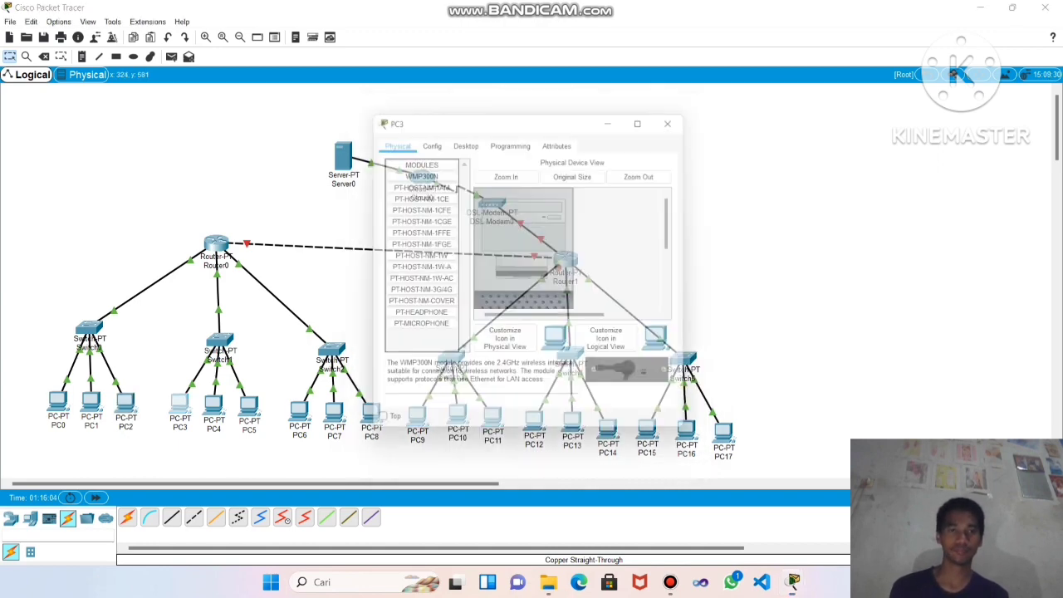
pyautogui.click(464, 137)
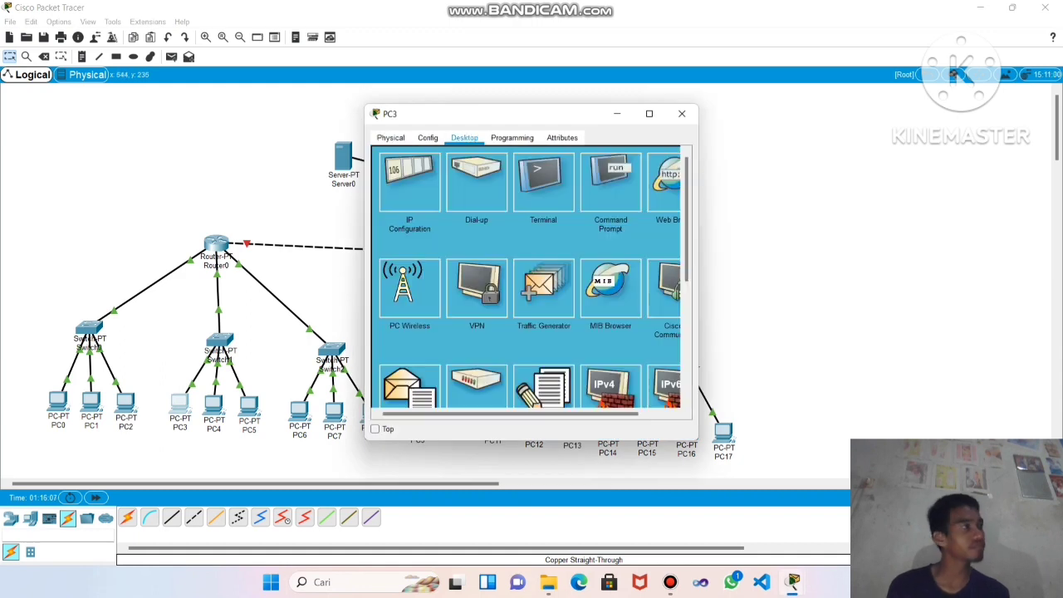
pyautogui.click(411, 183)
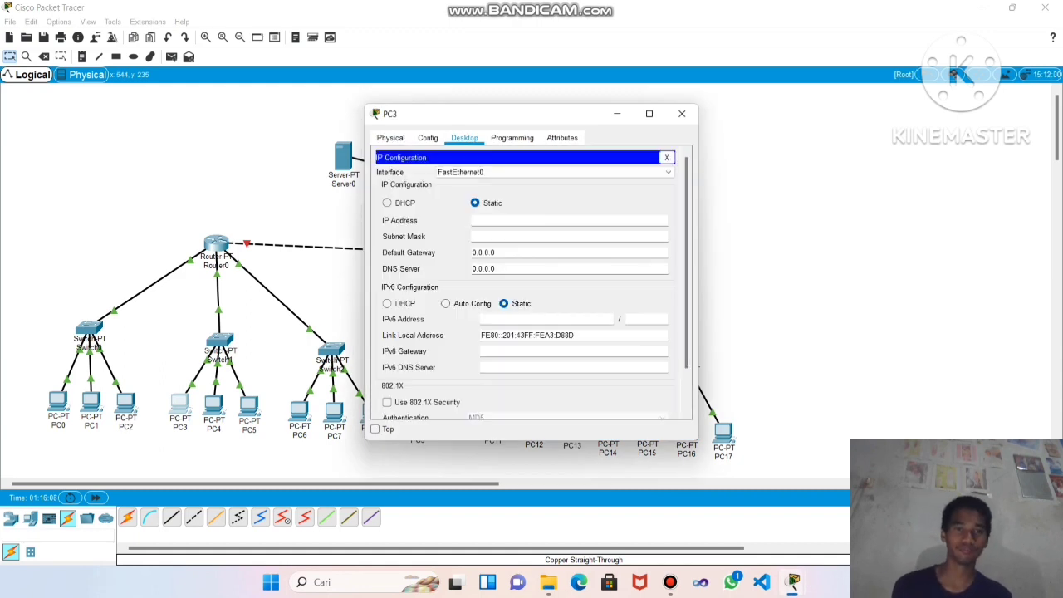
pyautogui.click(388, 202)
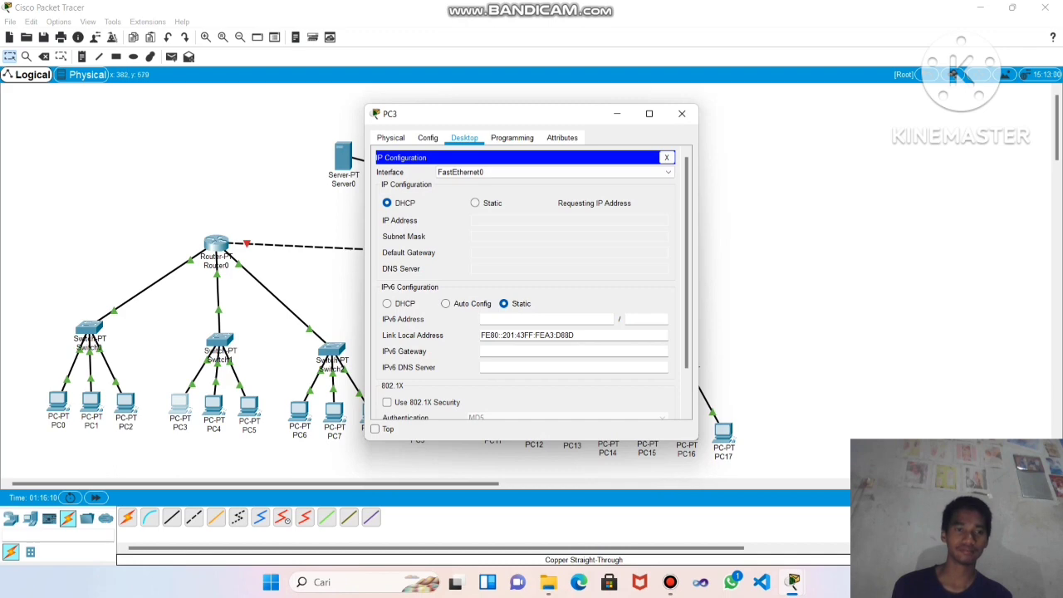
# Set PC4's IPv4 configuration to DHCP and open PC5's device window
pyautogui.click(214, 405)
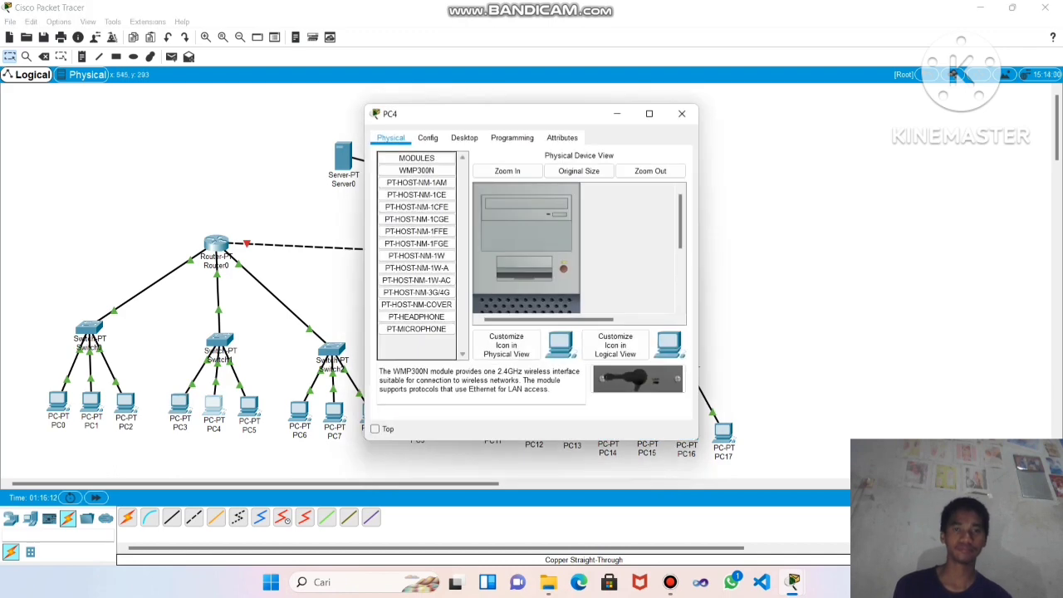
pyautogui.click(465, 137)
pyautogui.click(410, 181)
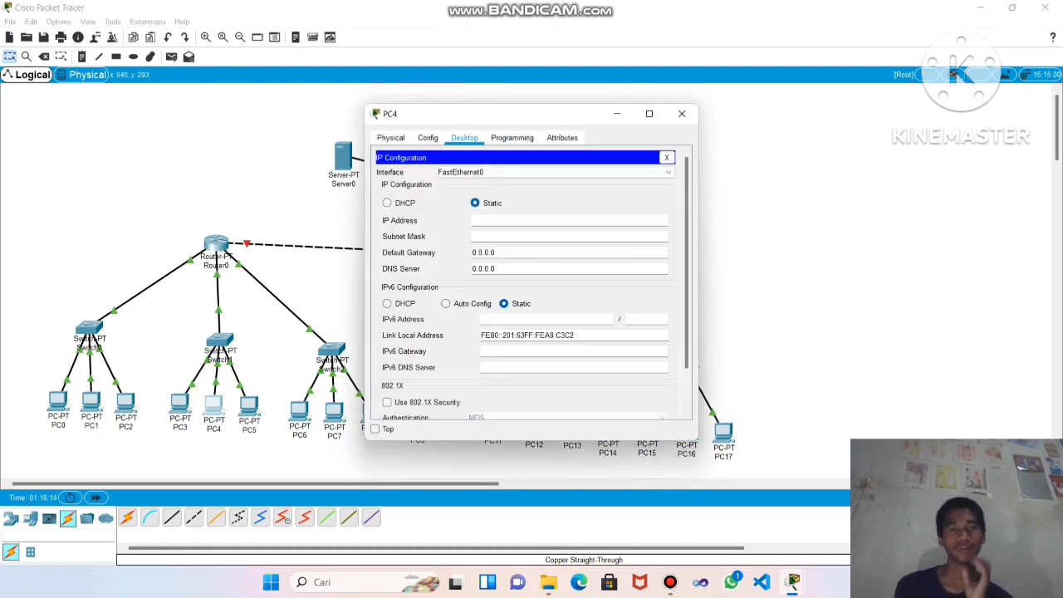
pyautogui.click(387, 202)
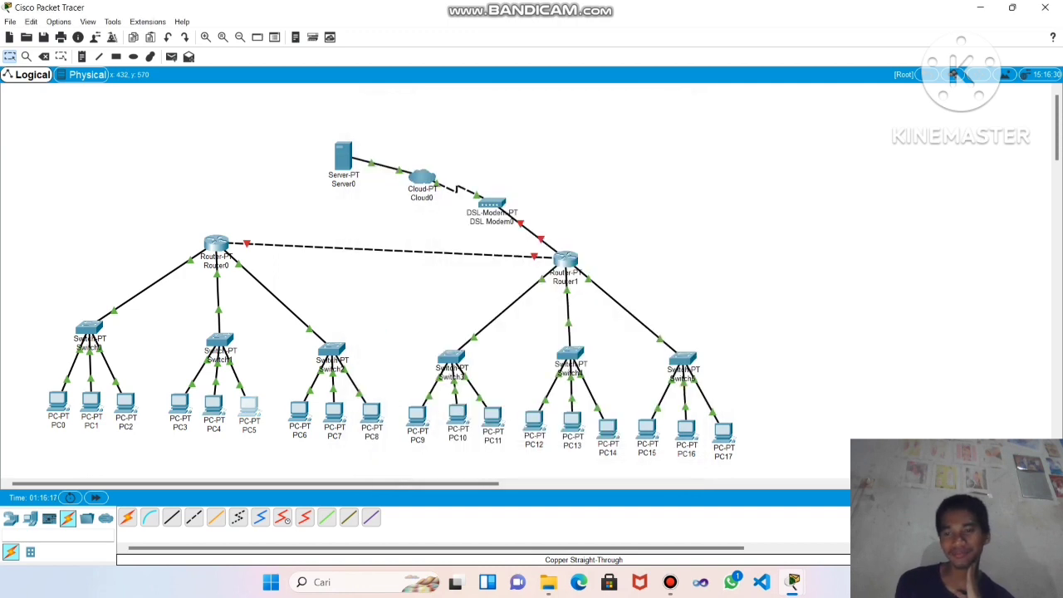
pyautogui.click(249, 405)
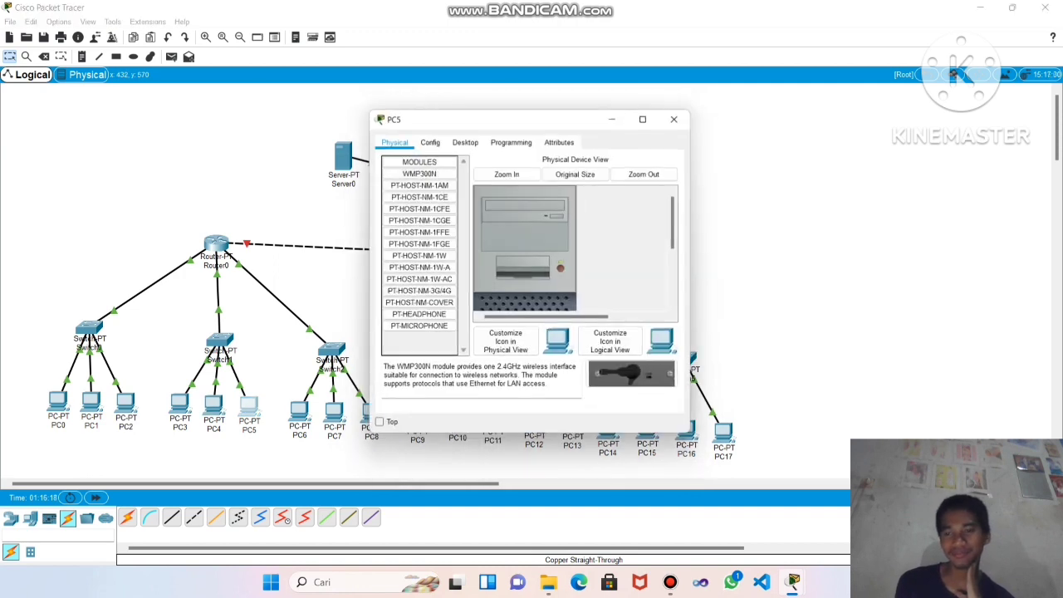
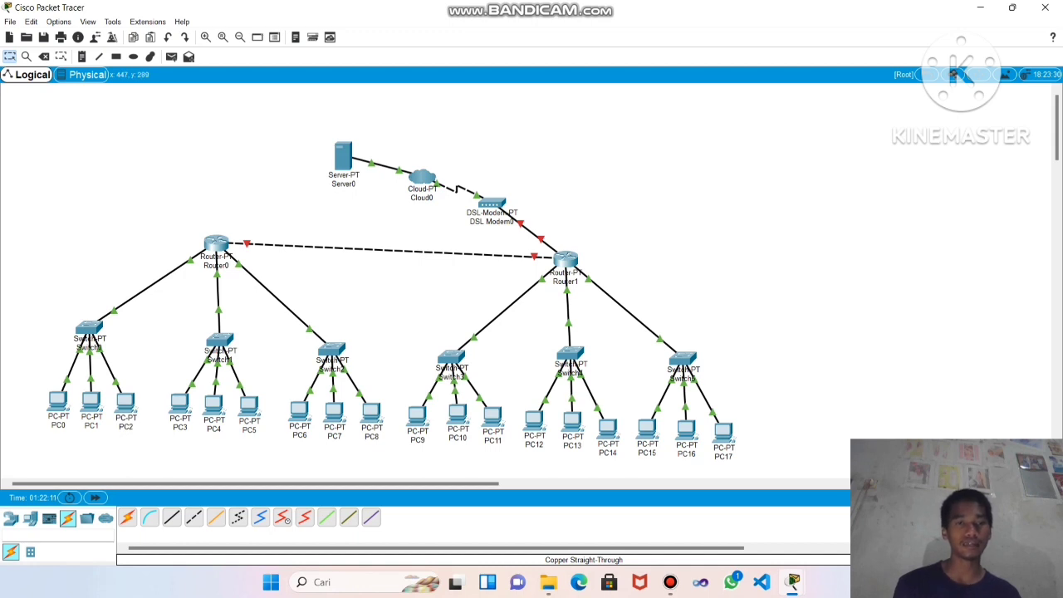
# Configure Router0's FastEthernet7/0 with IP address 192.168.10.1 and subnet mask 255.255.255.0, and turn the port on
pyautogui.moveTo(348, 247)
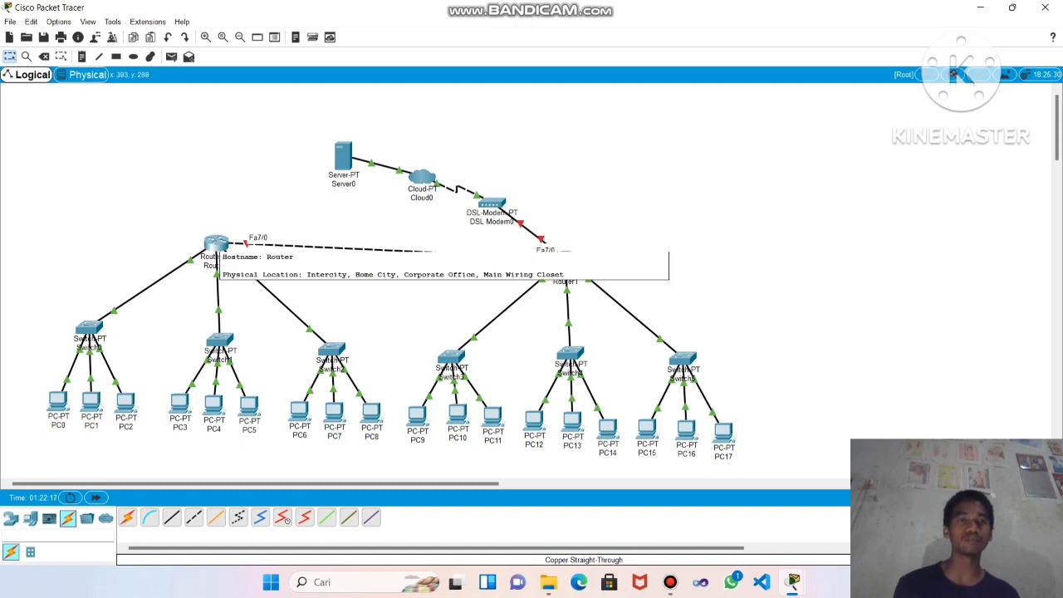
pyautogui.click(217, 244)
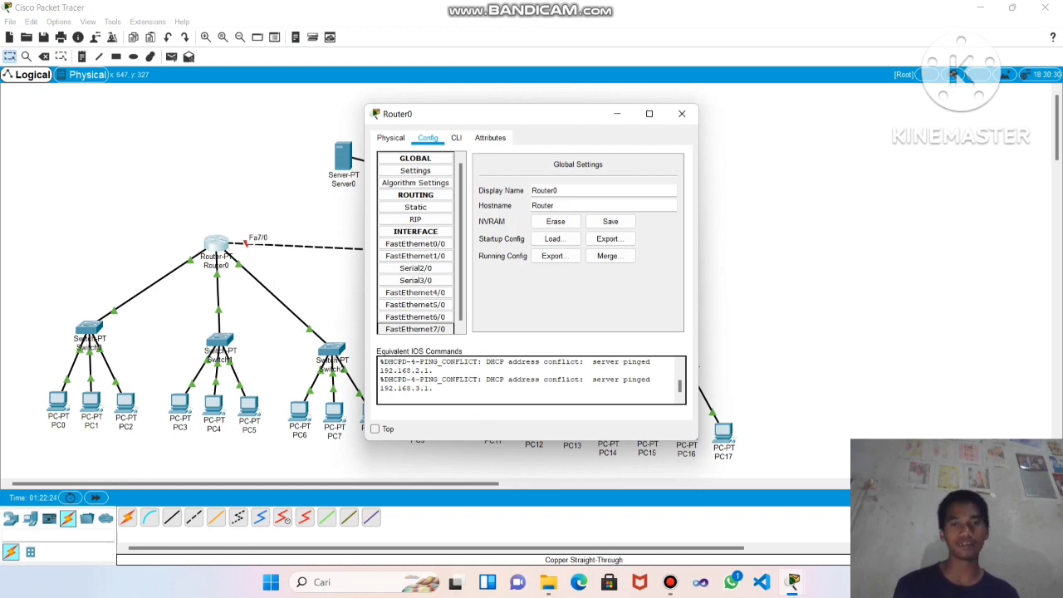
pyautogui.click(415, 329)
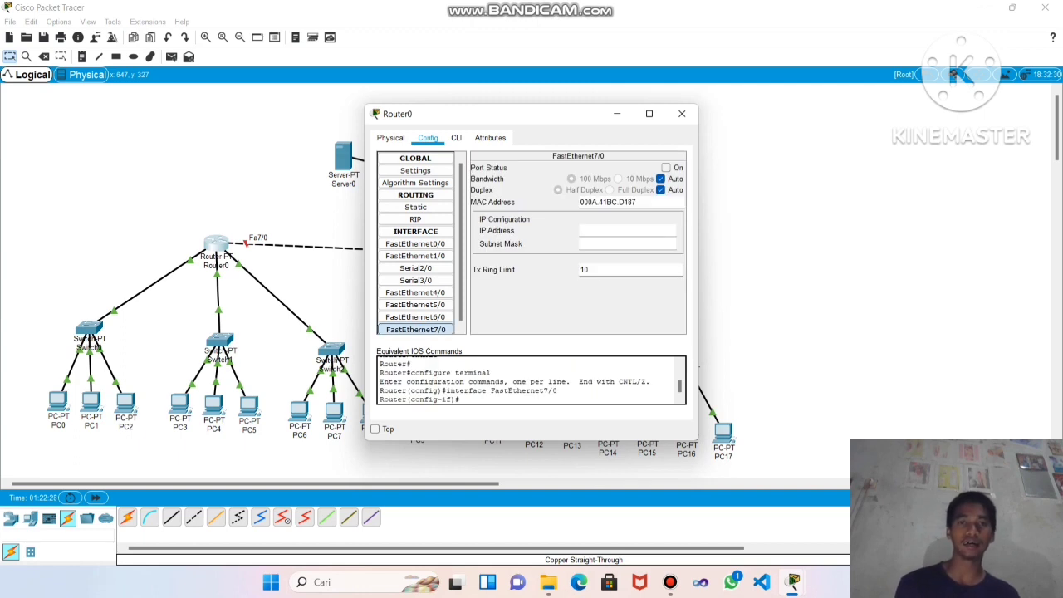
pyautogui.write('19')
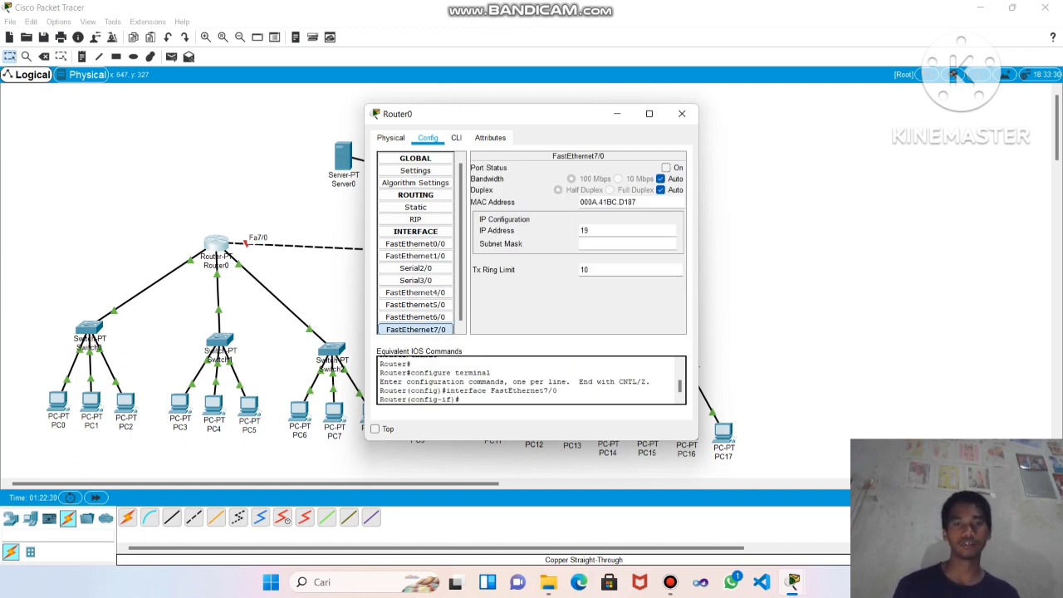
pyautogui.write('2')
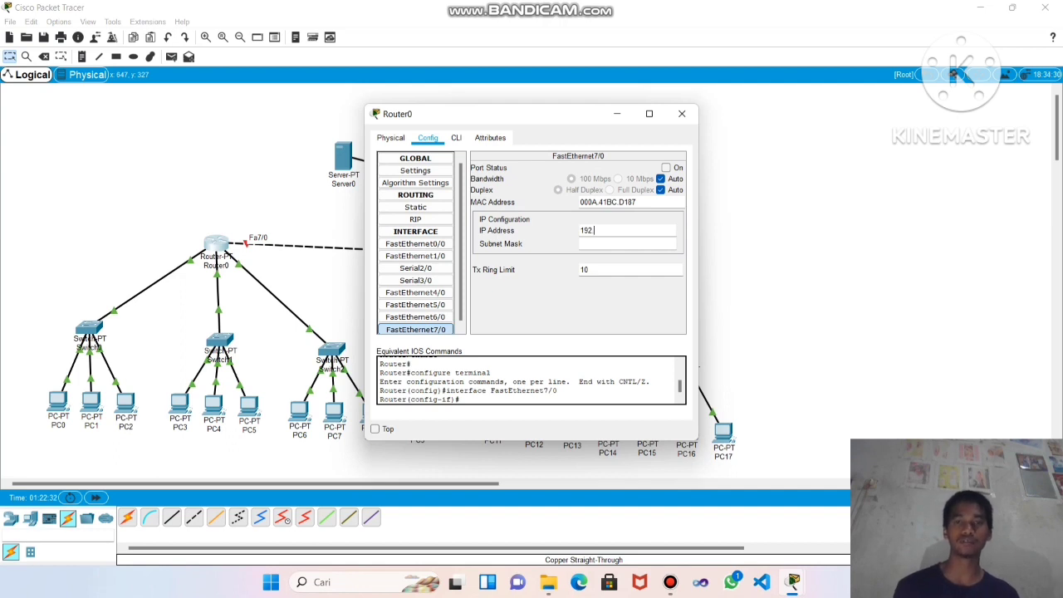
pyautogui.write('.1')
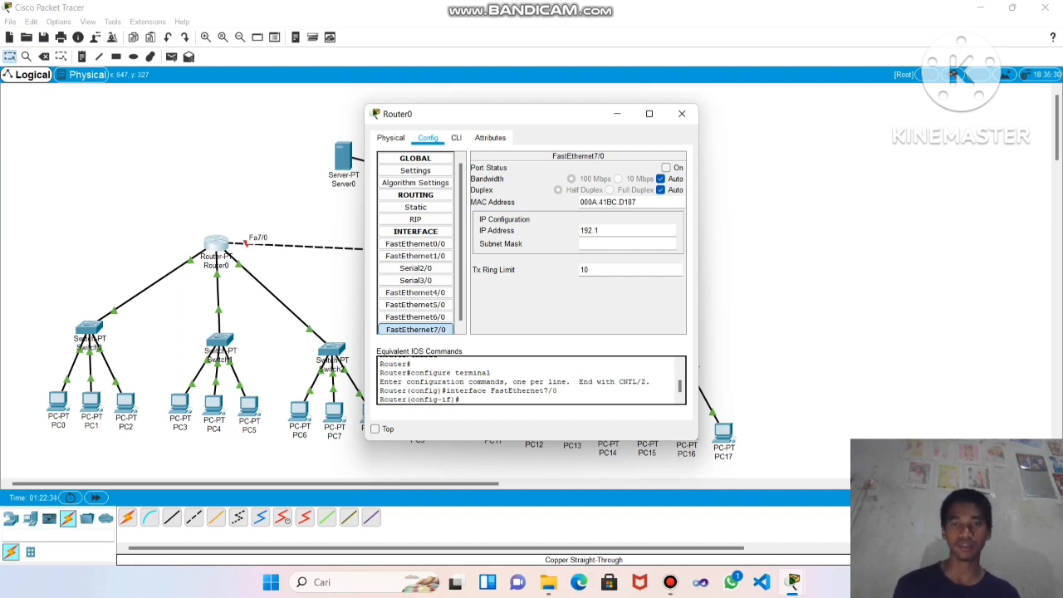
pyautogui.write('68')
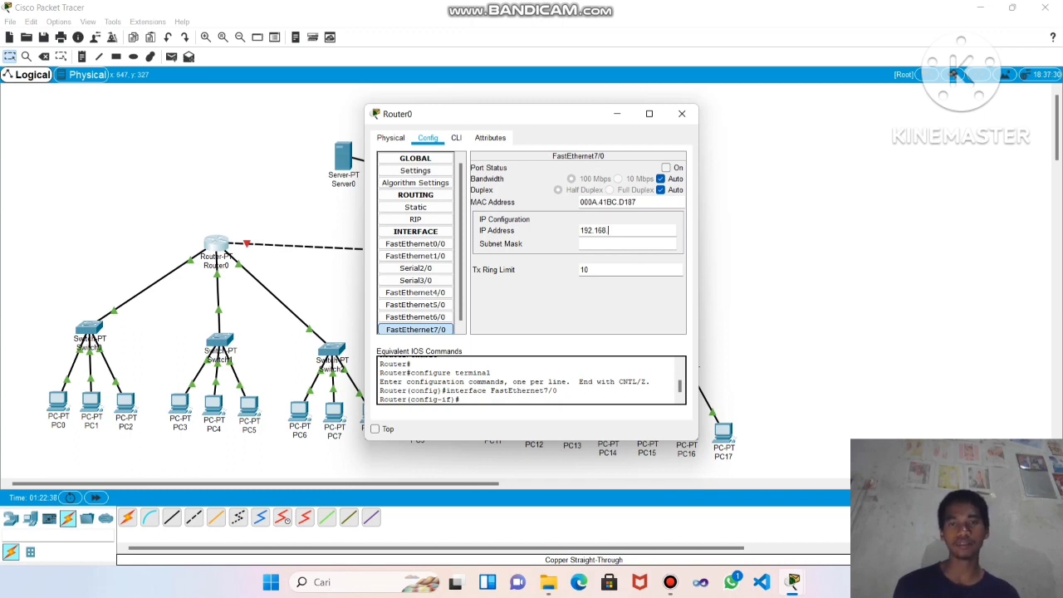
pyautogui.write('.10')
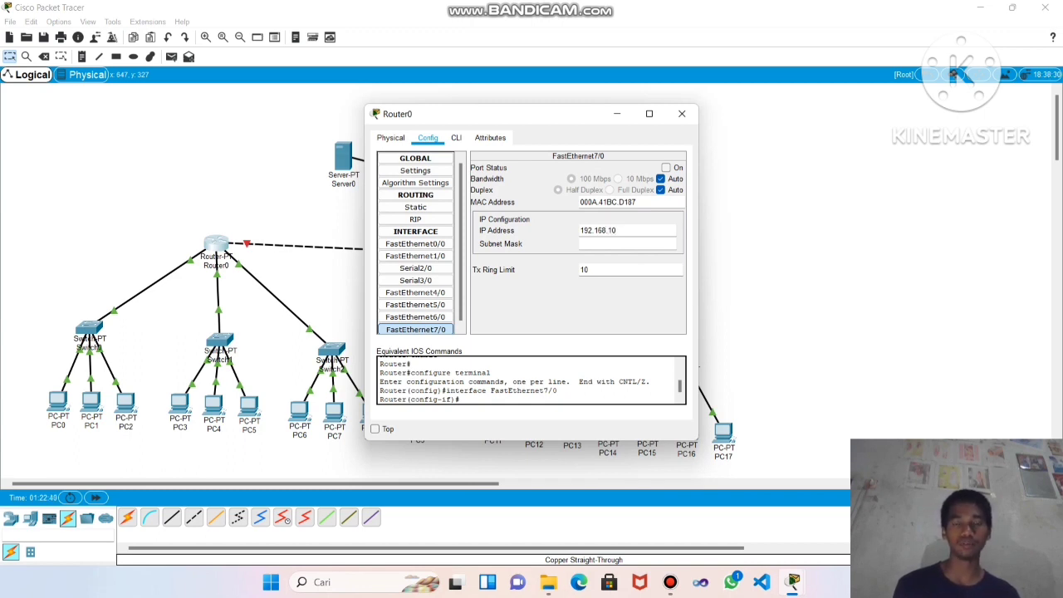
pyautogui.write('.')
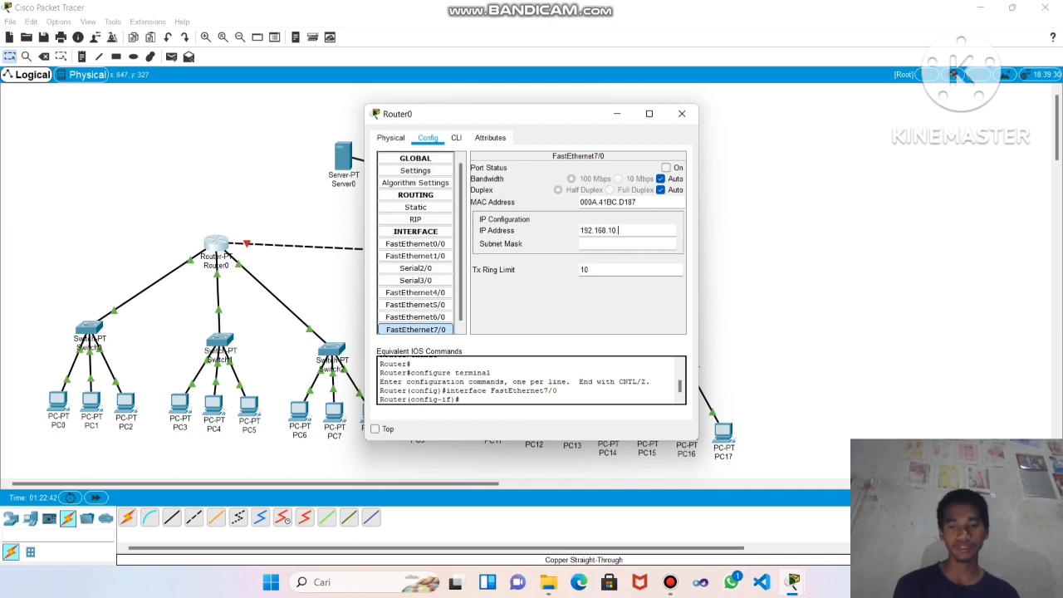
pyautogui.write('1')
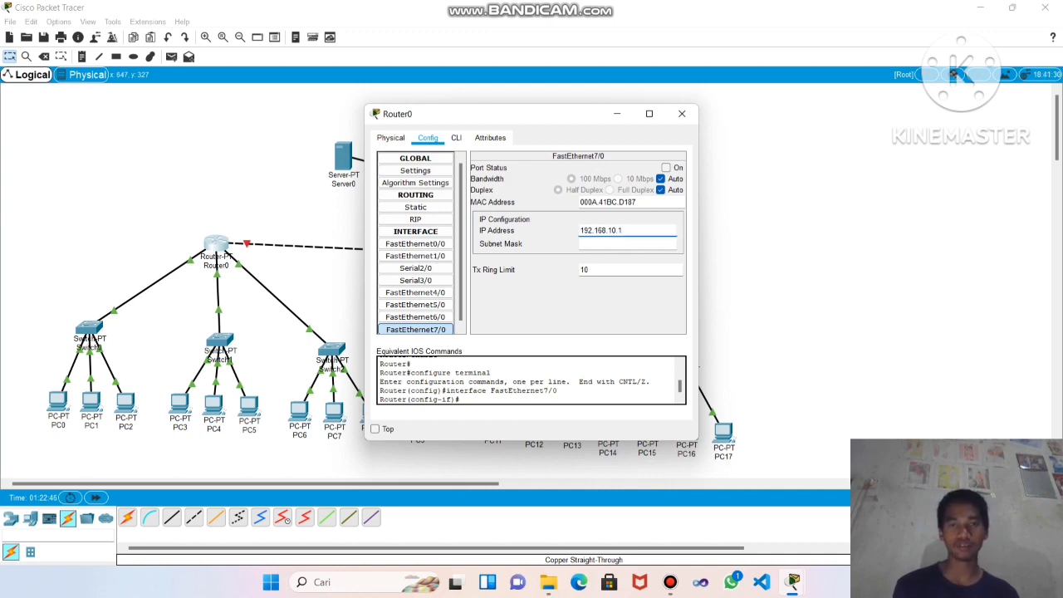
pyautogui.click(589, 243)
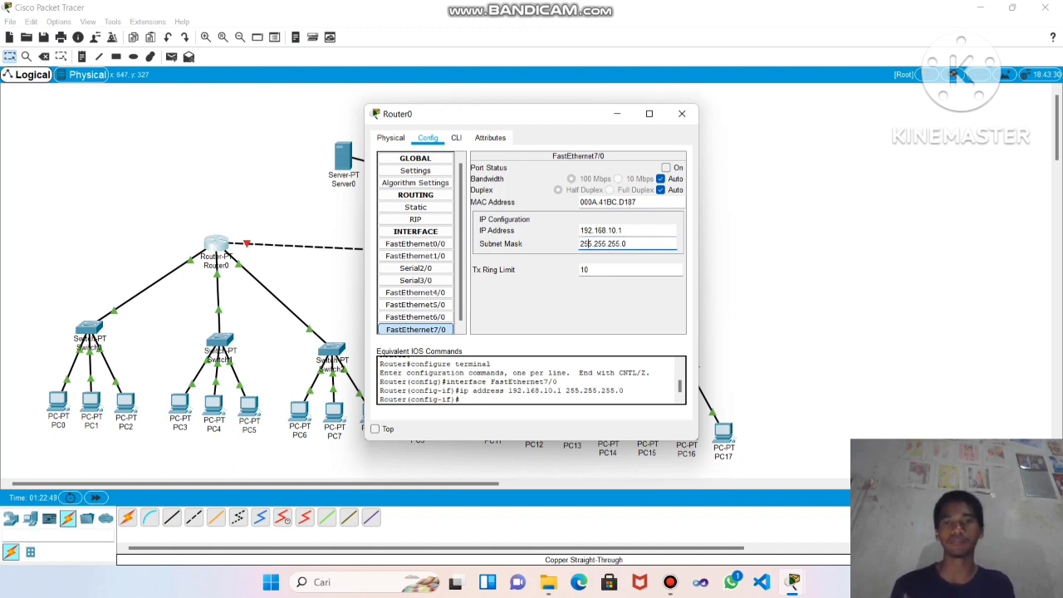
pyautogui.click(666, 167)
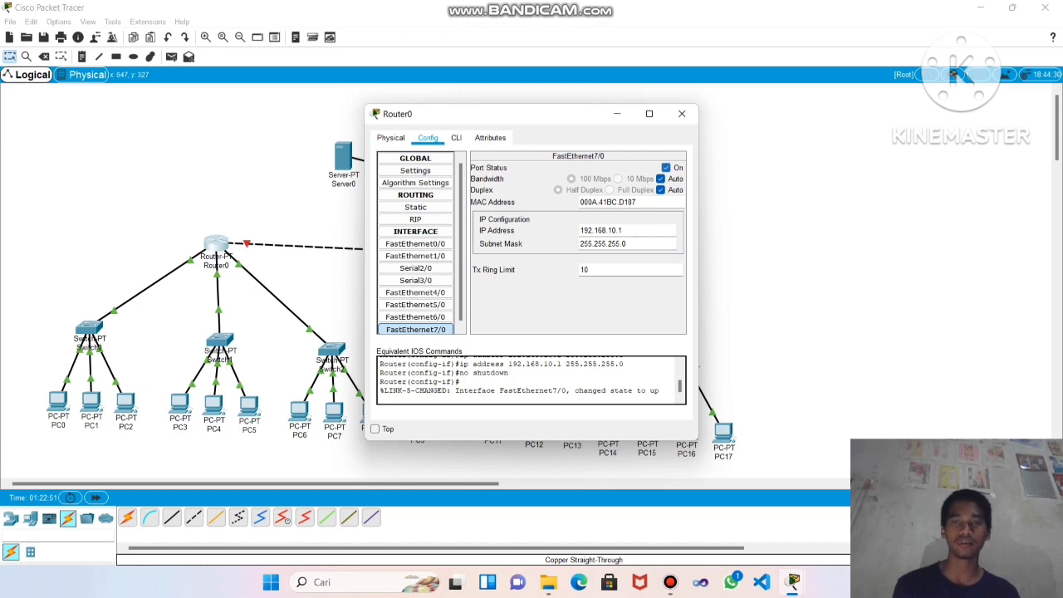
pyautogui.click(682, 113)
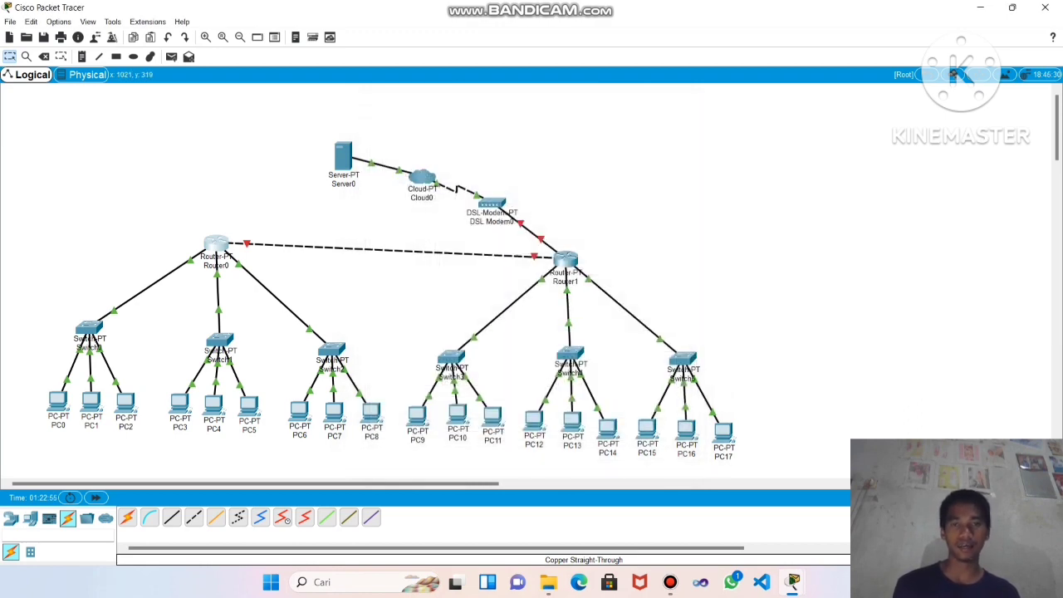
# Configure Router1's FastEthernet7/0 with IP address 192.168.10.2 and subnet mask 255.255.255.0, and turn the port on
pyautogui.click(564, 260)
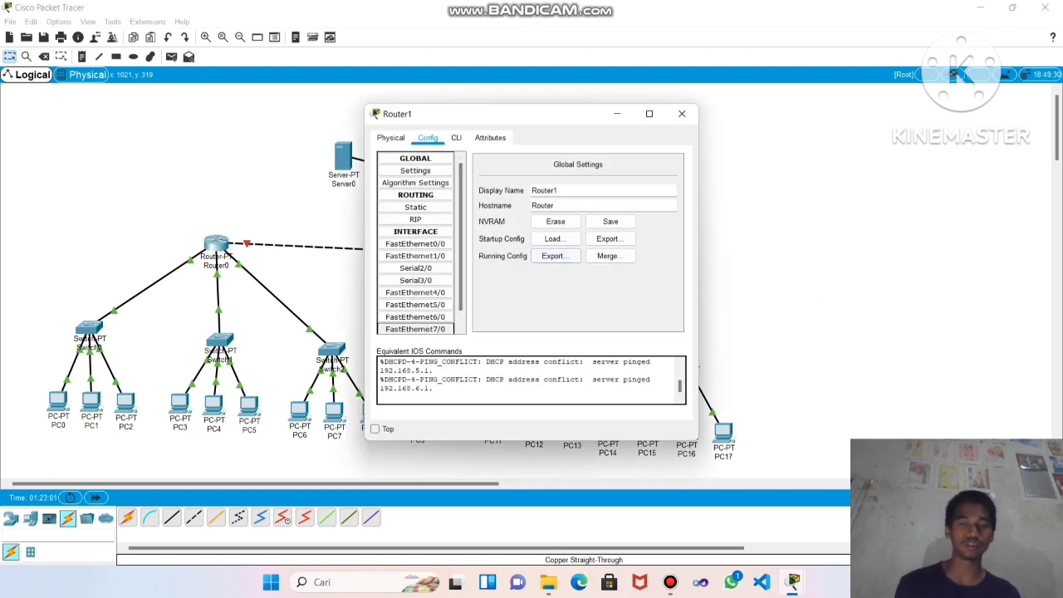
pyautogui.click(416, 329)
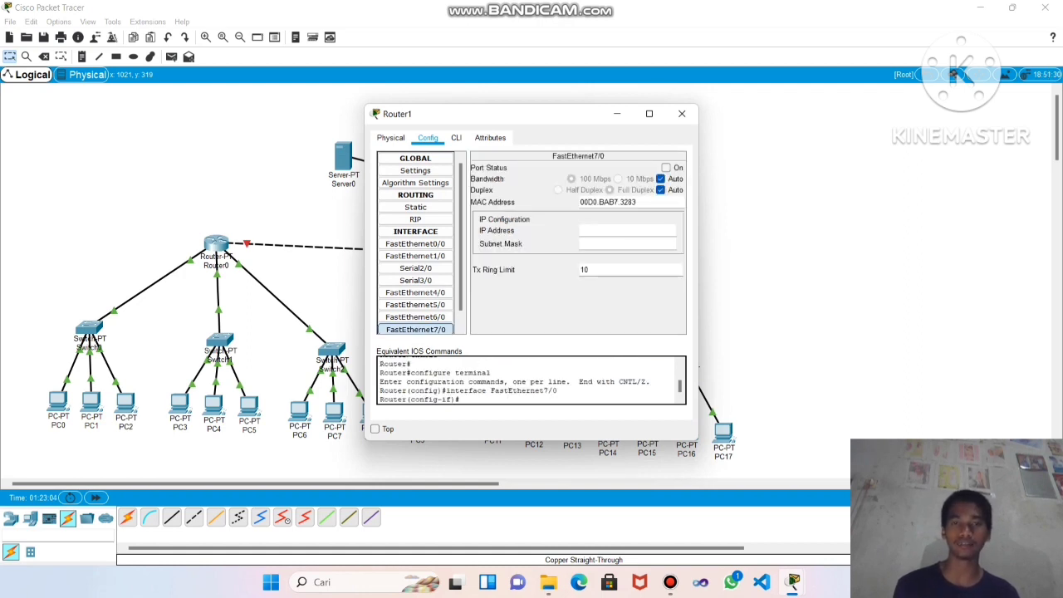
pyautogui.write('192')
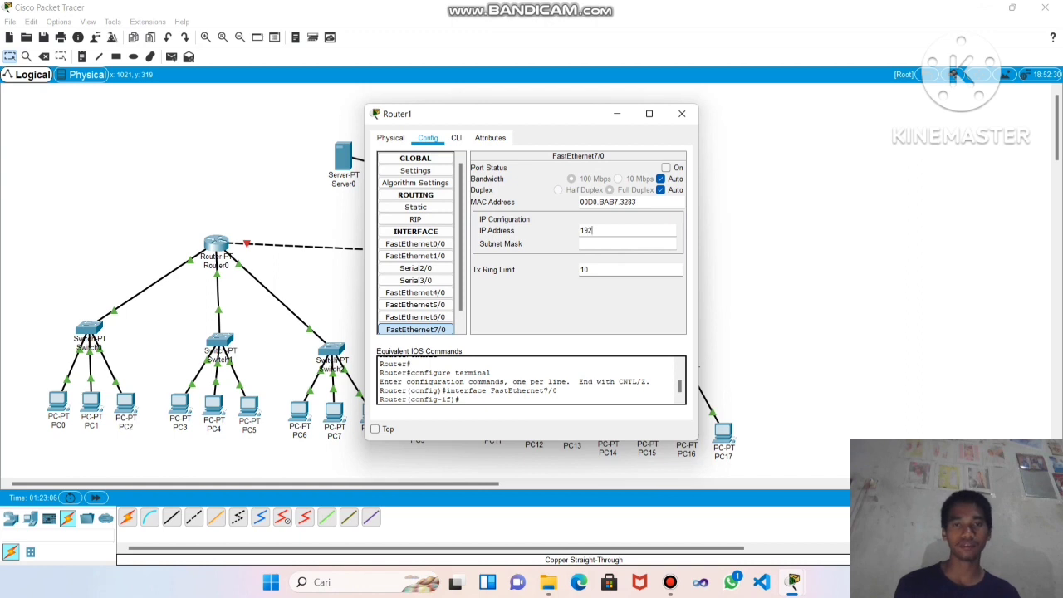
pyautogui.write('.168')
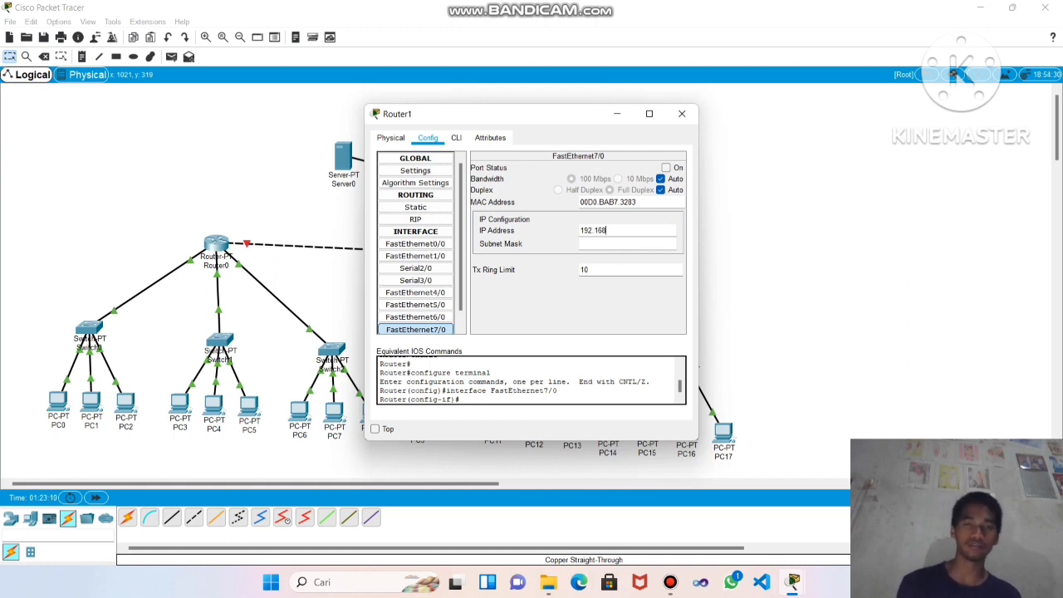
pyautogui.write('.1')
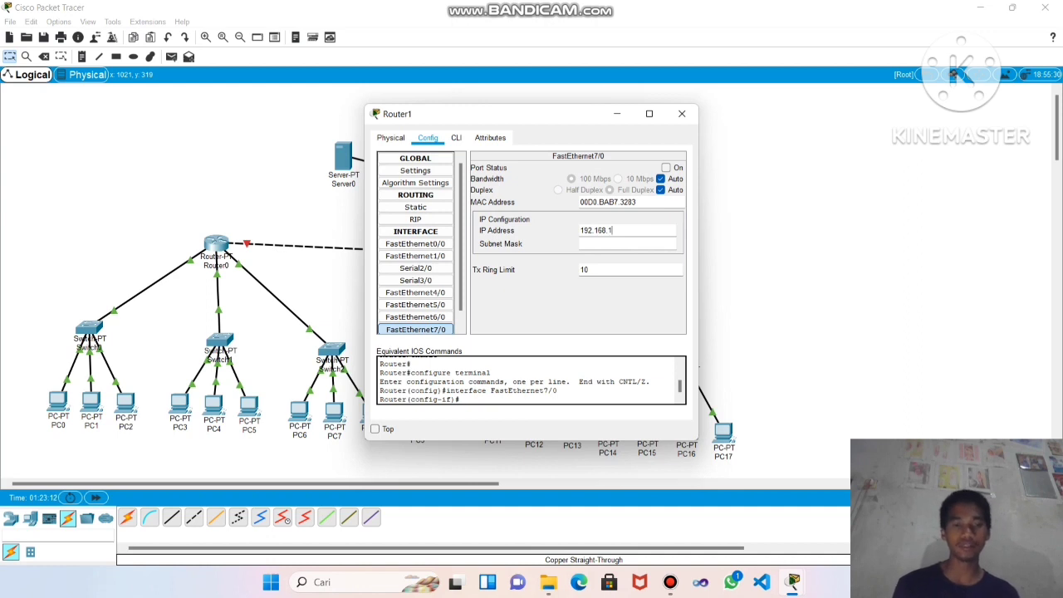
pyautogui.write('0')
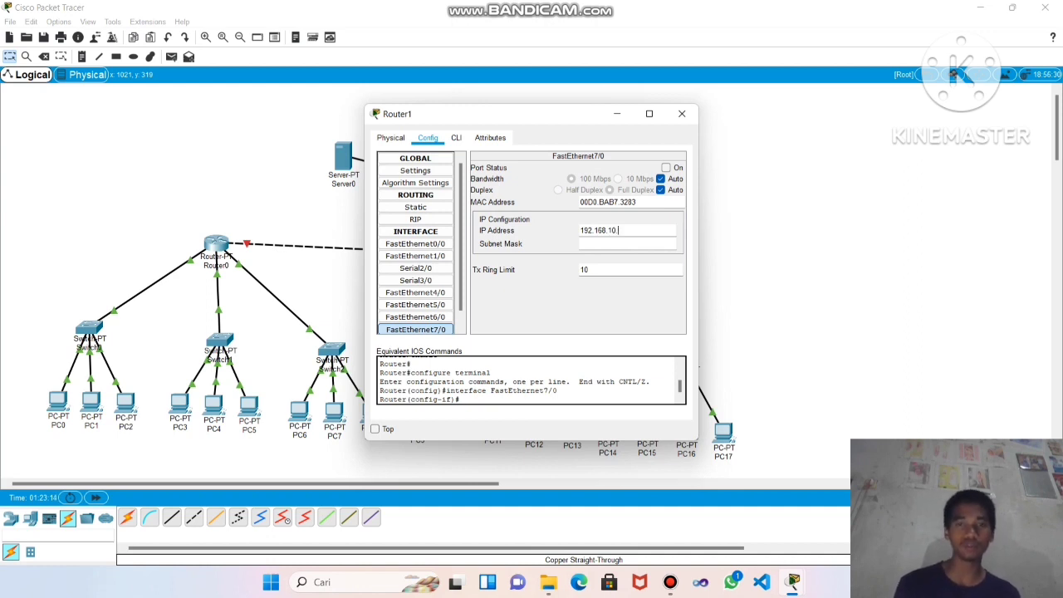
pyautogui.write('.2')
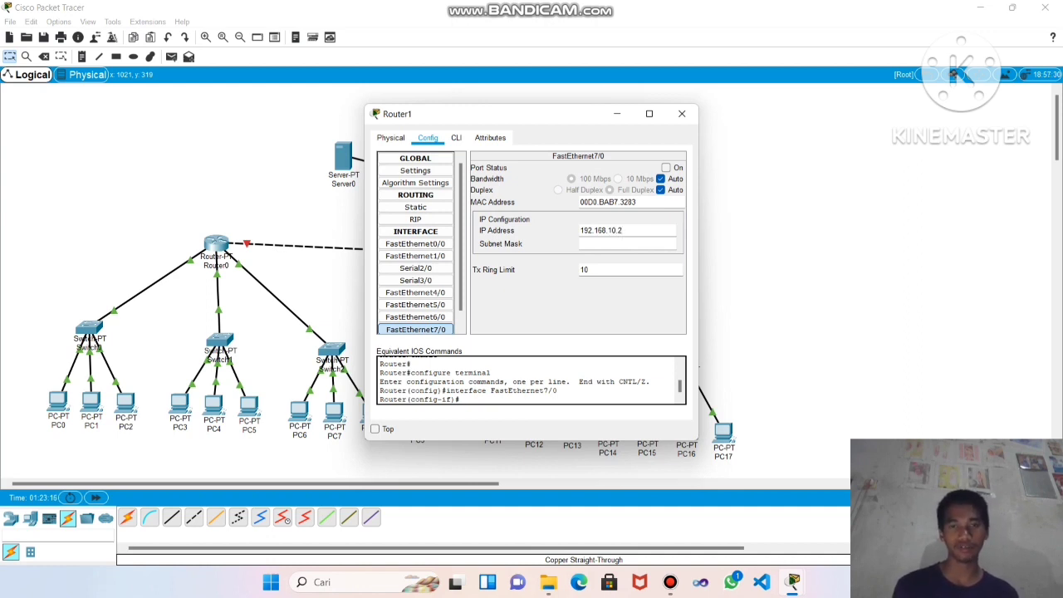
pyautogui.click(585, 243)
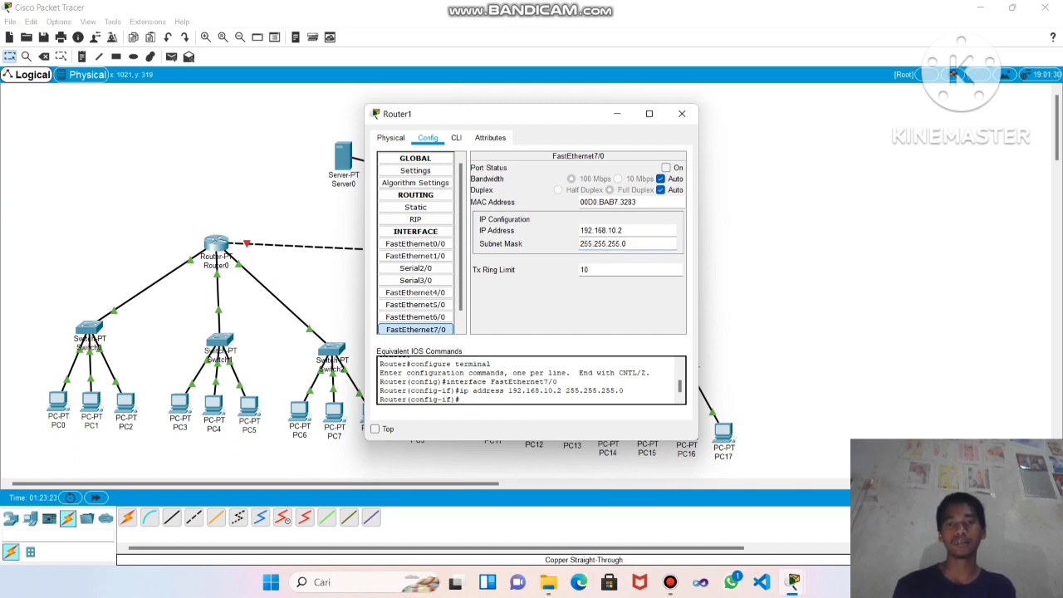
pyautogui.click(666, 168)
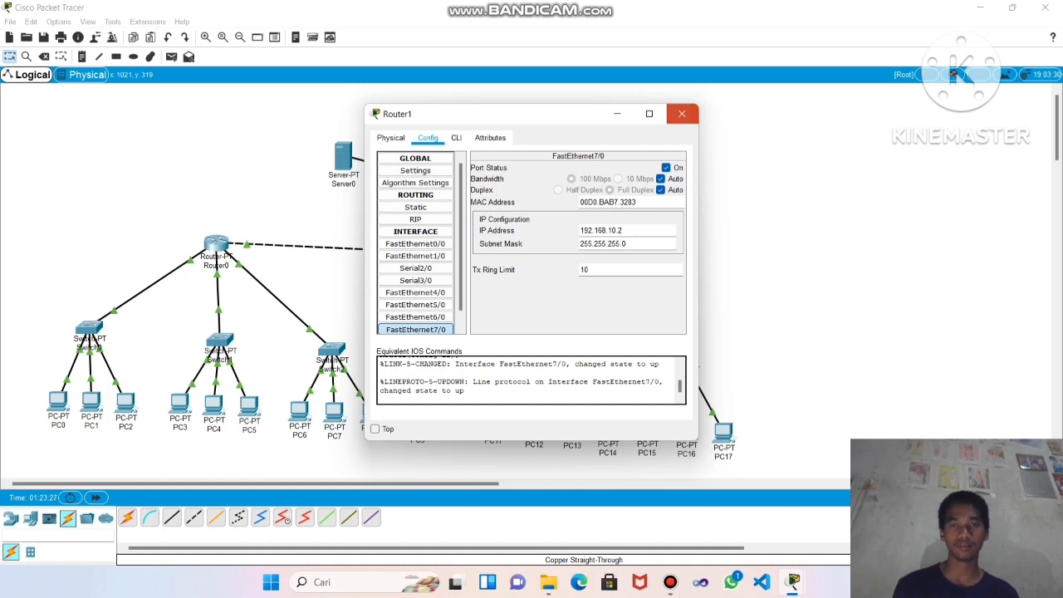
pyautogui.click(682, 114)
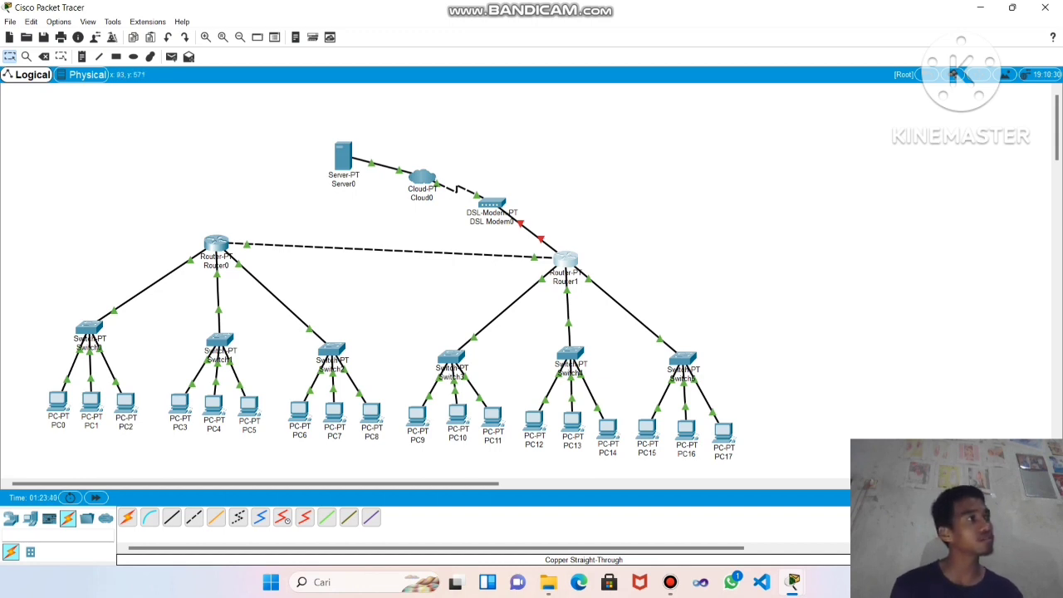
# Check the IP configuration PC0 received through DHCP and close its window
pyautogui.moveTo(52, 399)
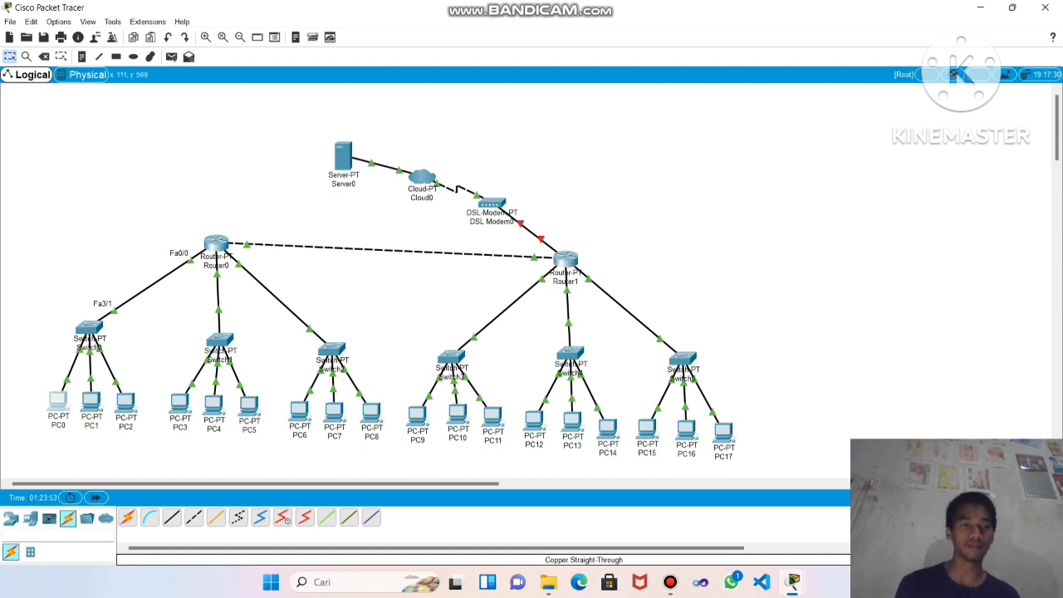
pyautogui.click(58, 401)
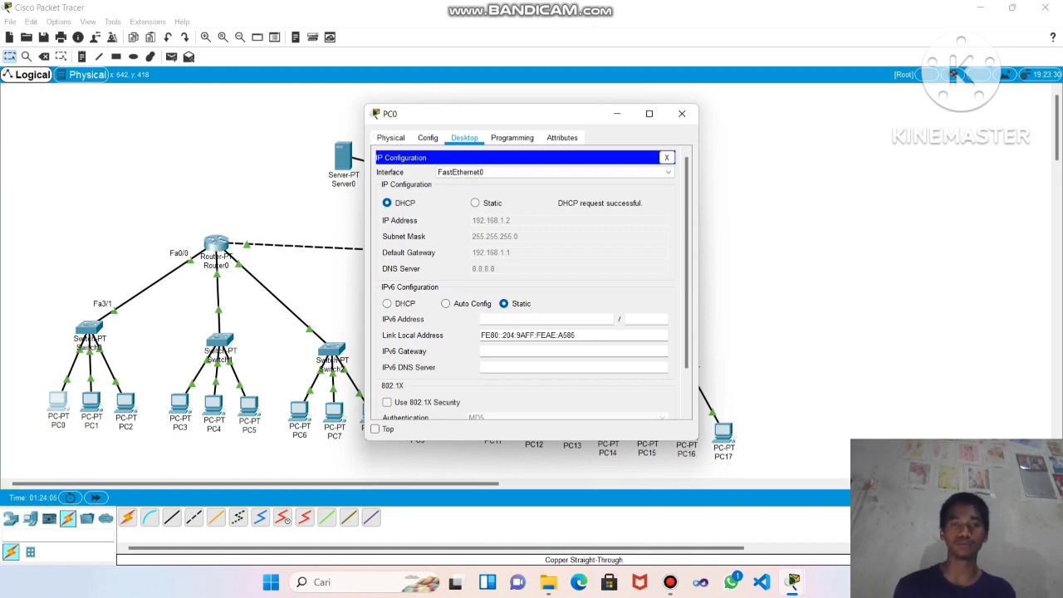
pyautogui.click(682, 113)
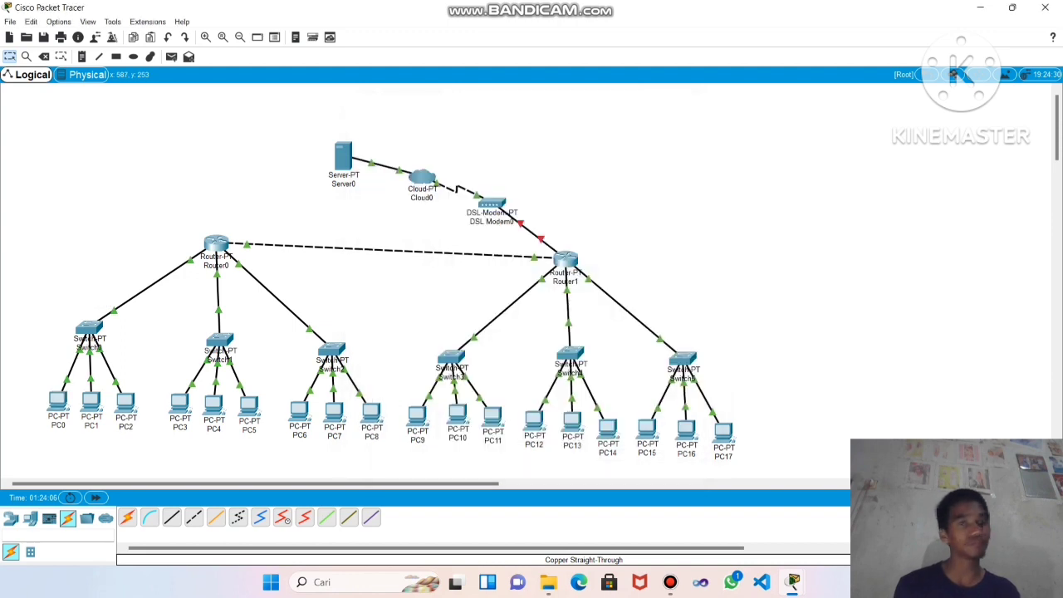
# Enter the RIP network address on Router0, beginning with 192.168.1
pyautogui.click(216, 242)
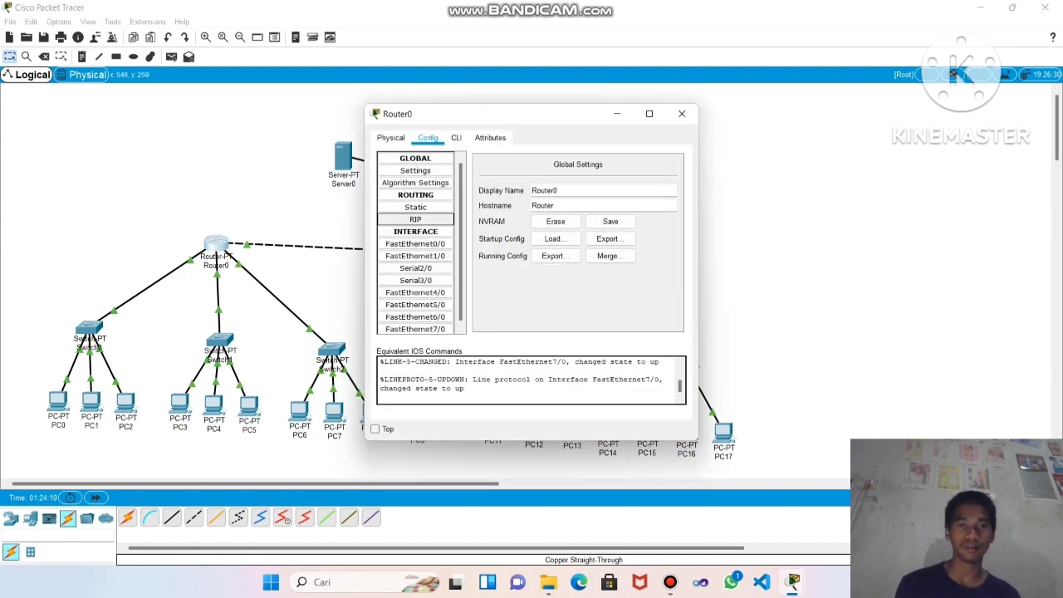
pyautogui.click(415, 219)
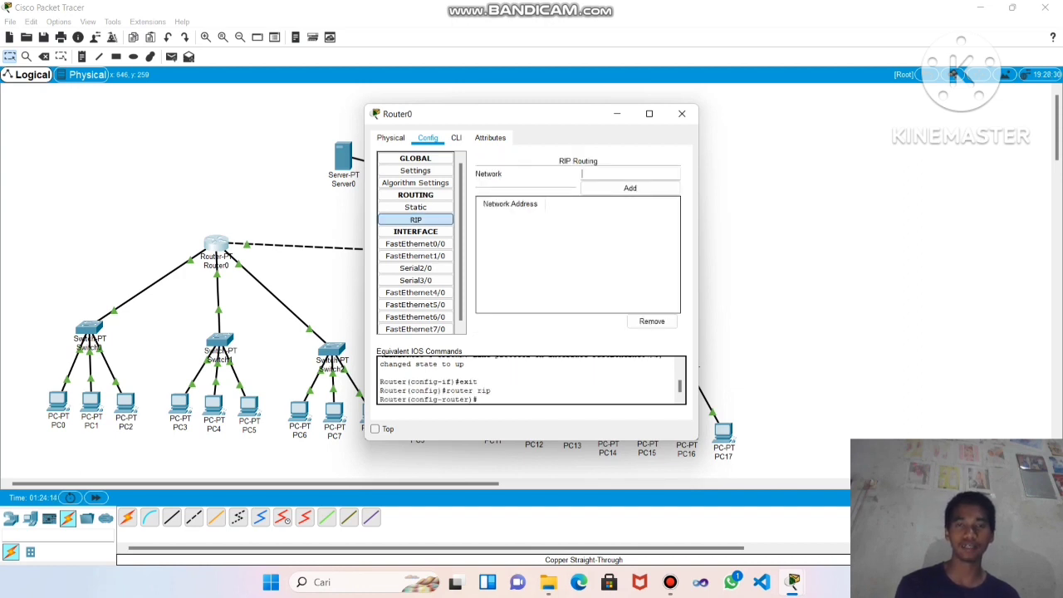
pyautogui.write('19')
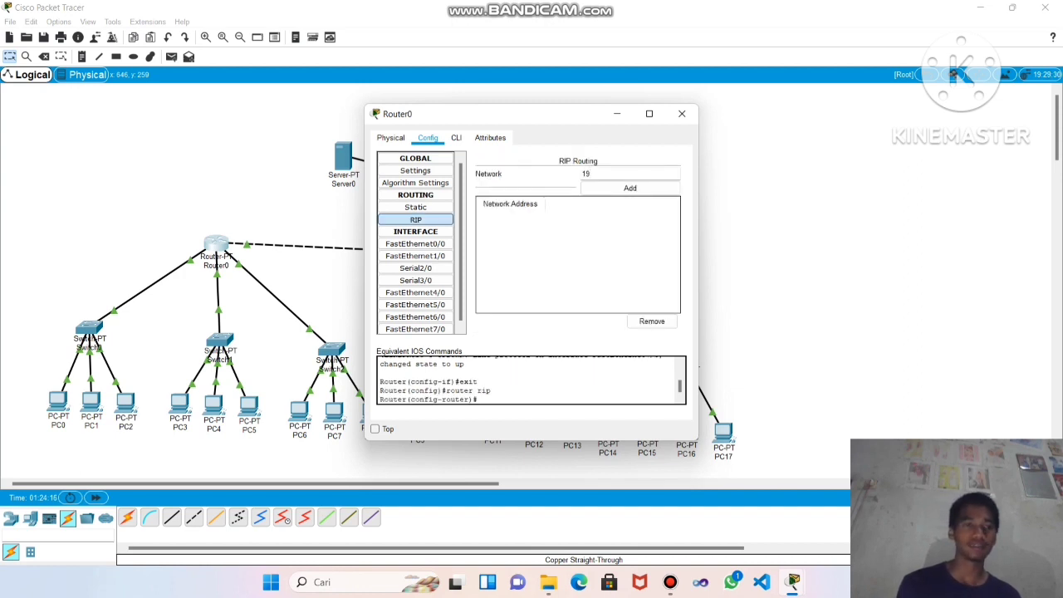
pyautogui.write('2')
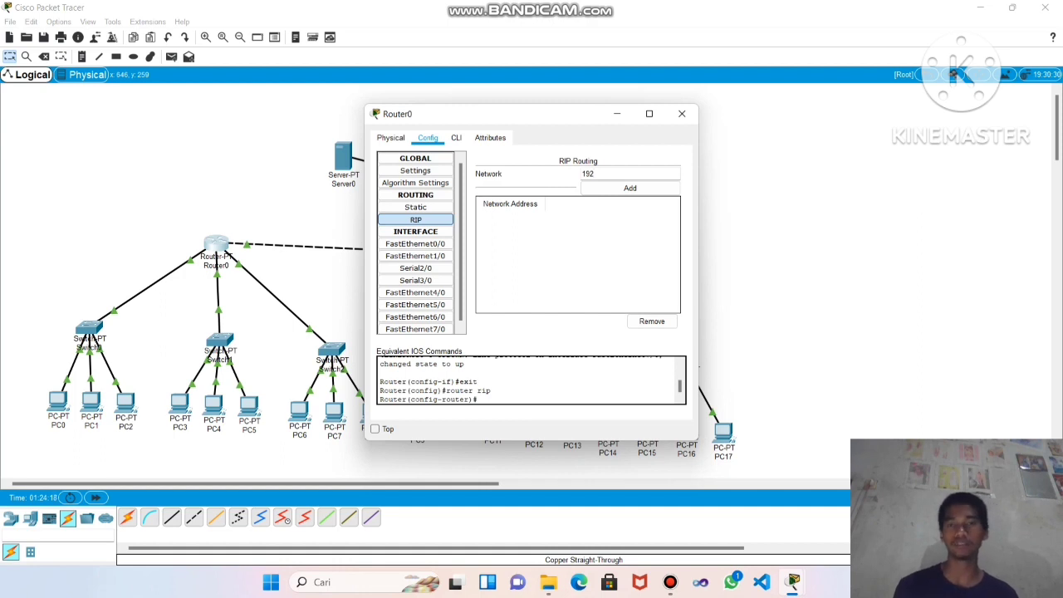
pyautogui.write('.168')
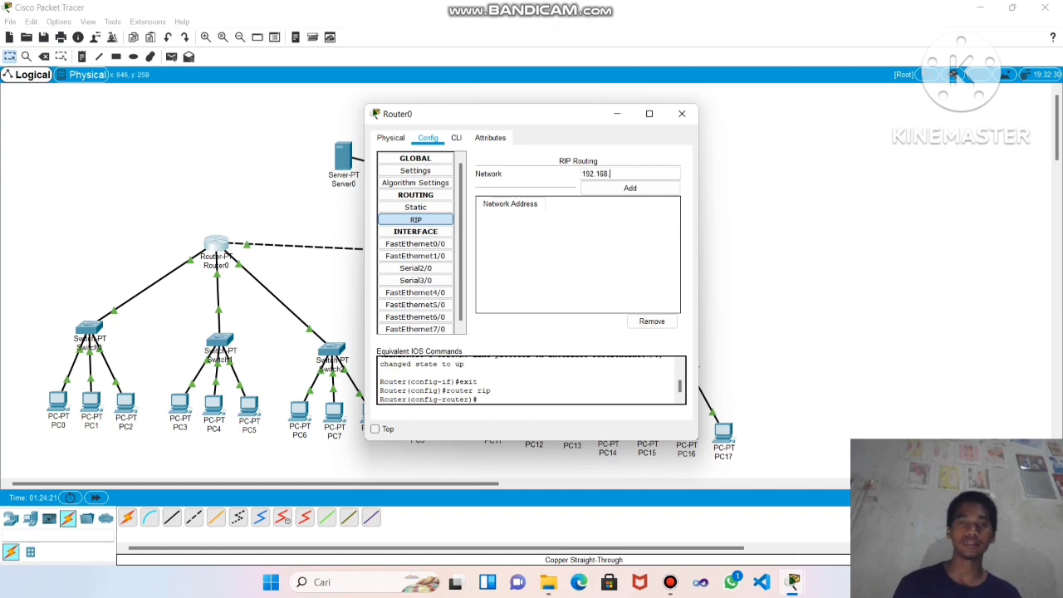
pyautogui.write('.')
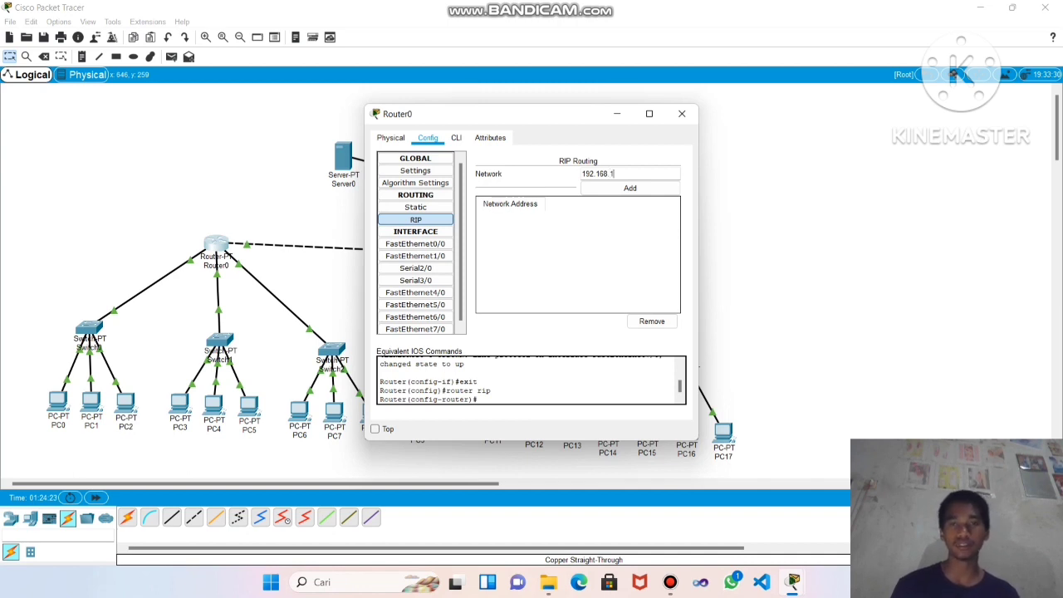
pyautogui.write('1')
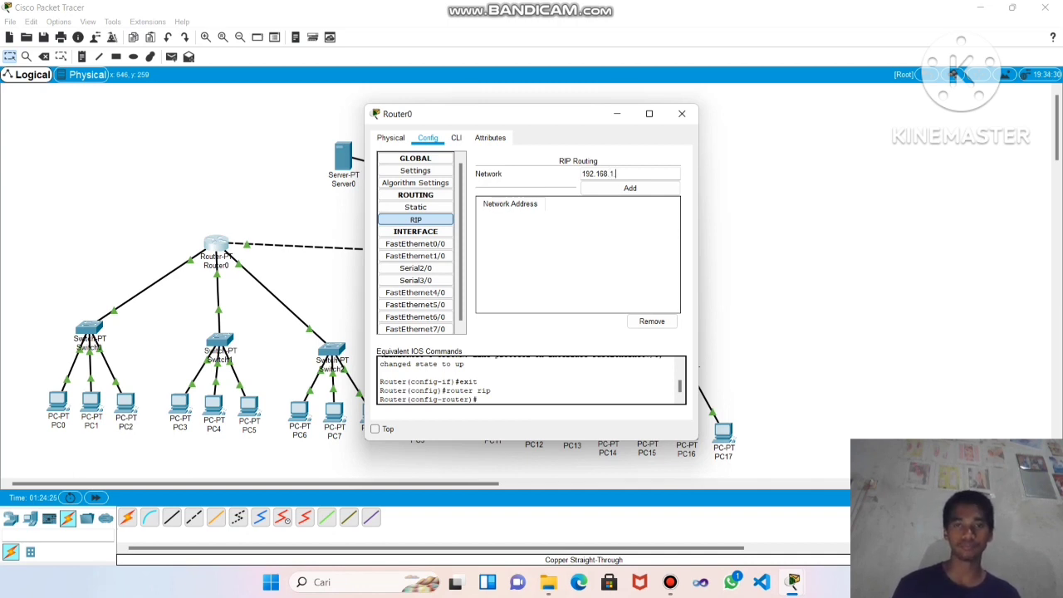
# Complete the network address 192.168.1.0 and add it to Router0's RIP routing
pyautogui.write('.0')
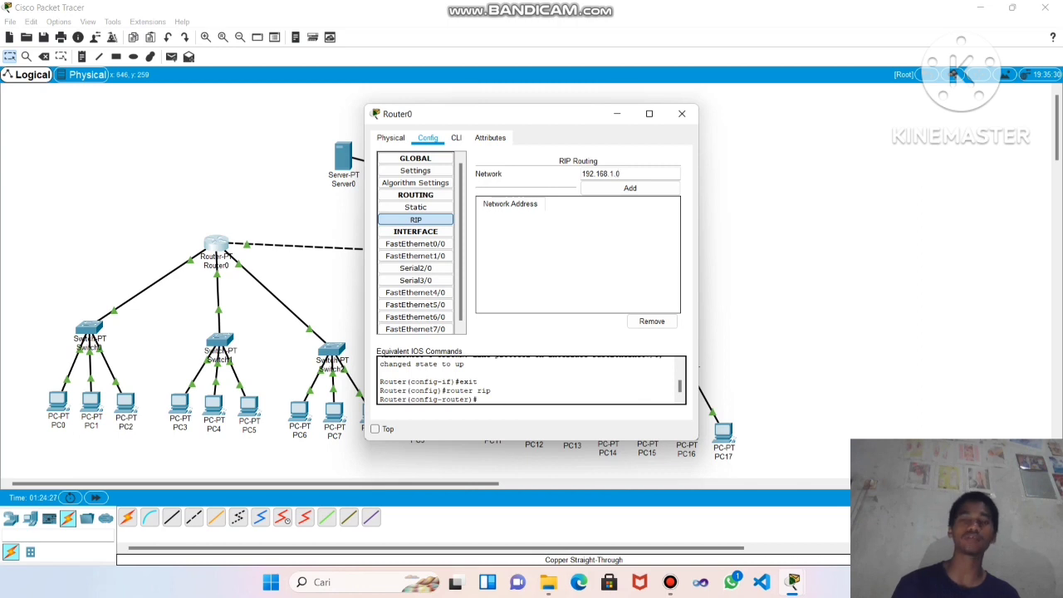
pyautogui.press('Tab')
pyautogui.press('Return')
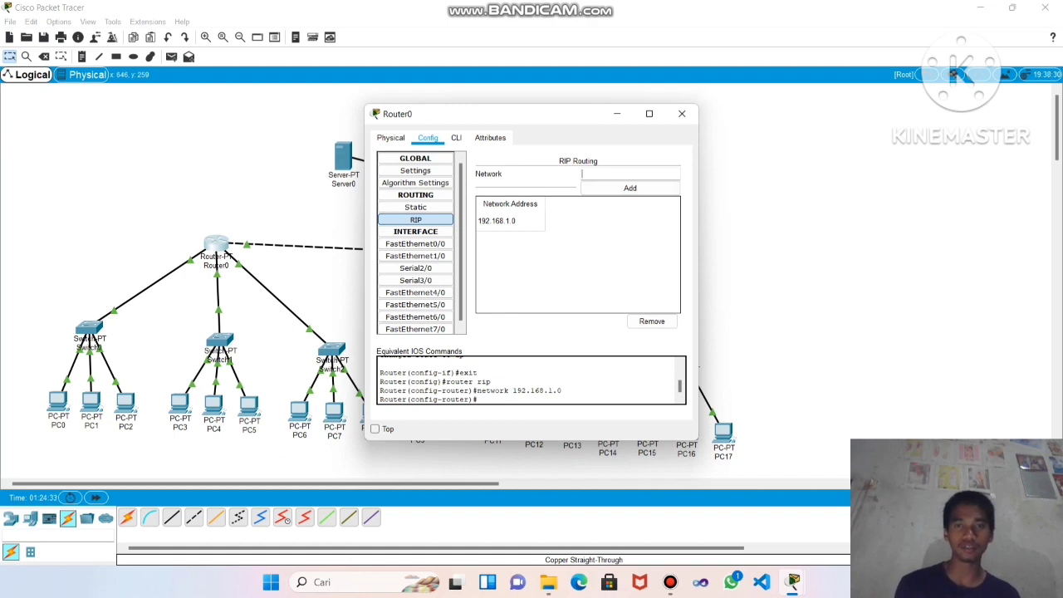
# Add the network 192.168.2.0 to Router0's RIP routing and close the router's configuration
pyautogui.write('192')
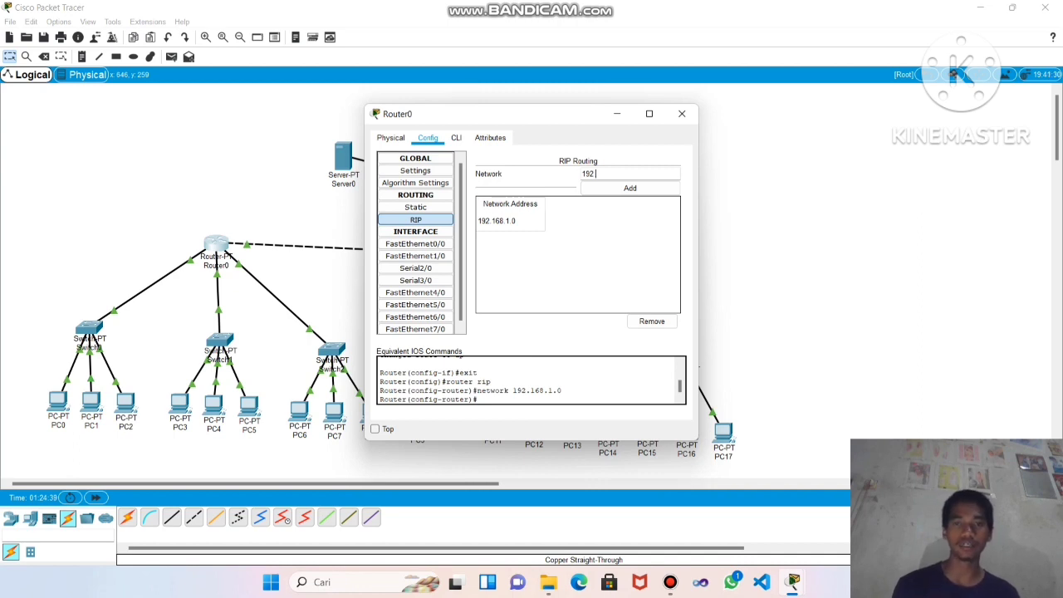
pyautogui.write('.16')
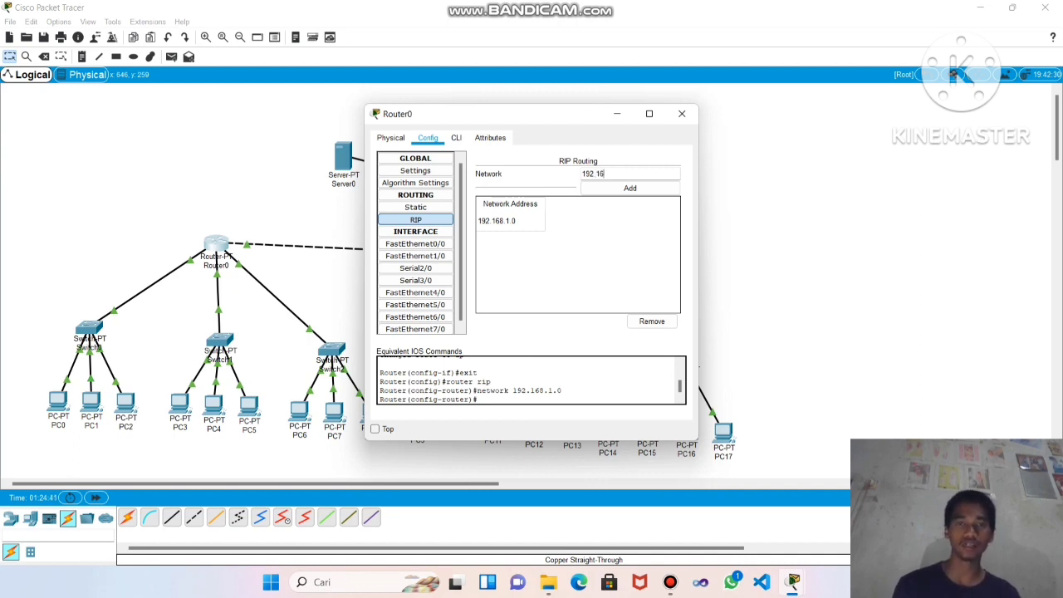
pyautogui.write('8.2')
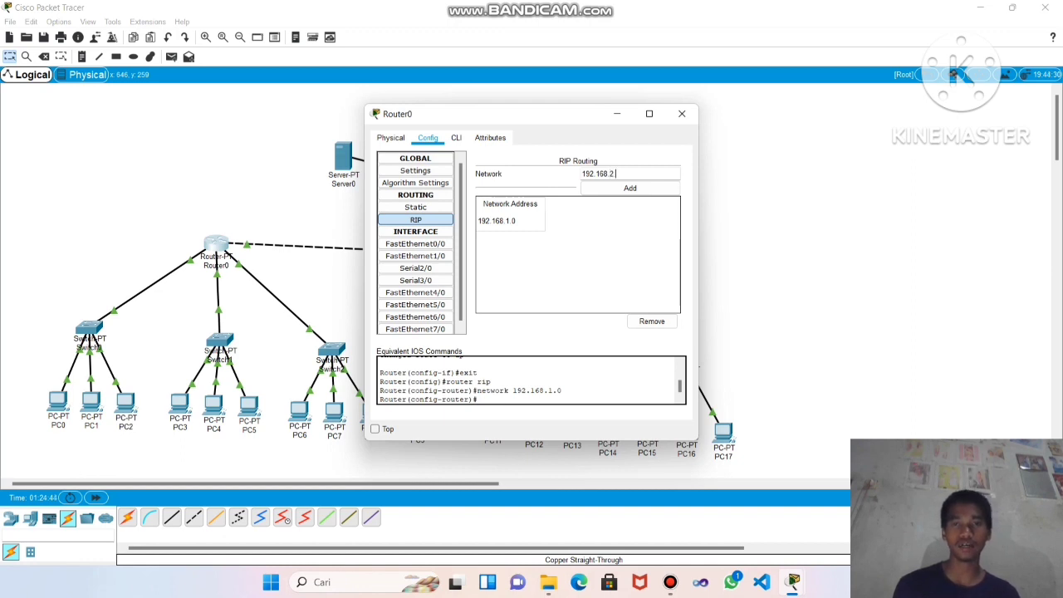
pyautogui.write('.0')
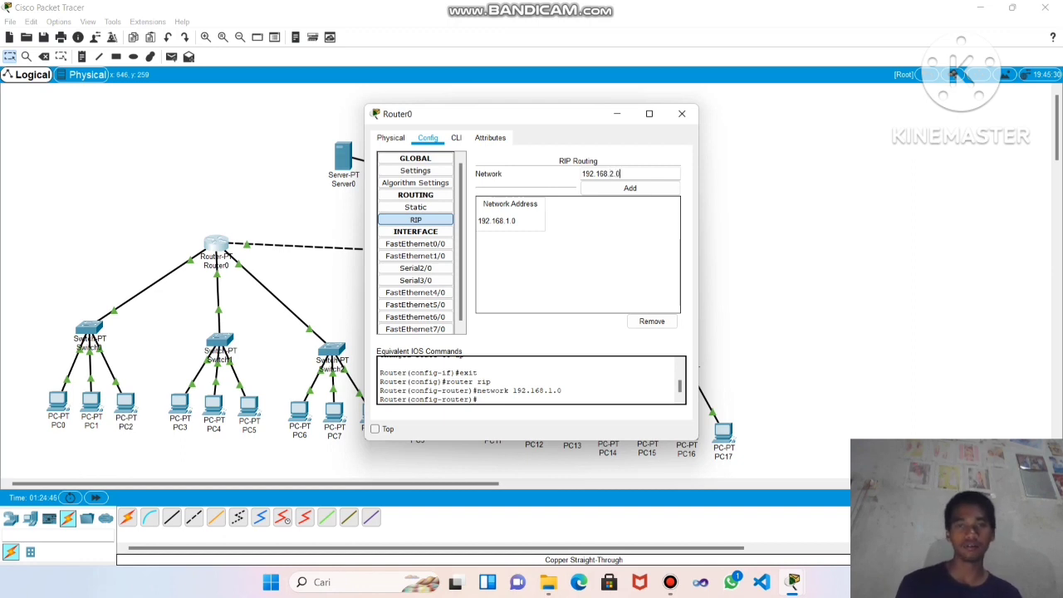
pyautogui.press('Return')
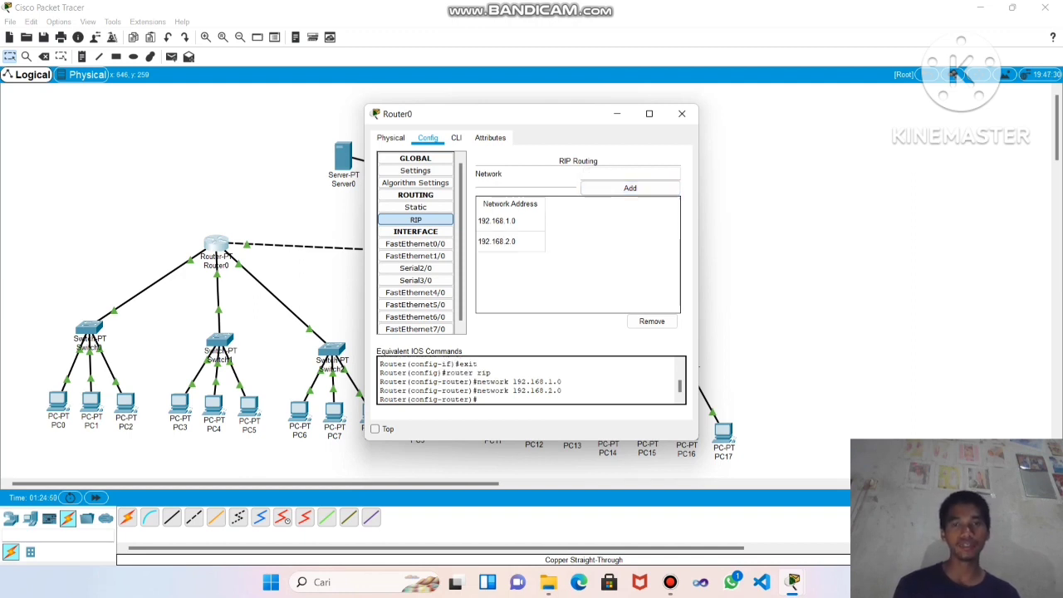
pyautogui.click(682, 113)
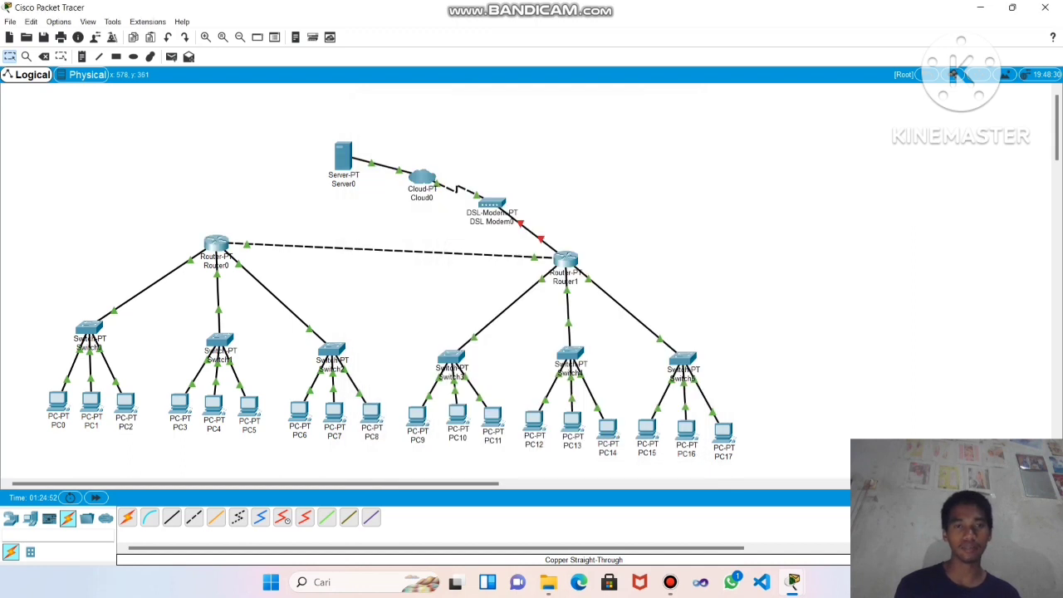
# Check PC6's IP configuration, and add its network 192.168.3.0 to Router0's RIP routing
pyautogui.click(300, 411)
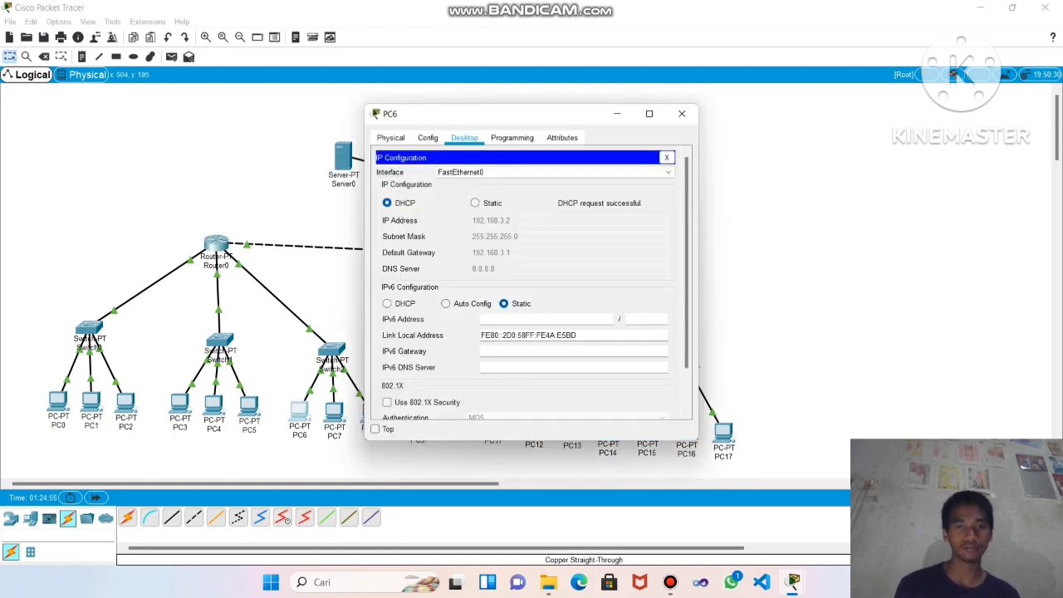
pyautogui.click(682, 114)
pyautogui.click(216, 244)
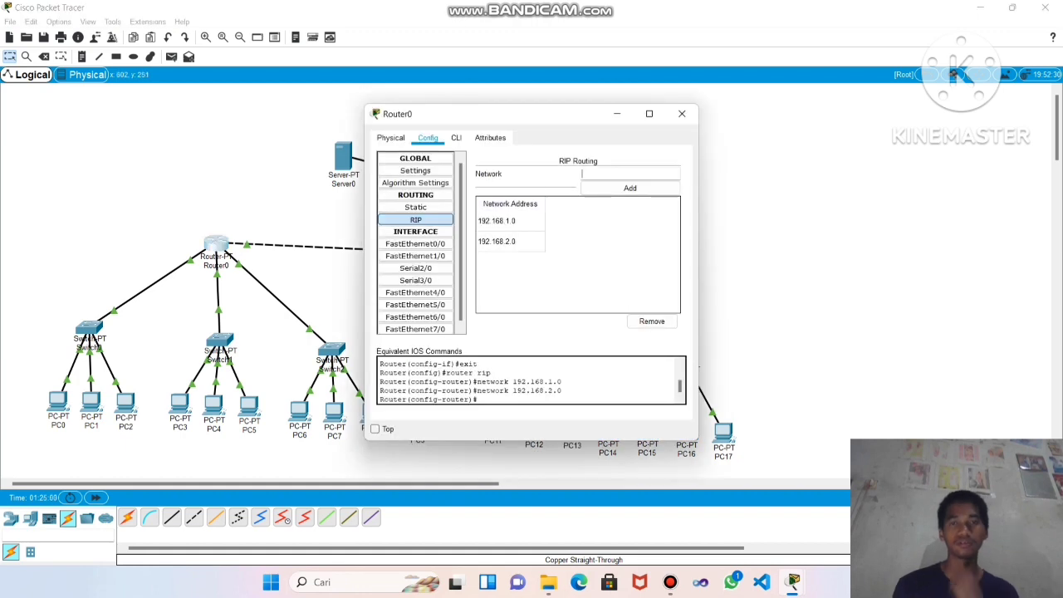
pyautogui.write('192')
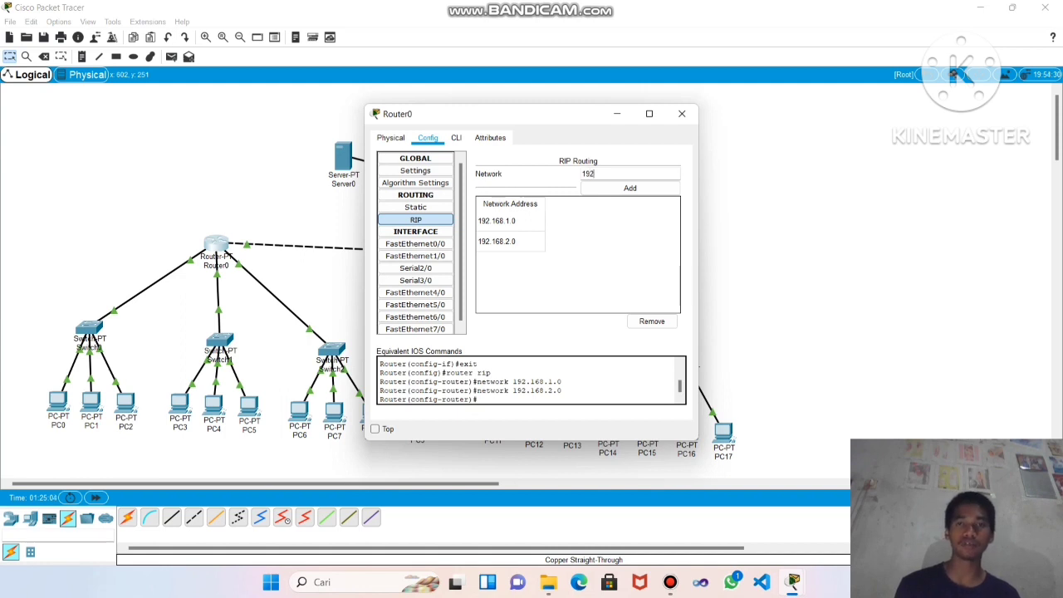
pyautogui.write('.16')
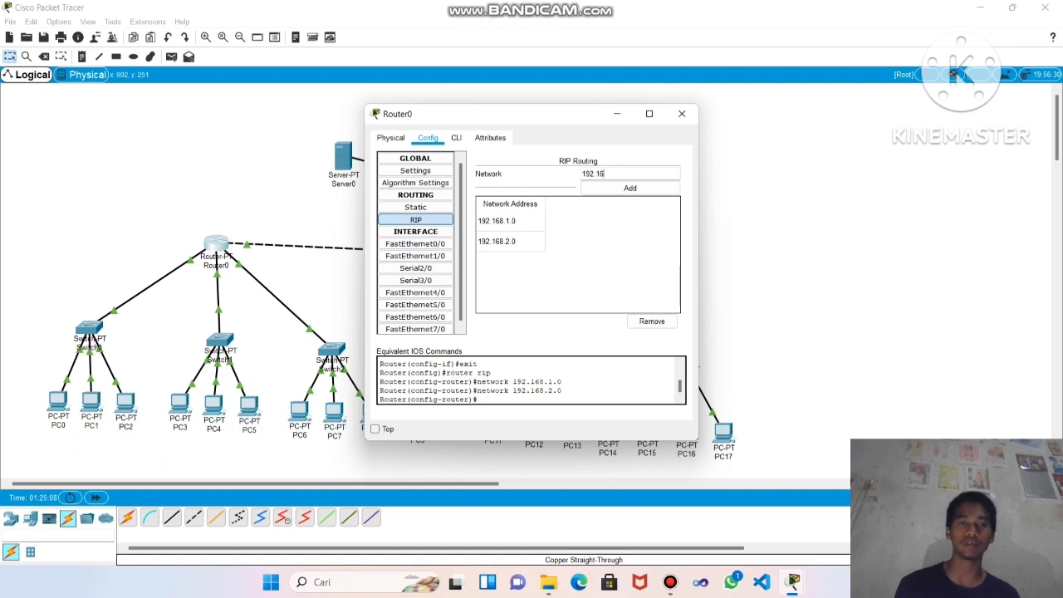
pyautogui.write('8')
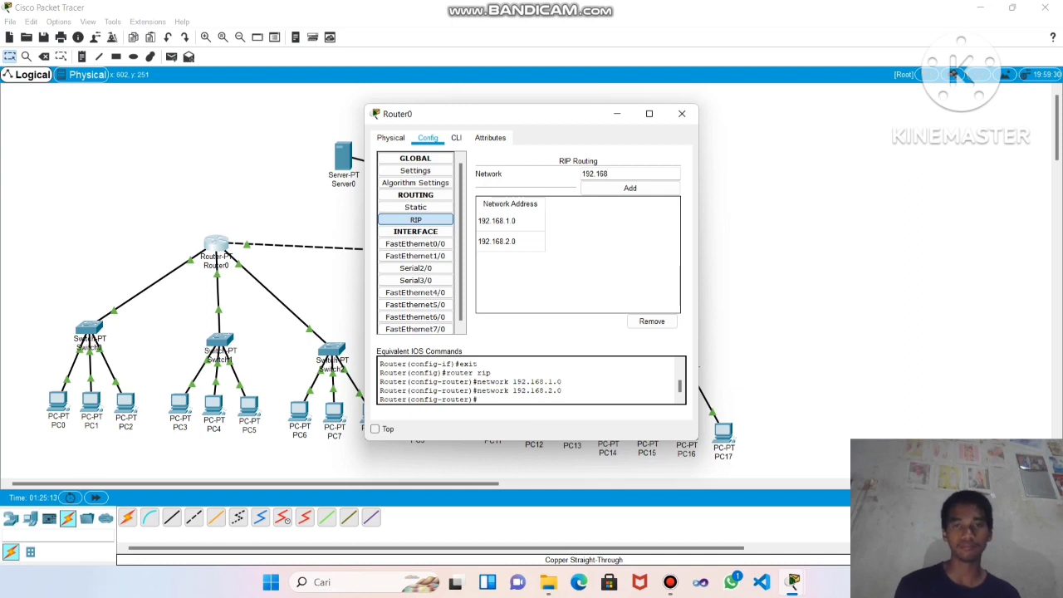
pyautogui.write('.')
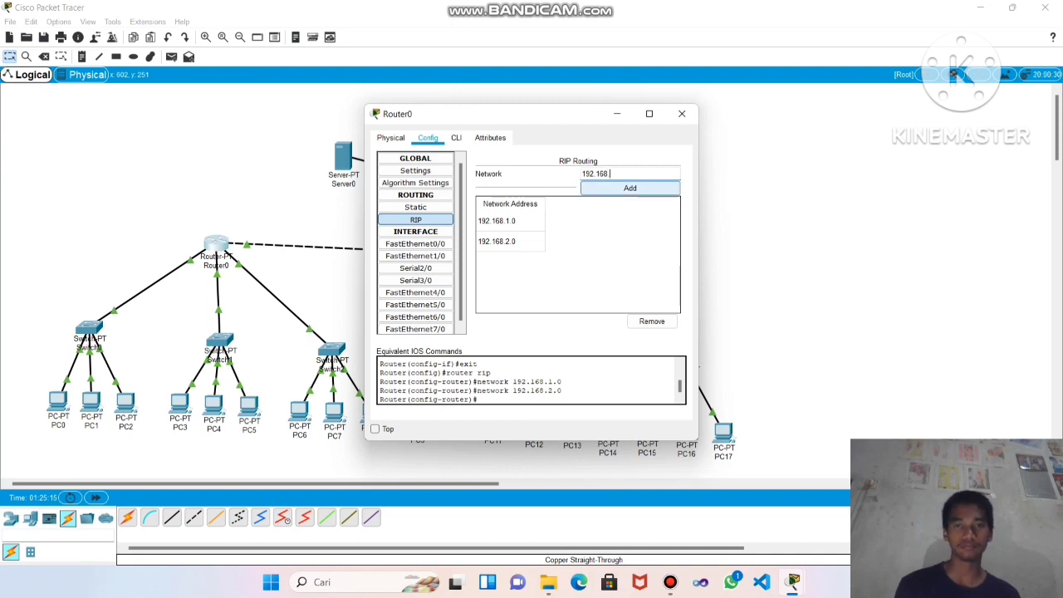
pyautogui.write('3')
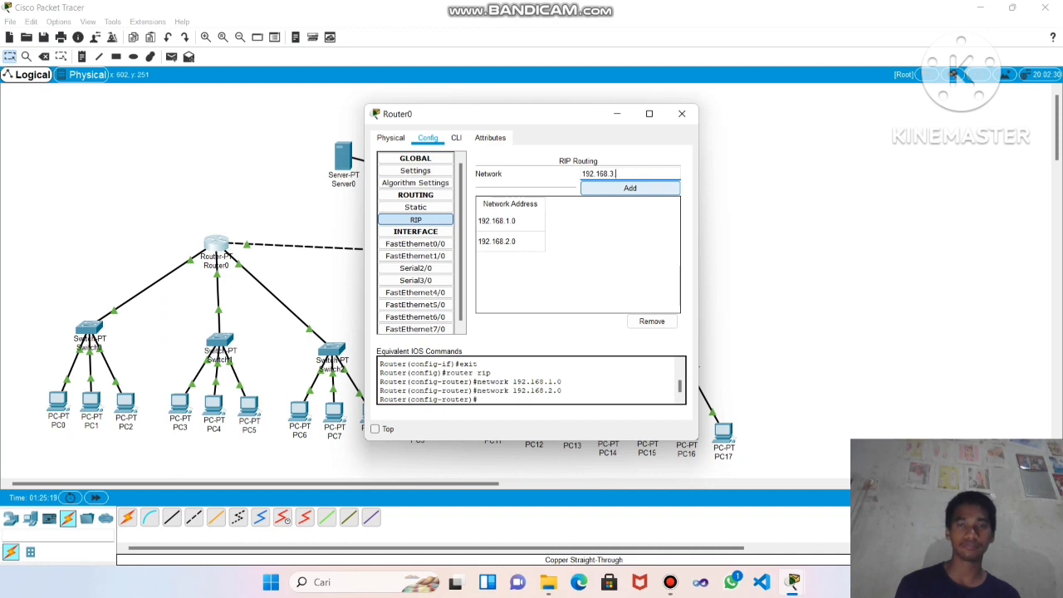
pyautogui.write('.0')
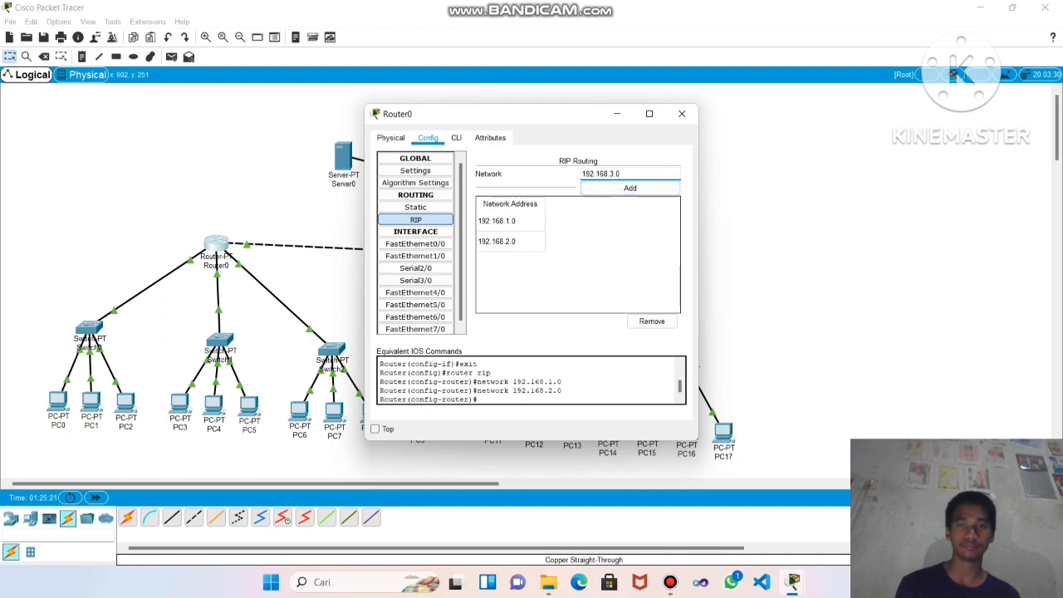
pyautogui.click(631, 188)
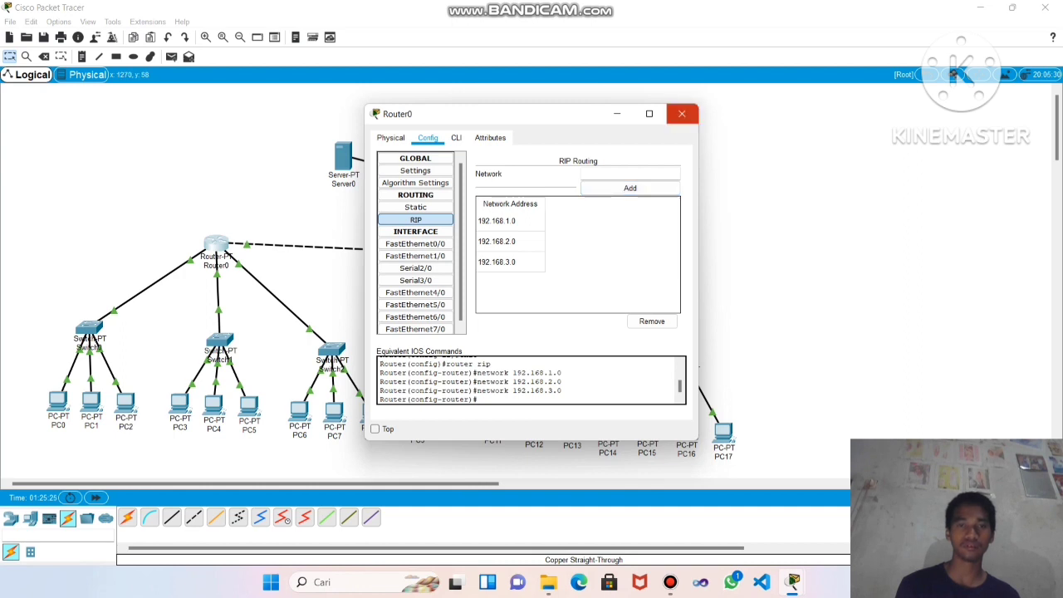
pyautogui.click(682, 114)
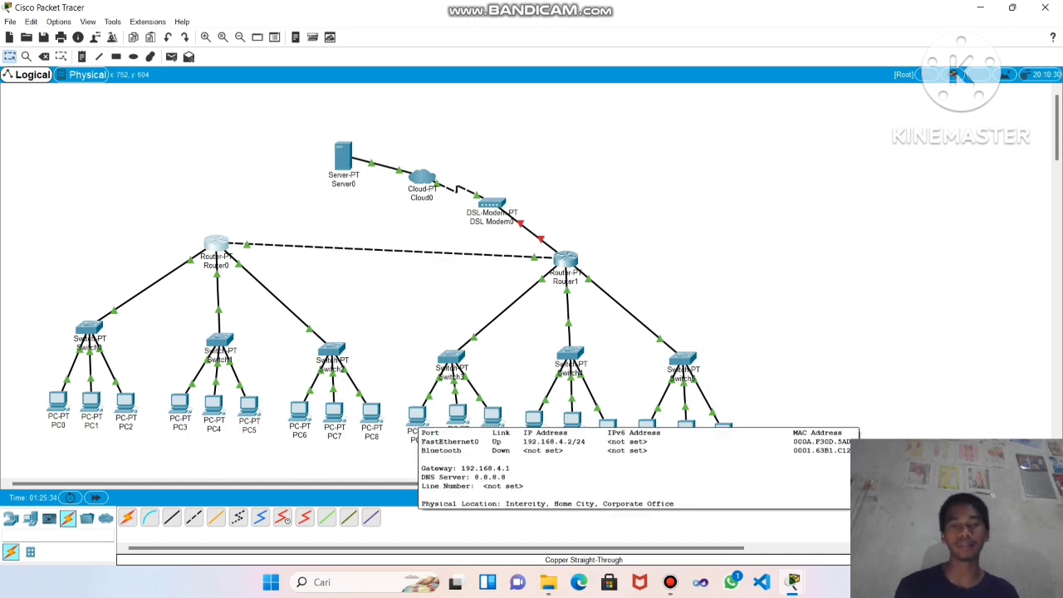
# Check the IP configurations of PC9, PC12 and PC15 to identify the networks behind Router1
pyautogui.click(417, 416)
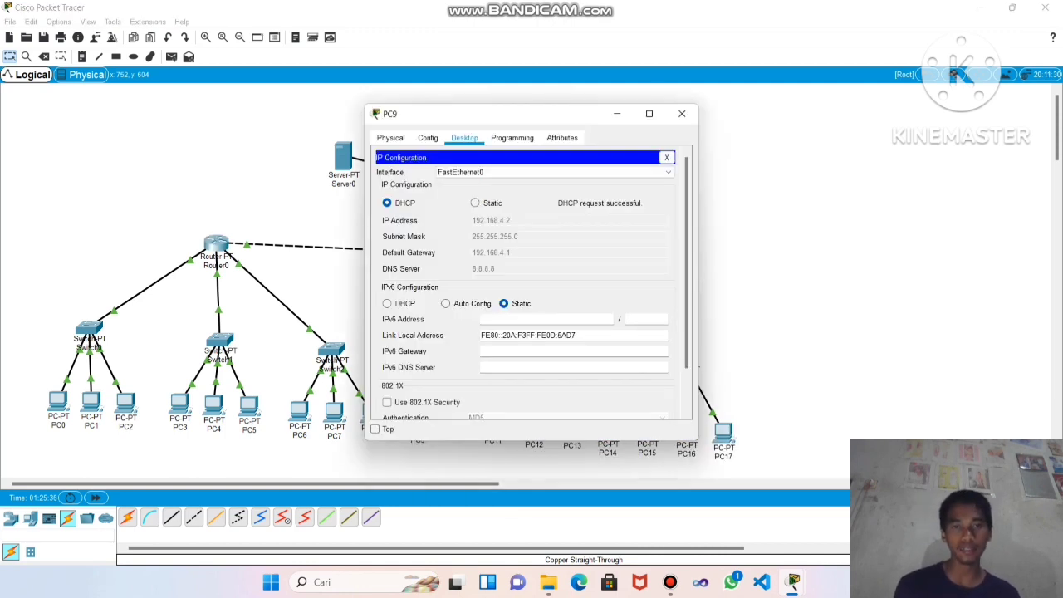
pyautogui.click(682, 113)
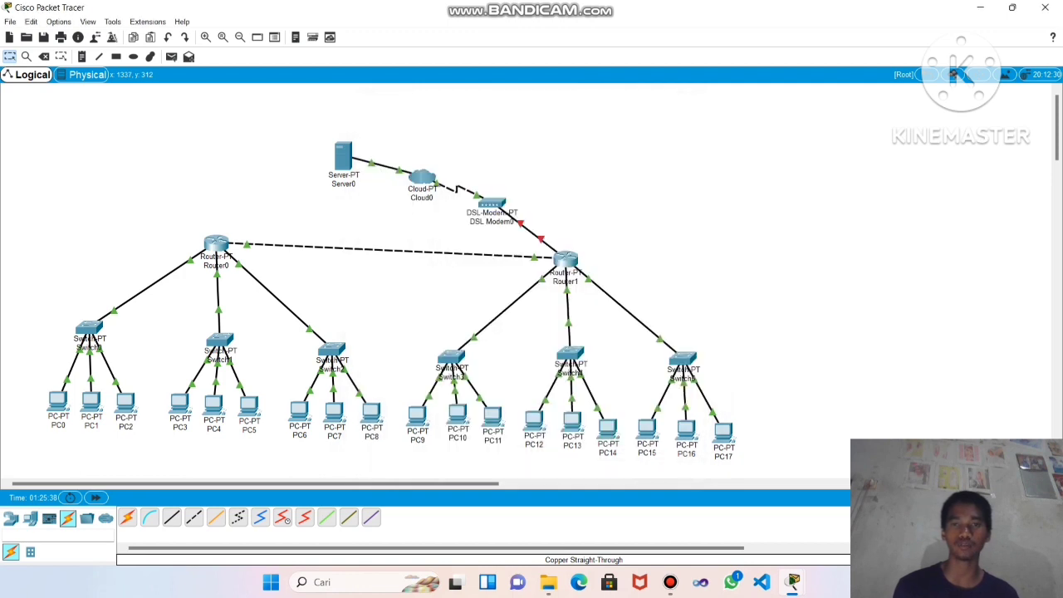
pyautogui.click(535, 420)
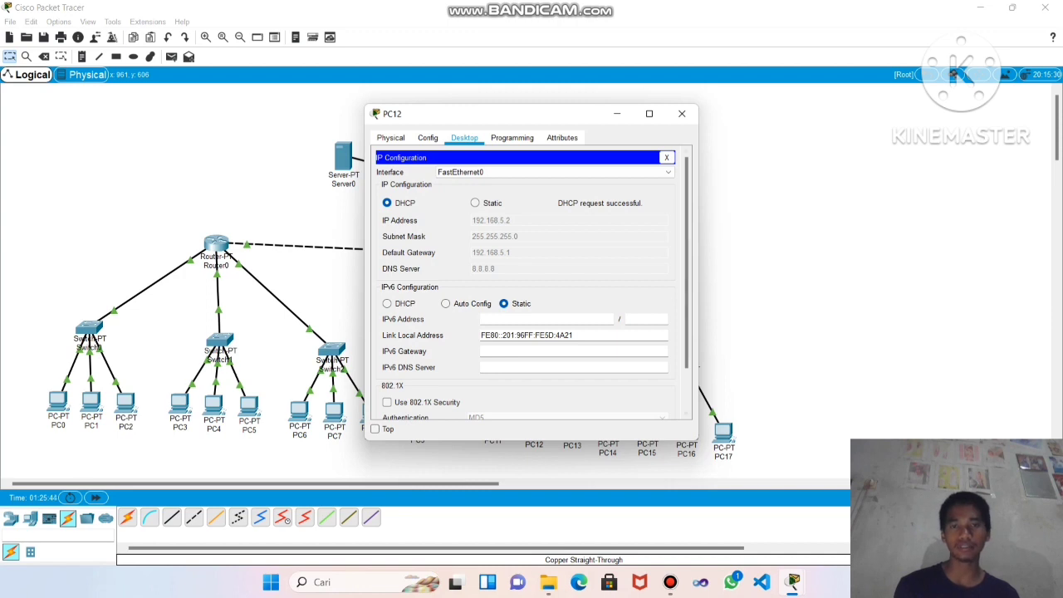
pyautogui.click(682, 114)
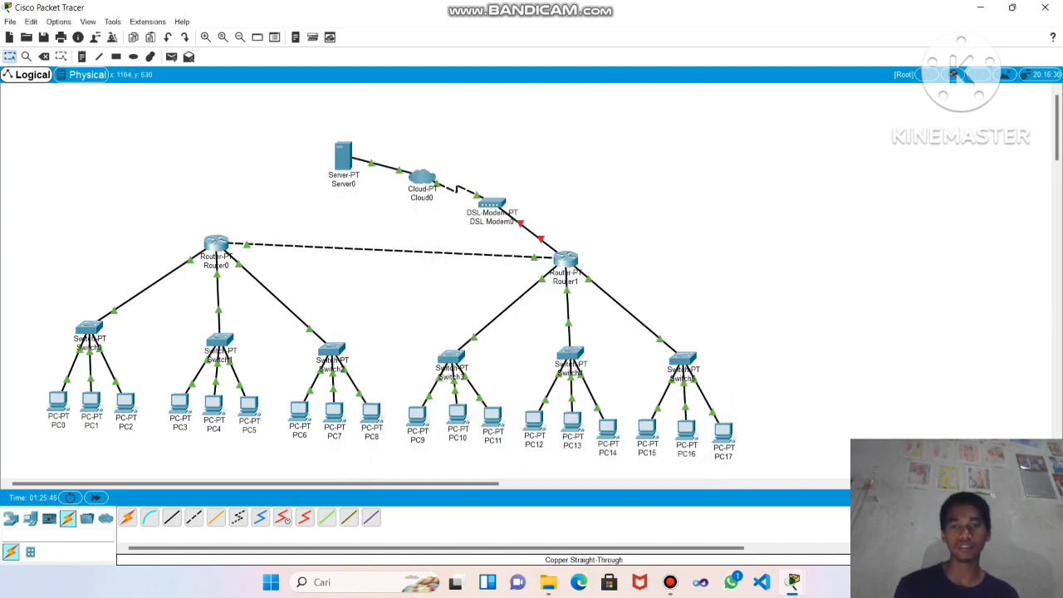
pyautogui.click(647, 428)
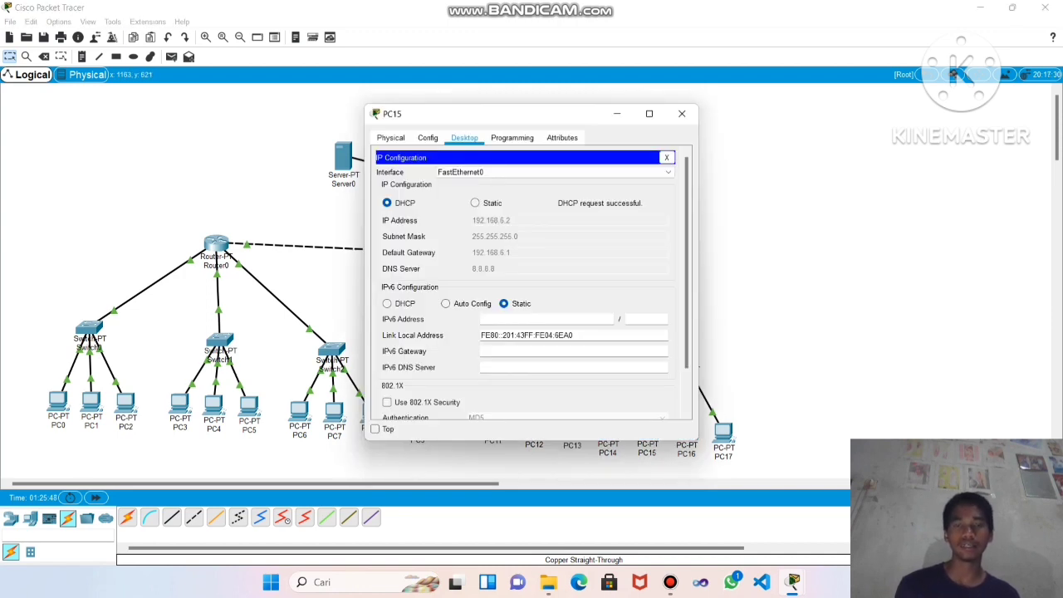
pyautogui.click(682, 114)
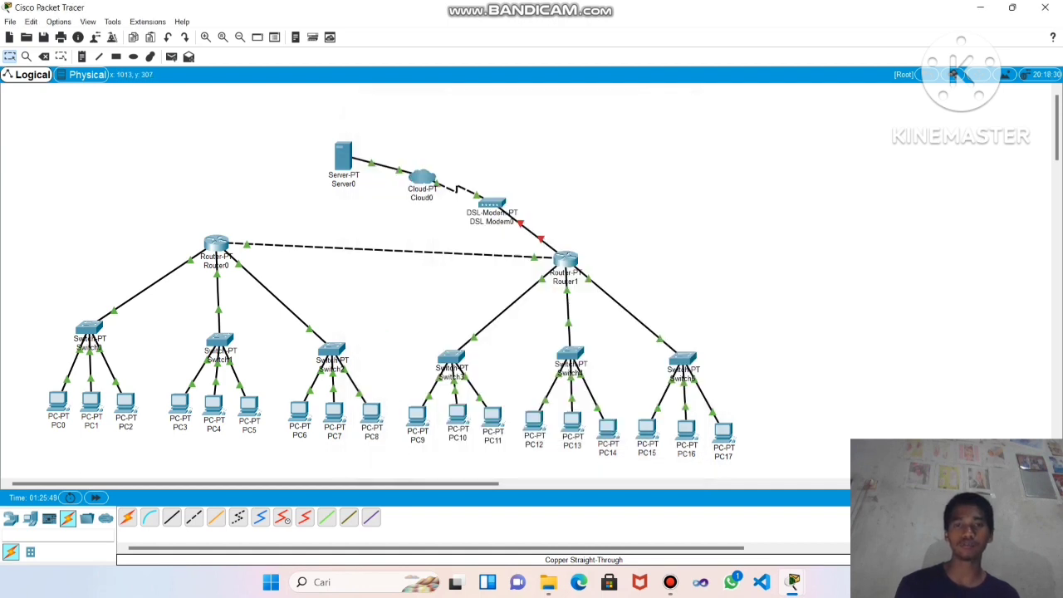
# Add the network 192.168.4.0 to Router1's RIP routing
pyautogui.click(565, 259)
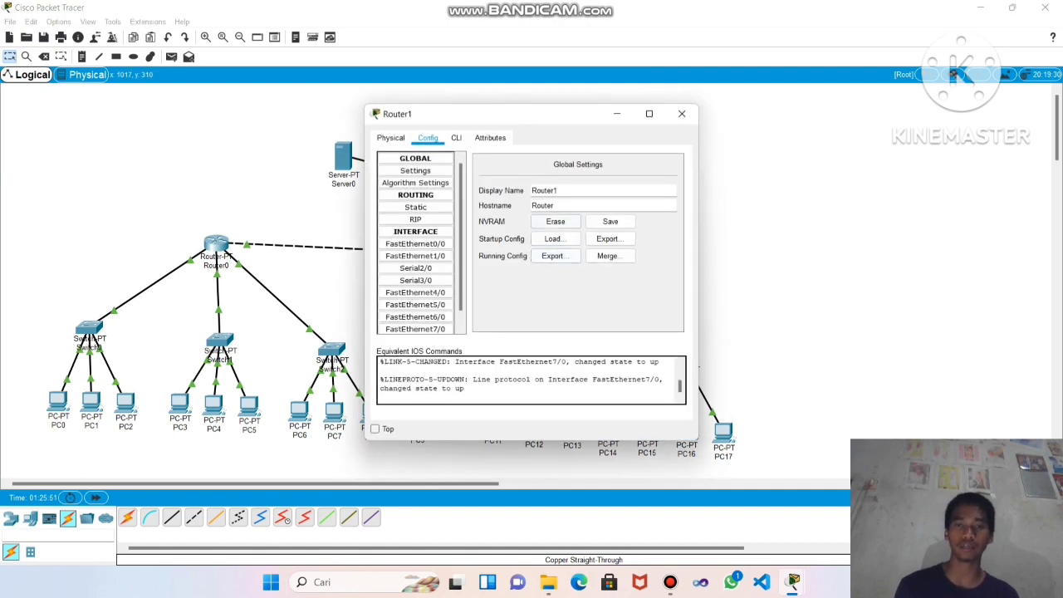
pyautogui.click(415, 219)
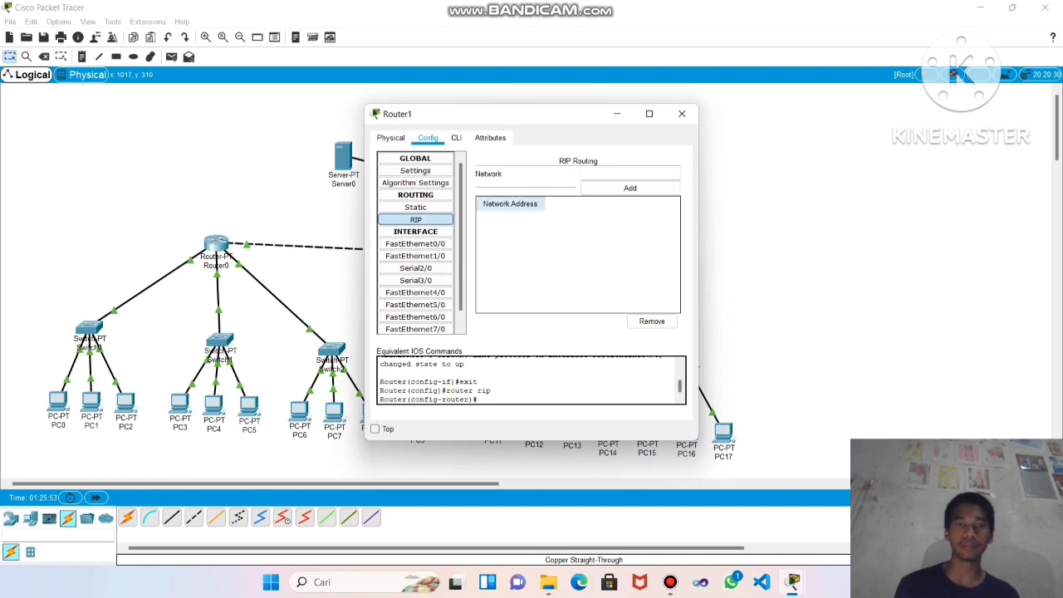
pyautogui.click(622, 174)
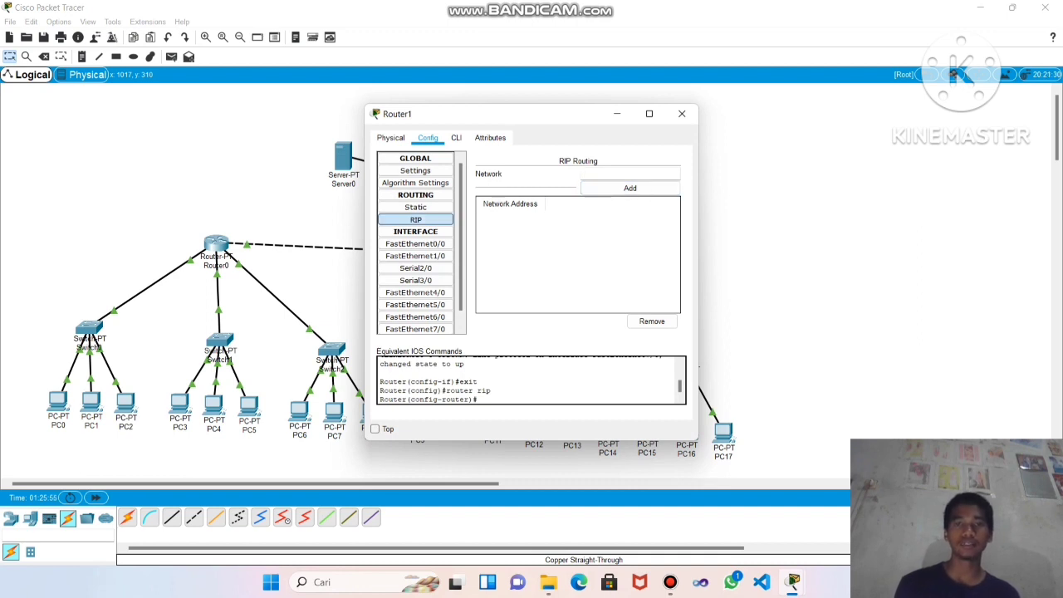
pyautogui.write('192')
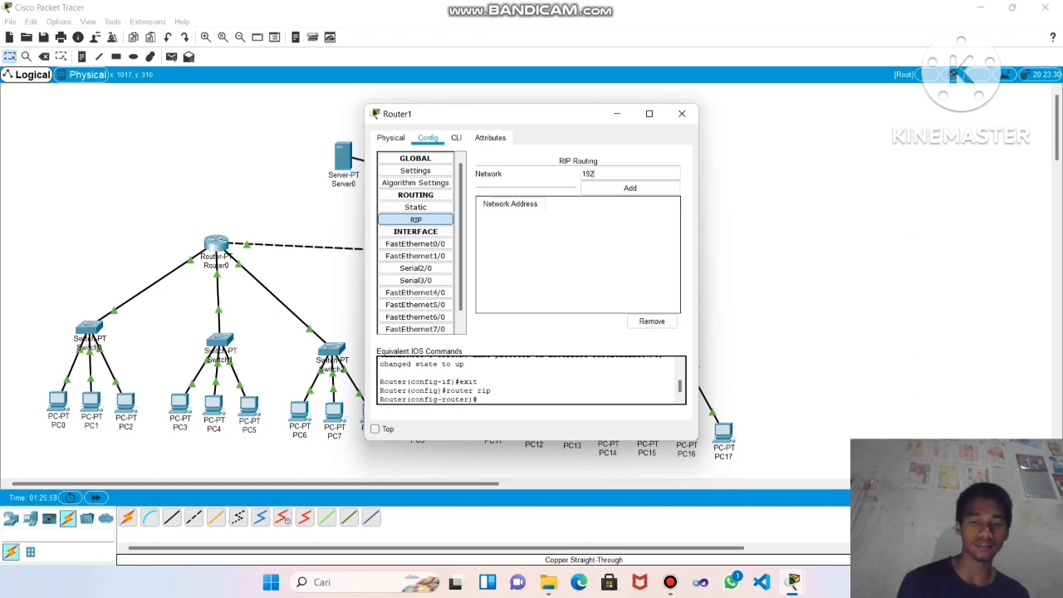
pyautogui.write('.168')
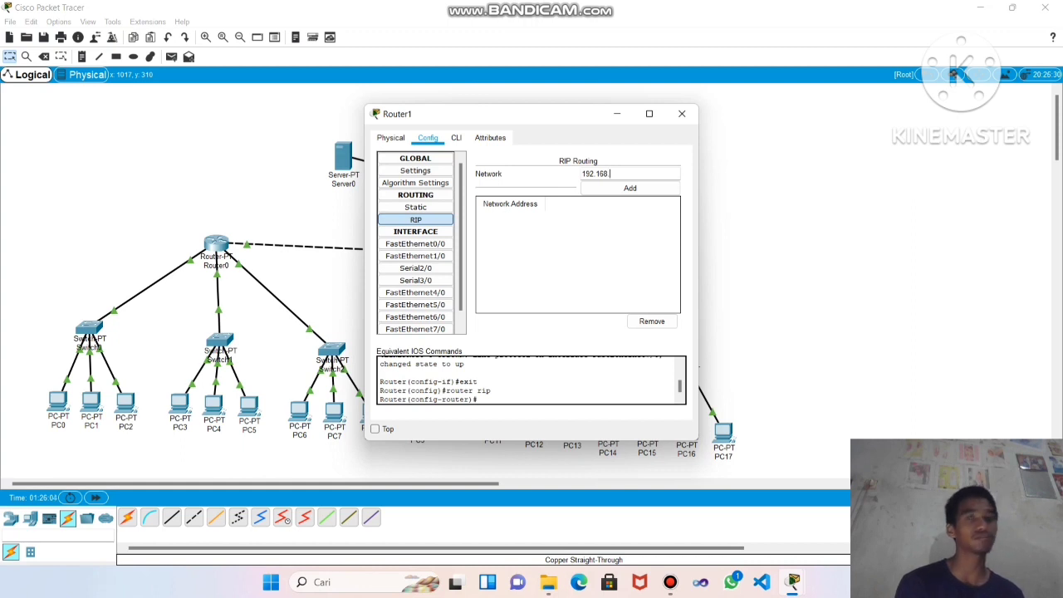
pyautogui.write('.4')
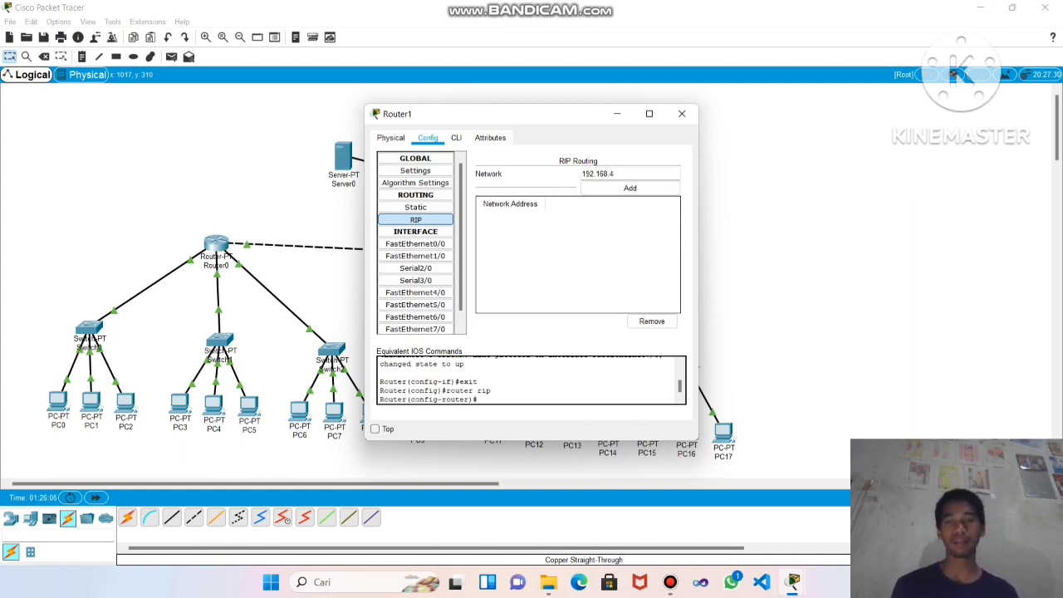
pyautogui.write('.0')
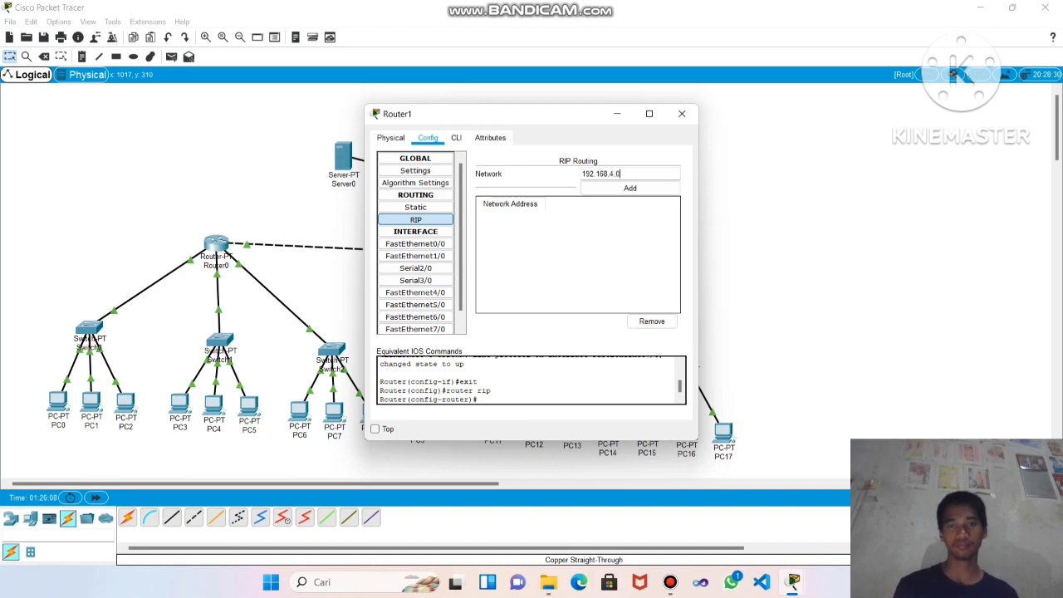
pyautogui.click(631, 187)
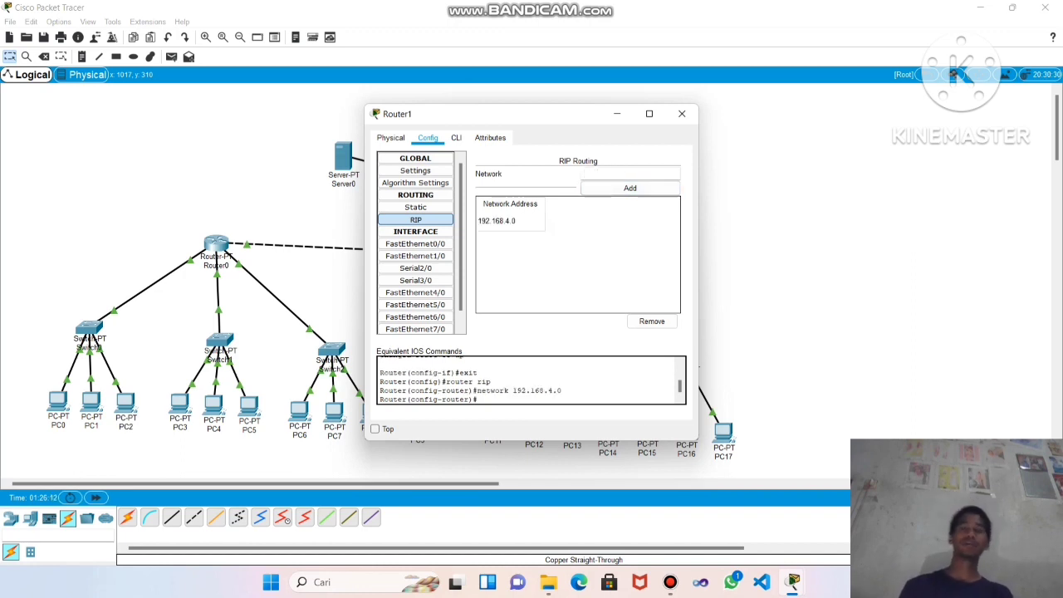
# Add the network 192.168.5.0 to Router1's RIP routing
pyautogui.write('192')
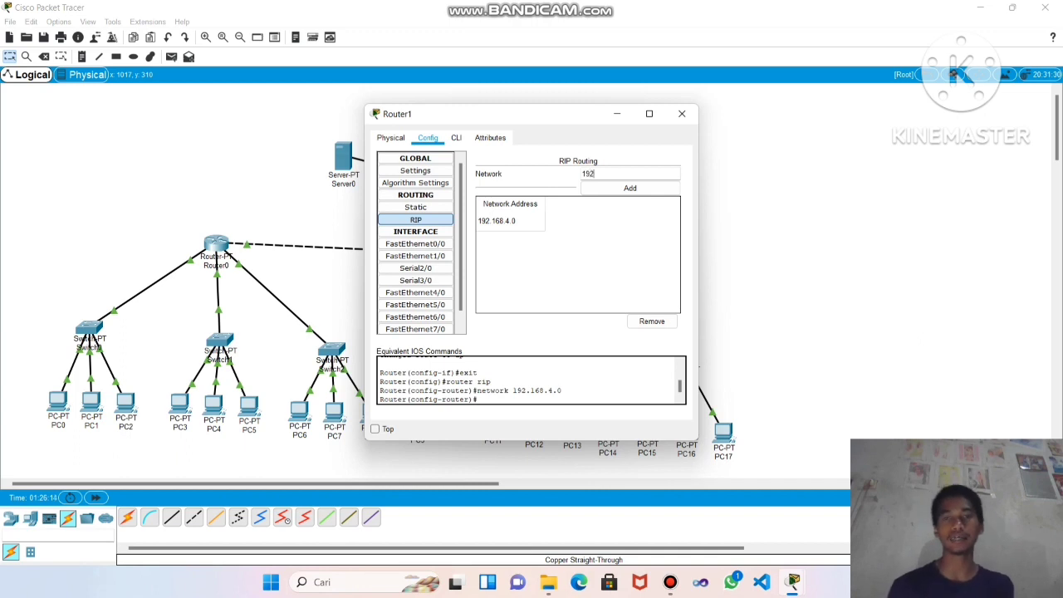
pyautogui.write('.168')
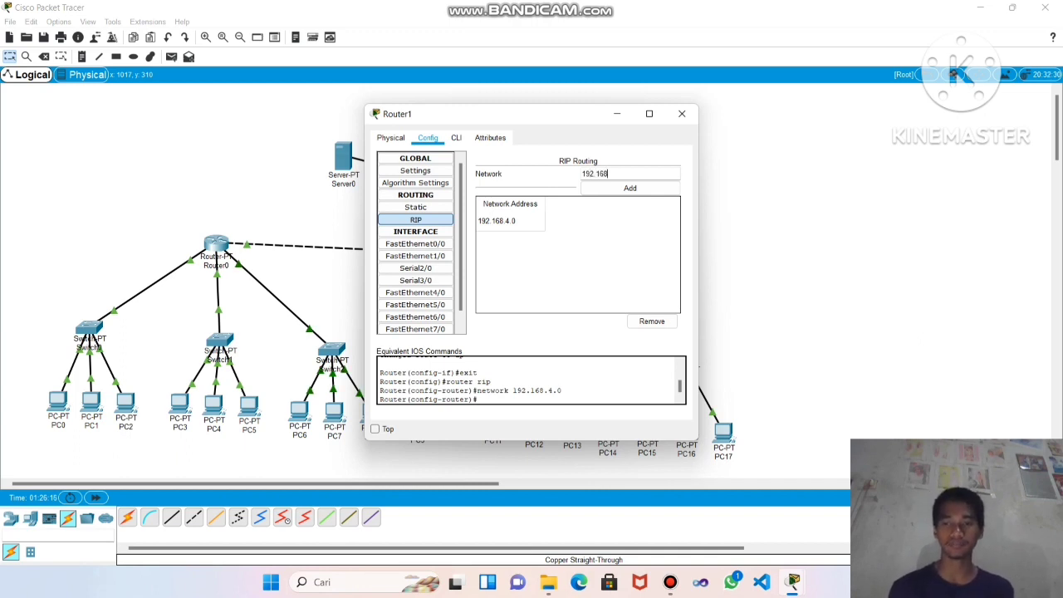
pyautogui.write('.5.0')
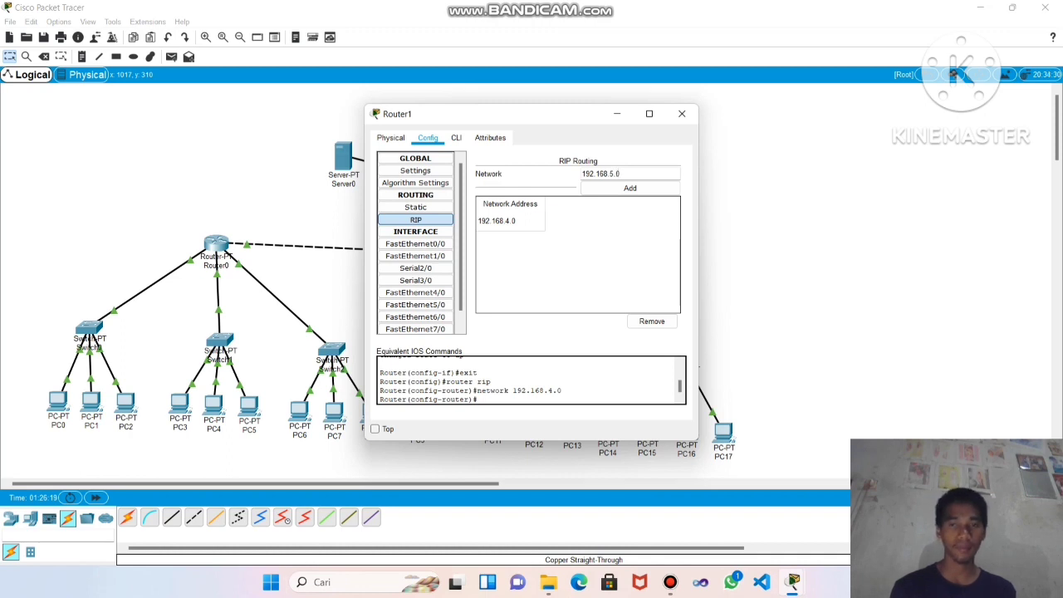
pyautogui.click(630, 188)
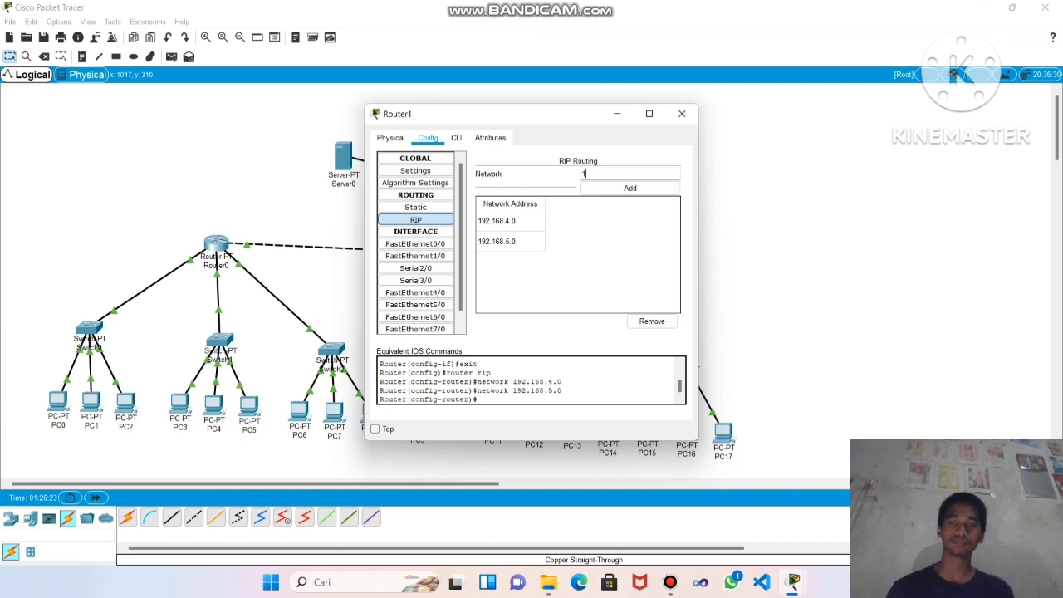
# Add the network 192.168.6.0 to Router1's RIP routing and close the router's configuration
pyautogui.write('192')
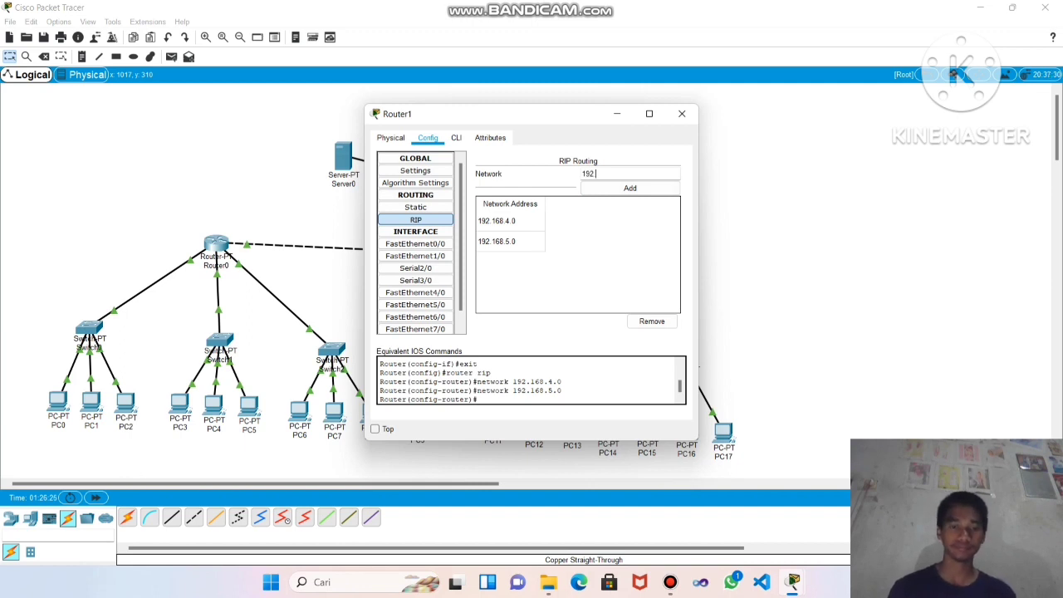
pyautogui.write('.168')
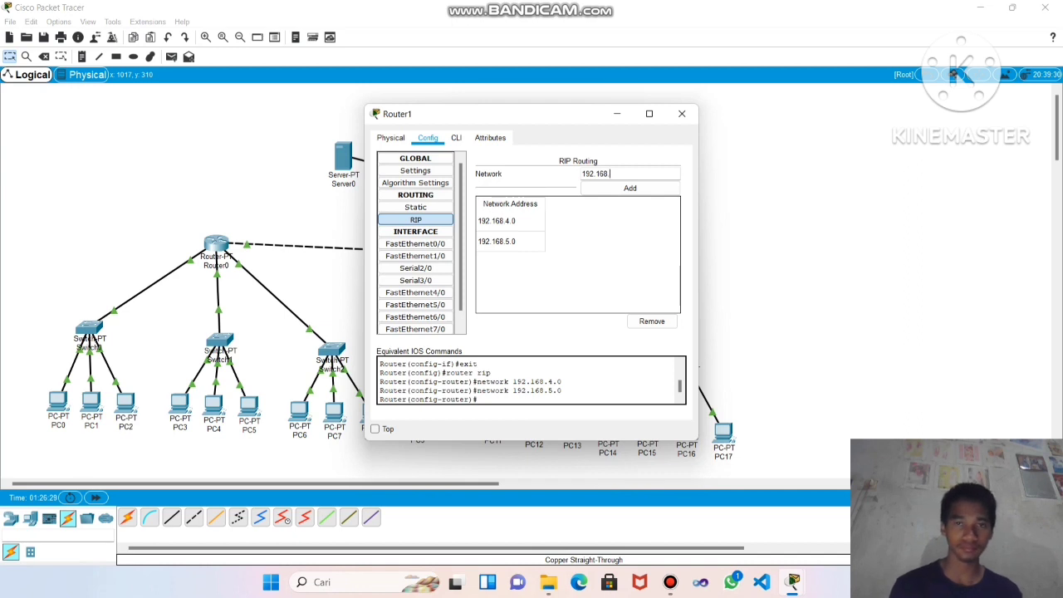
pyautogui.write('.6.0')
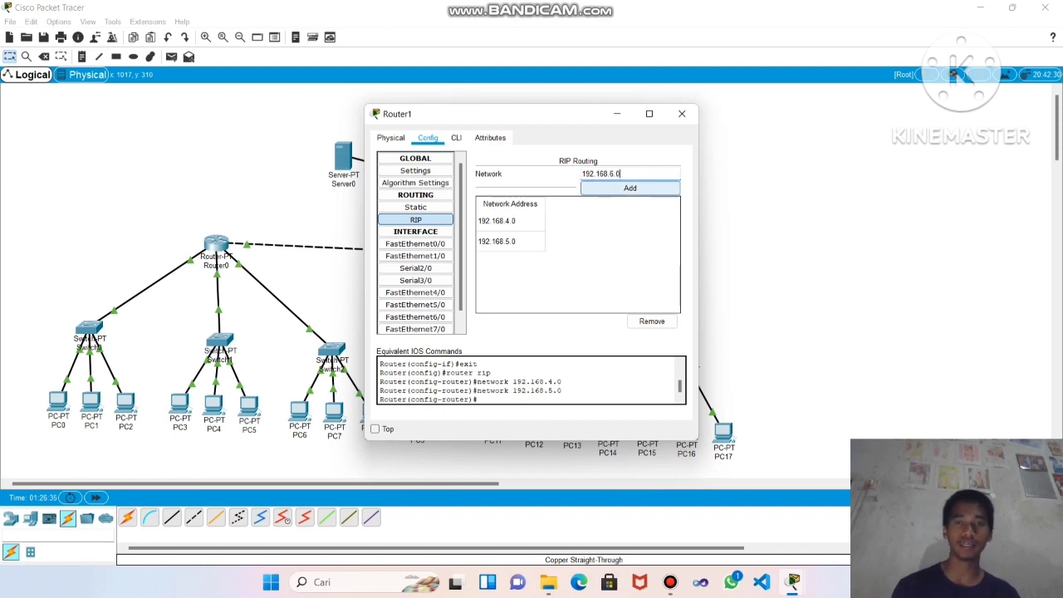
pyautogui.click(629, 188)
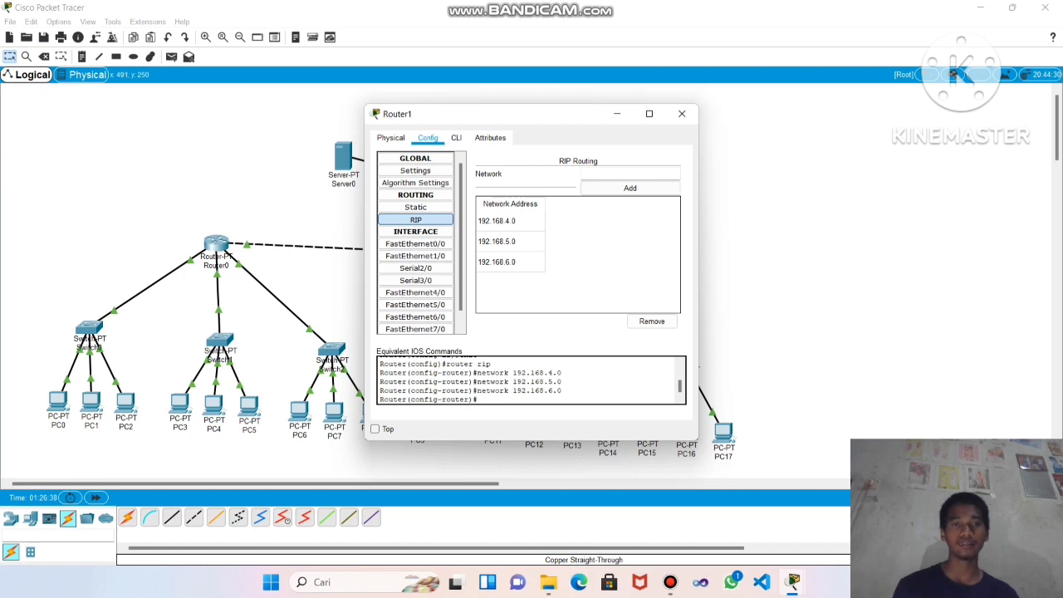
pyautogui.click(682, 114)
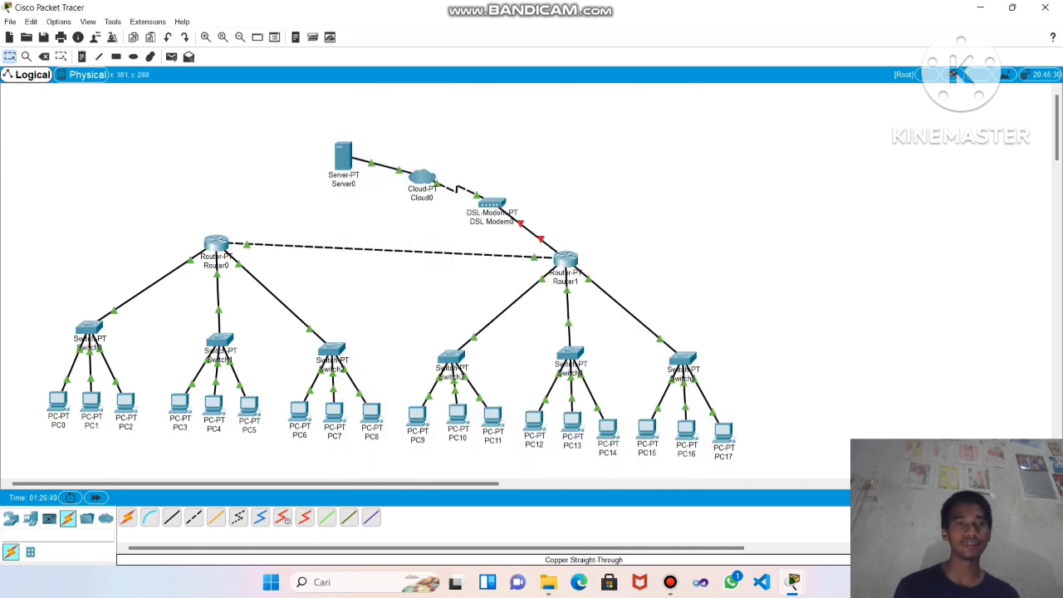
# Add the inter-router network 192.168.10.0 to Router0's RIP routing and close the router's configuration
pyautogui.click(216, 244)
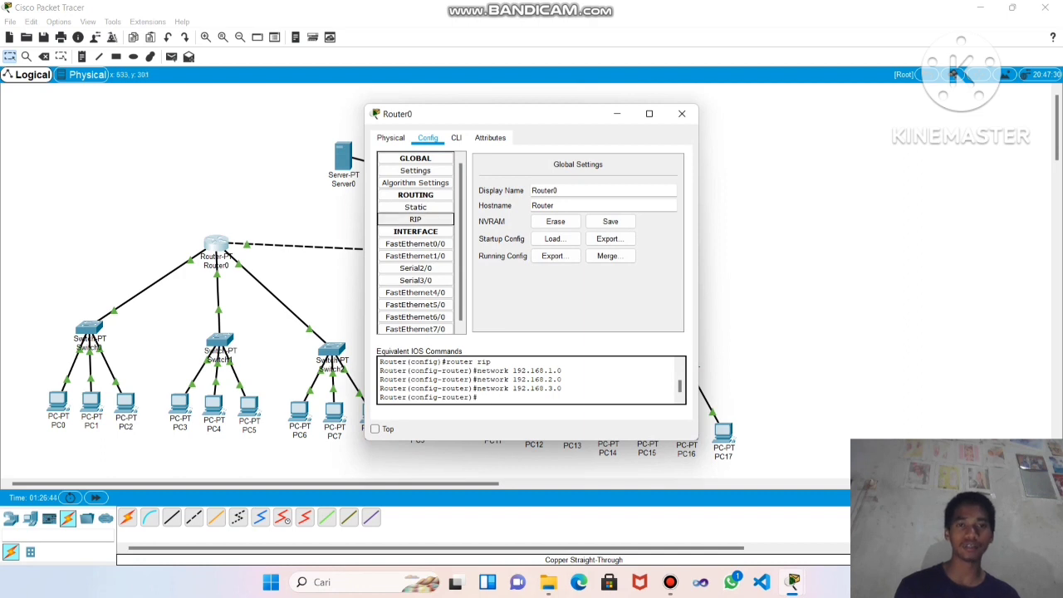
pyautogui.click(415, 220)
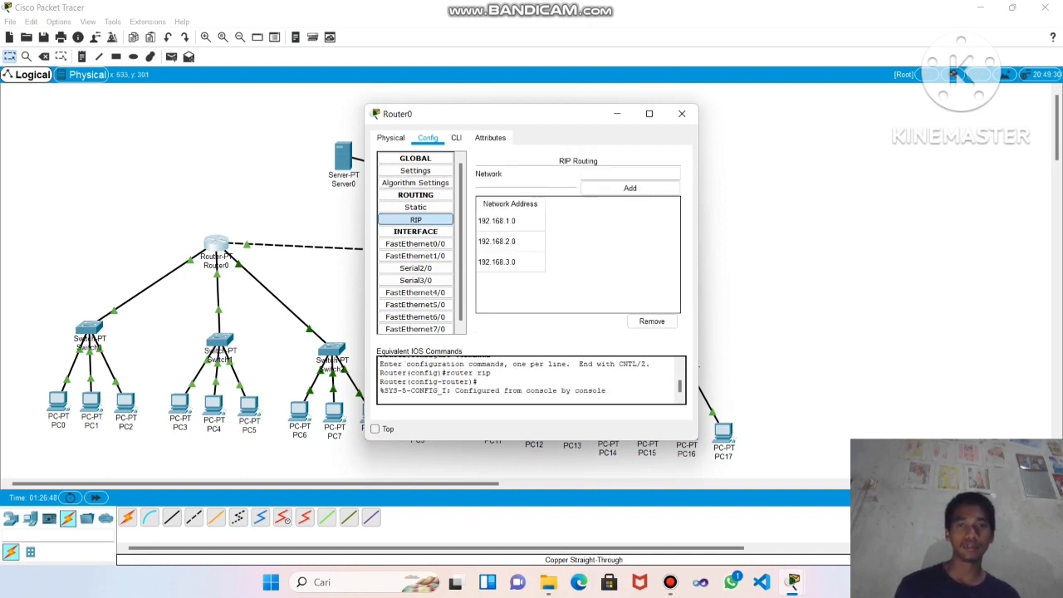
pyautogui.click(629, 174)
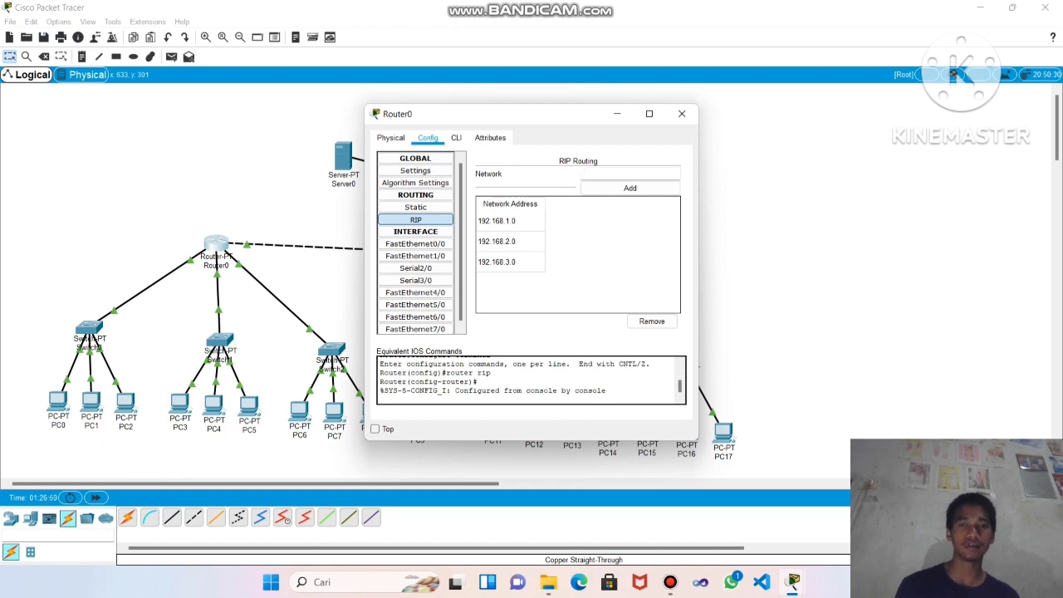
pyautogui.write('192')
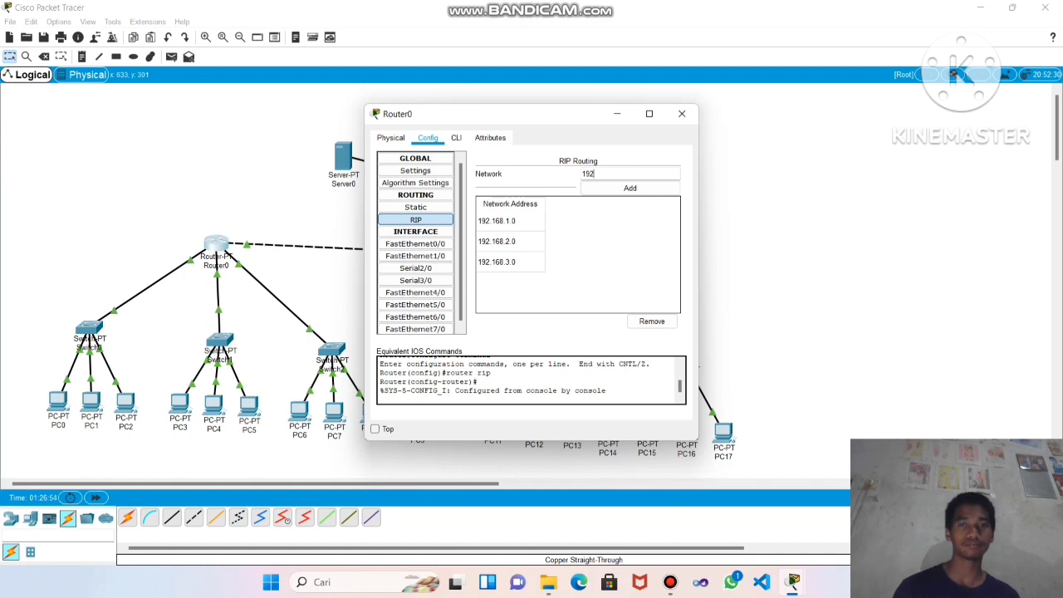
pyautogui.write('.1')
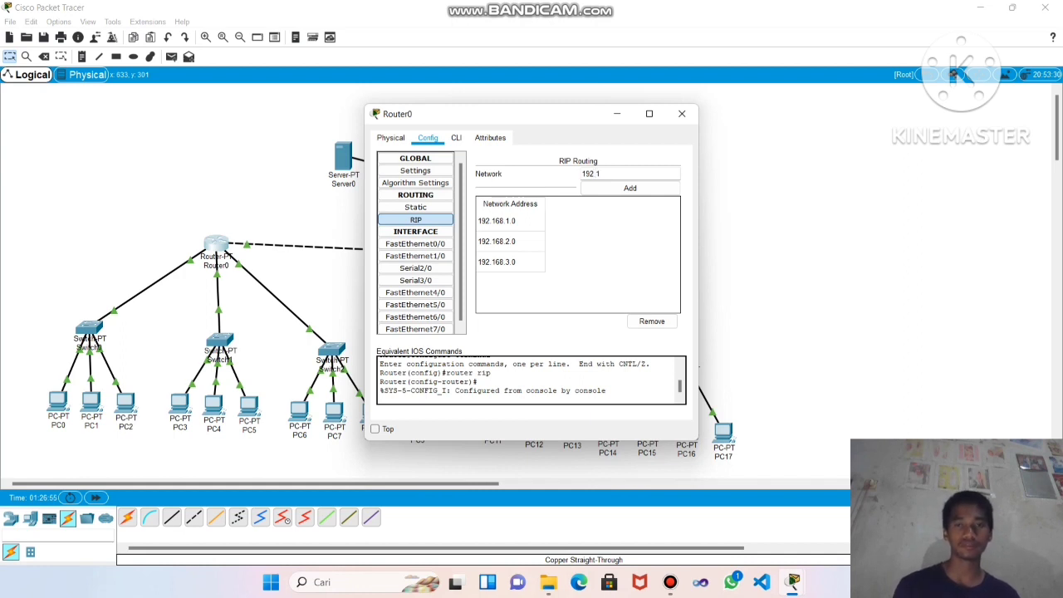
pyautogui.write('68.10')
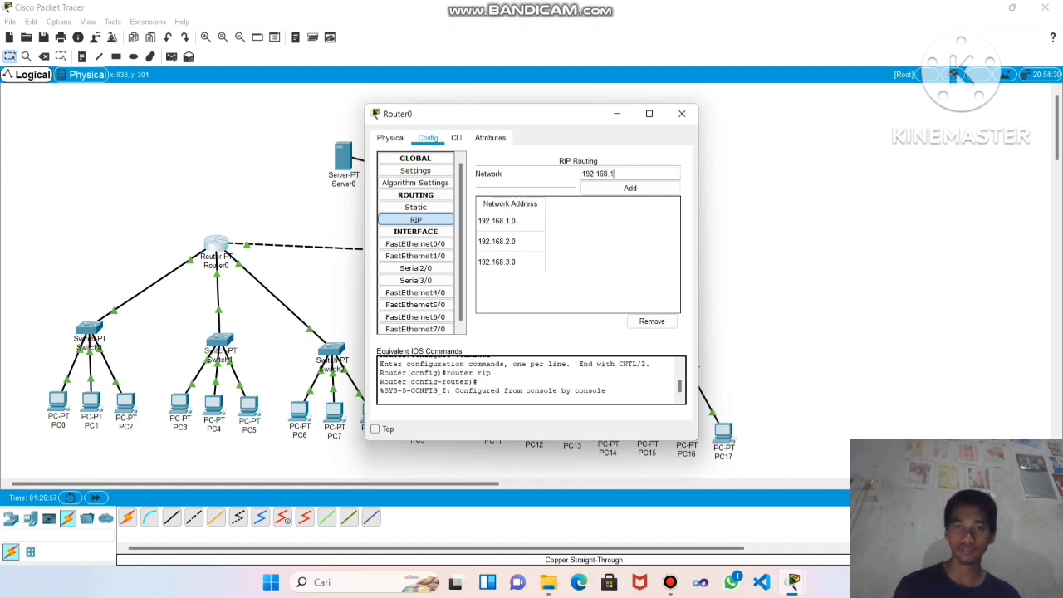
pyautogui.write('.0')
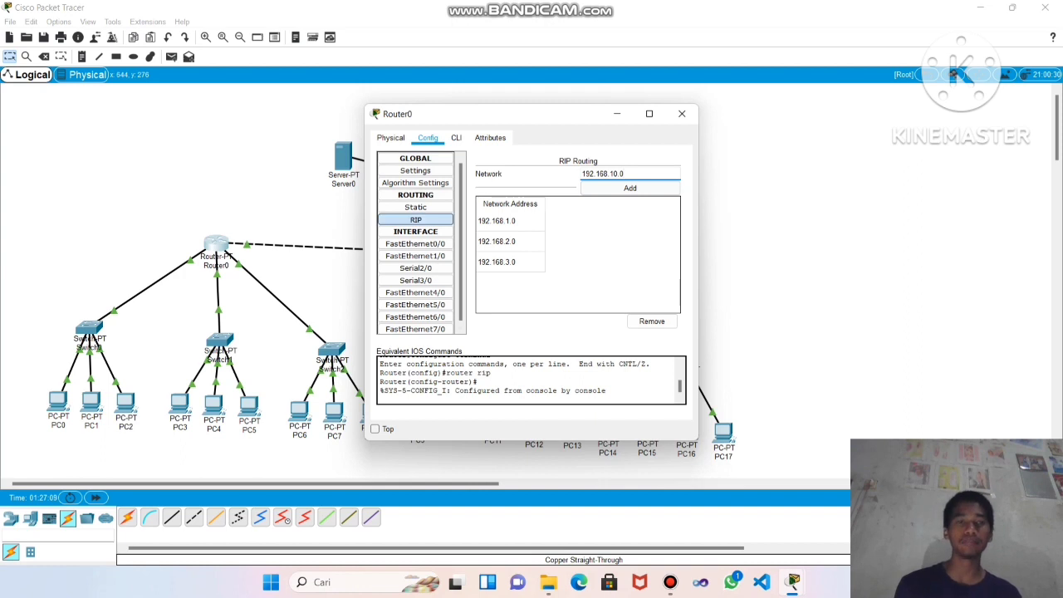
pyautogui.press('Tab')
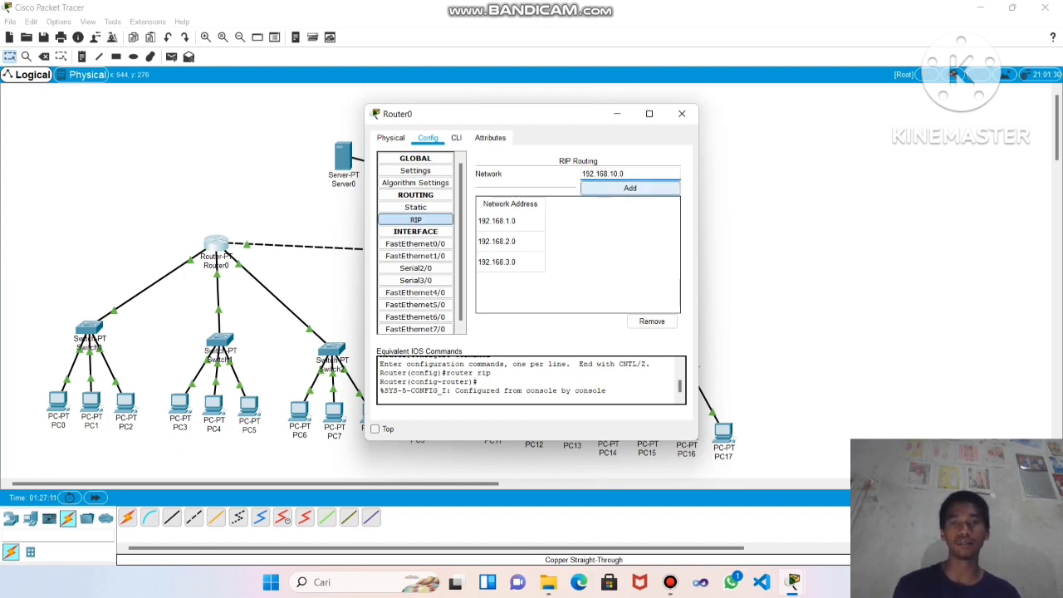
pyautogui.press('Return')
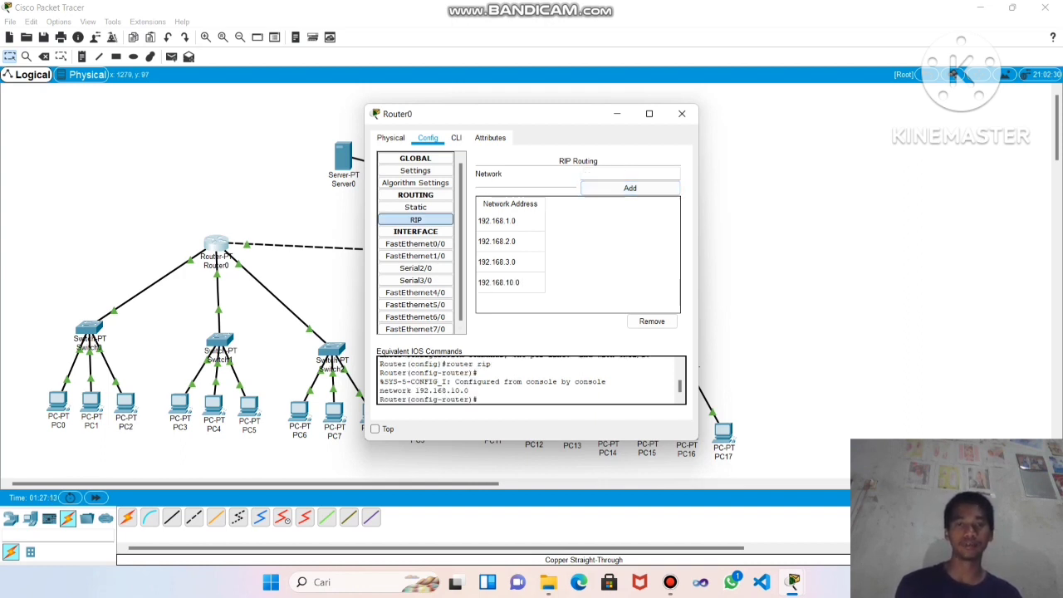
pyautogui.click(681, 114)
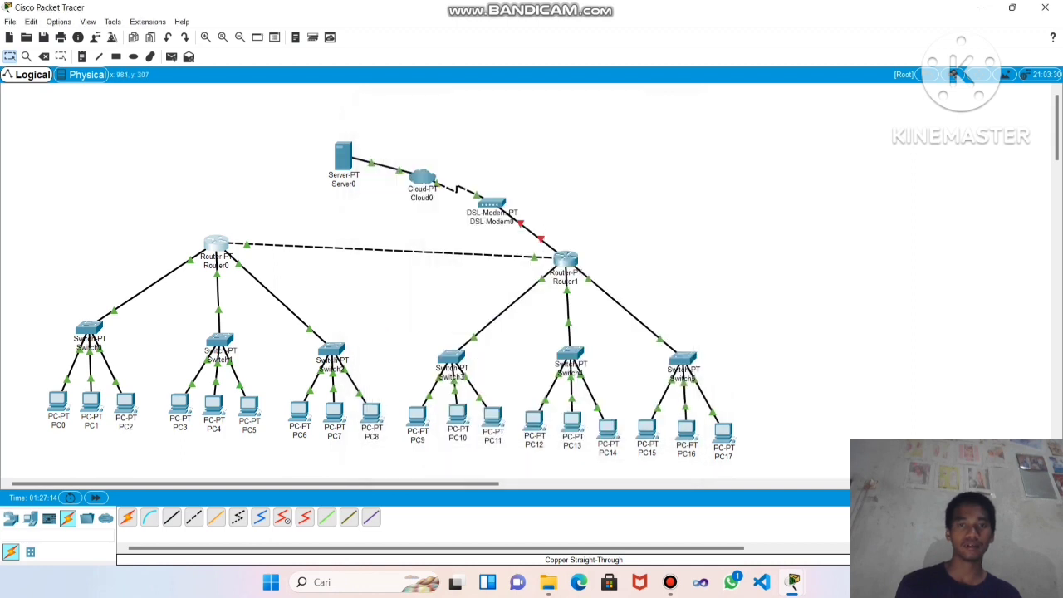
# Add the inter-router network 192.168.10.0 to Router1's RIP routing and close the router's configuration
pyautogui.click(565, 259)
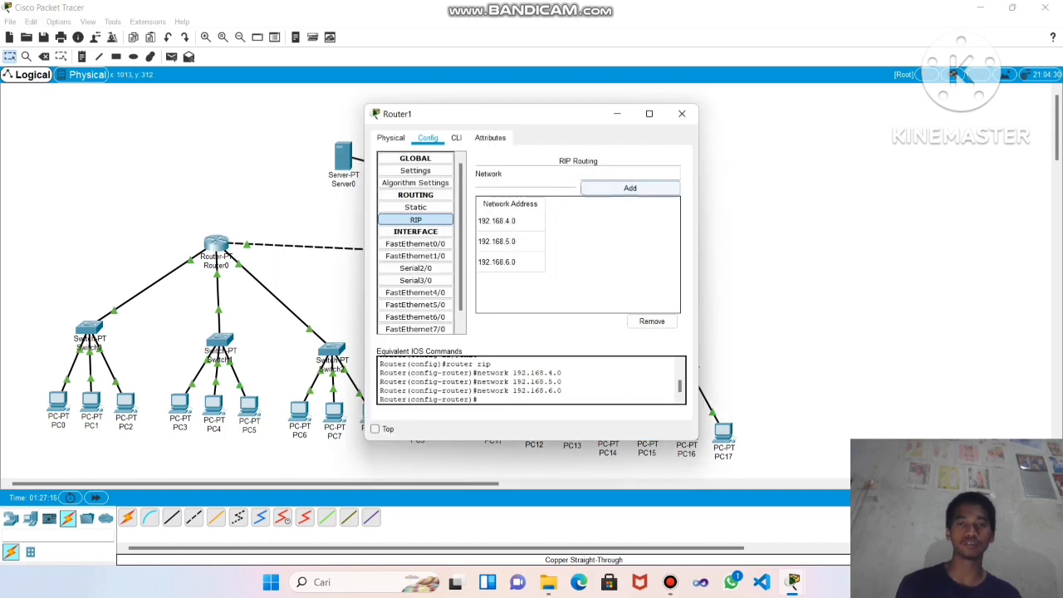
pyautogui.write('1')
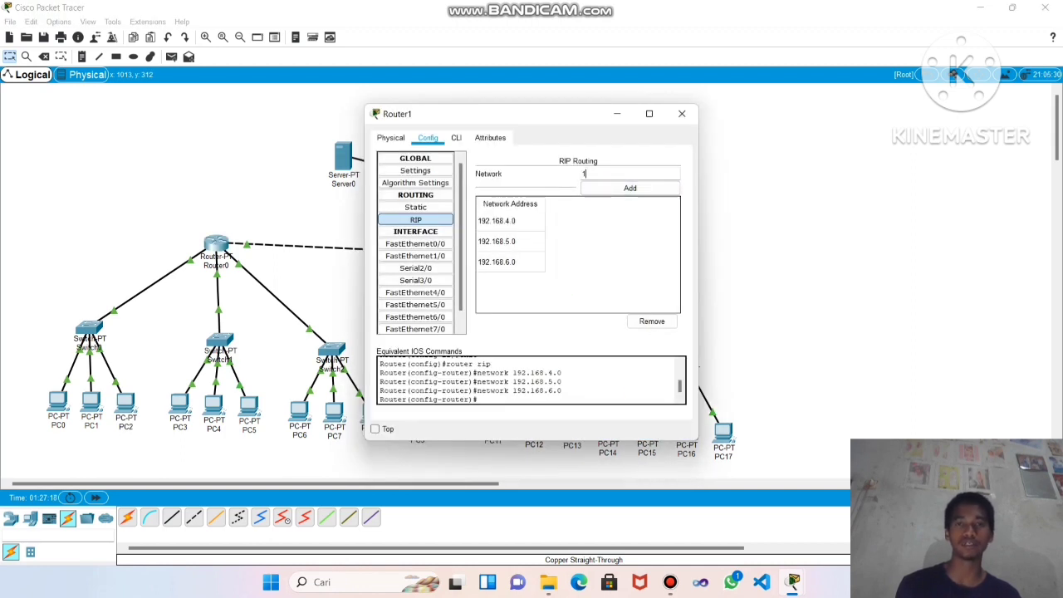
pyautogui.write('92')
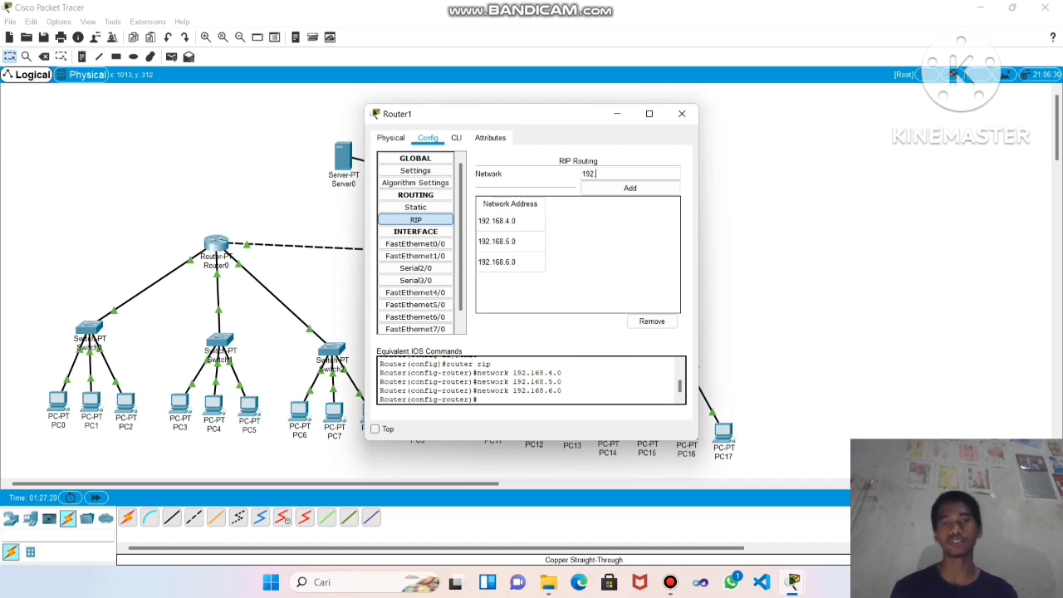
pyautogui.write('.168')
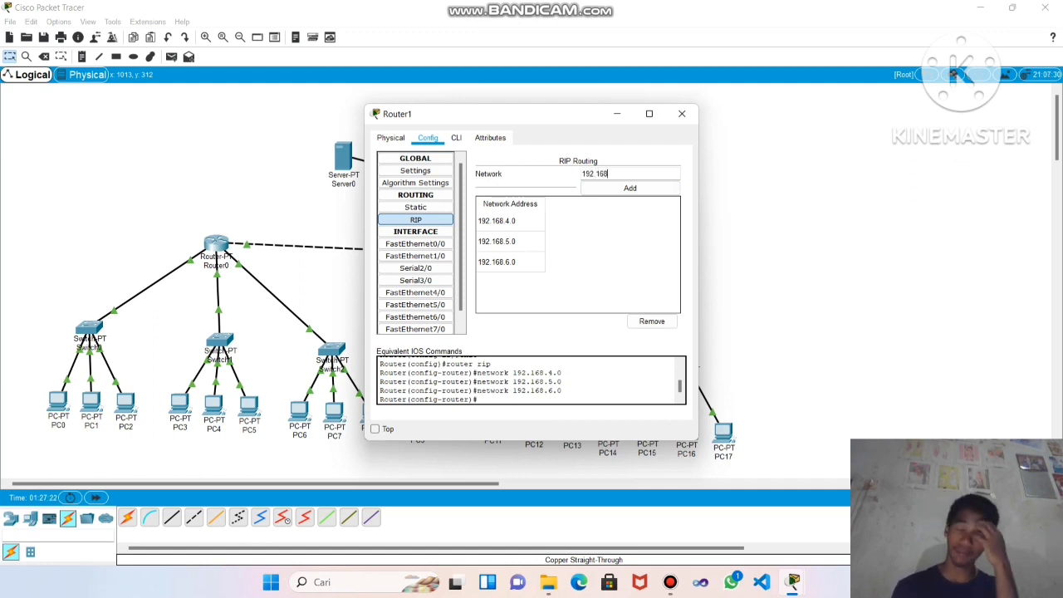
pyautogui.write('.10')
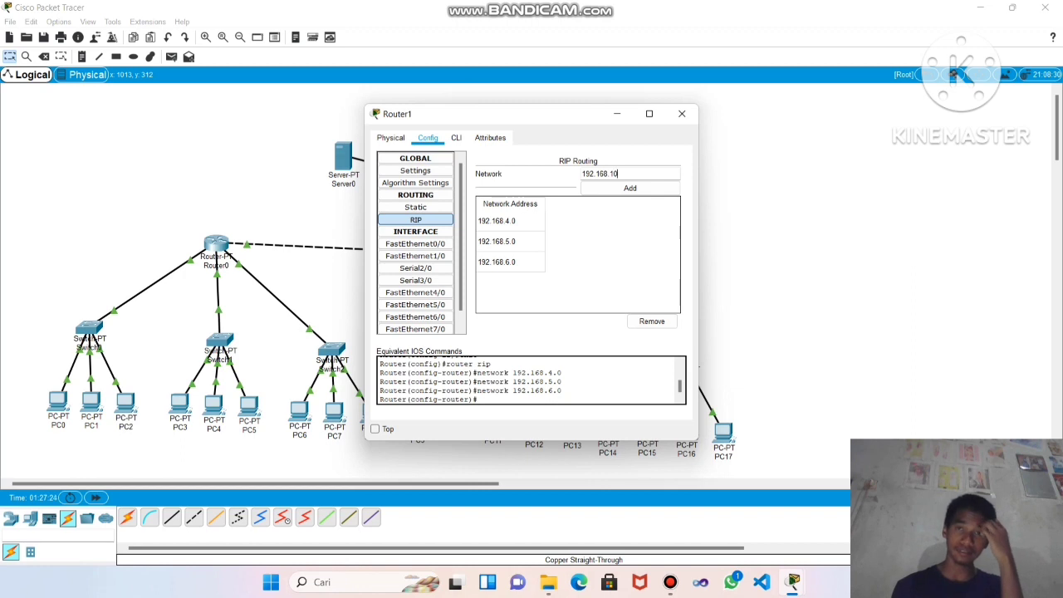
pyautogui.write('.0')
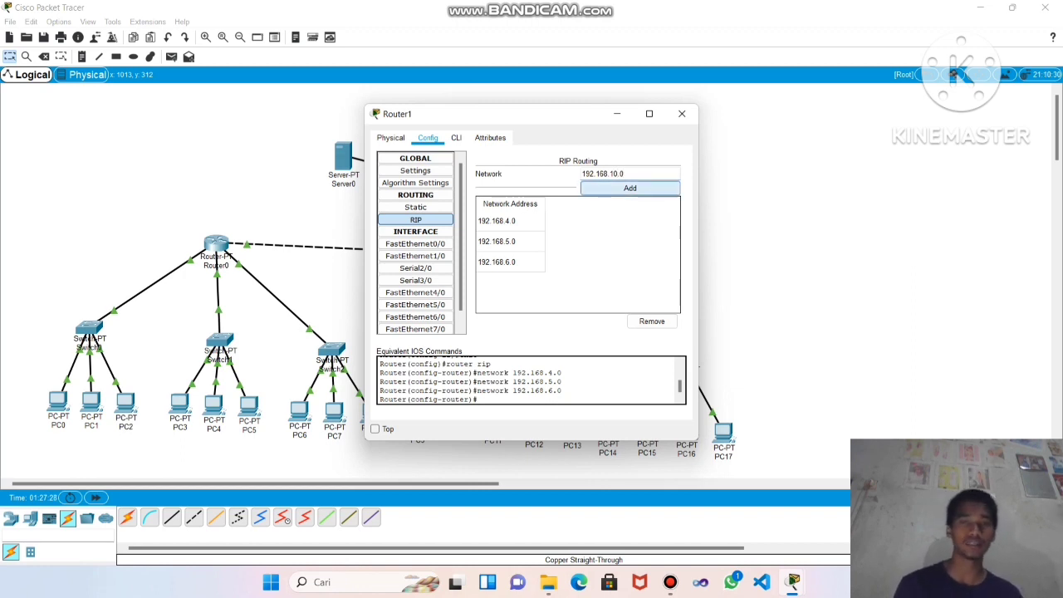
pyautogui.click(631, 188)
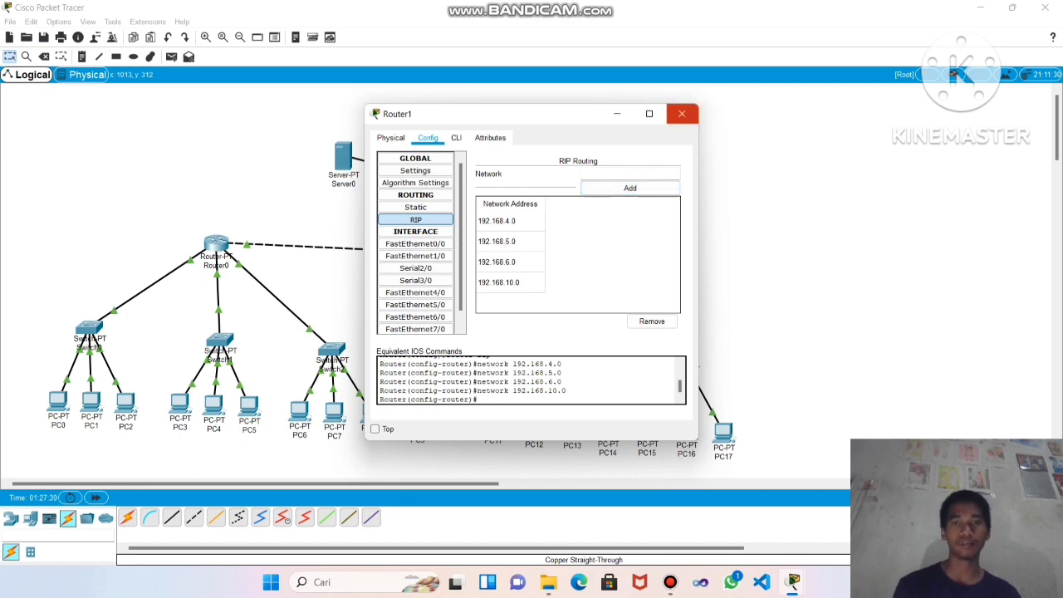
pyautogui.click(681, 113)
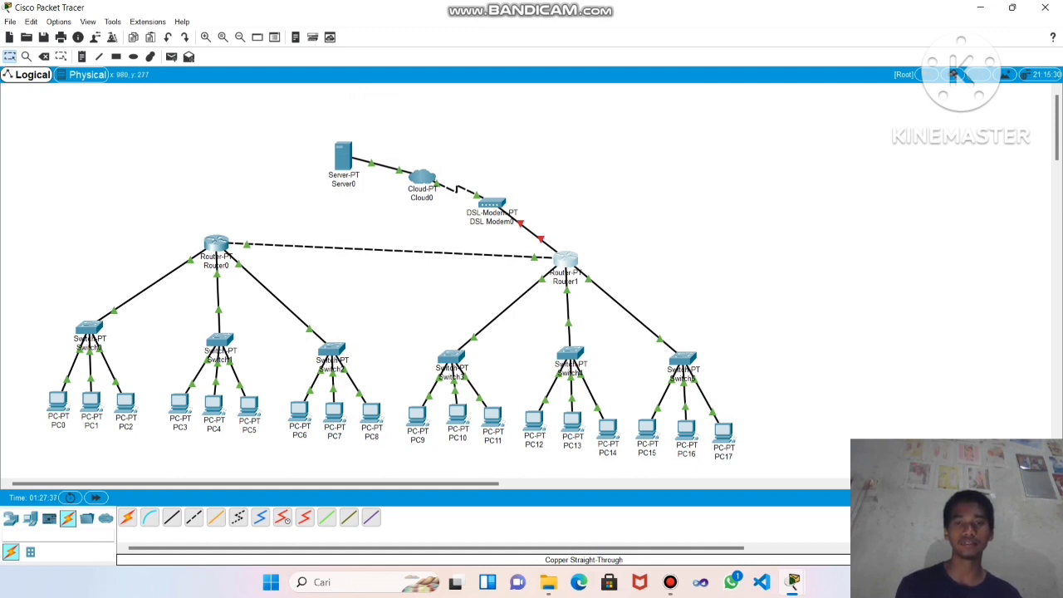
# Set the IP address of Router1's FastEthernet8/0 interface to 192.168.20.1
pyautogui.moveTo(541, 239)
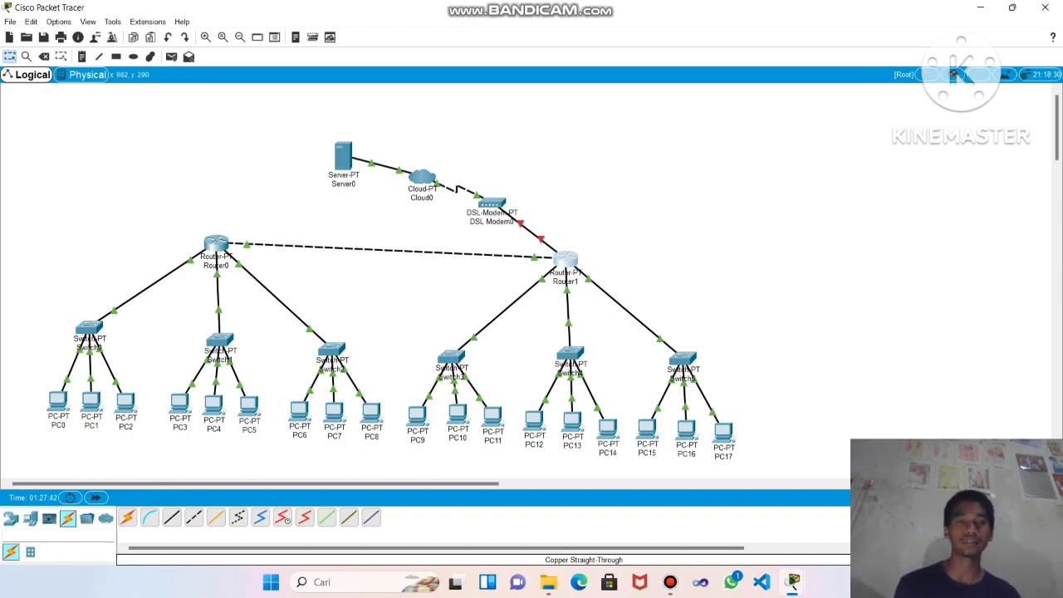
pyautogui.click(566, 259)
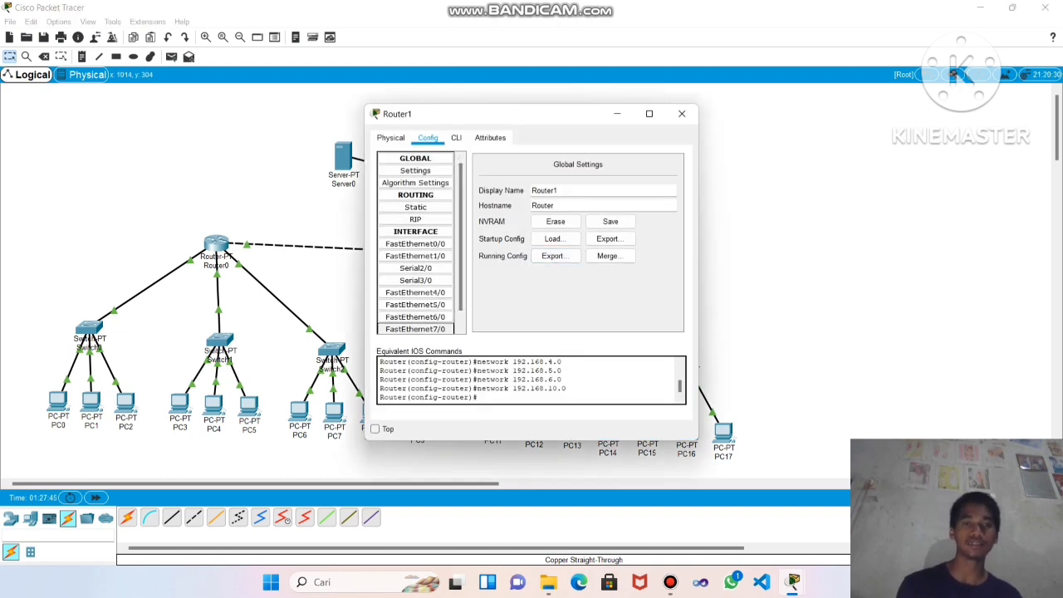
pyautogui.scroll(-1, 416, 312)
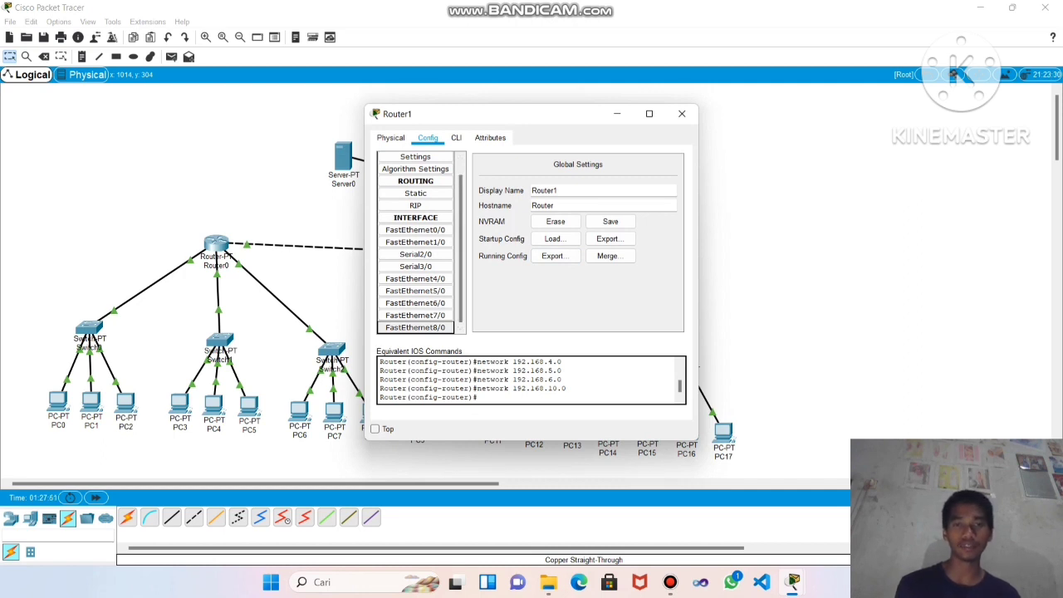
pyautogui.click(415, 327)
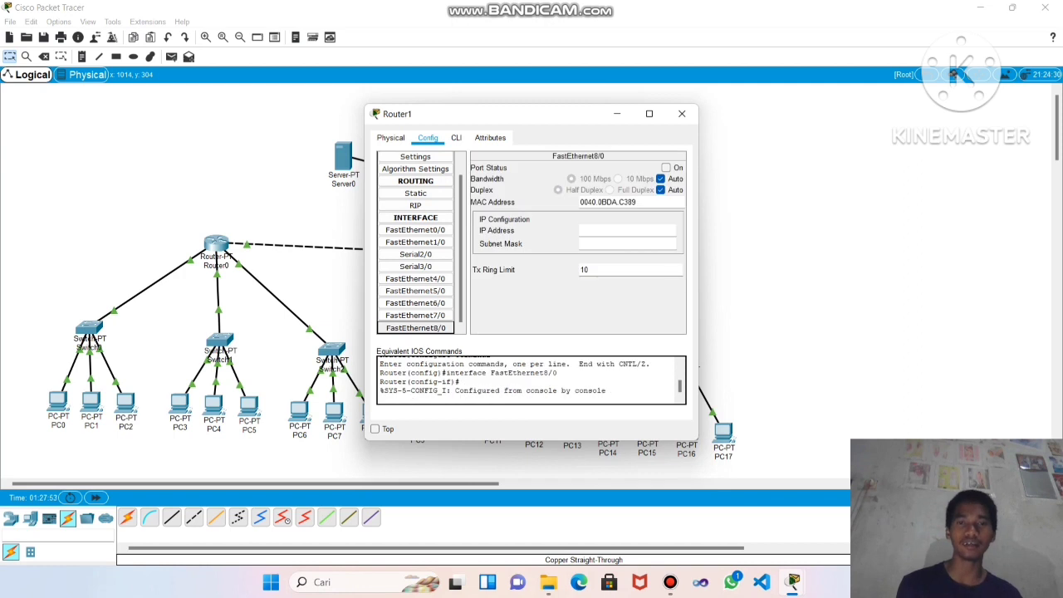
pyautogui.write('192')
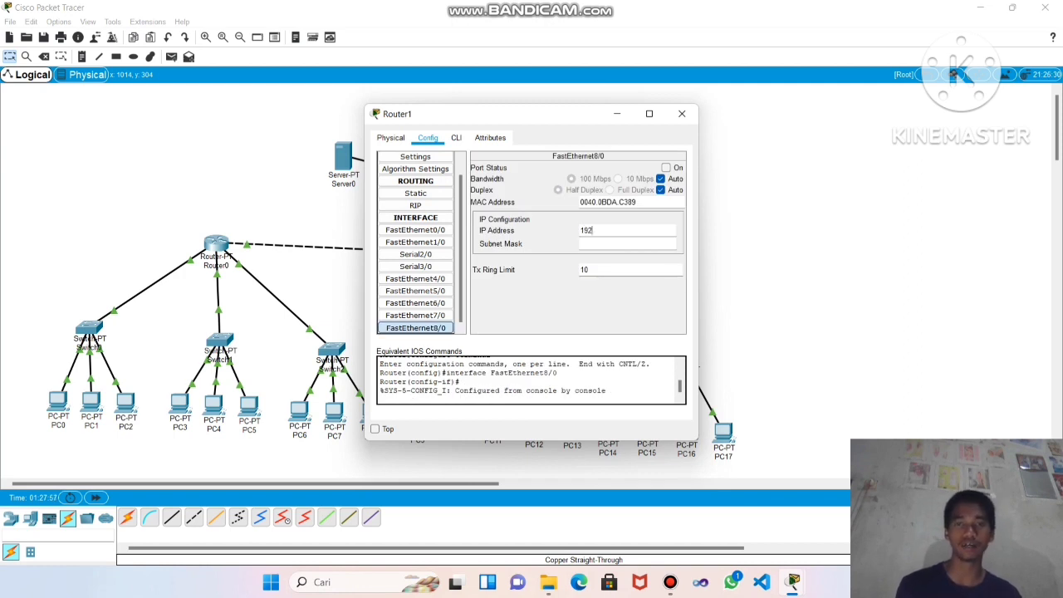
pyautogui.write('.1')
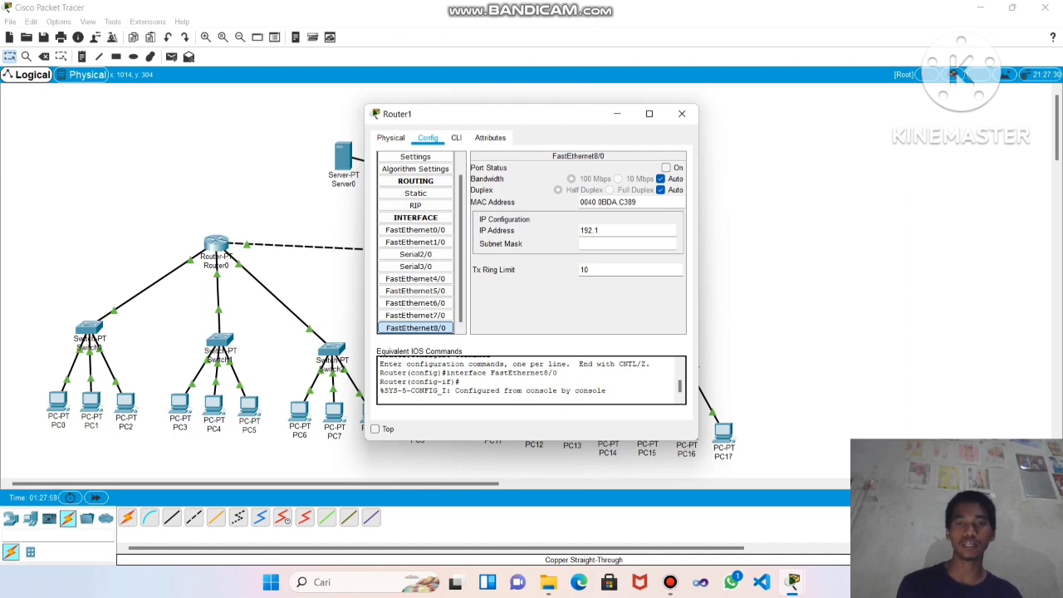
pyautogui.write('68')
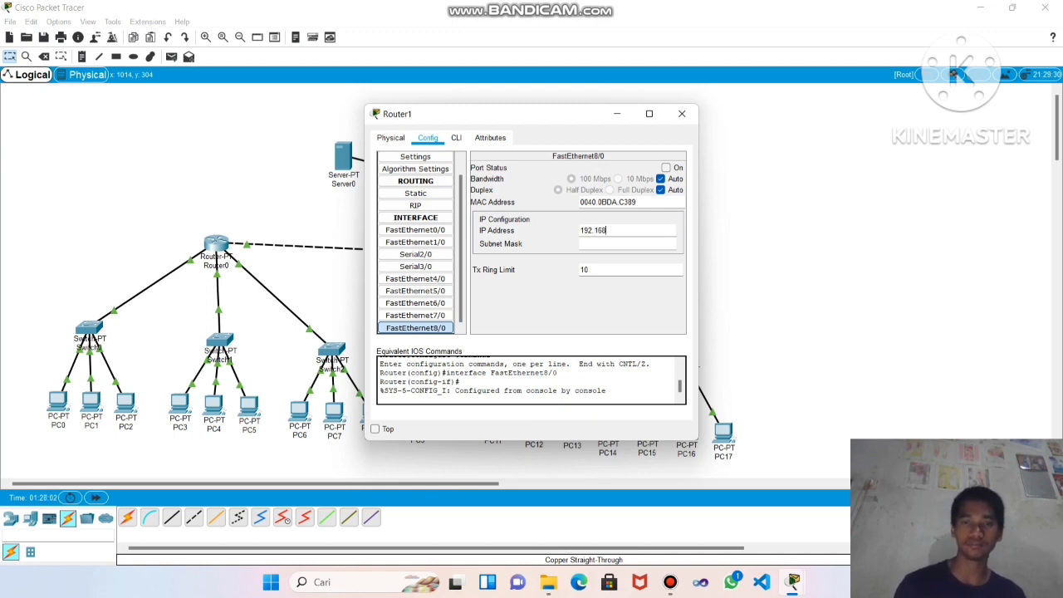
pyautogui.press('BackSpace')
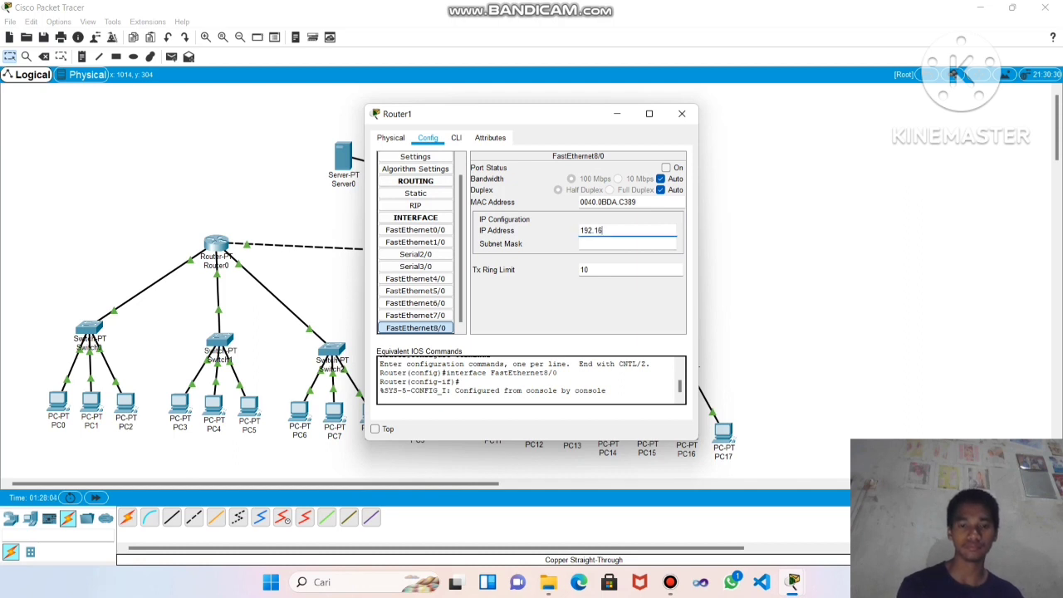
pyautogui.write('8')
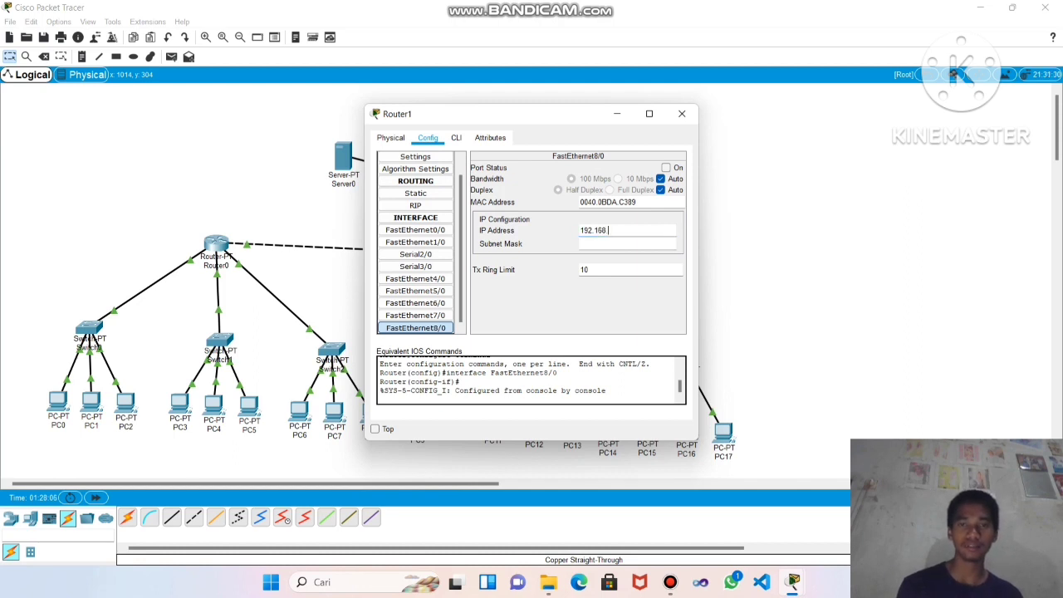
pyautogui.write('.20')
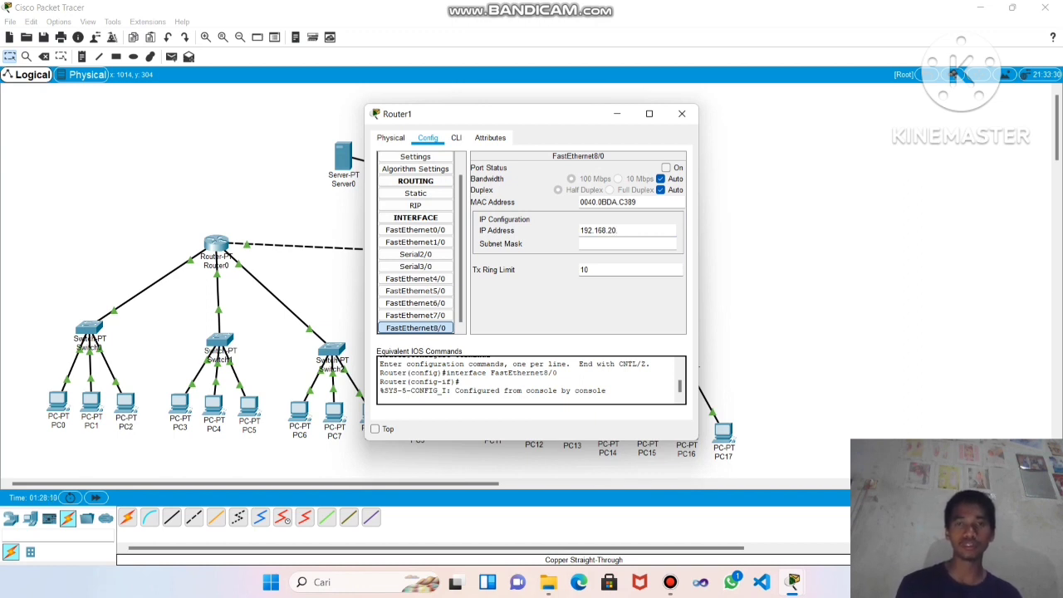
pyautogui.write('.1')
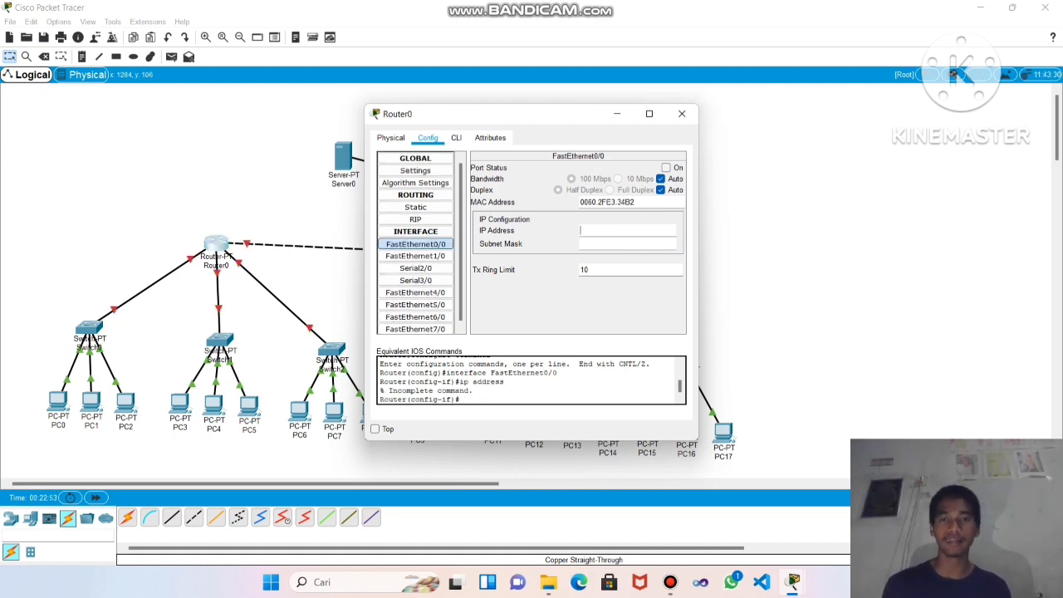
# Give Router0's FastEthernet0/0 interface the IP address 192.168.1.1 with subnet mask 255.255.255.0 and turn the port on
pyautogui.write('19')
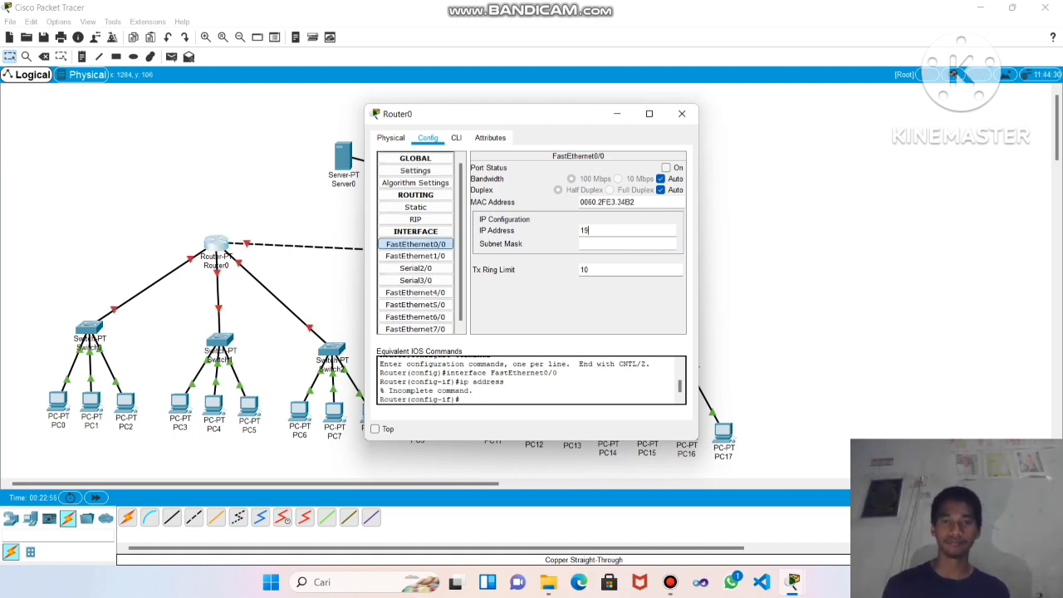
pyautogui.write('2.1')
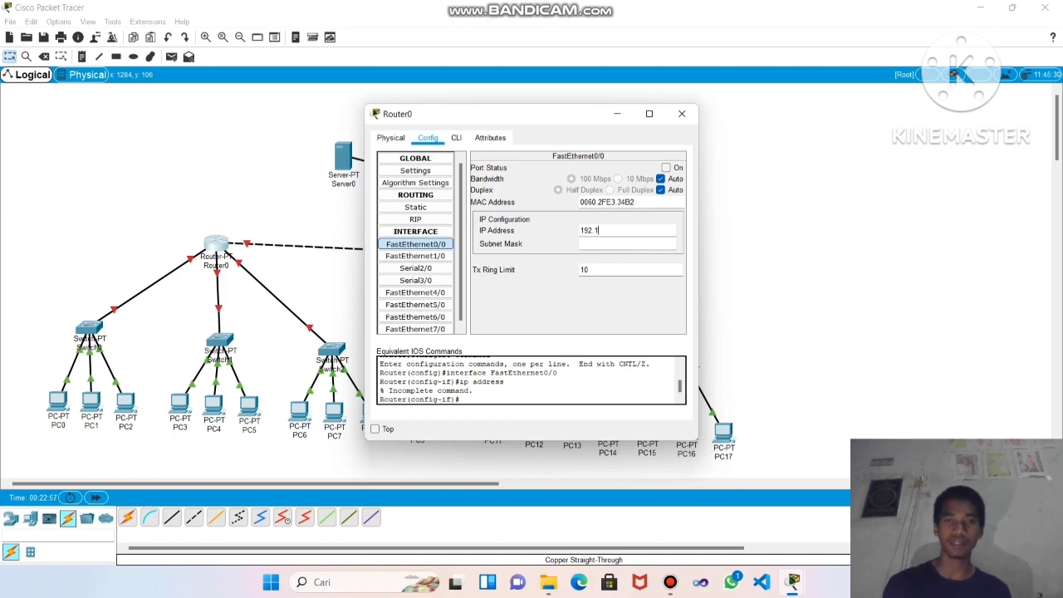
pyautogui.write('68')
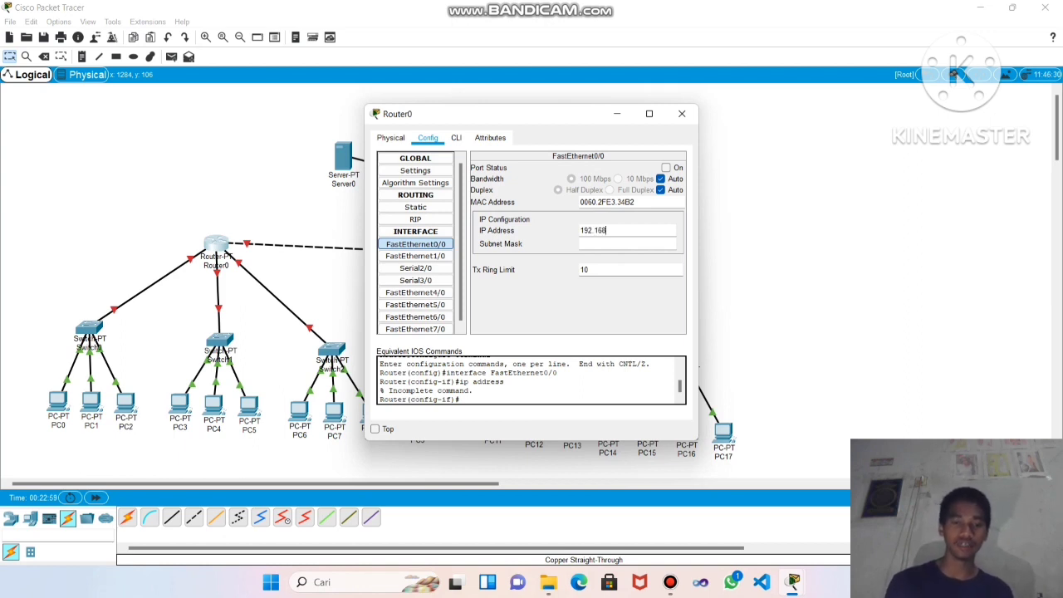
pyautogui.write('.')
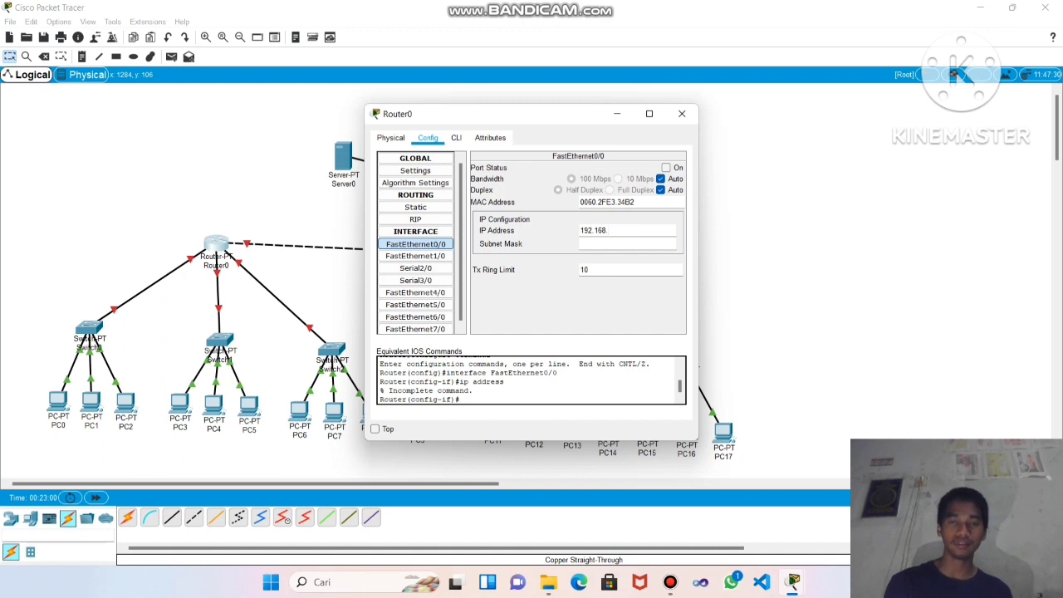
pyautogui.write('1.1')
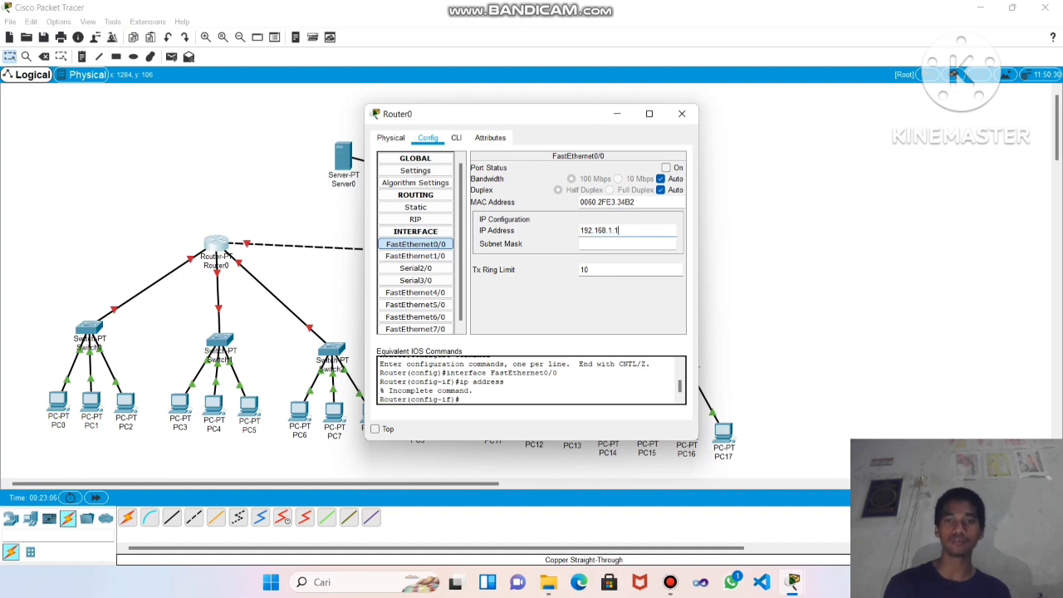
pyautogui.press('Tab')
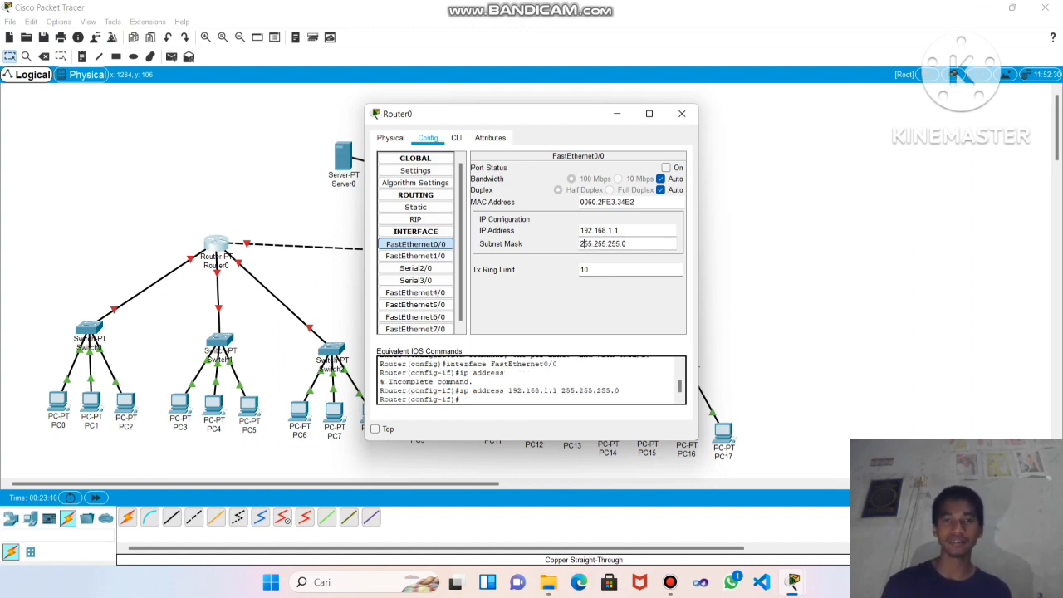
pyautogui.click(582, 243)
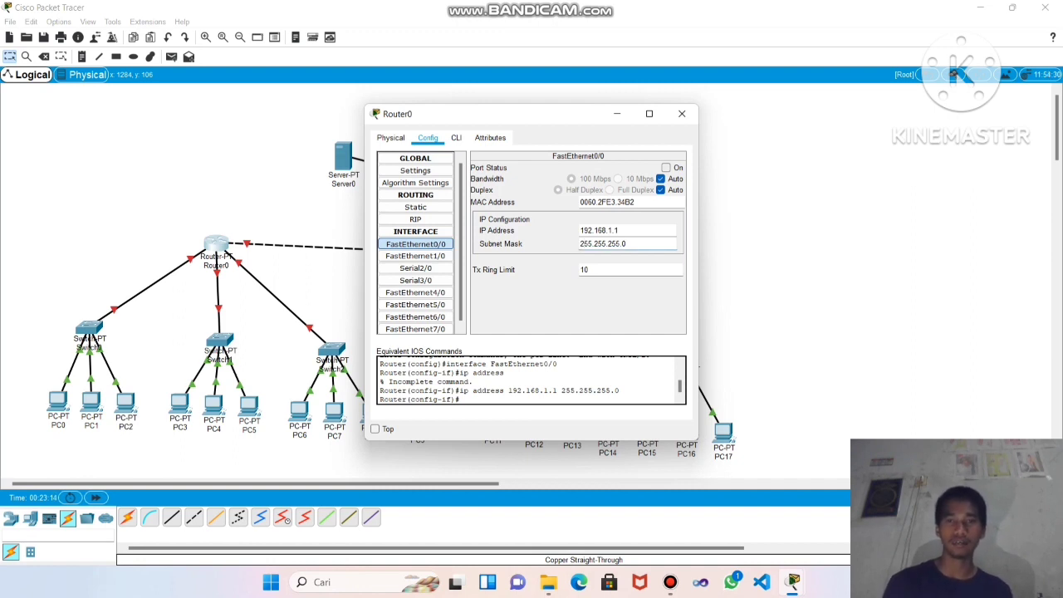
pyautogui.click(665, 167)
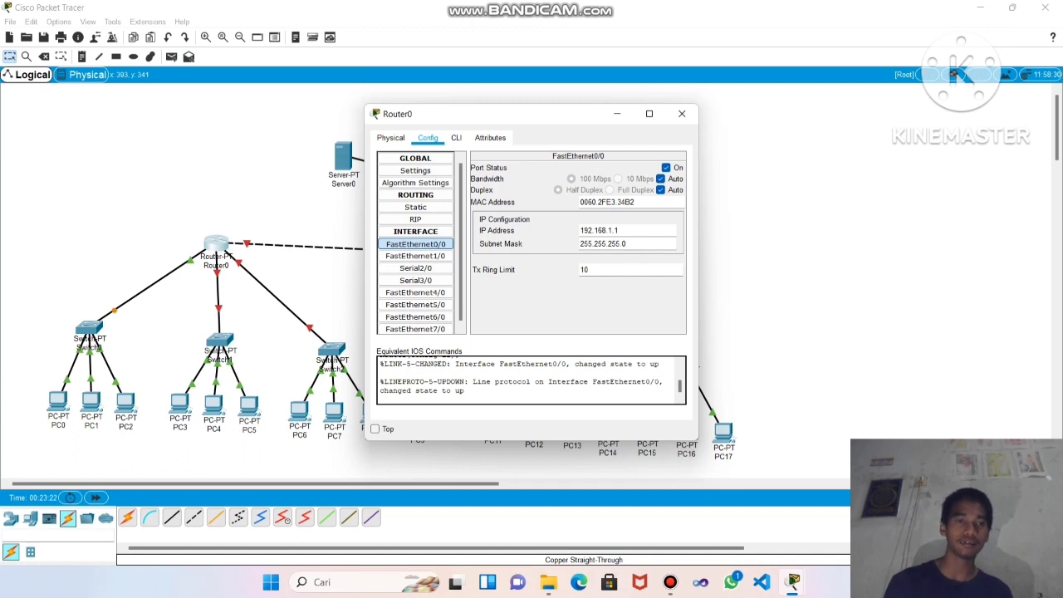
# Examine the port labels on Router0's switch links and the command history in its IOS command line
pyautogui.click(234, 285)
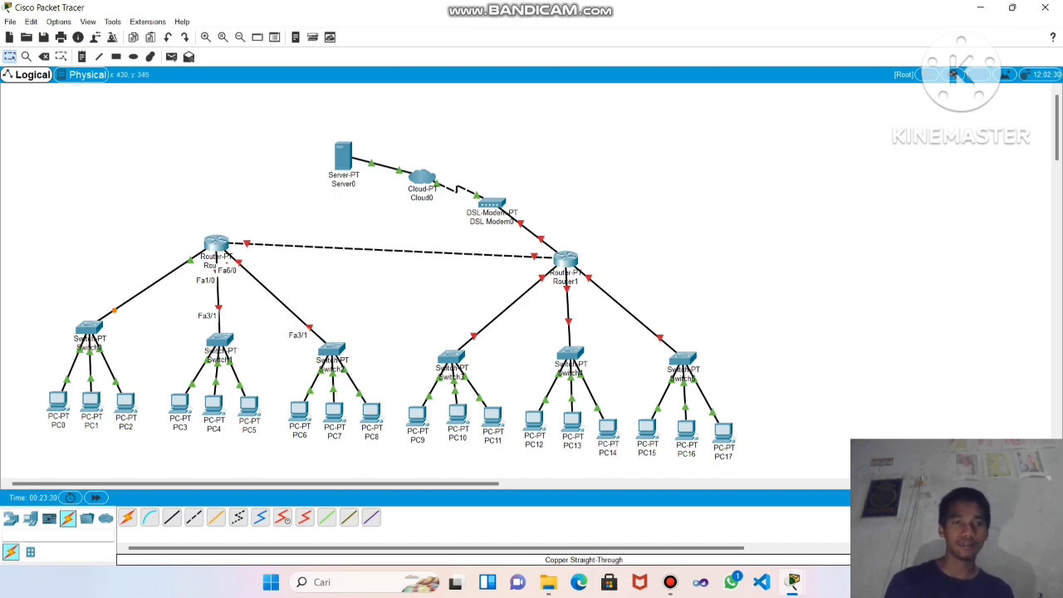
pyautogui.click(216, 243)
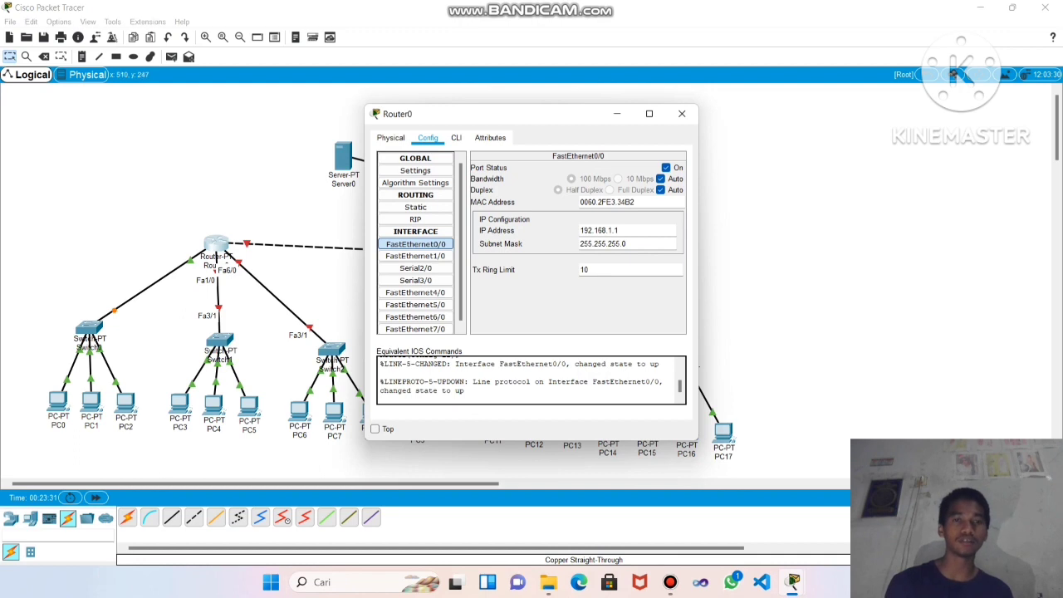
pyautogui.click(456, 138)
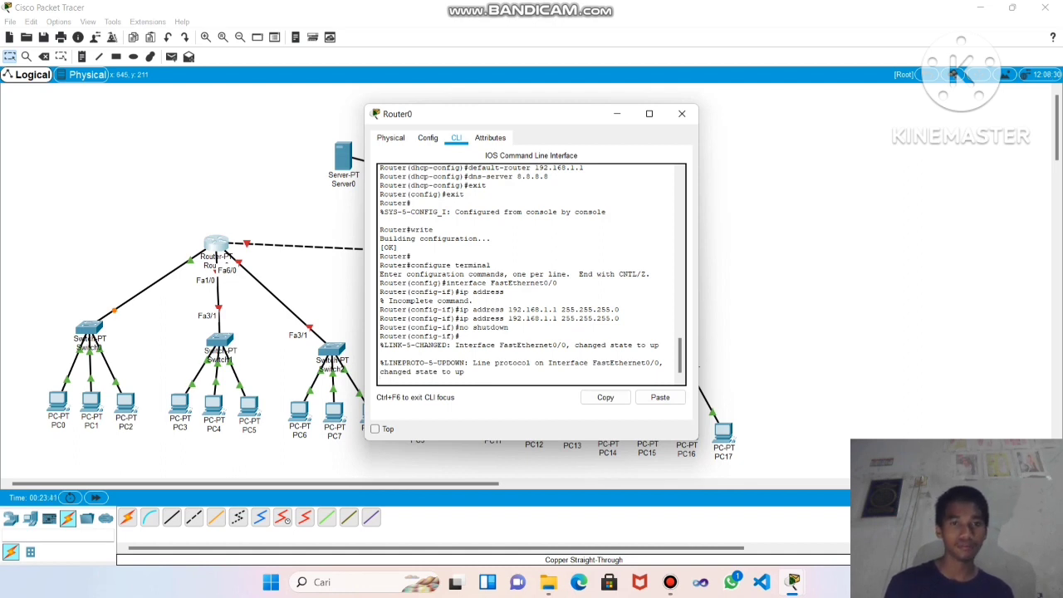
pyautogui.click(232, 289)
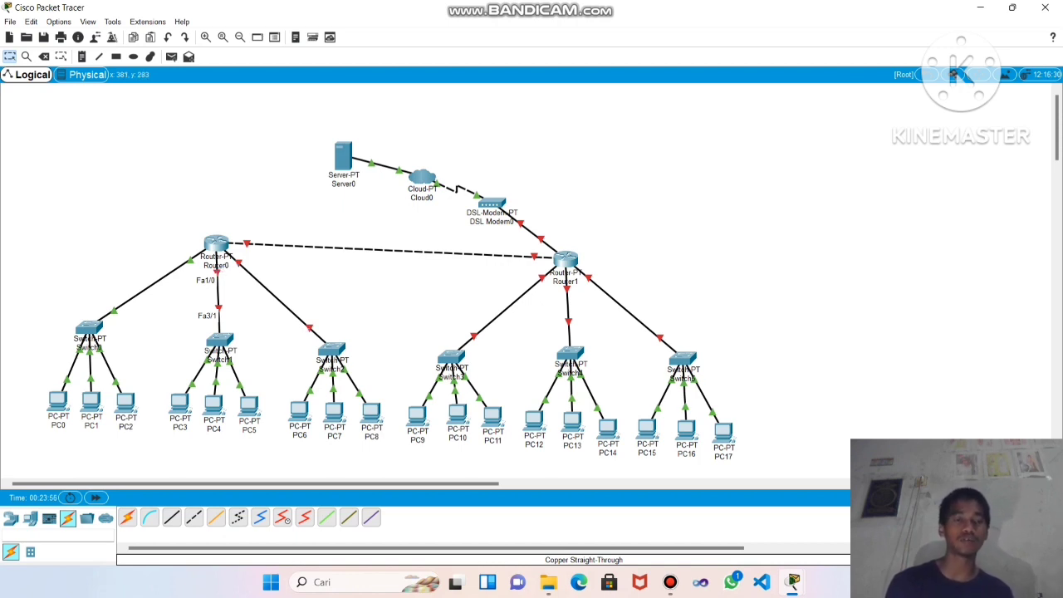
pyautogui.click(216, 243)
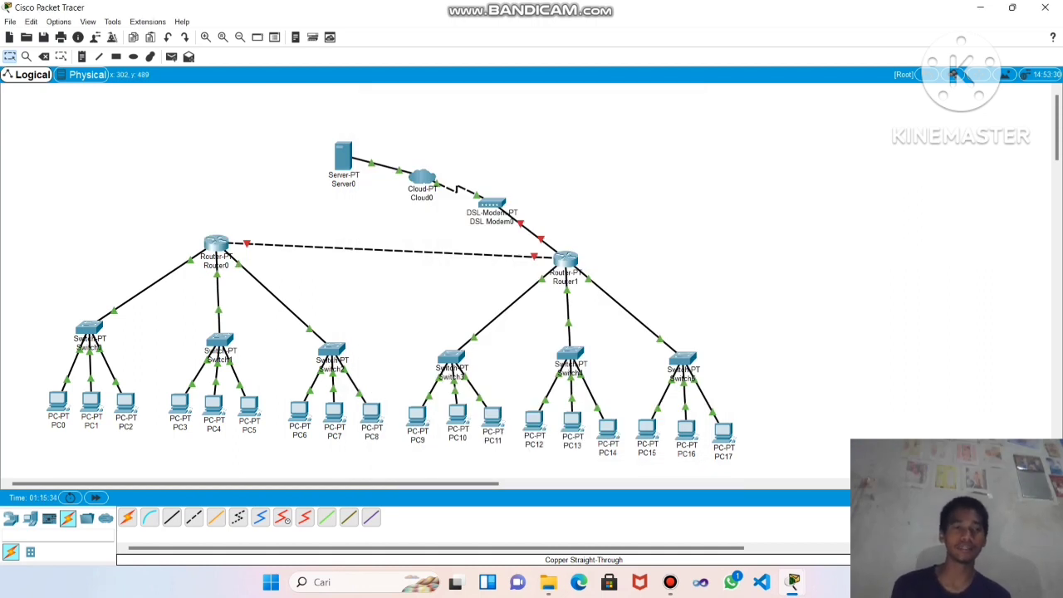
# Switch PC0's IPv4 configuration from static to DHCP
pyautogui.click(58, 402)
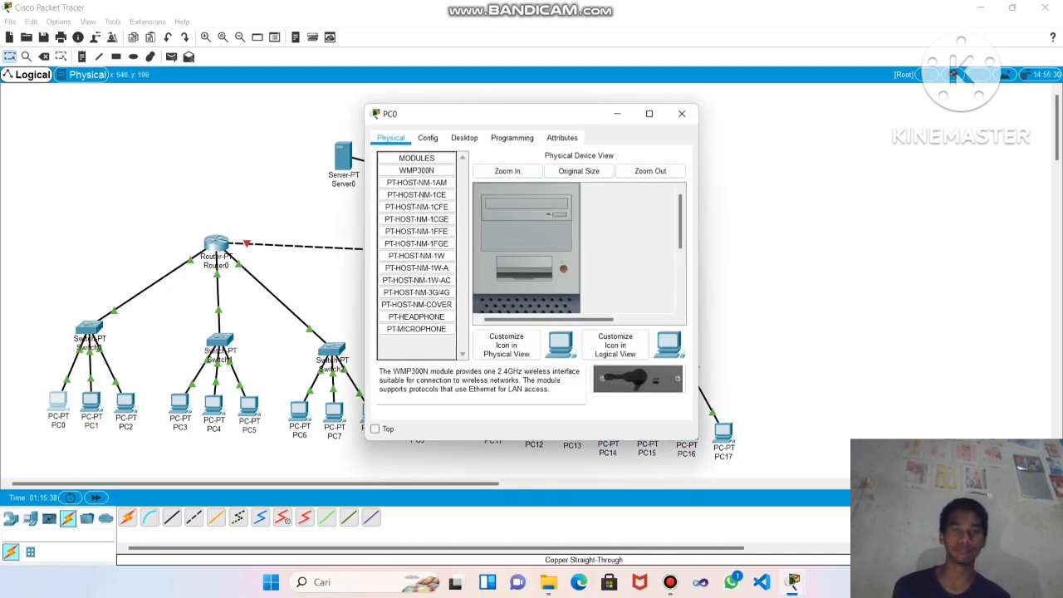
pyautogui.click(465, 138)
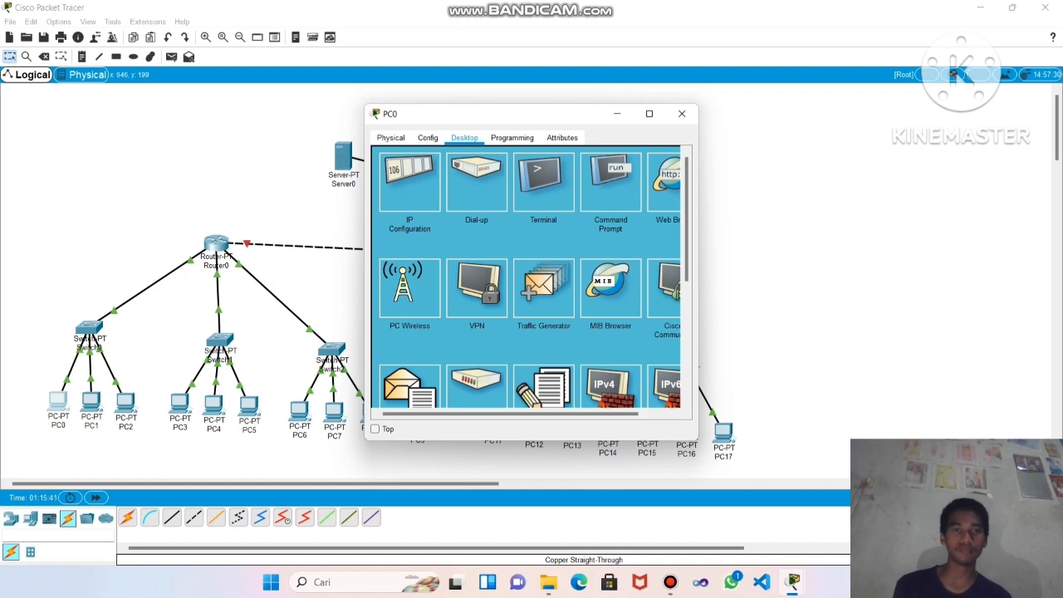
pyautogui.click(409, 183)
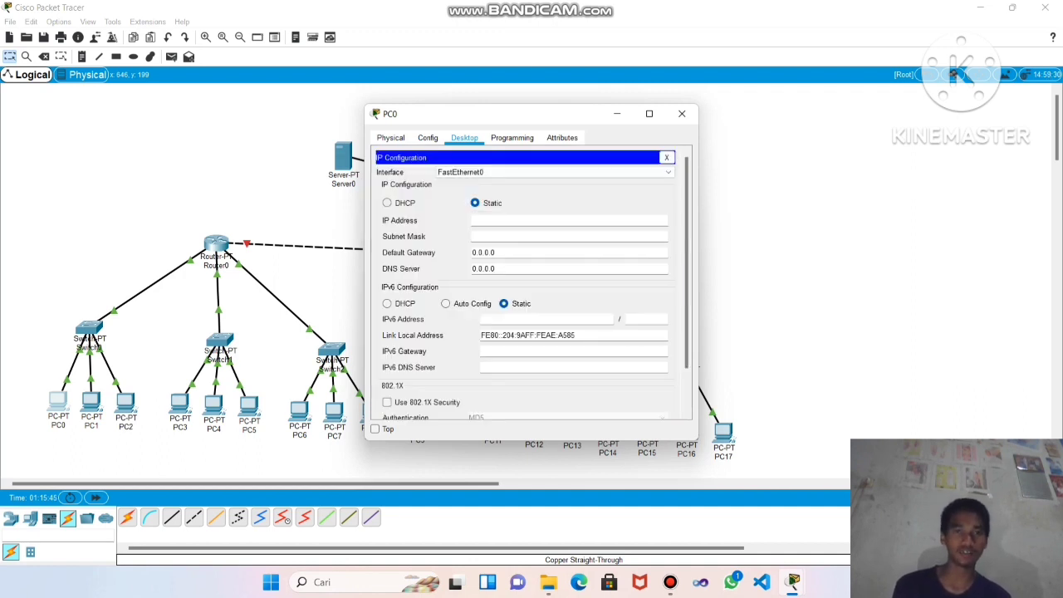
pyautogui.click(387, 202)
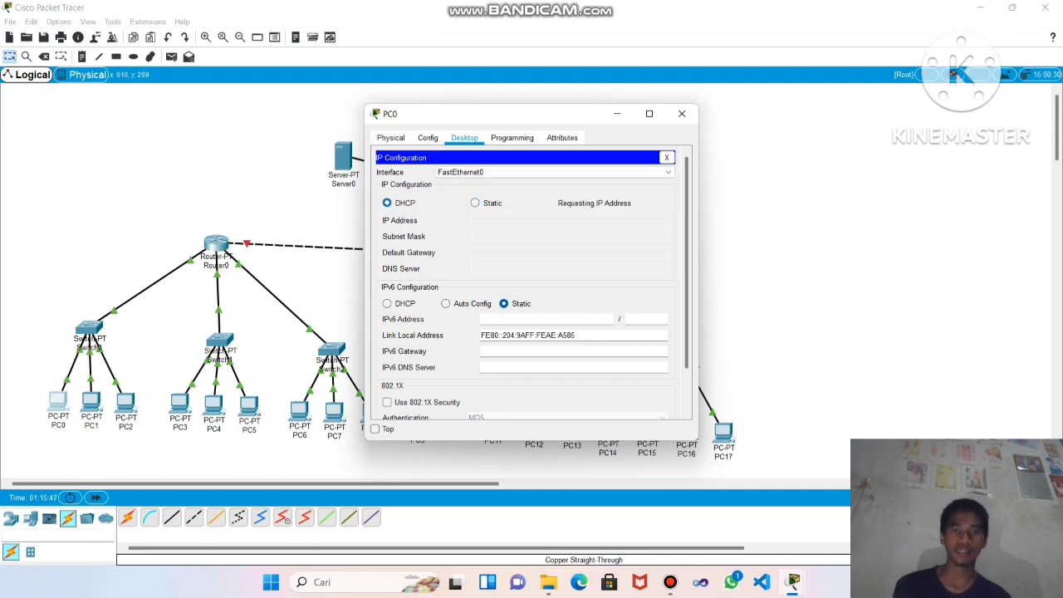
# Switch PC1's IPv4 configuration to DHCP and close the PC's window
pyautogui.click(94, 403)
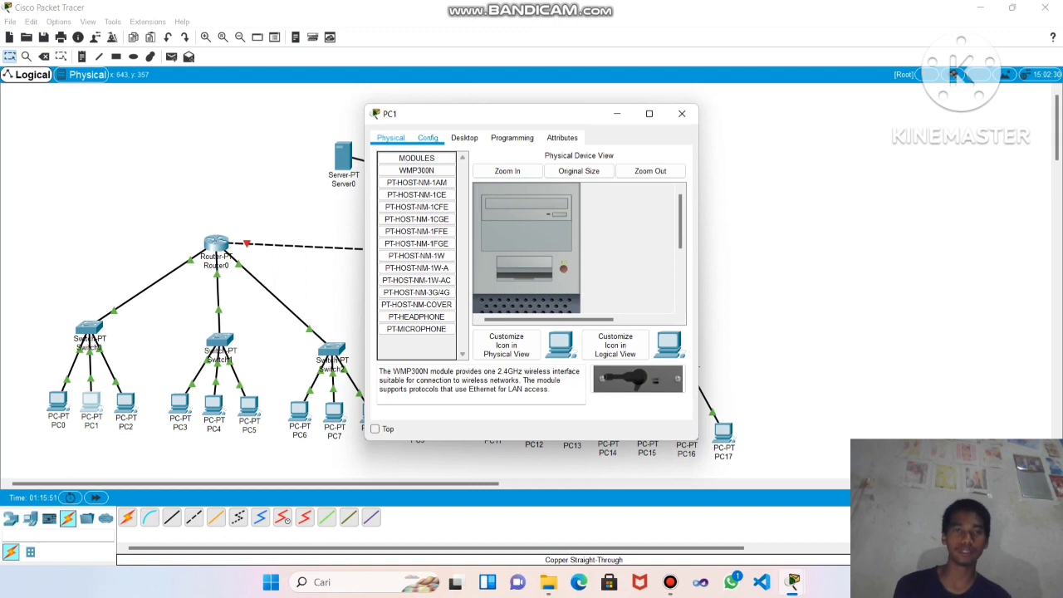
pyautogui.click(428, 137)
pyautogui.click(464, 137)
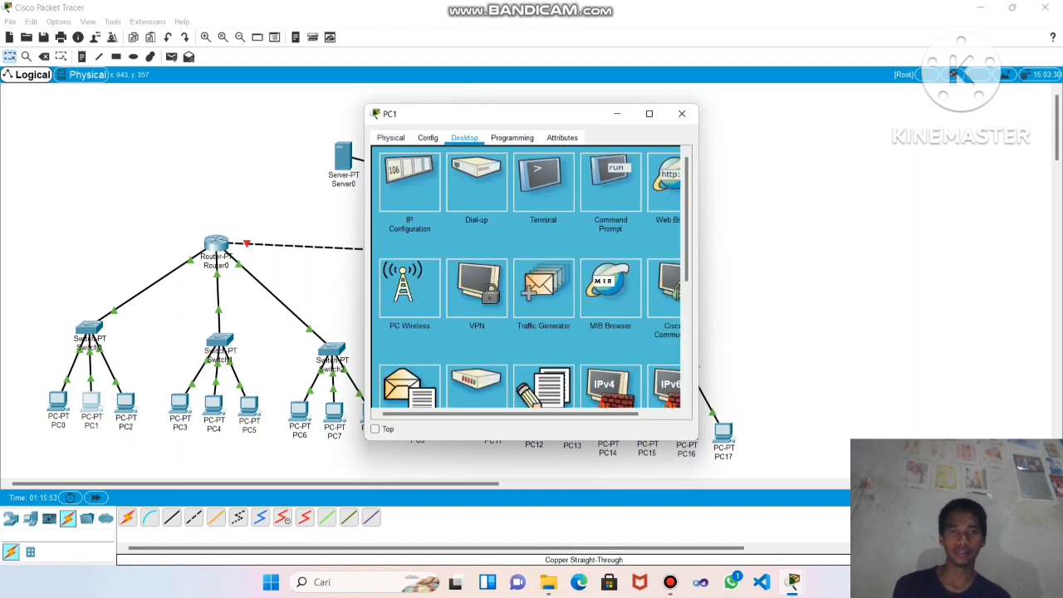
pyautogui.click(409, 182)
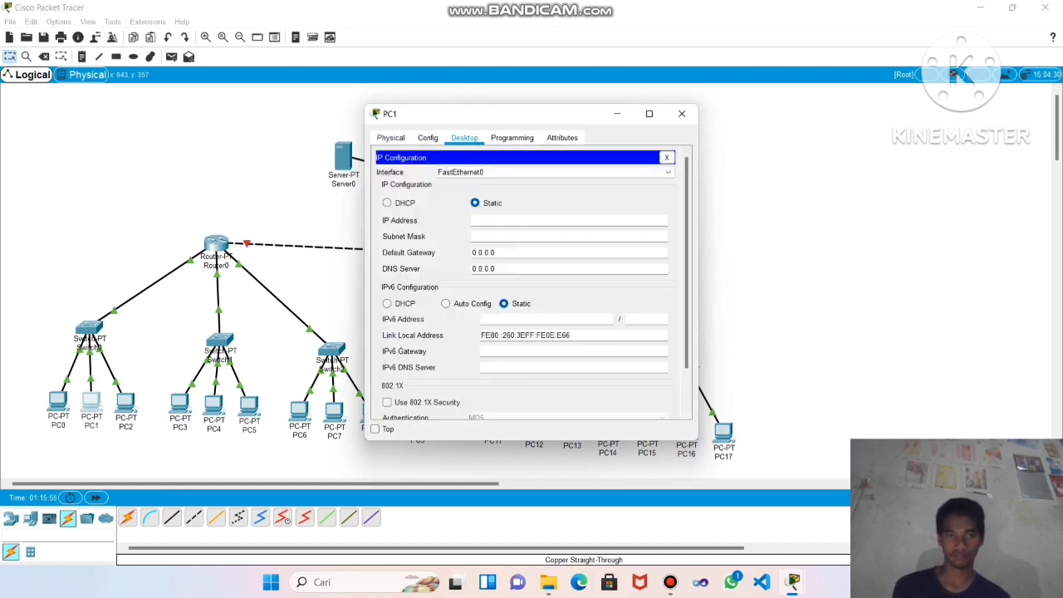
pyautogui.click(387, 203)
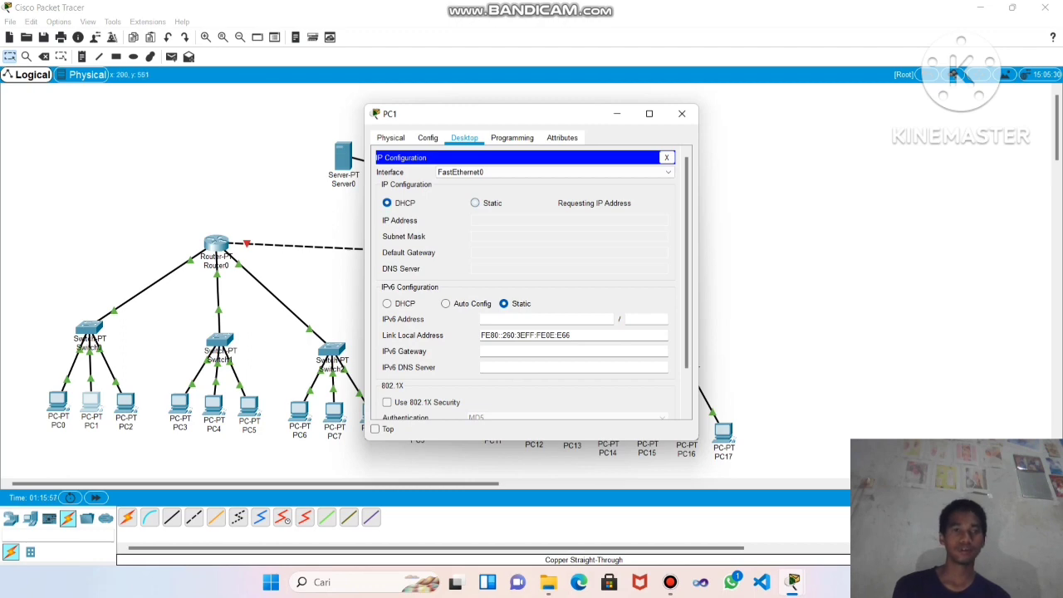
pyautogui.click(682, 113)
# Switch PC2's IPv4 configuration from static to DHCP
pyautogui.click(126, 403)
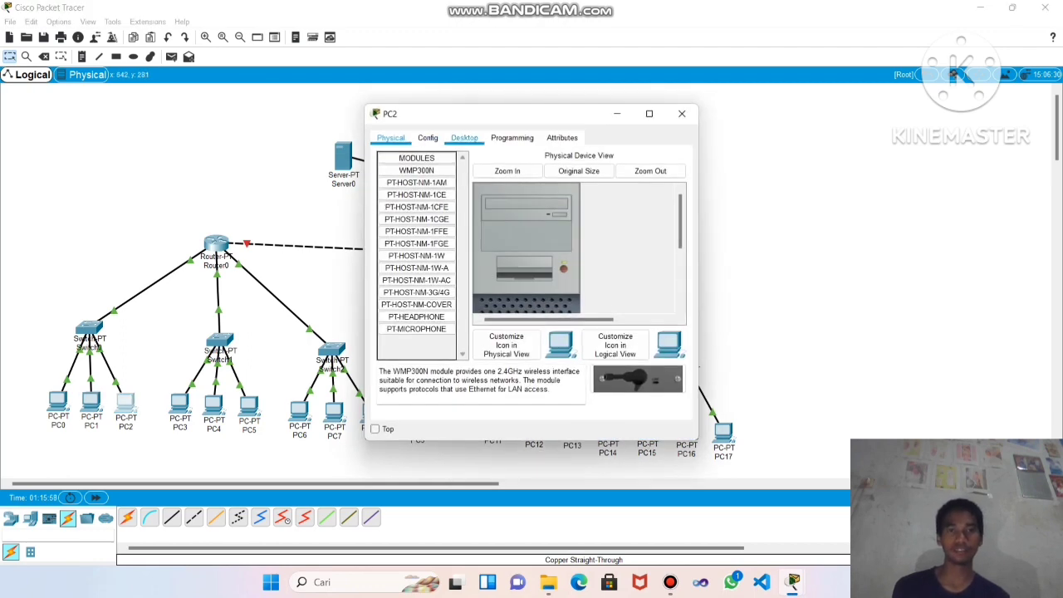
pyautogui.click(465, 137)
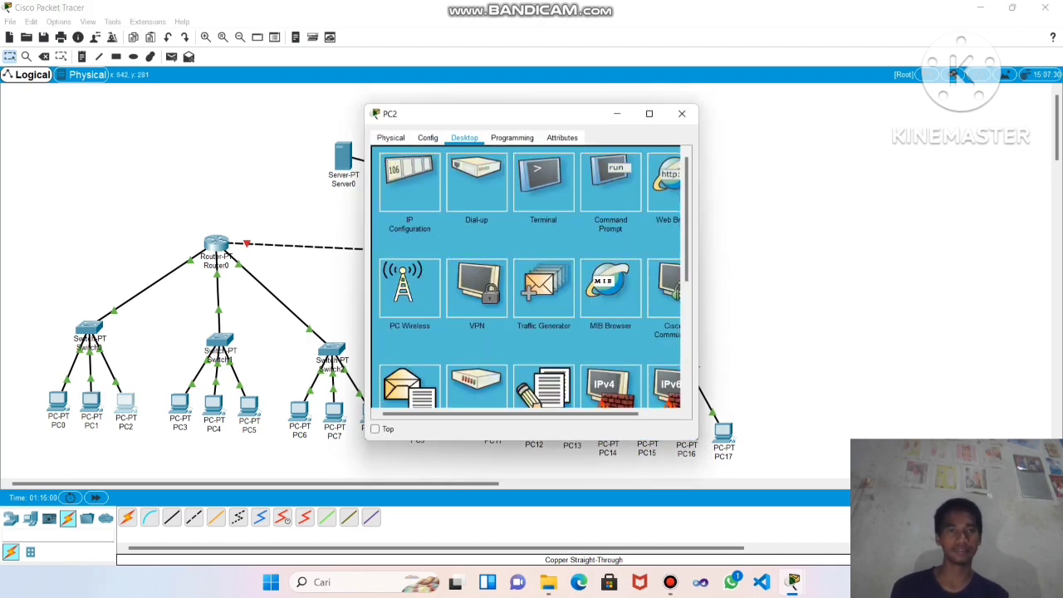
pyautogui.click(409, 182)
pyautogui.click(387, 203)
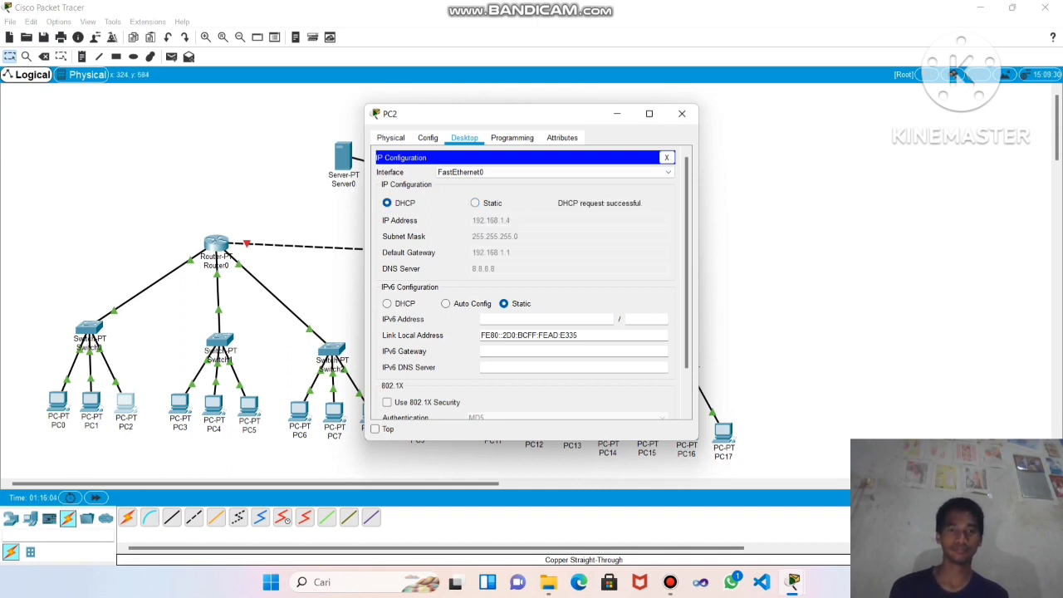
# Switch PC3's IPv4 configuration to DHCP and close the PC's window
pyautogui.click(682, 113)
pyautogui.click(180, 406)
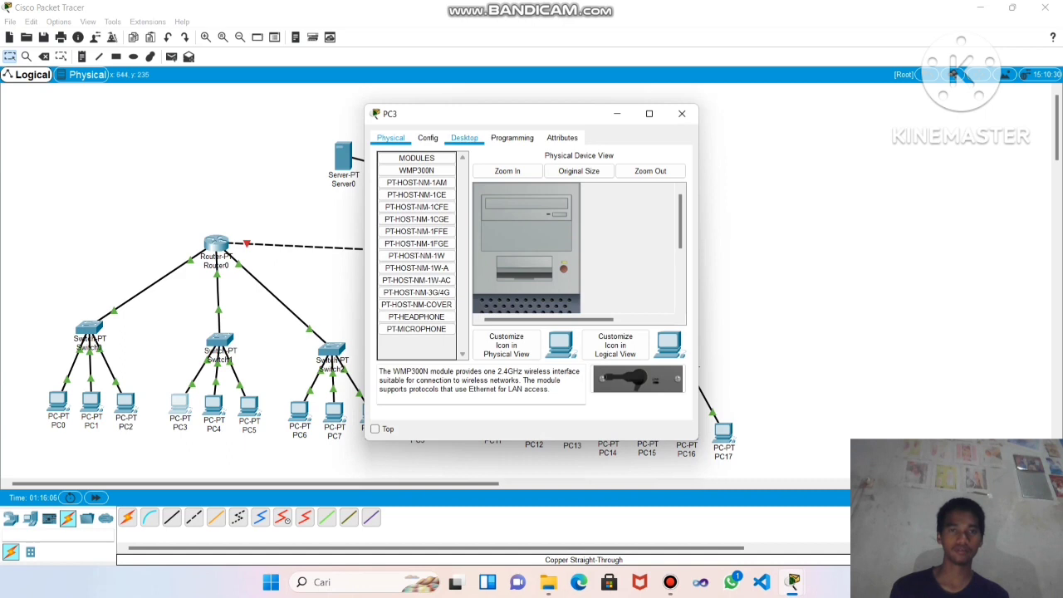
pyautogui.click(465, 138)
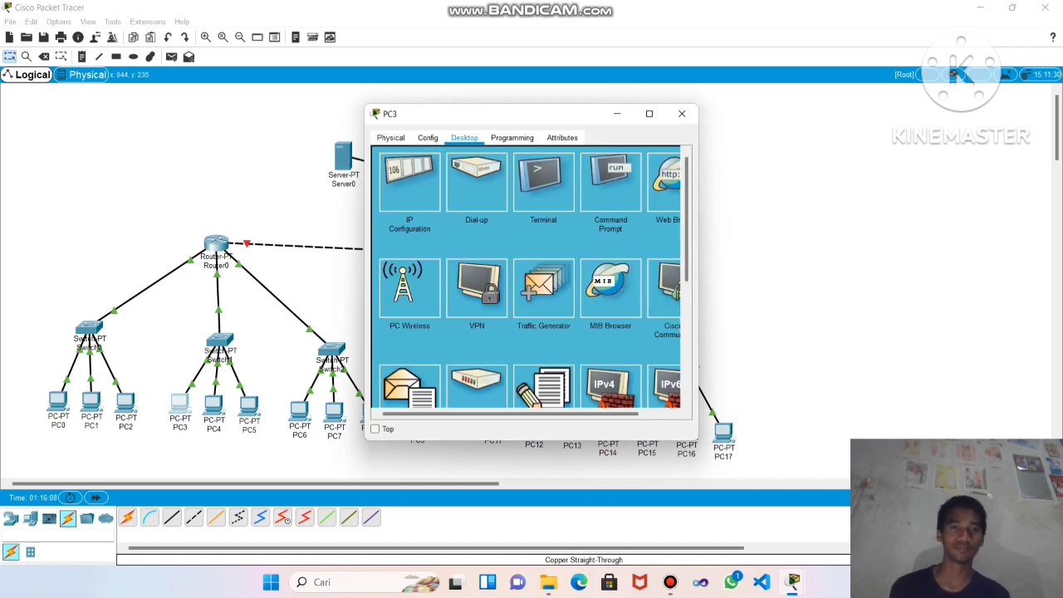
pyautogui.click(407, 162)
pyautogui.click(386, 203)
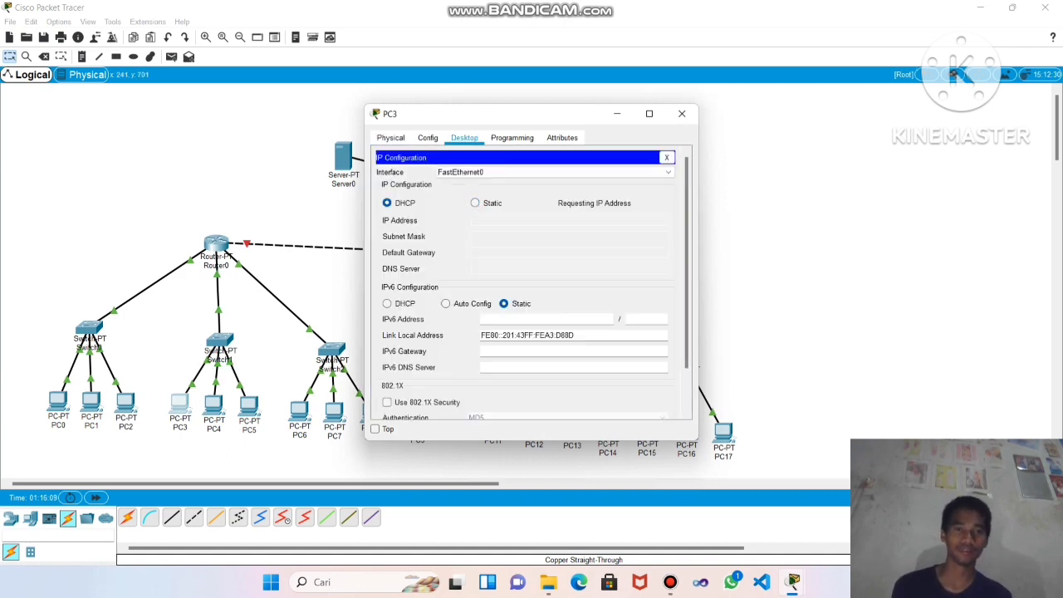
pyautogui.click(682, 114)
# Switch PC4's IPv4 configuration from static to DHCP and close its window
pyautogui.click(213, 404)
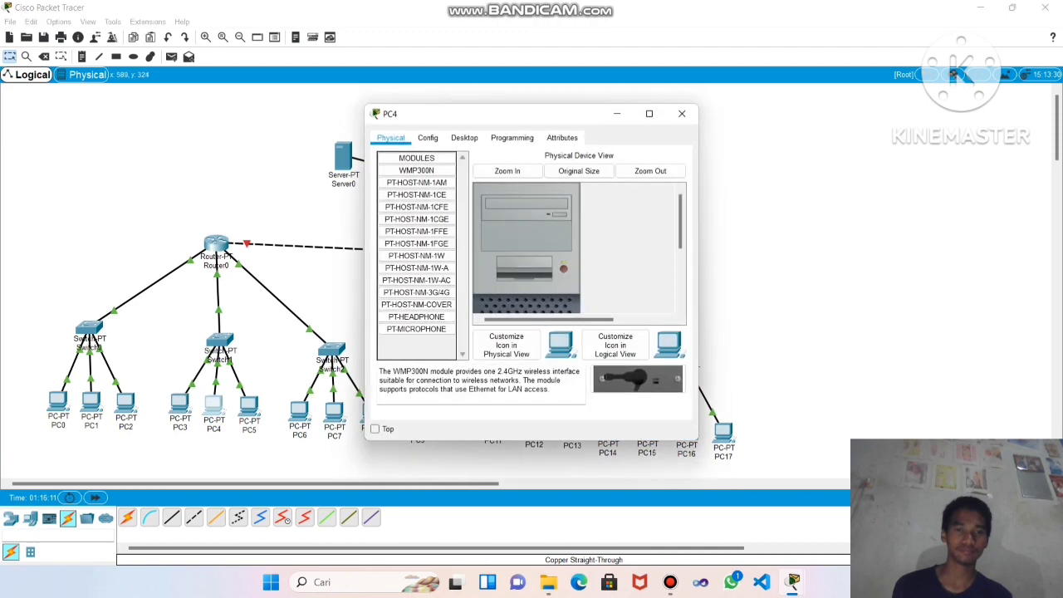
pyautogui.click(465, 138)
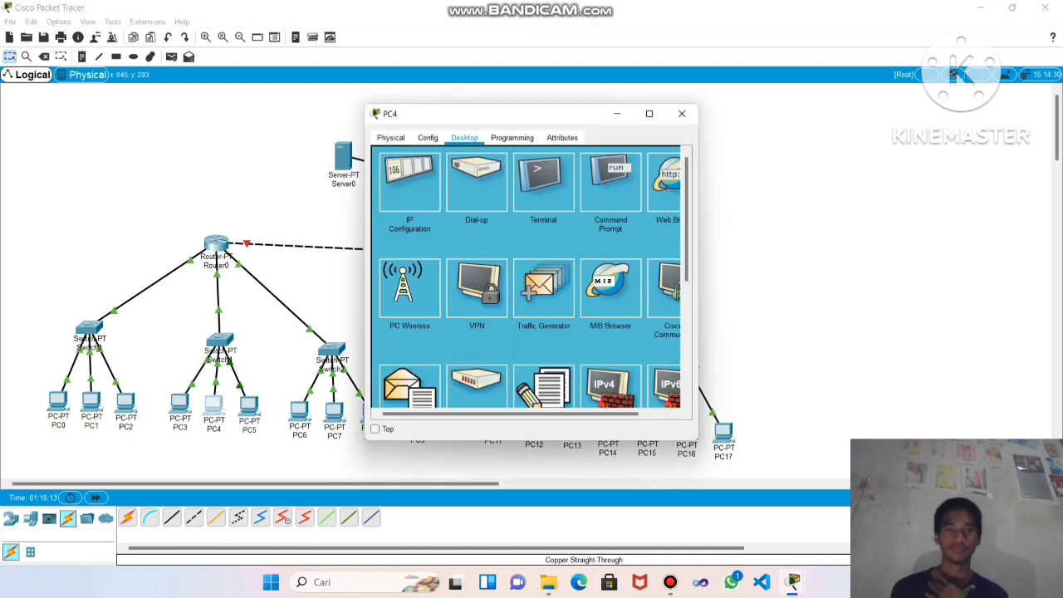
pyautogui.click(409, 183)
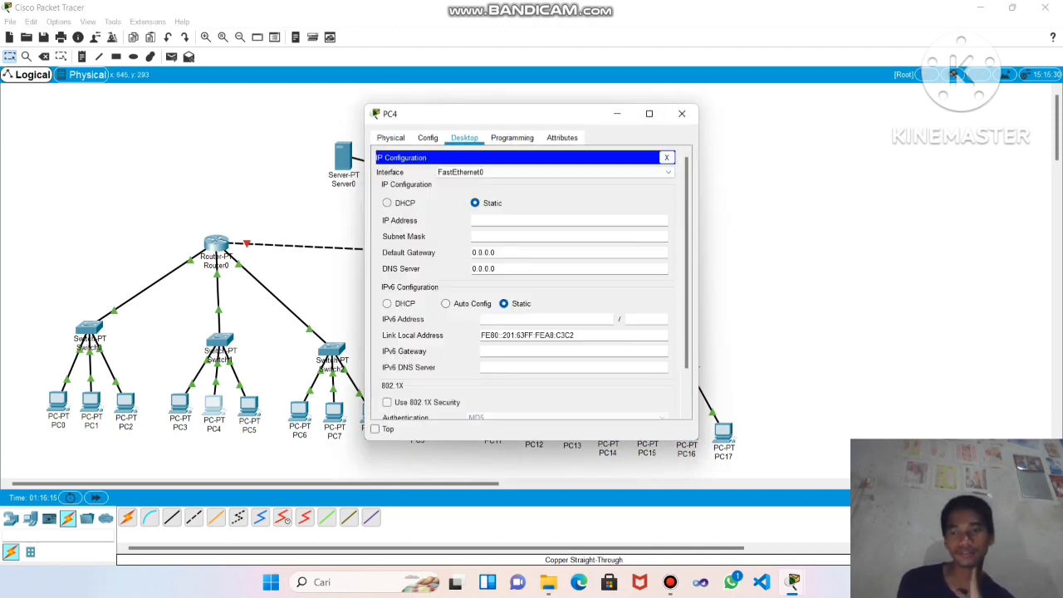
pyautogui.click(386, 203)
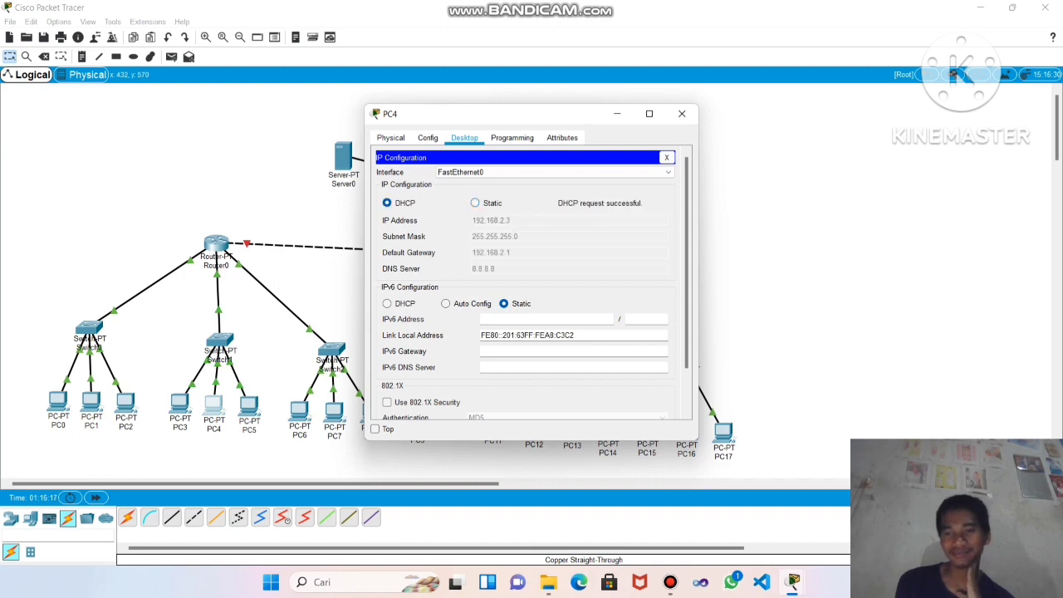
pyautogui.click(682, 114)
pyautogui.click(249, 407)
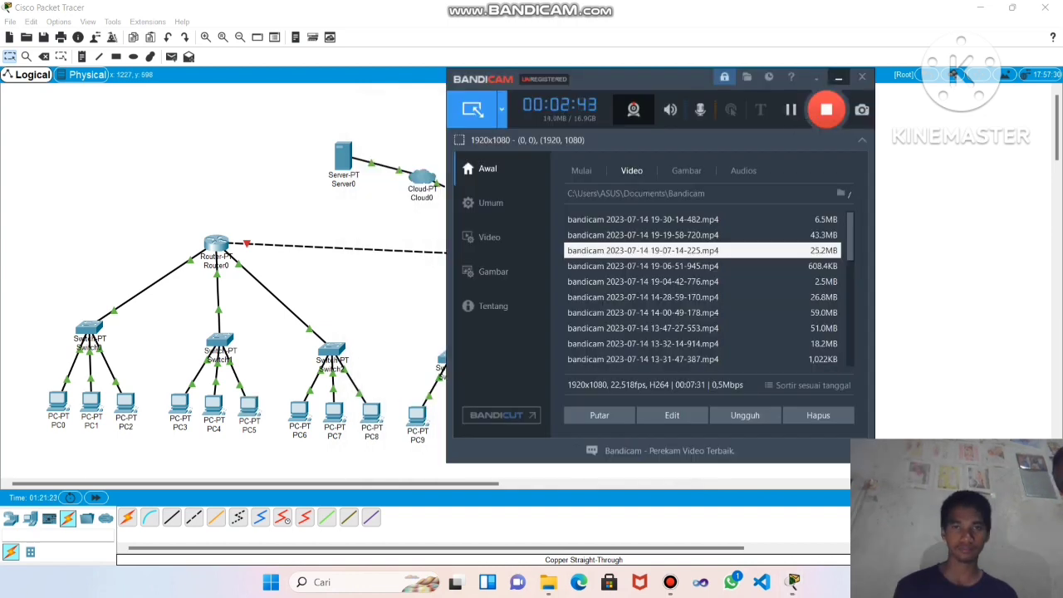
pyautogui.click(839, 77)
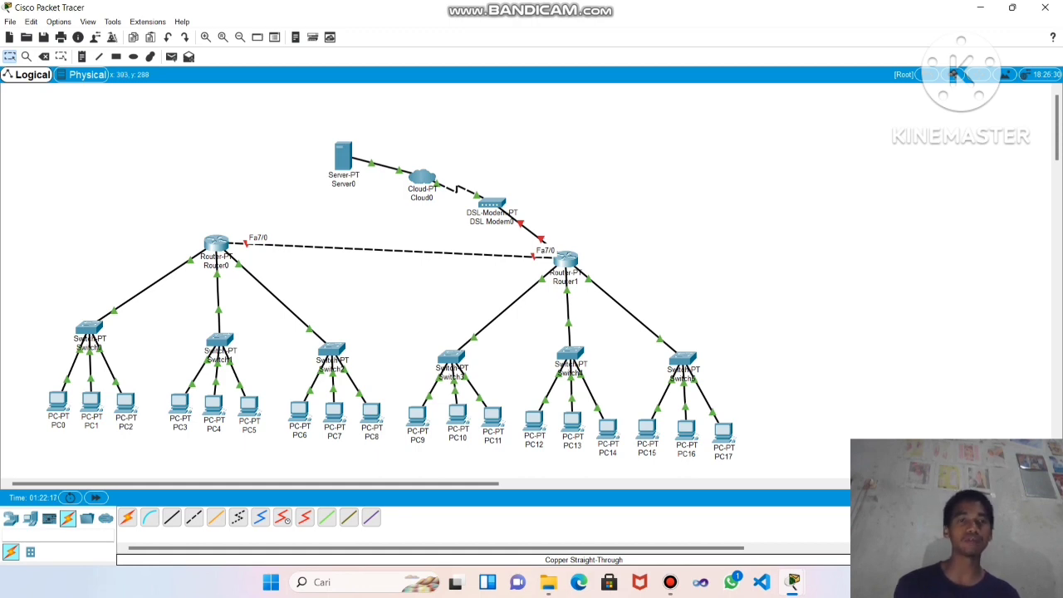
# Assign IP address 192.168.10.1 with subnet mask 255.255.255.0 to Router0's FastEthernet7/0 interface and turn the port on
pyautogui.click(216, 243)
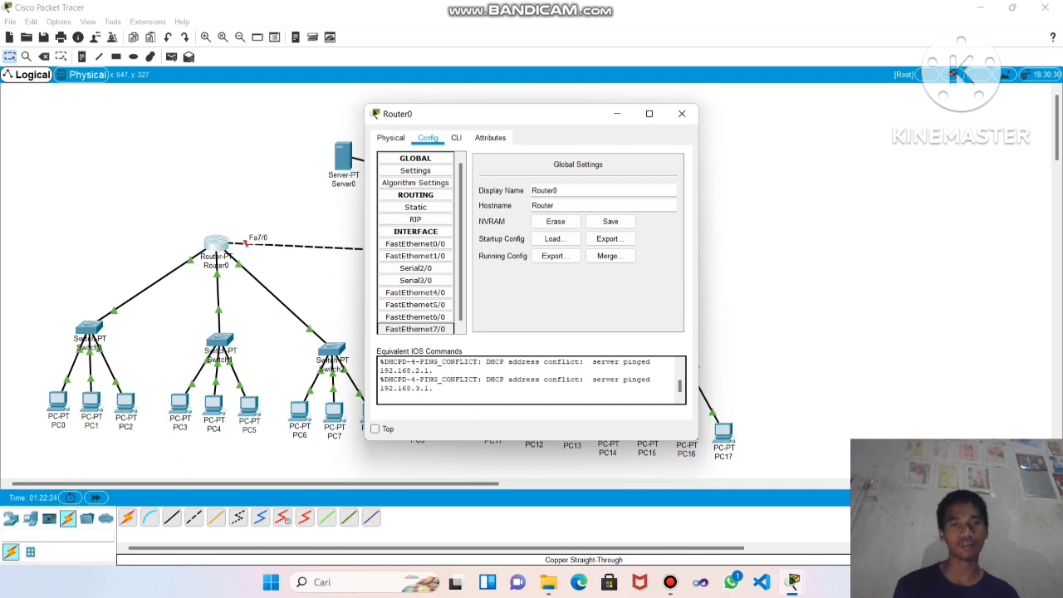
pyautogui.click(415, 329)
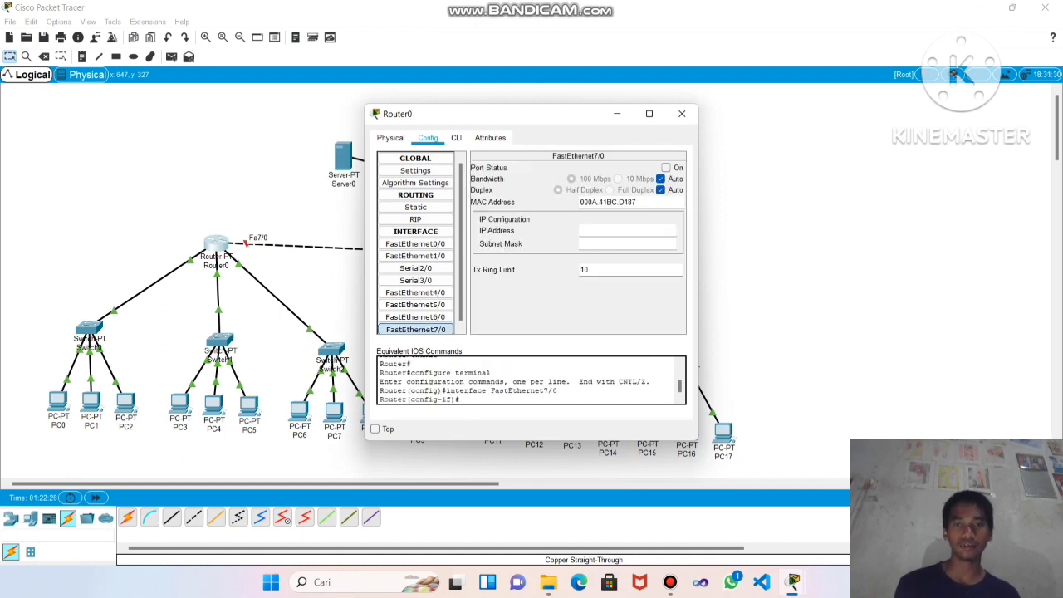
pyautogui.click(616, 231)
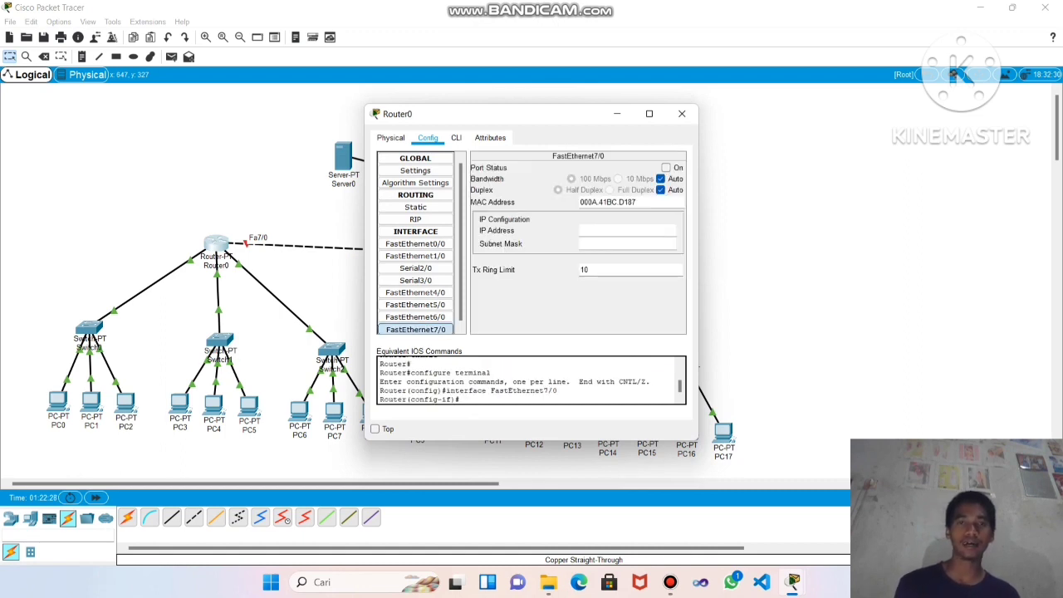
pyautogui.write('19')
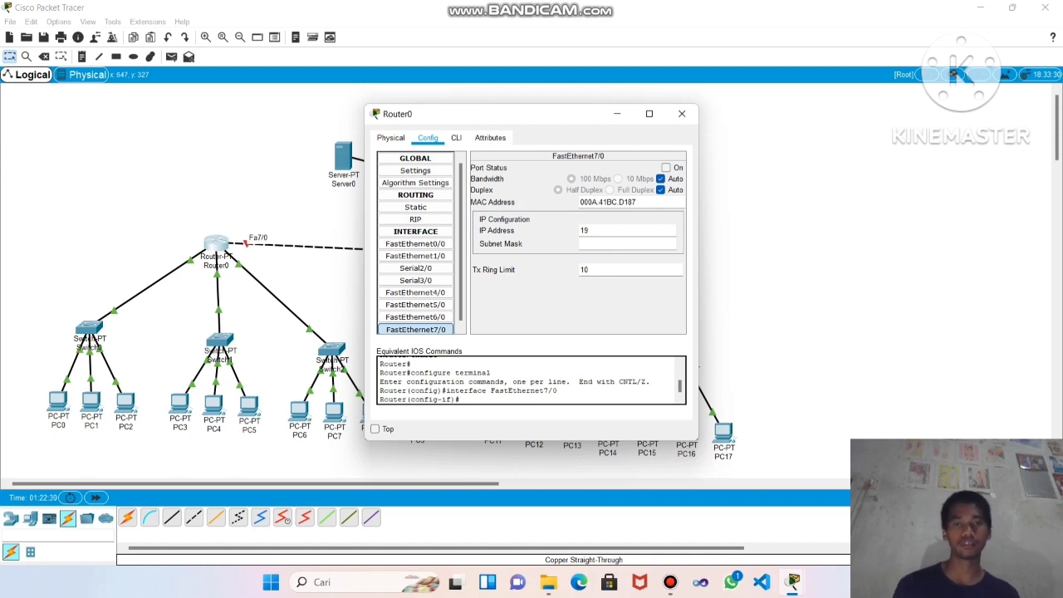
pyautogui.write('2.')
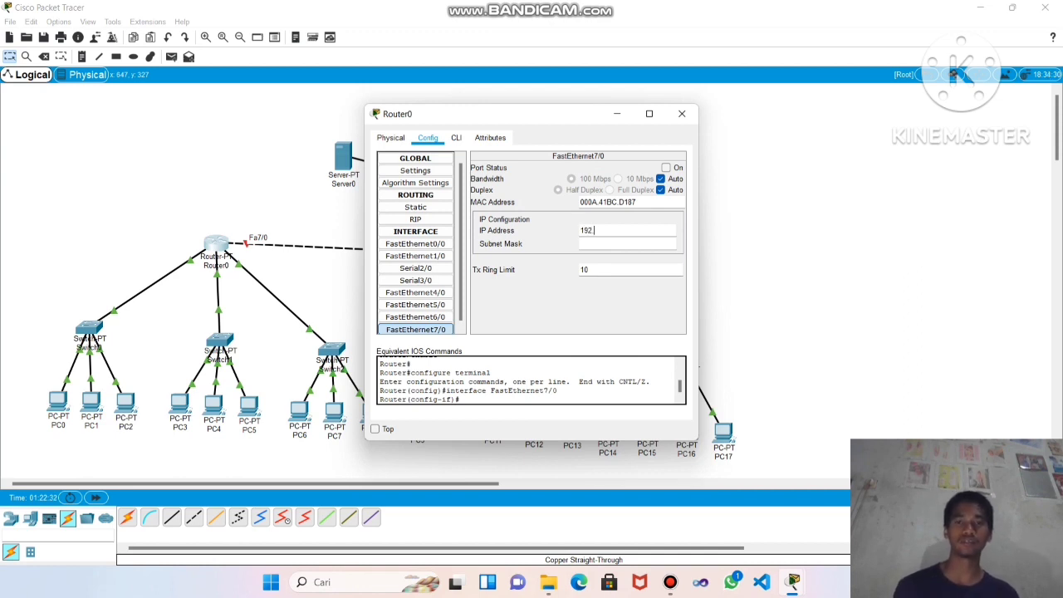
pyautogui.write('1')
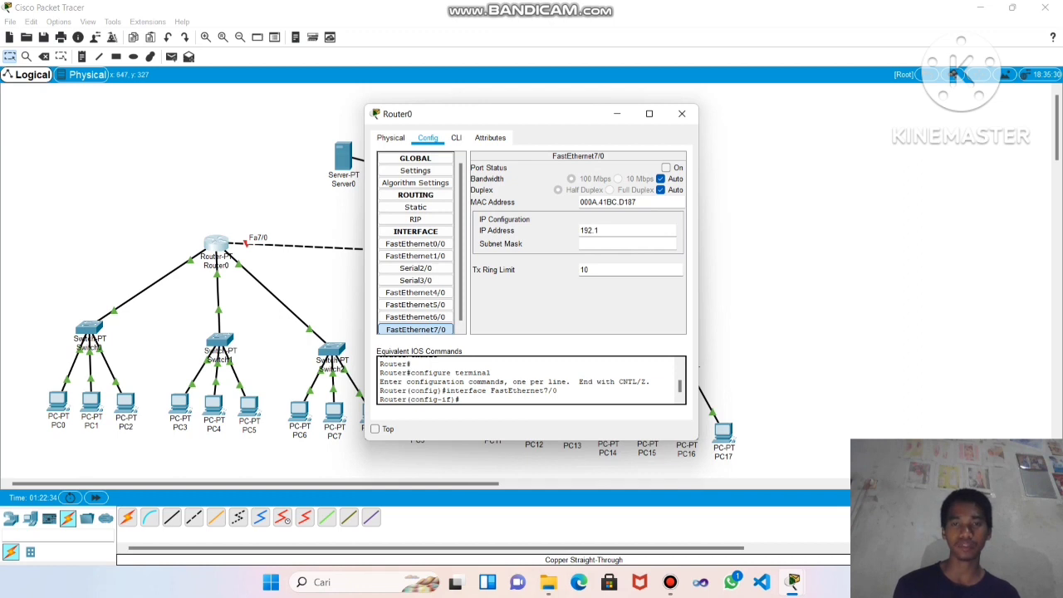
pyautogui.write('68')
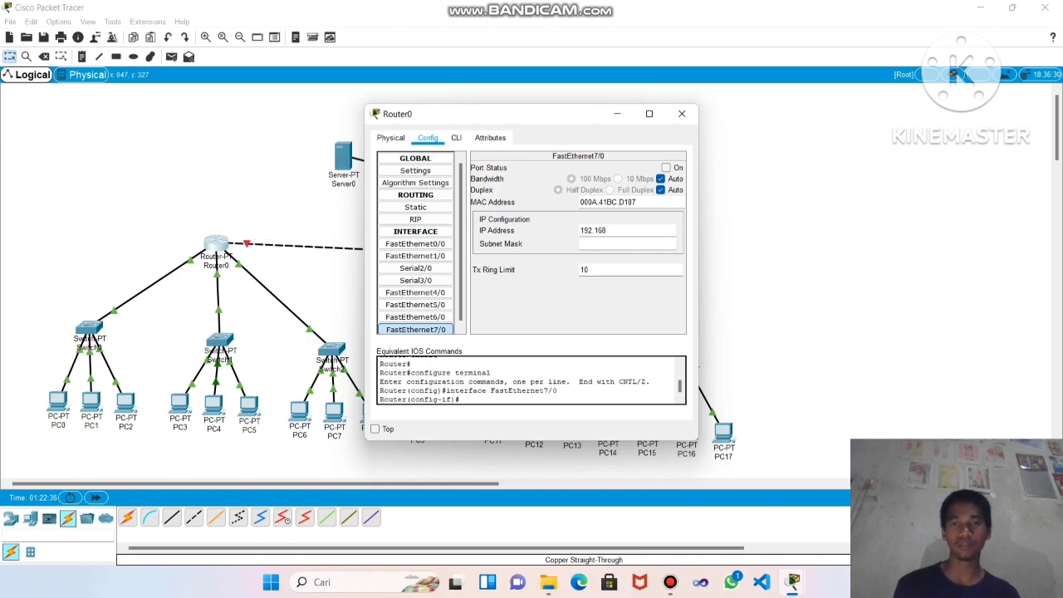
pyautogui.write('.')
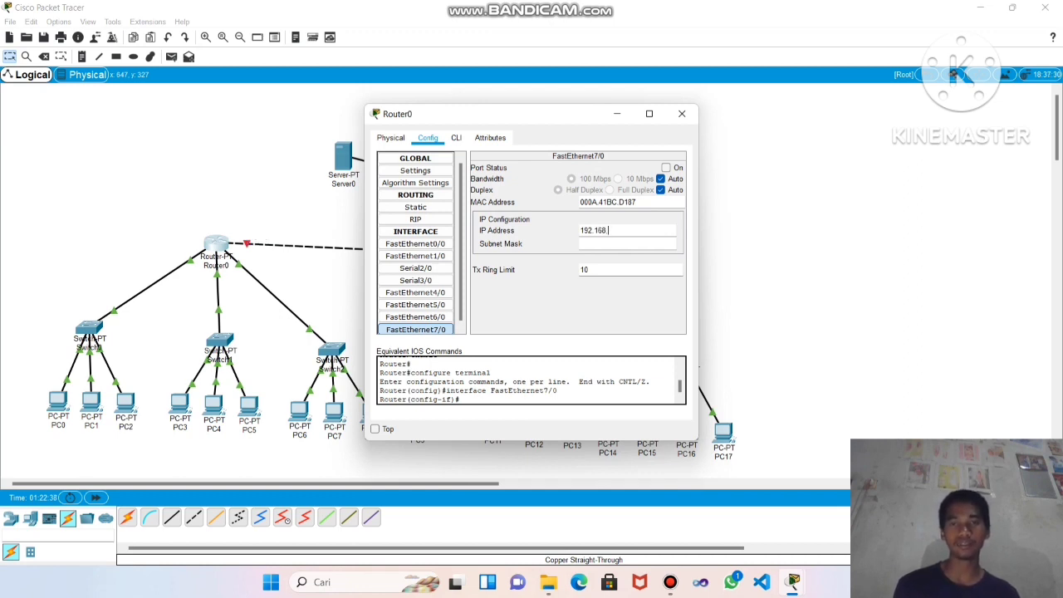
pyautogui.write('10')
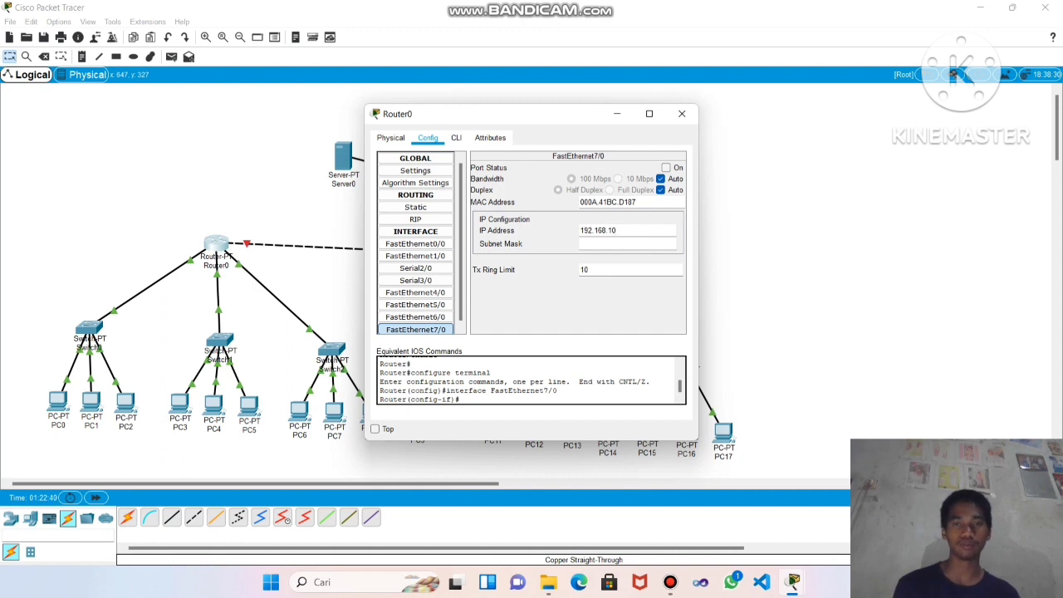
pyautogui.write('.1')
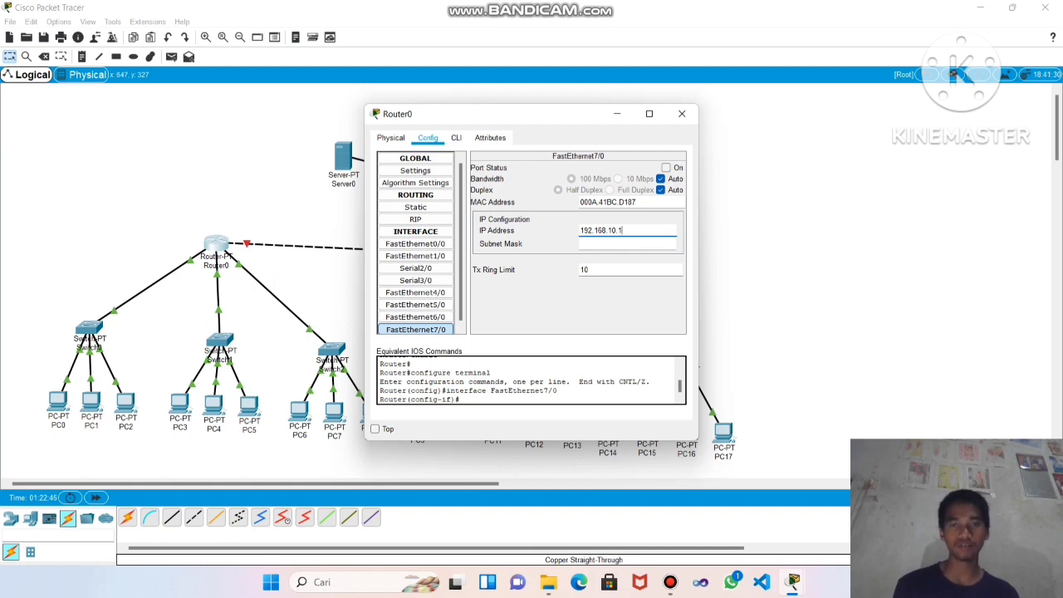
pyautogui.press('Tab')
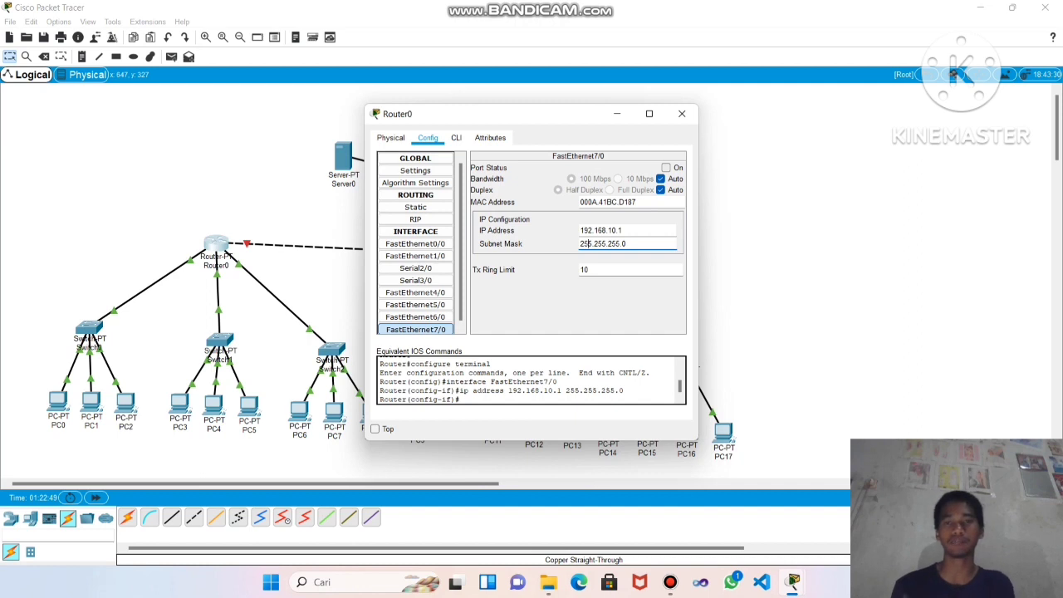
pyautogui.click(665, 167)
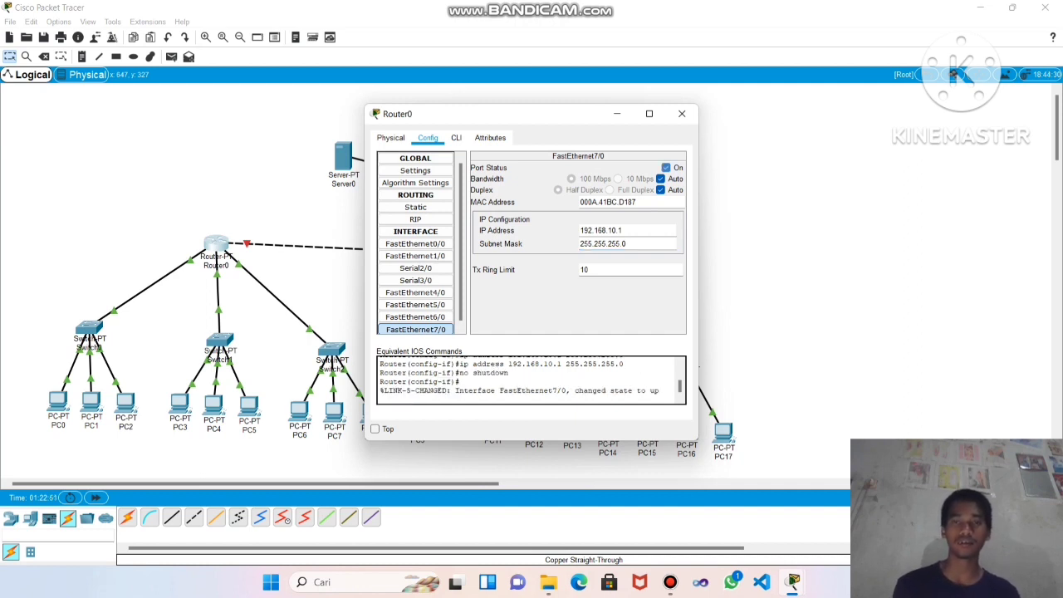
pyautogui.click(682, 114)
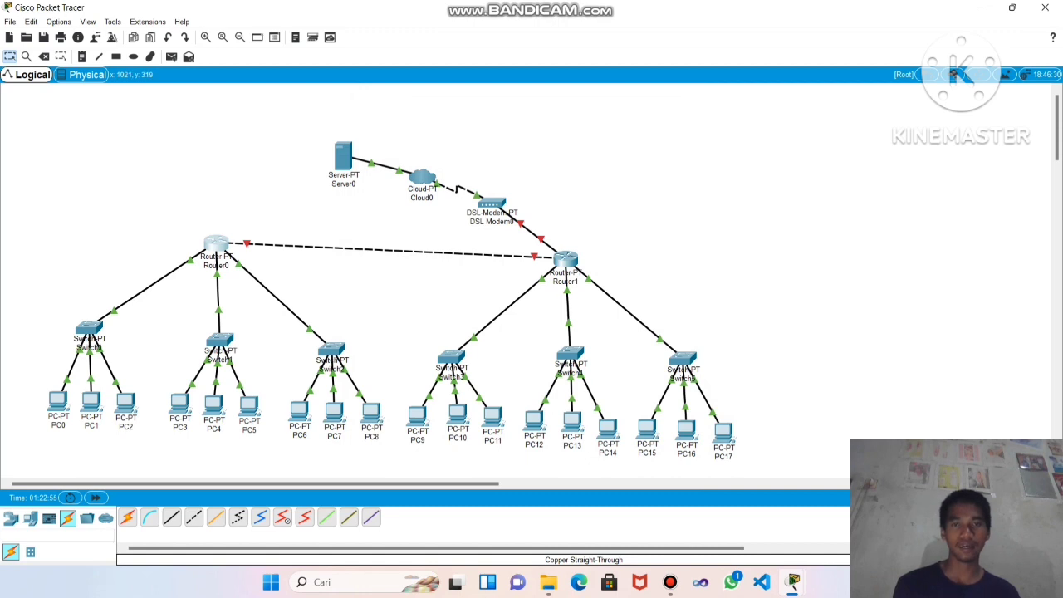
# Assign IP address 192.168.10.2 with subnet mask 255.255.255.0 to Router1's FastEthernet7/0 interface and turn the port on
pyautogui.click(564, 260)
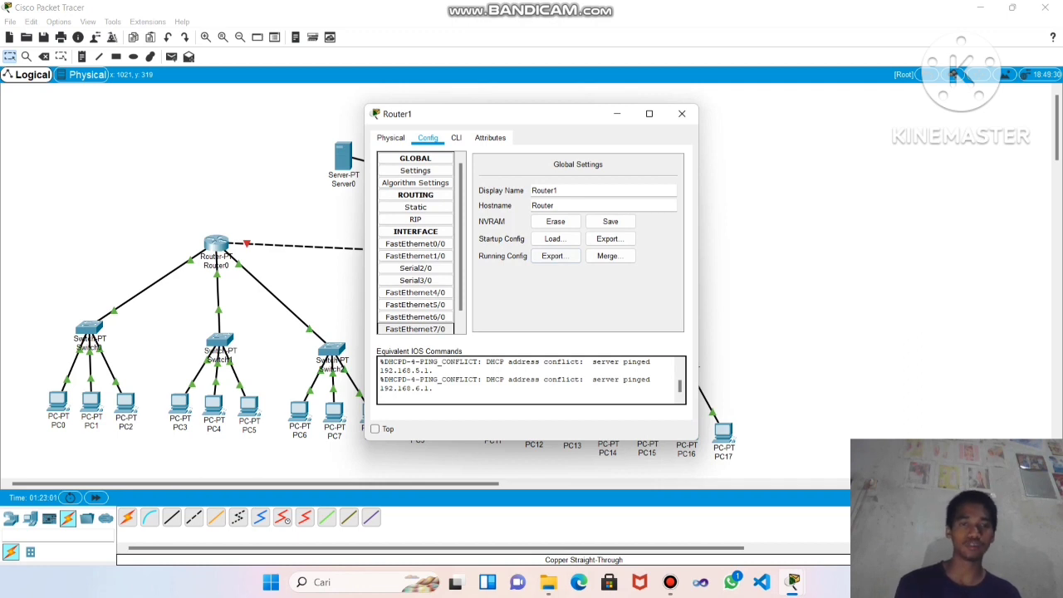
pyautogui.click(415, 329)
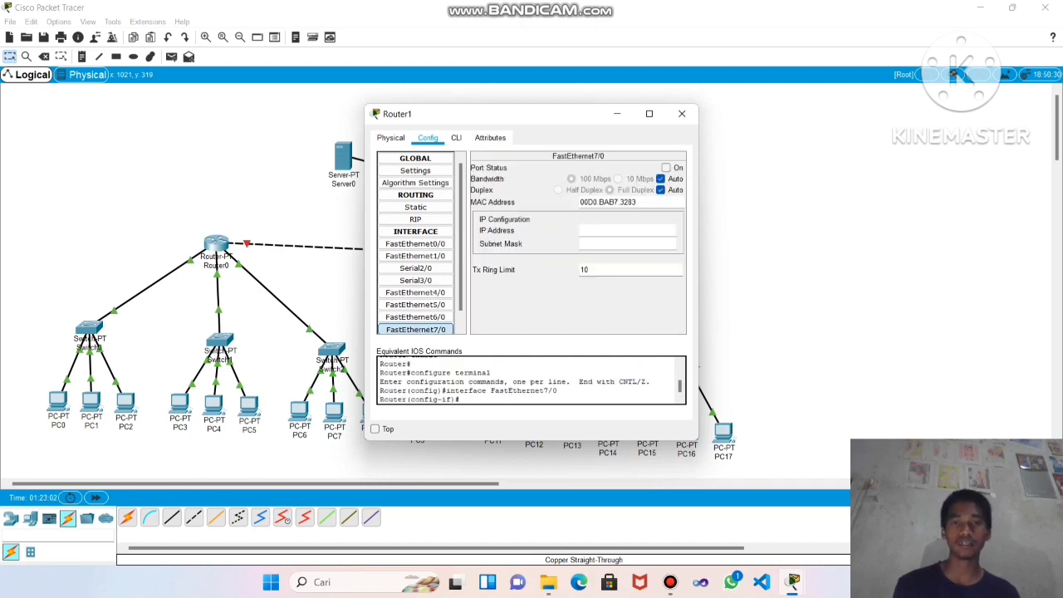
pyautogui.click(626, 231)
pyautogui.write('19')
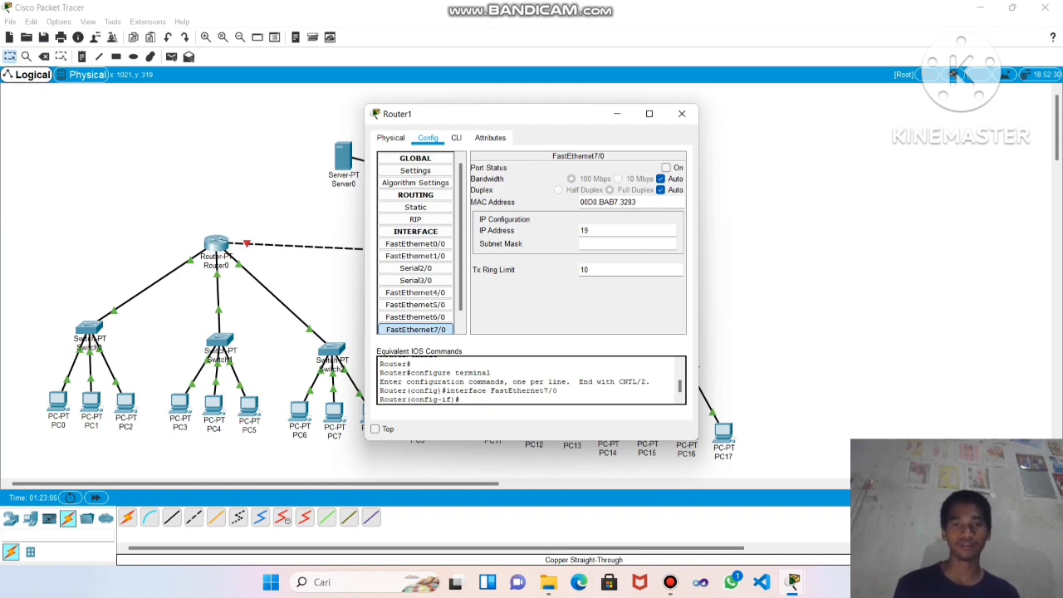
pyautogui.write('2.168')
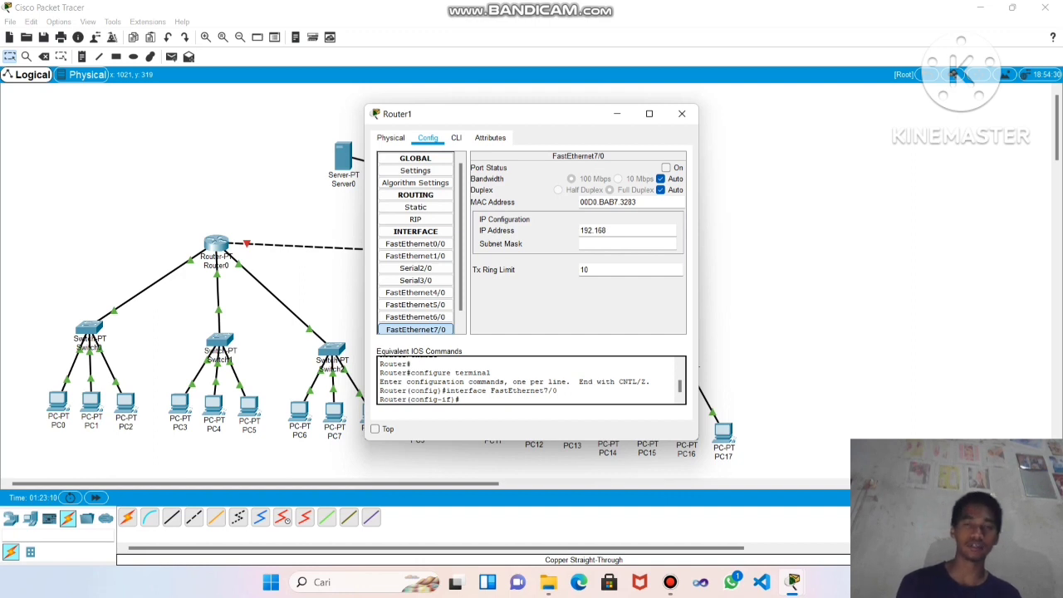
pyautogui.write('.')
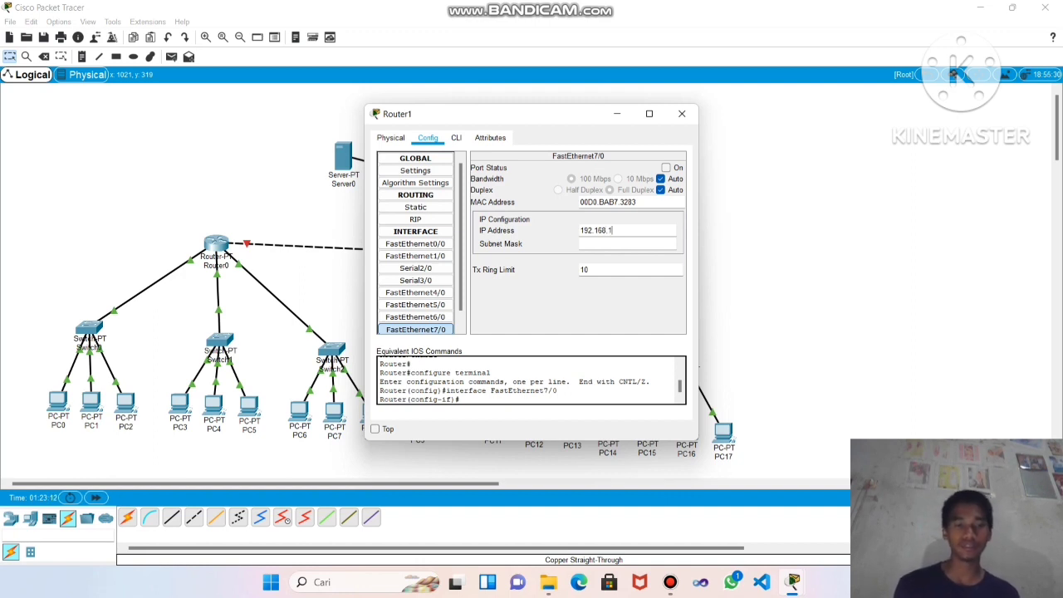
pyautogui.write('10')
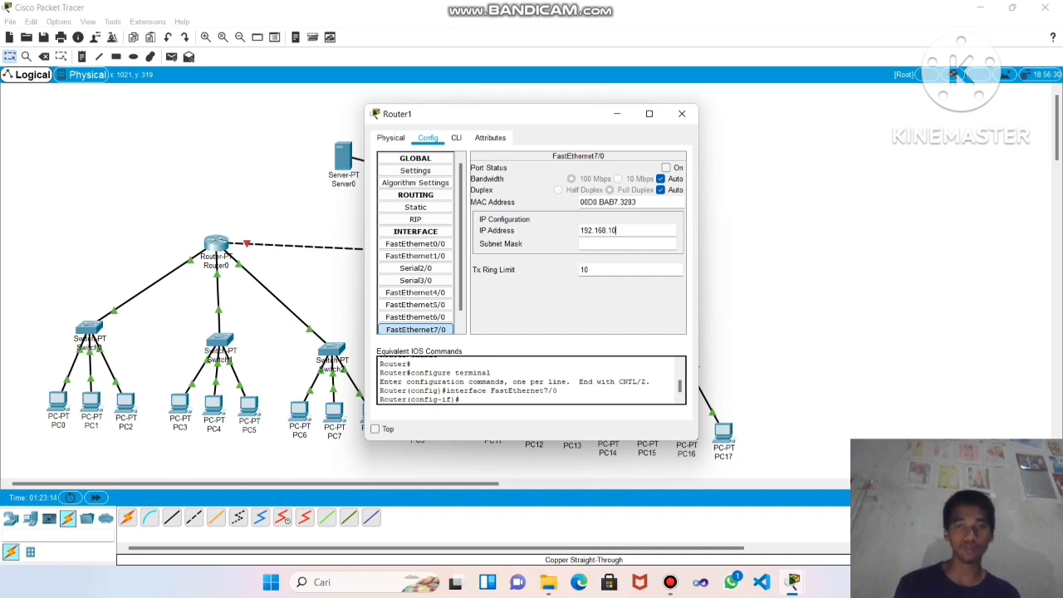
pyautogui.write('.2')
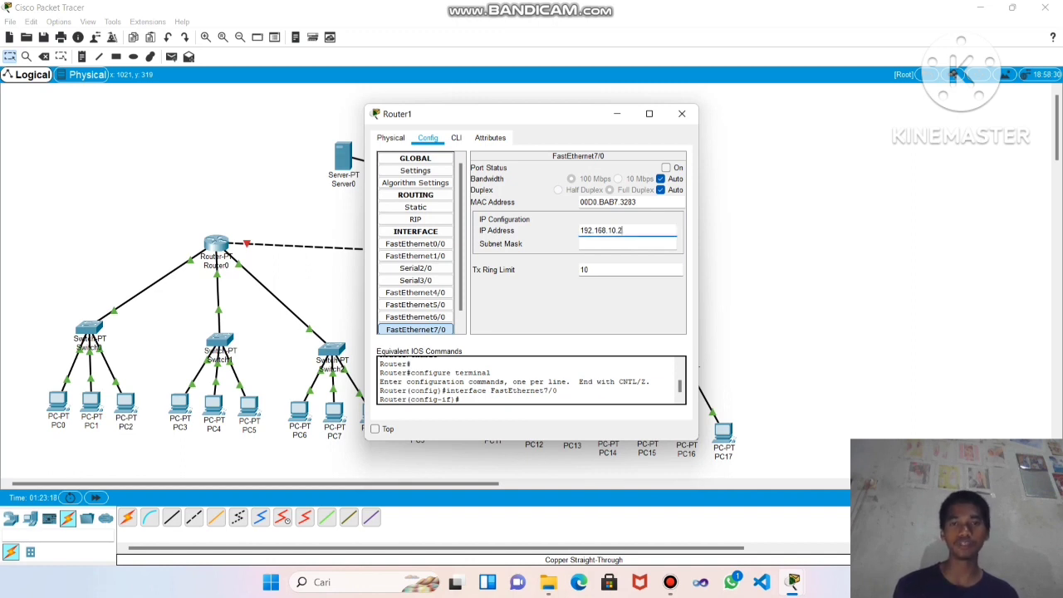
pyautogui.click(584, 244)
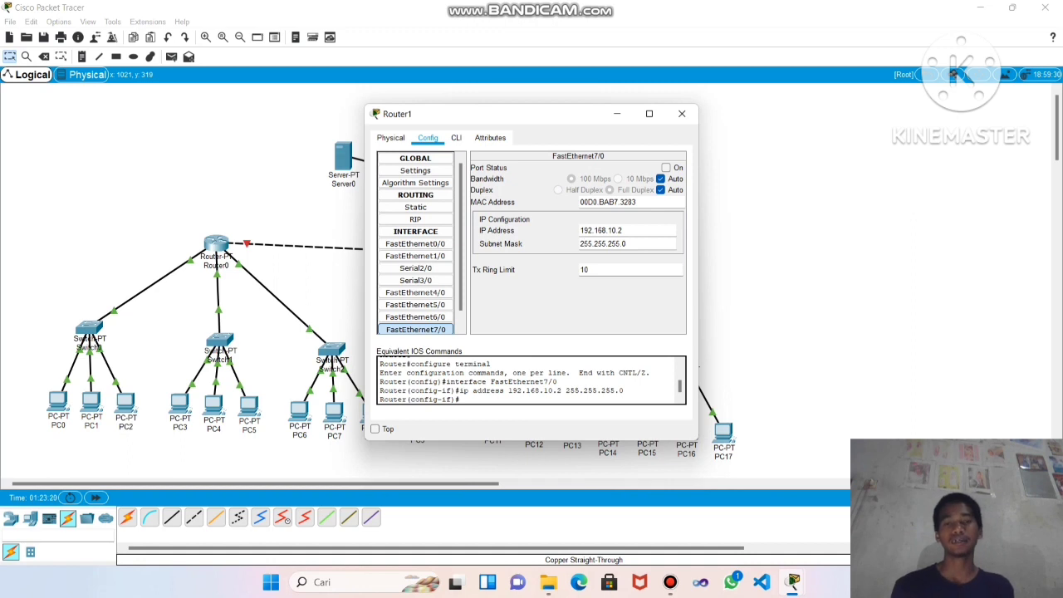
pyautogui.click(582, 243)
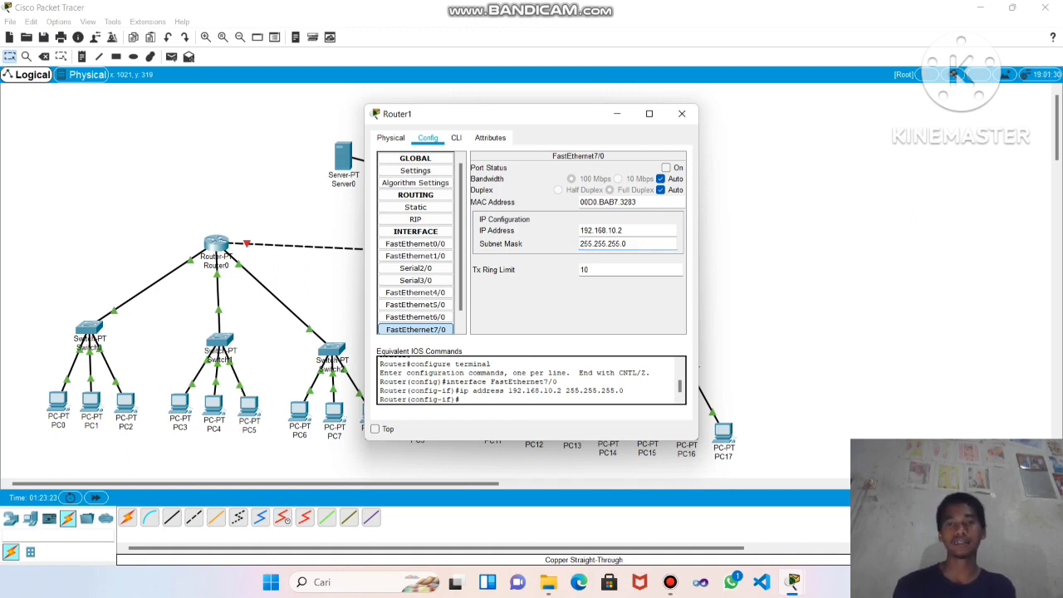
pyautogui.click(665, 167)
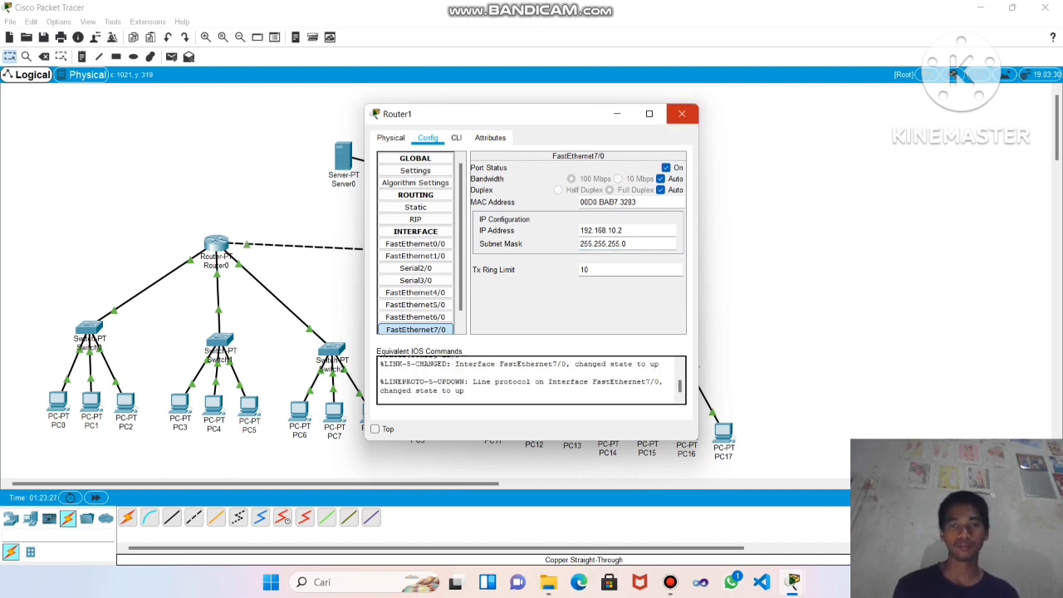
pyautogui.click(682, 114)
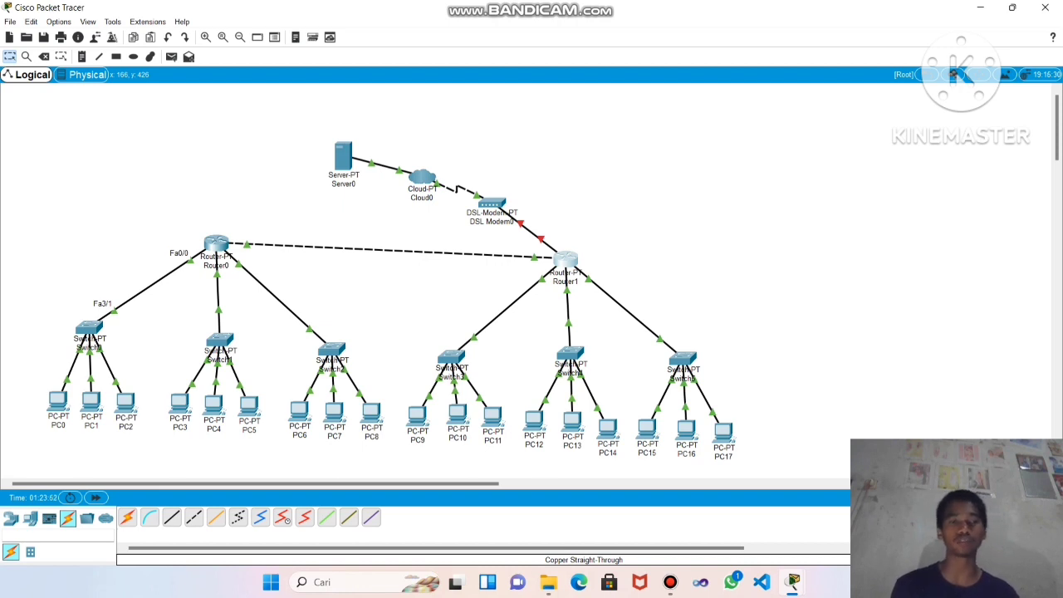
# Check PC0's IPv4 address, subnet mask, default gateway and DNS server in its IP configuration
pyautogui.click(61, 399)
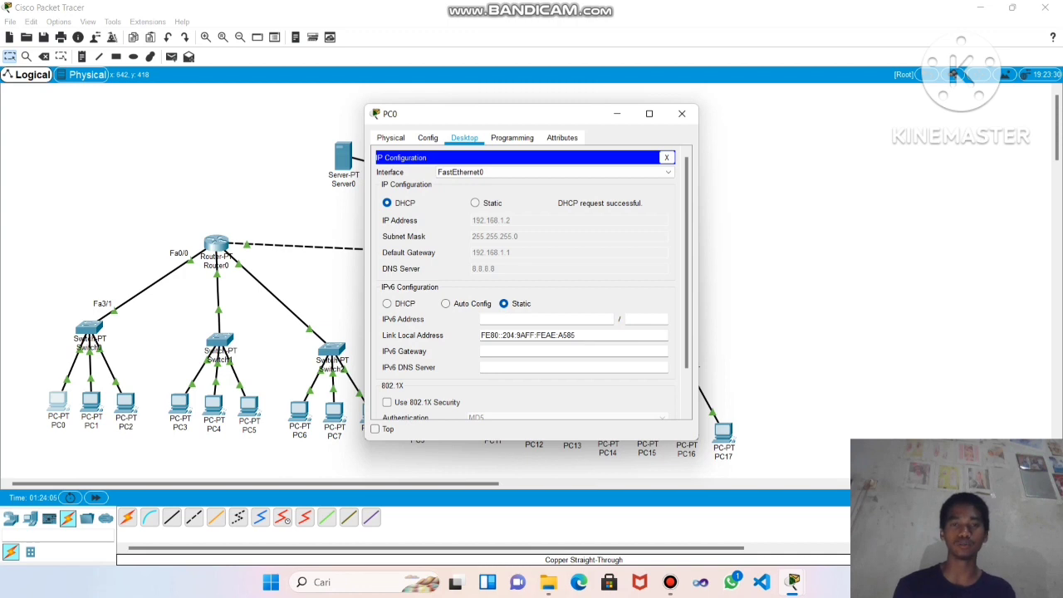
pyautogui.click(682, 114)
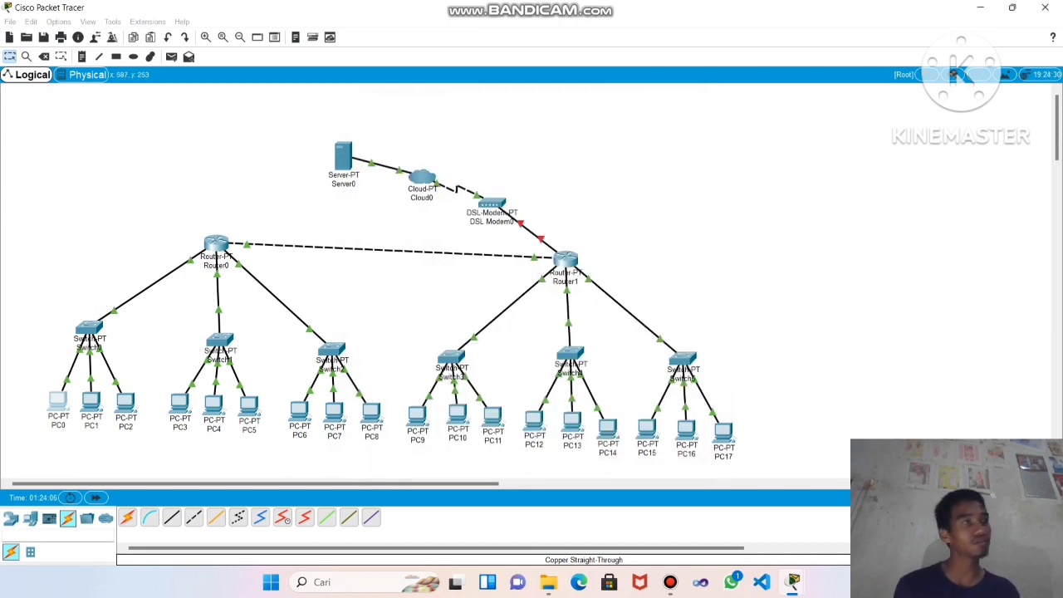
# Add network 192.168.1.0 to Router0's RIP routing
pyautogui.click(216, 243)
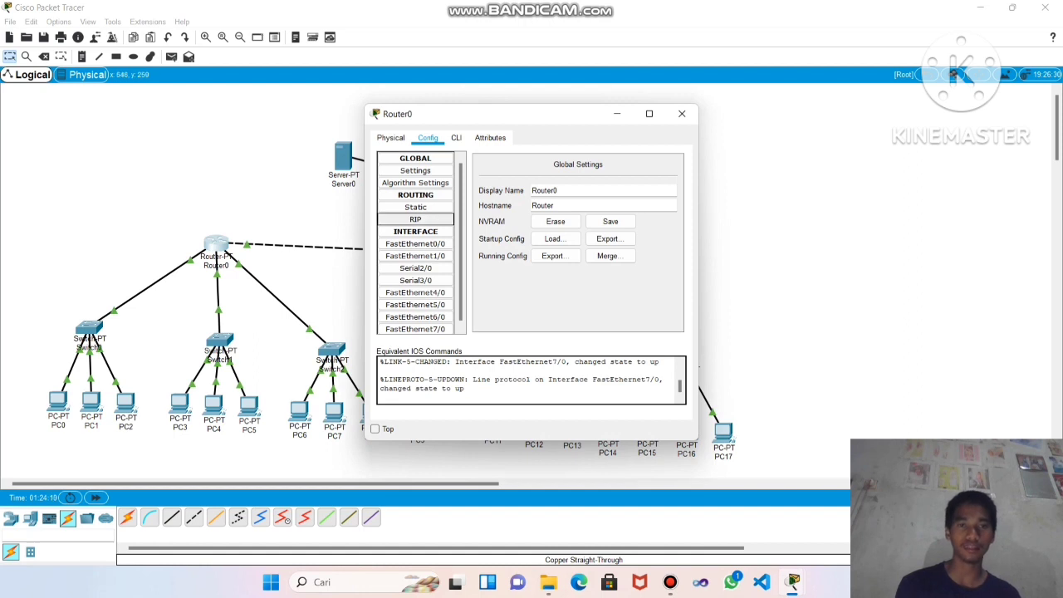
pyautogui.click(416, 219)
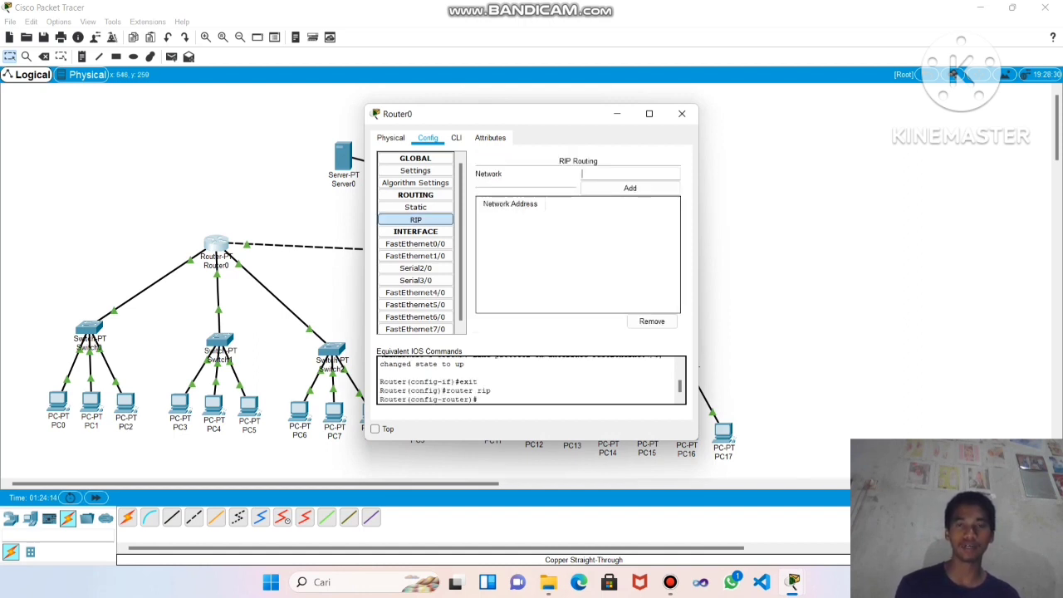
pyautogui.write('19')
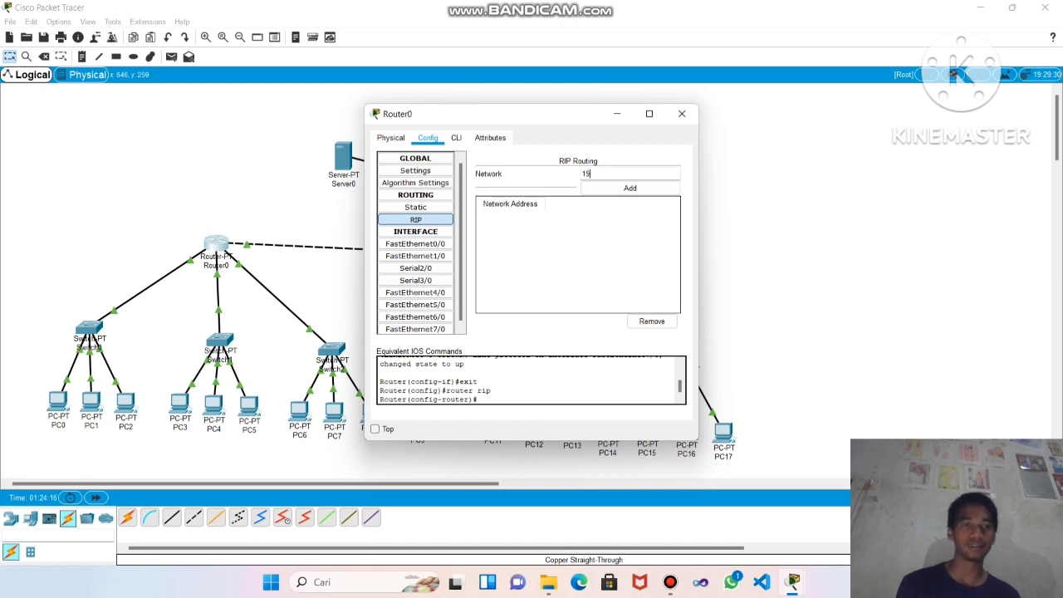
pyautogui.write('2')
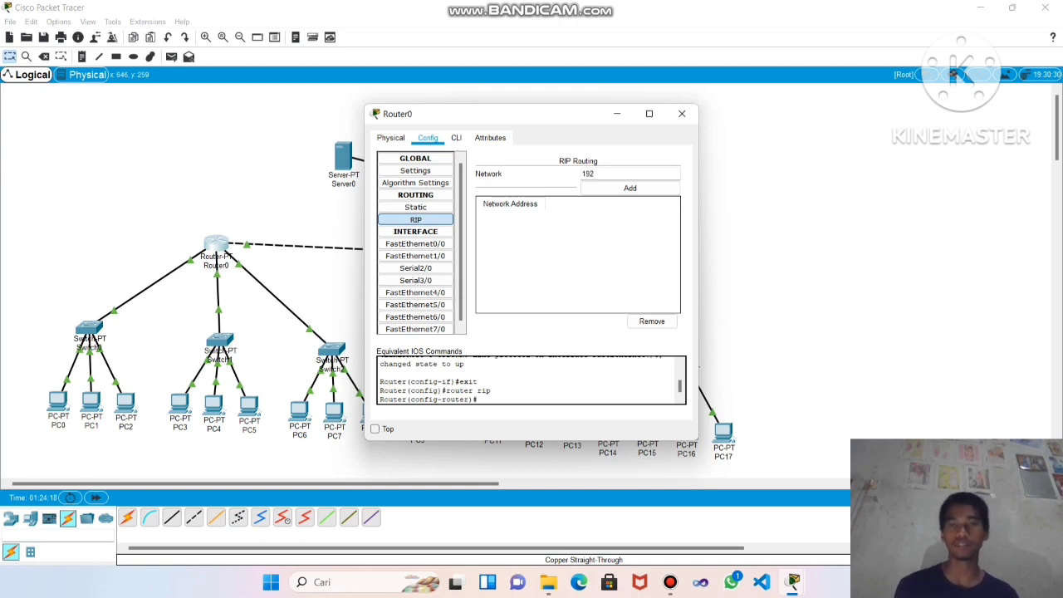
pyautogui.write('.')
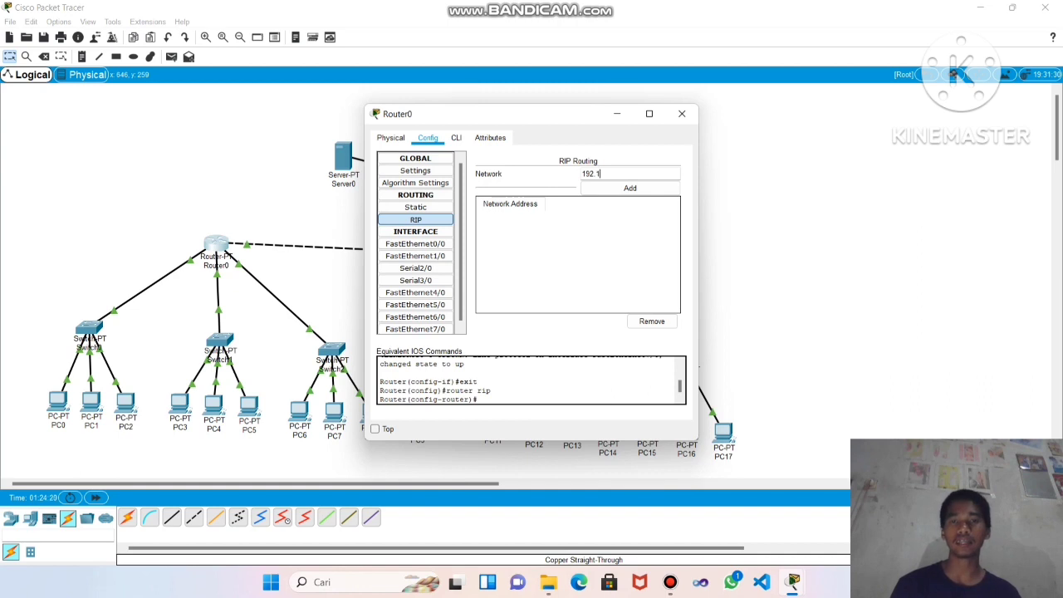
pyautogui.write('168')
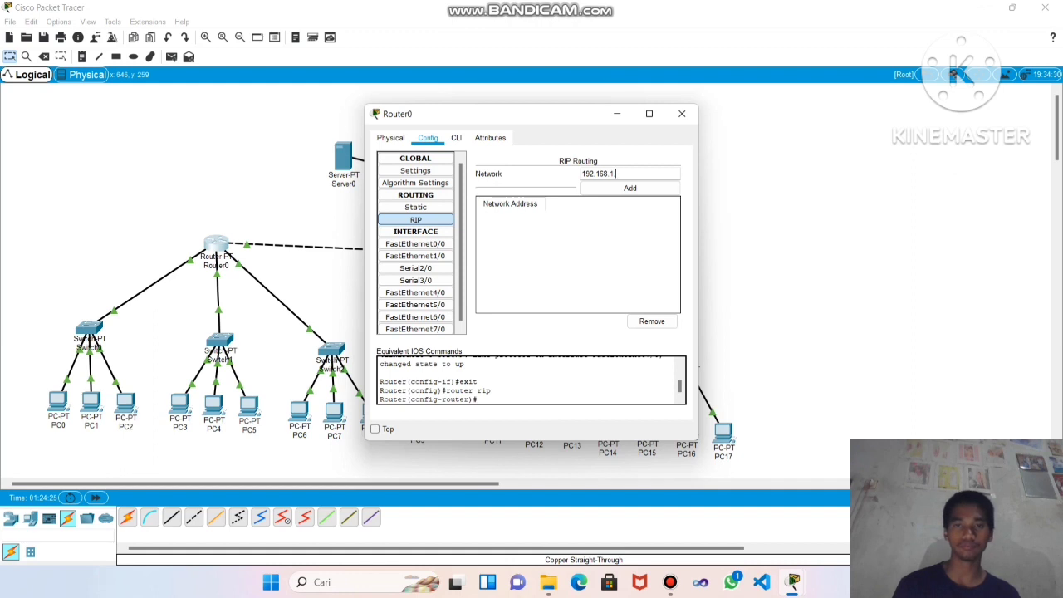
pyautogui.write('.1.0')
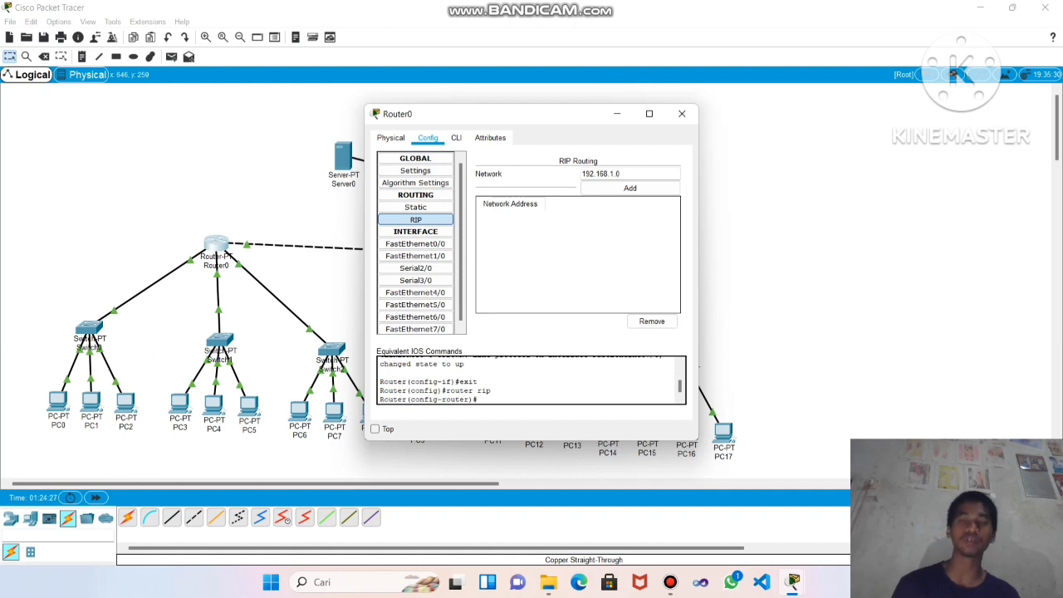
pyautogui.press('Return')
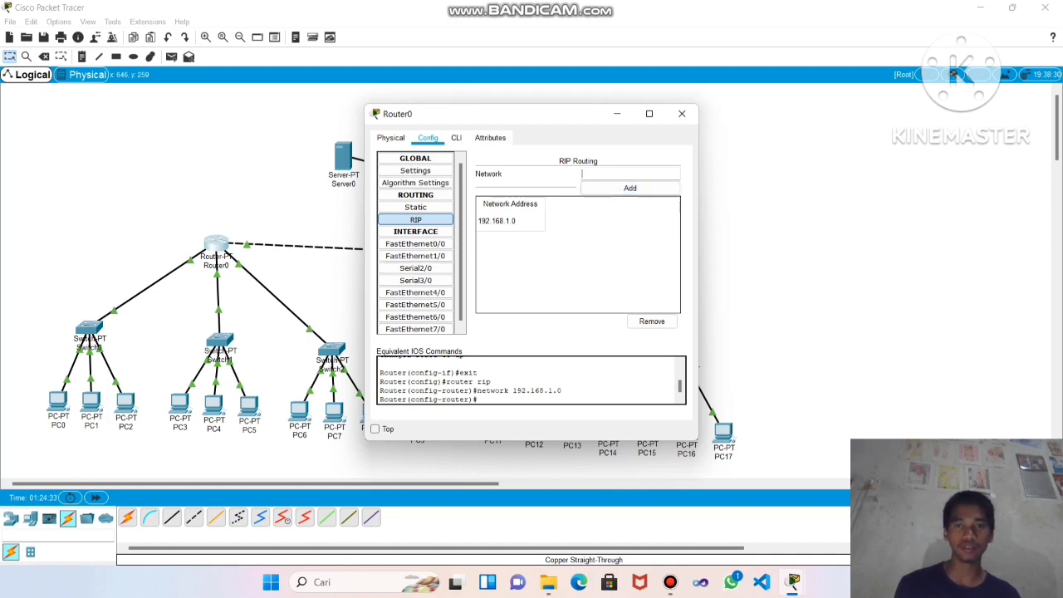
# Add network 192.168.2.0 to Router0's RIP routing
pyautogui.write('192')
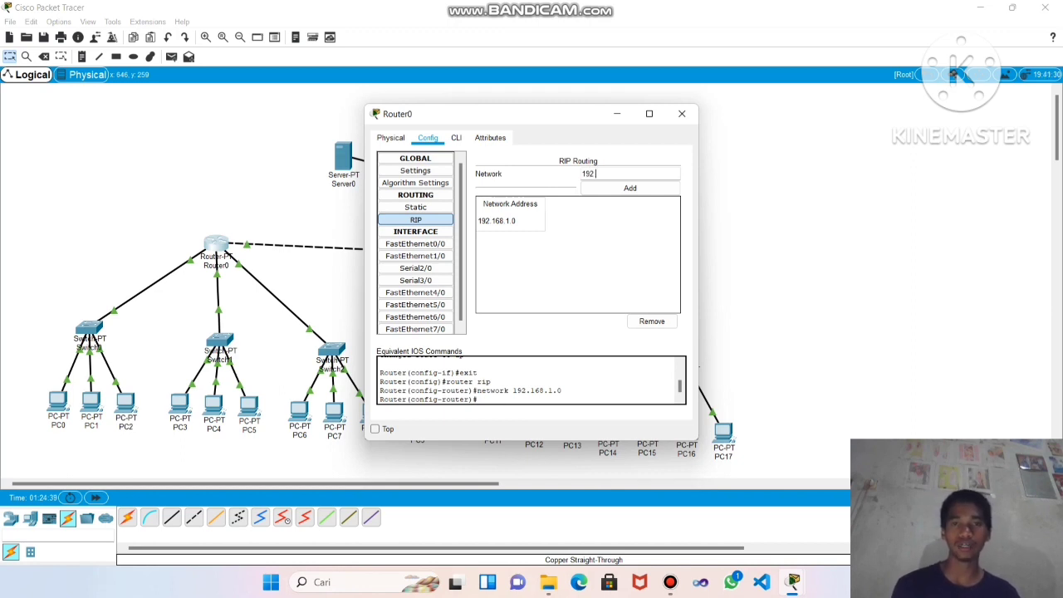
pyautogui.write('.168')
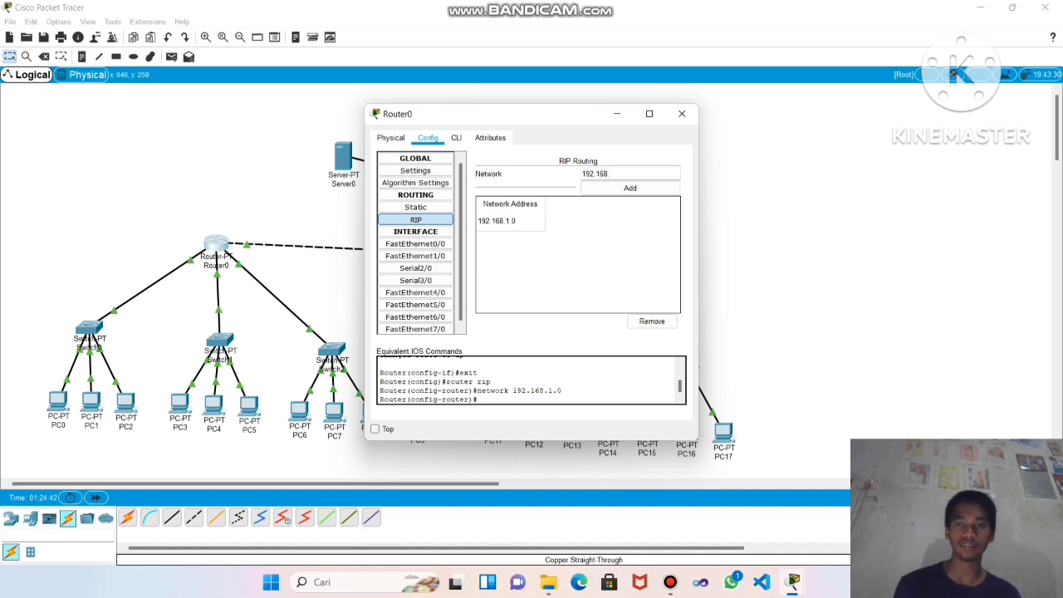
pyautogui.write('.2')
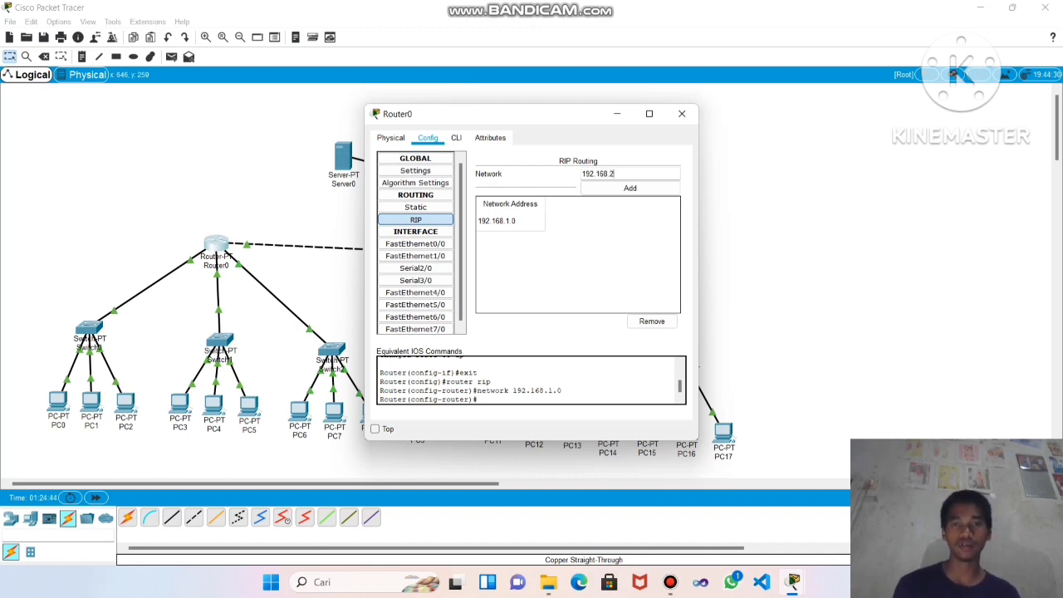
pyautogui.write('.0')
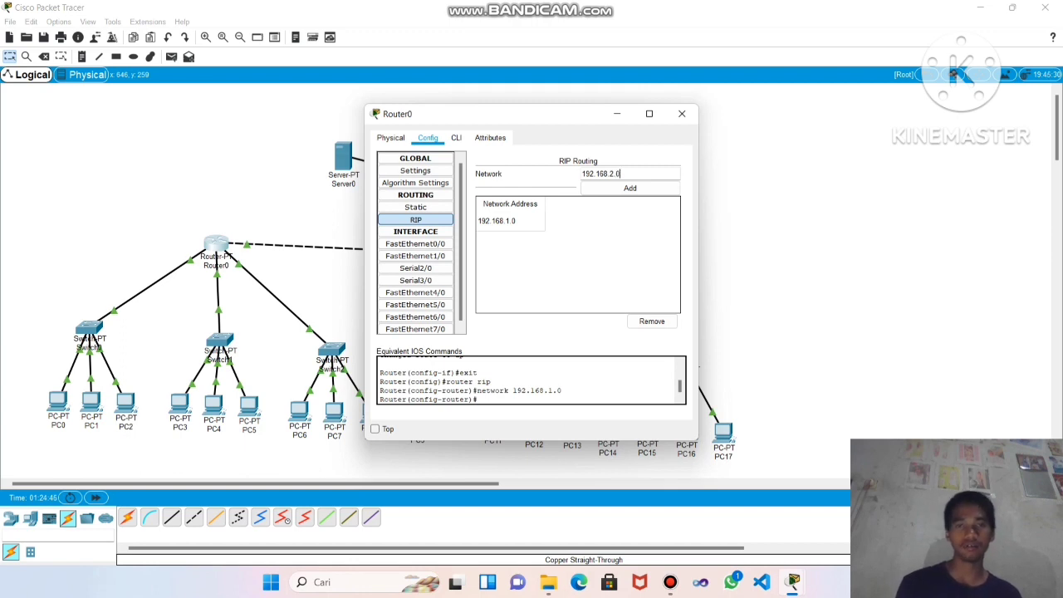
pyautogui.click(629, 187)
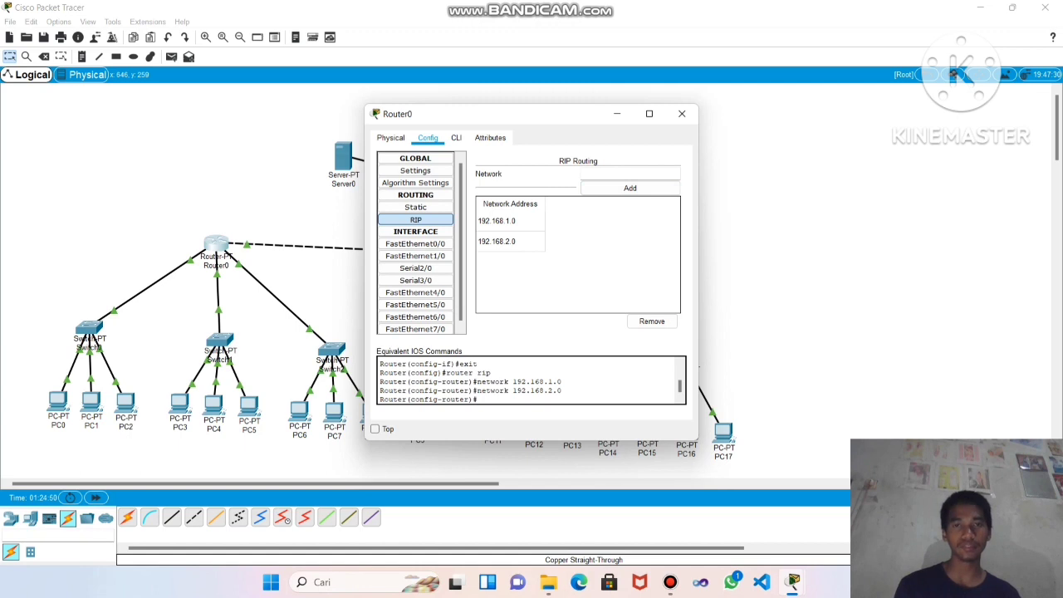
# Check PC6's IPv4 address and default gateway in its IP configuration
pyautogui.click(320, 283)
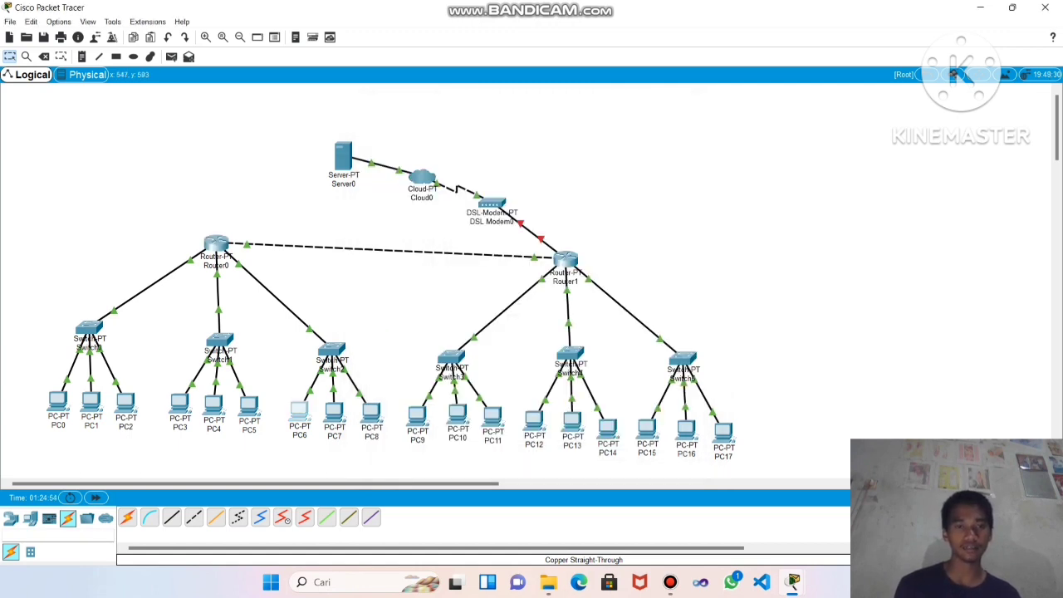
pyautogui.click(299, 410)
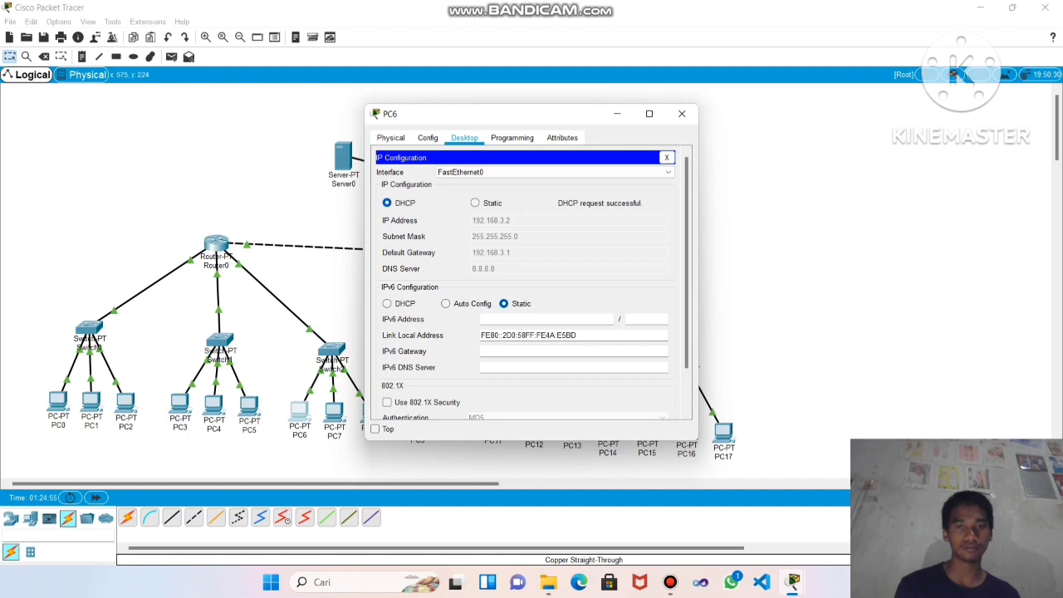
pyautogui.click(276, 192)
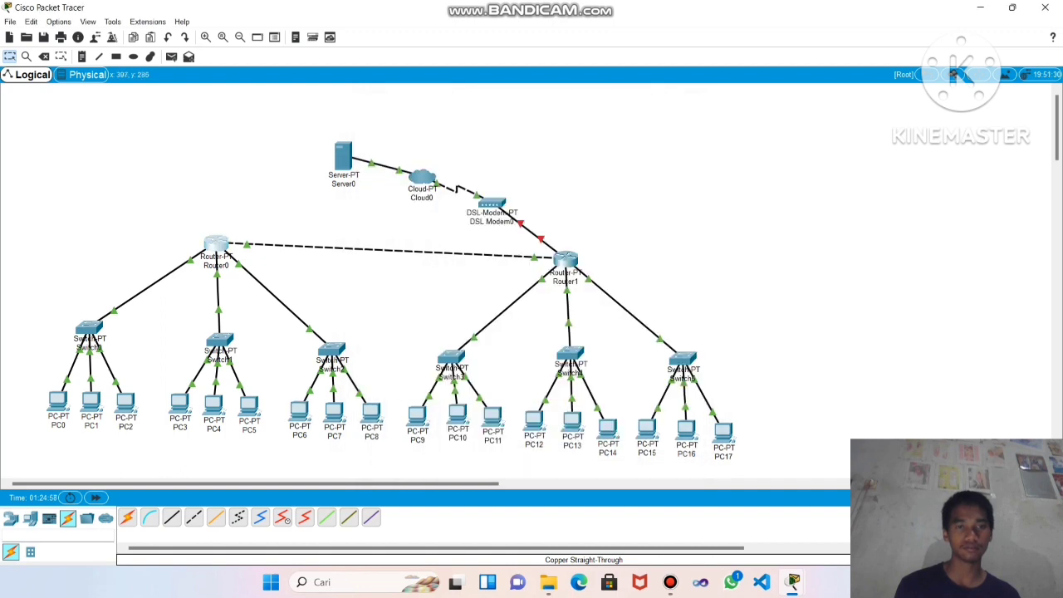
# Add network 192.168.3.0 to Router0's RIP routing and close the router's window
pyautogui.click(216, 244)
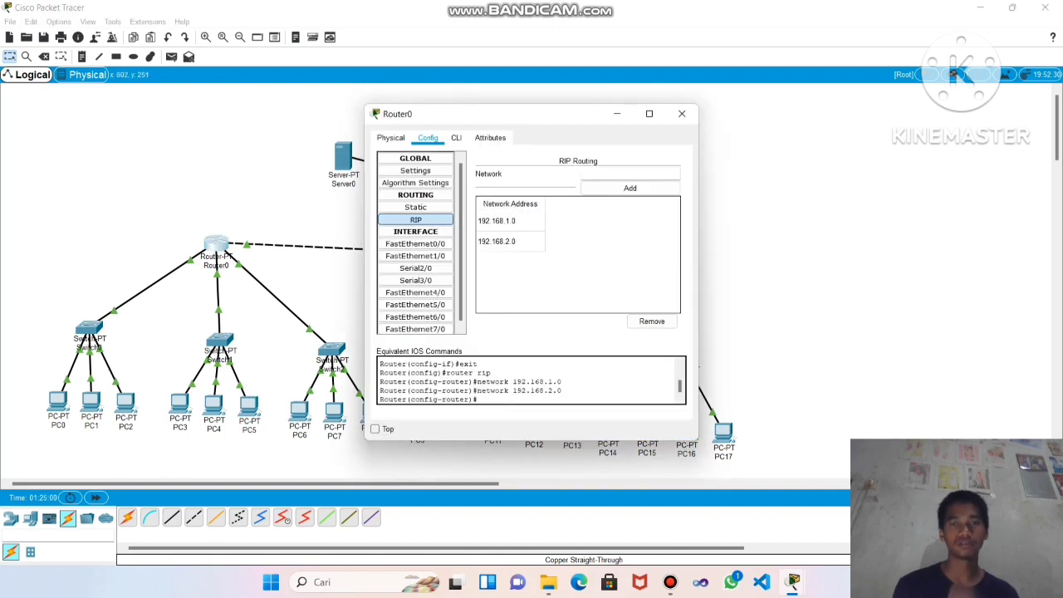
pyautogui.click(619, 173)
pyautogui.write('19')
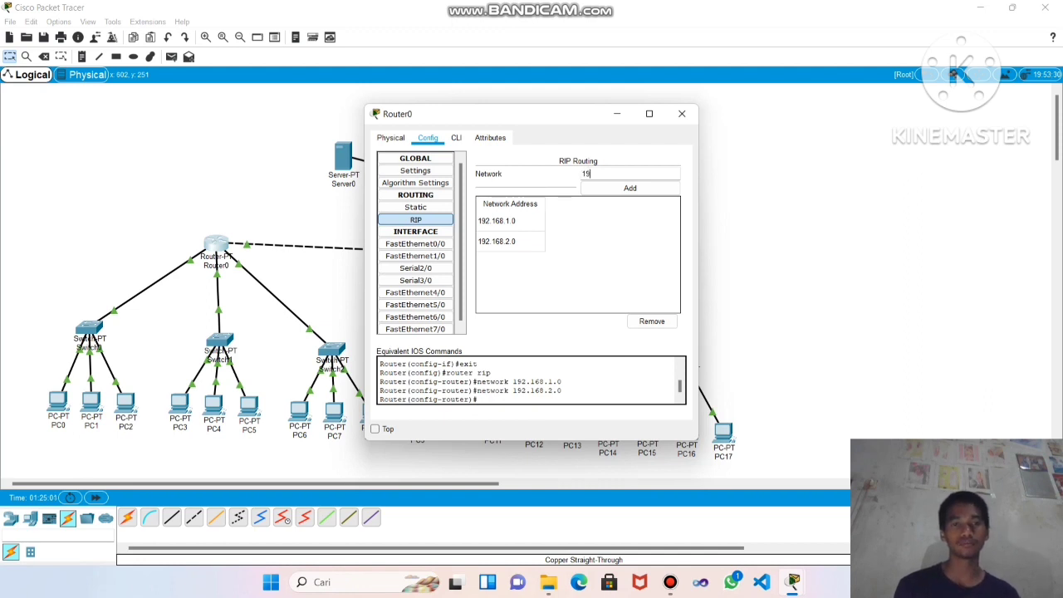
pyautogui.write('2')
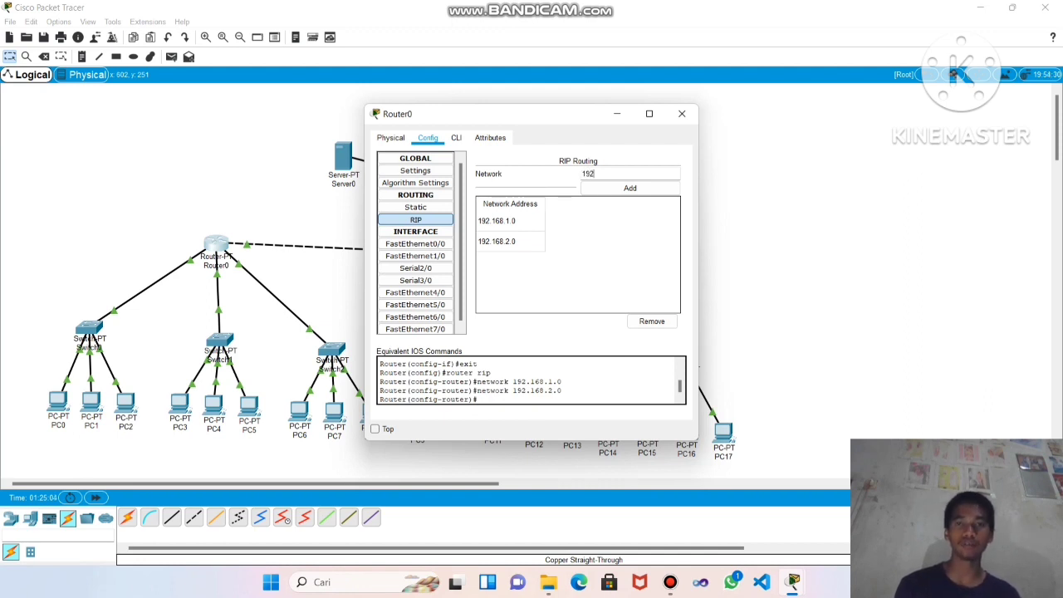
pyautogui.write('.16')
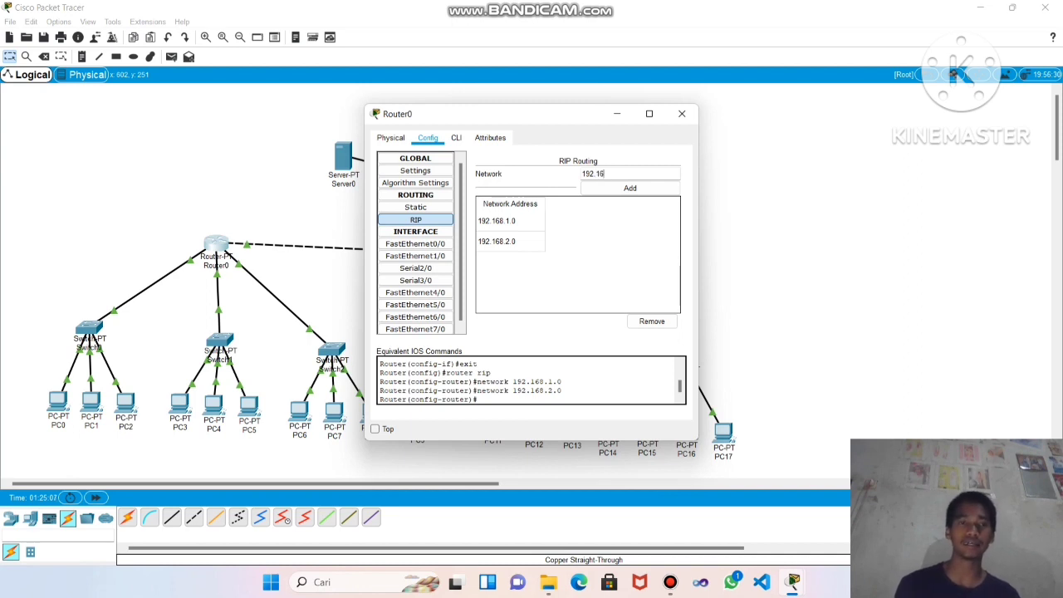
pyautogui.write('8')
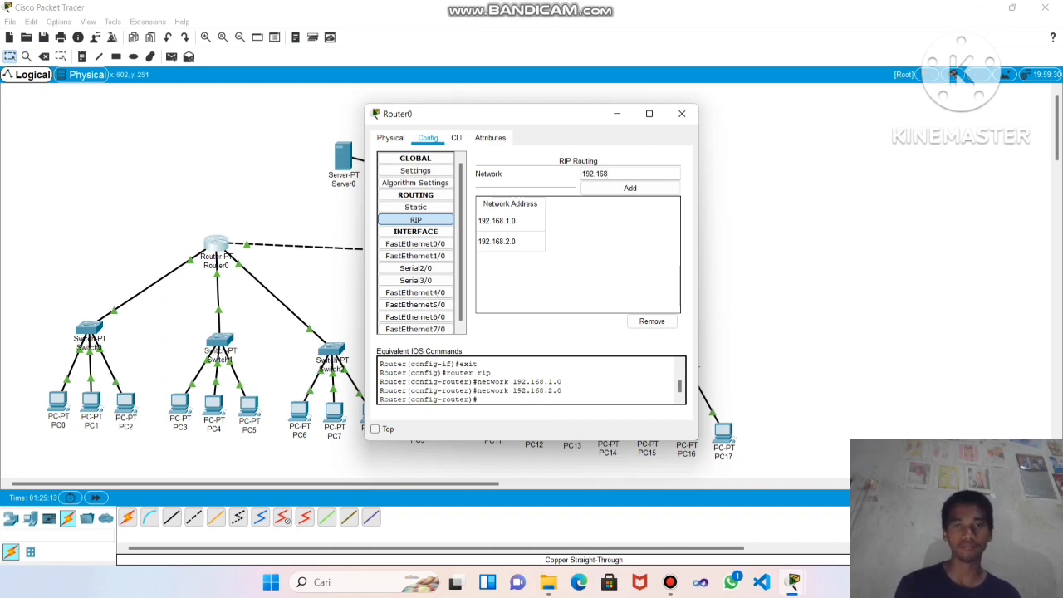
pyautogui.write('.')
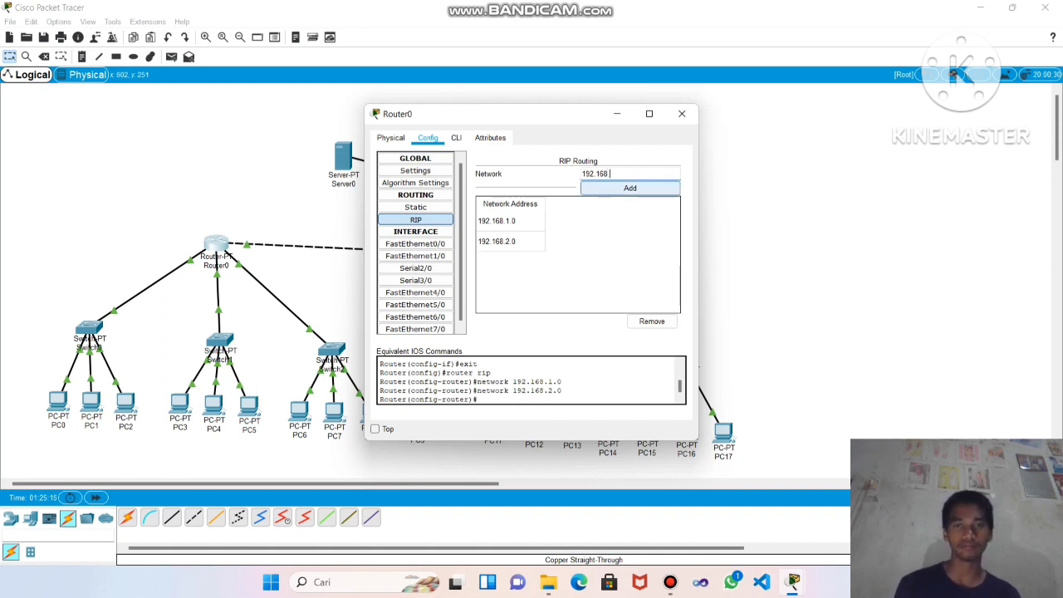
pyautogui.write('3')
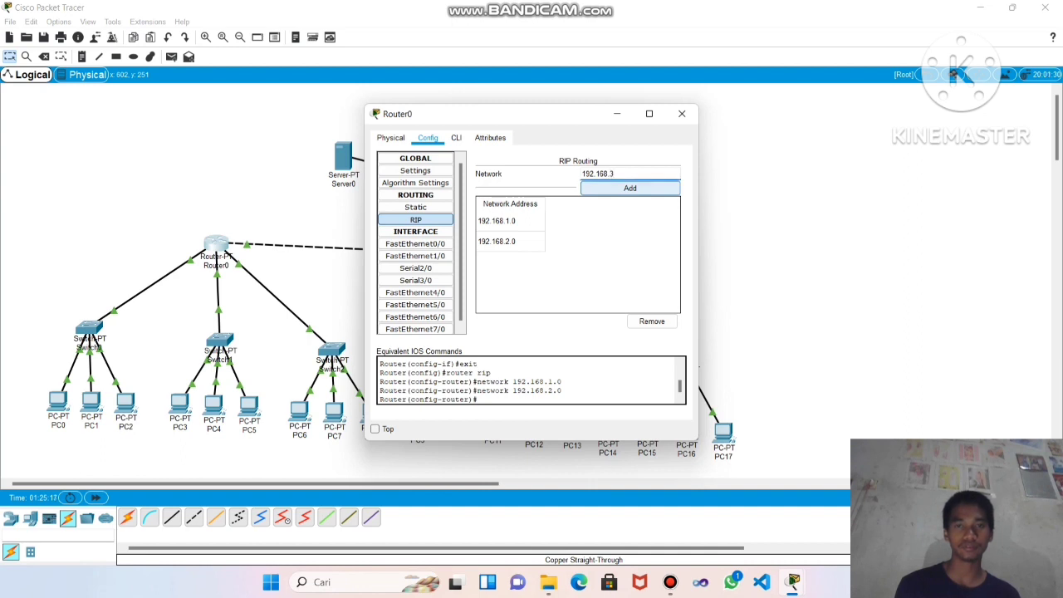
pyautogui.write('.0')
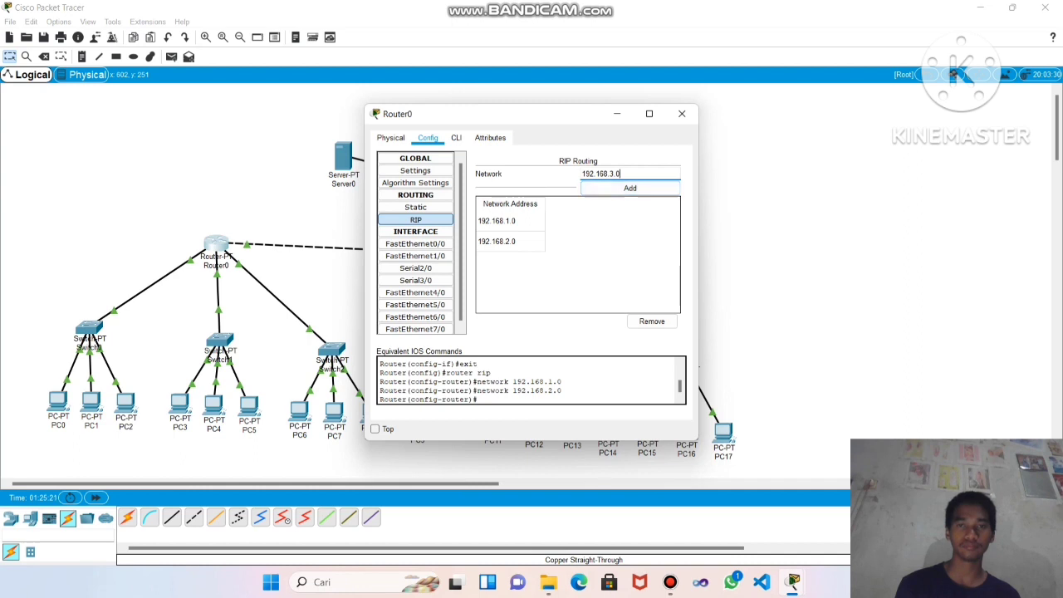
pyautogui.press('Return')
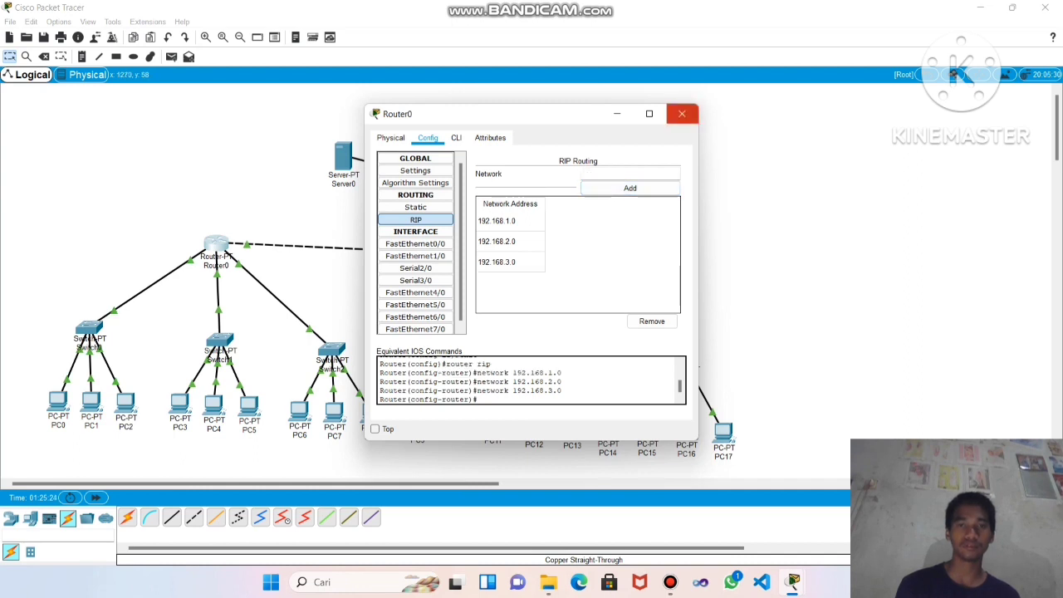
pyautogui.click(681, 114)
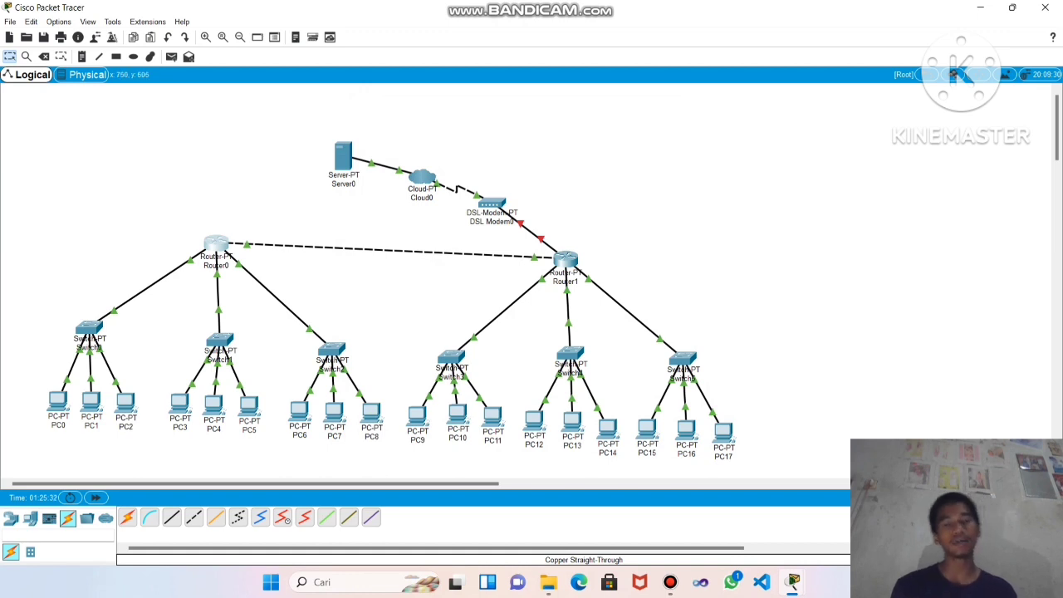
# Check the IPv4 addresses and default gateways of PC9, PC12 and PC15 in their IP configurations
pyautogui.moveTo(417, 417)
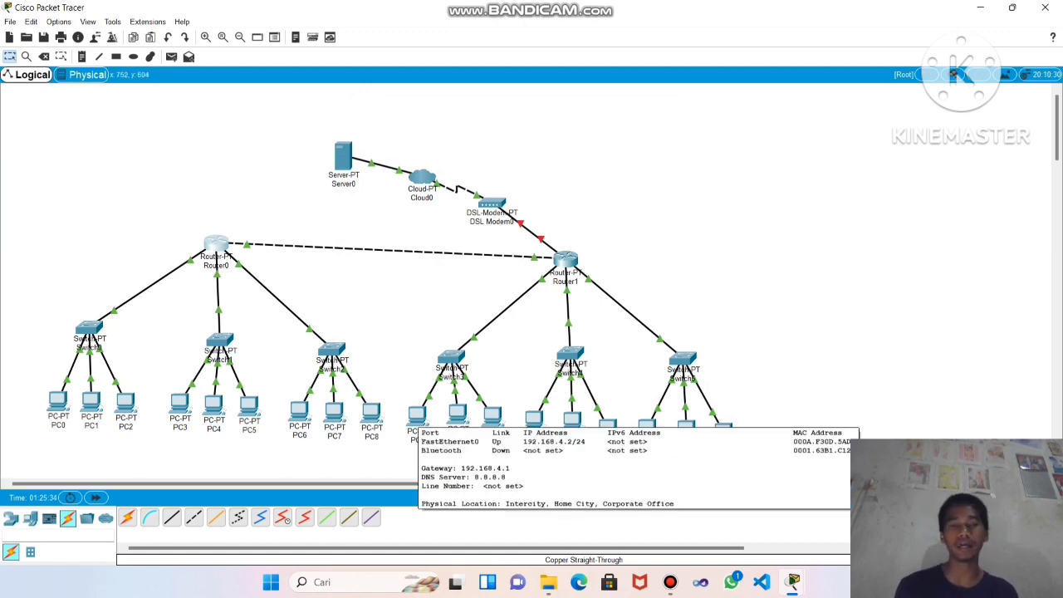
pyautogui.click(417, 414)
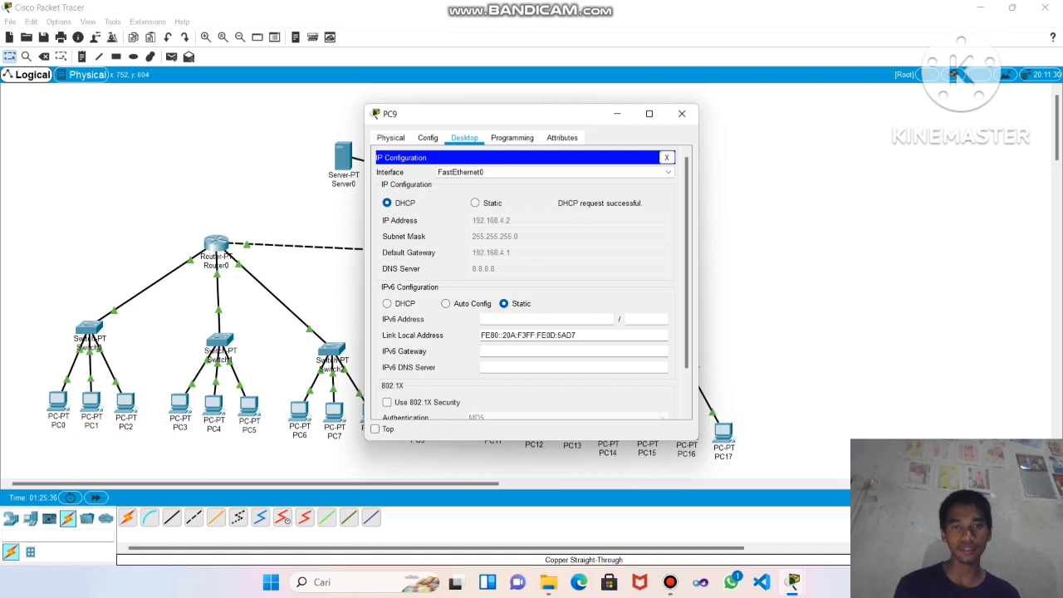
pyautogui.click(741, 255)
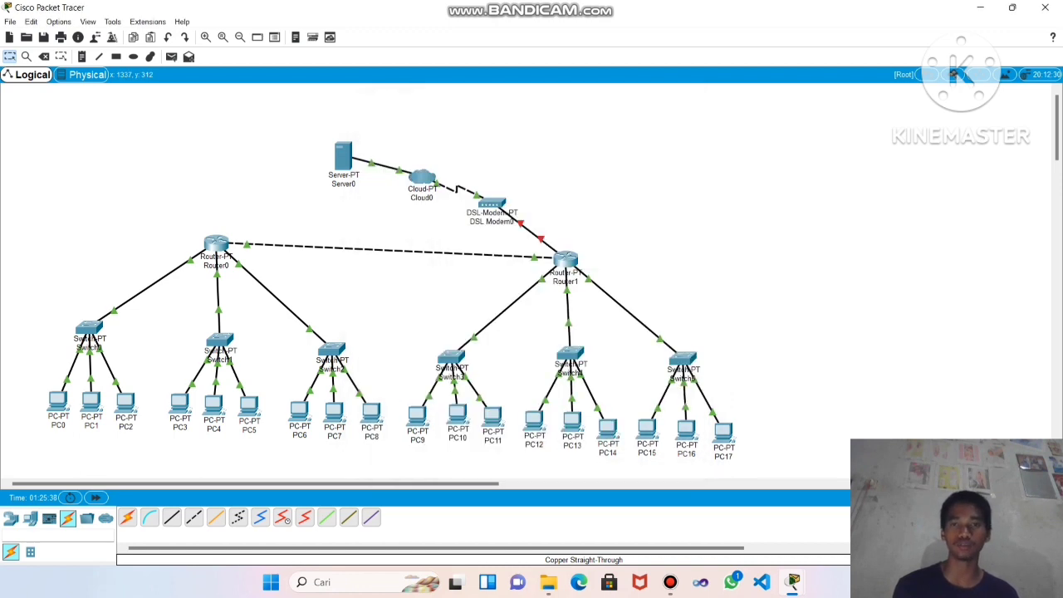
pyautogui.click(534, 420)
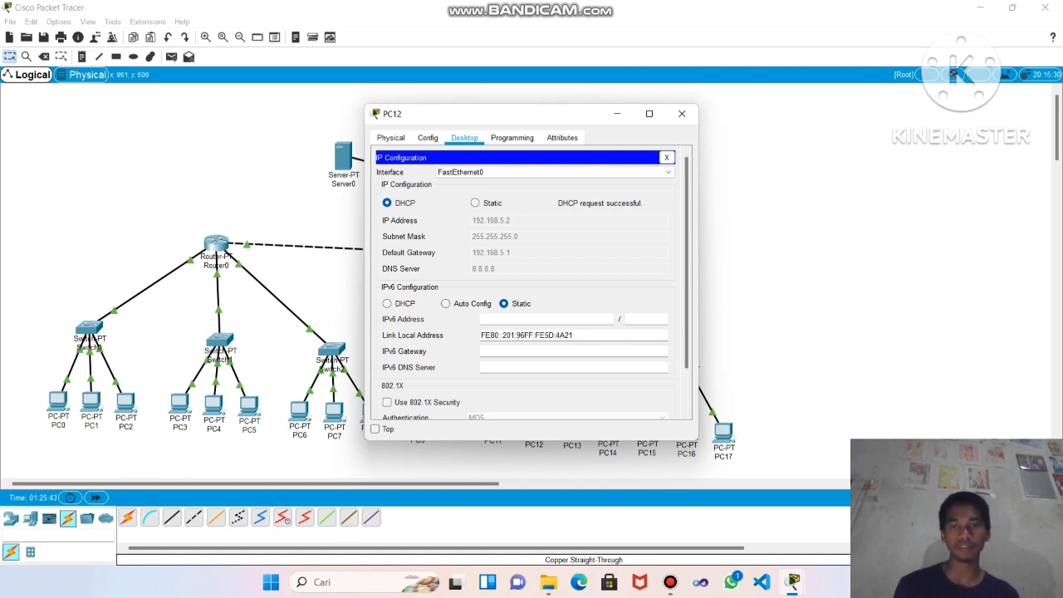
pyautogui.click(736, 274)
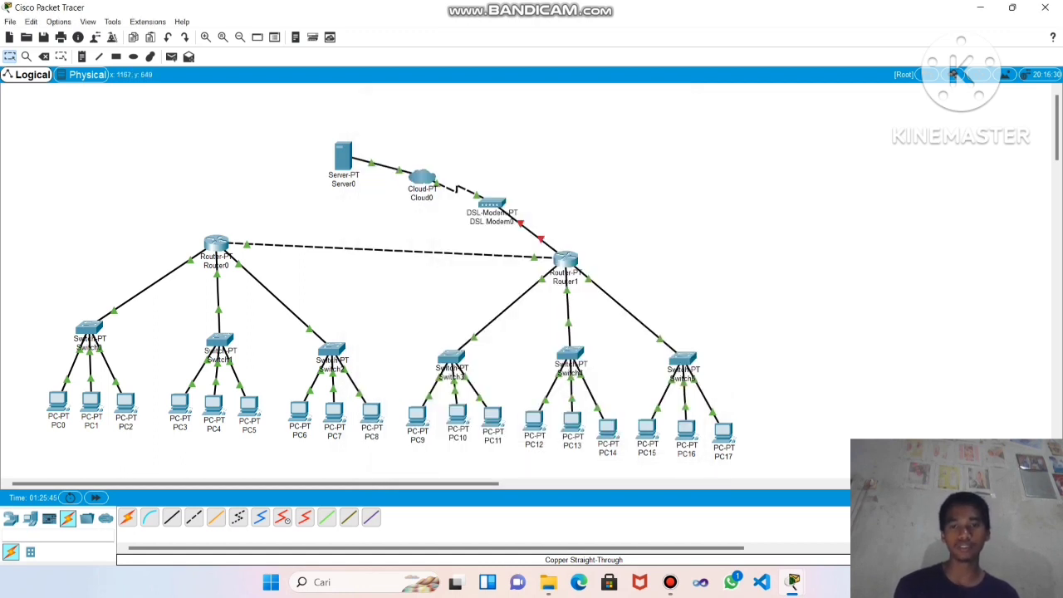
pyautogui.click(647, 428)
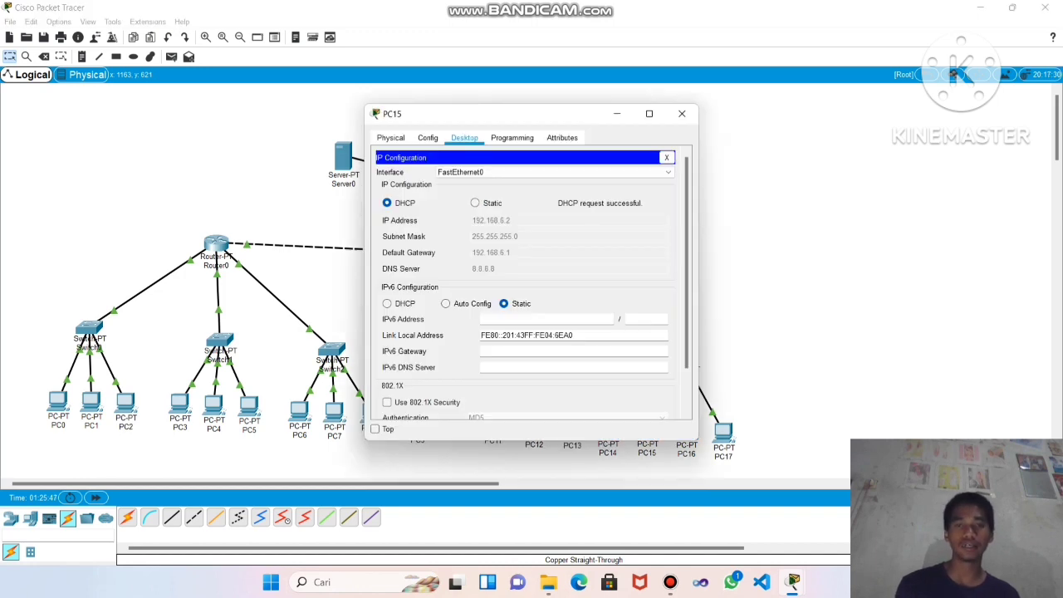
pyautogui.click(682, 114)
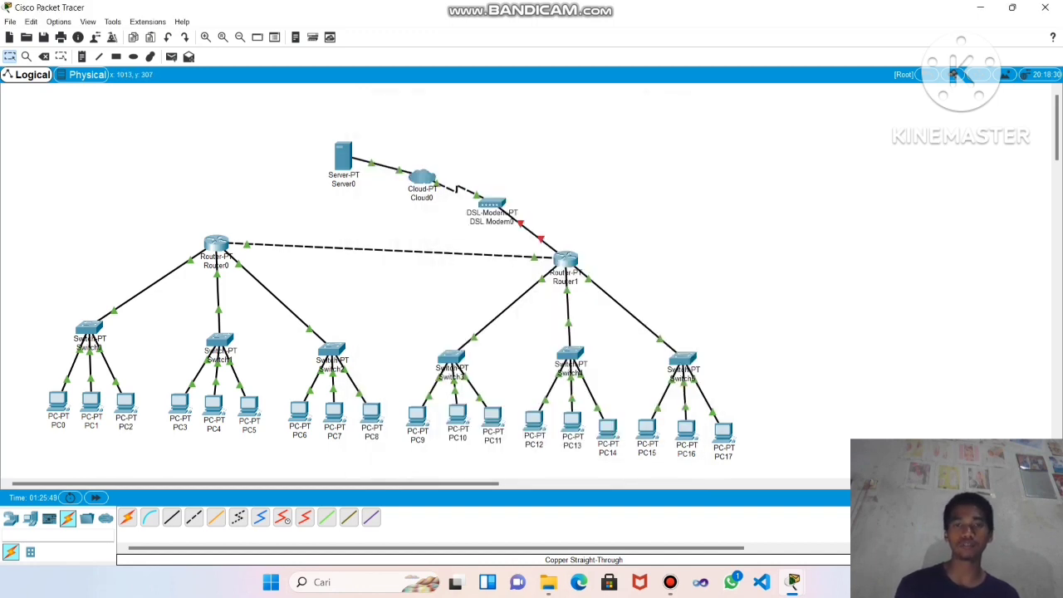
# Add network 192.168.4.0 to Router1's RIP routing
pyautogui.click(565, 259)
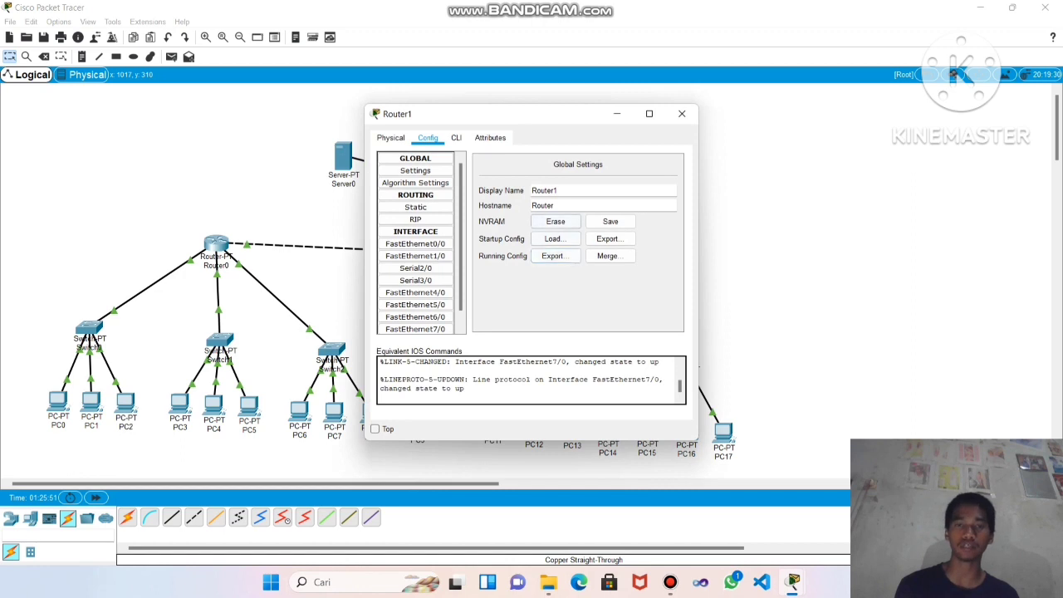
pyautogui.click(415, 220)
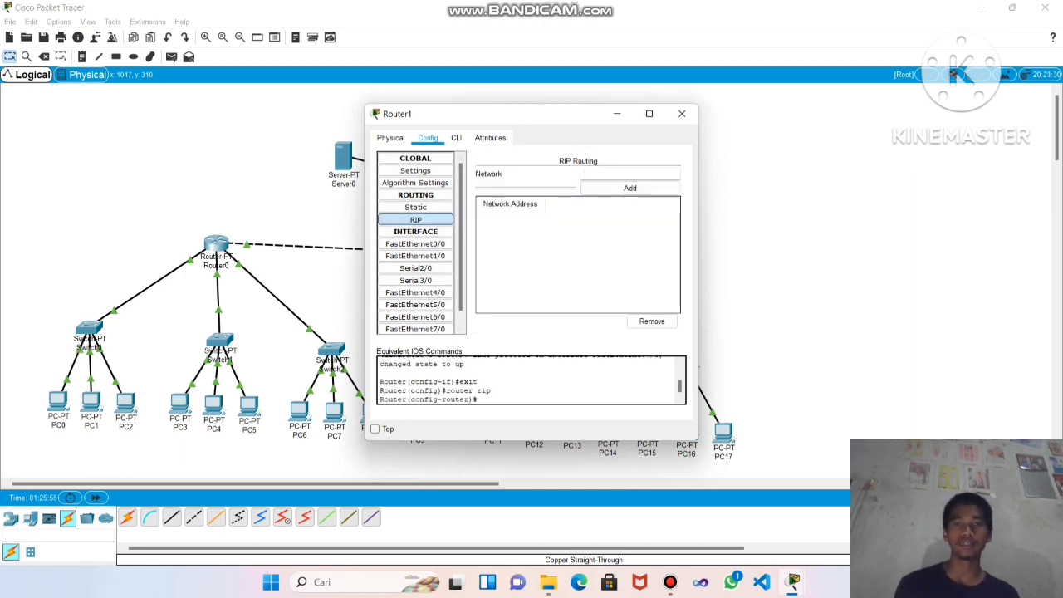
pyautogui.write('192')
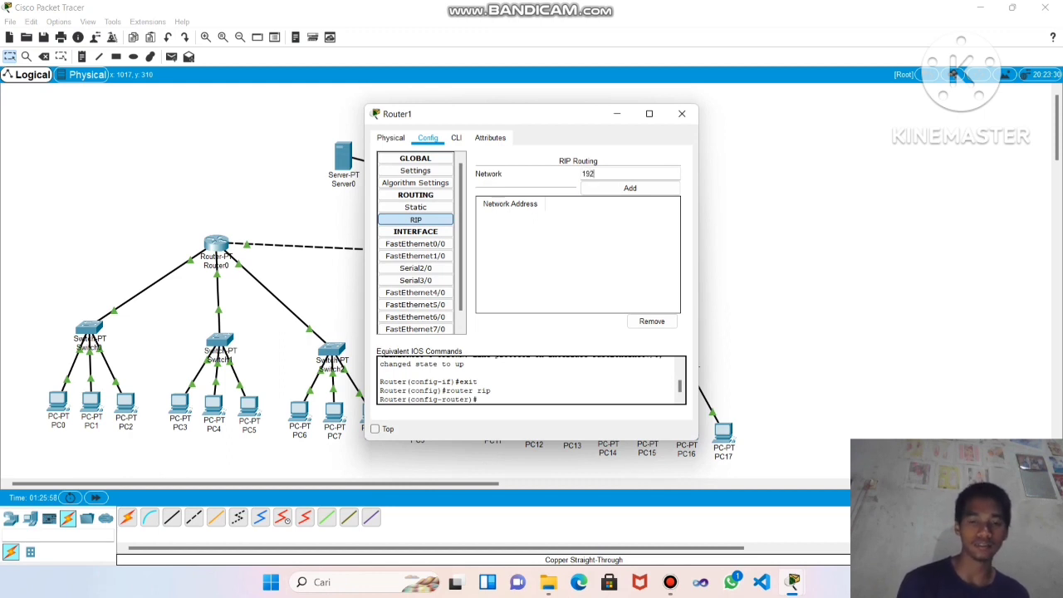
pyautogui.write('.16')
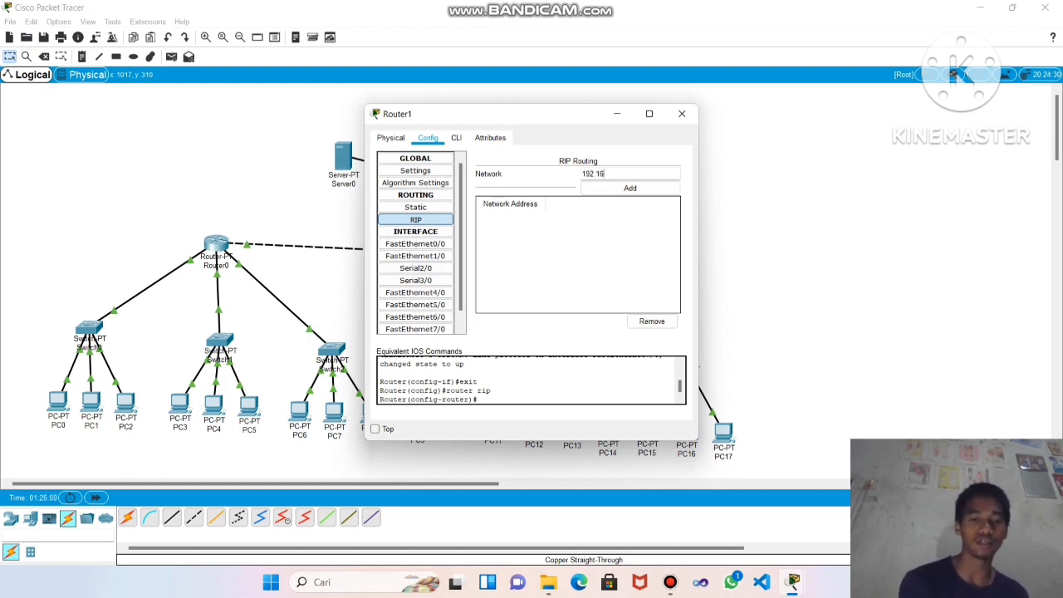
pyautogui.write('8.')
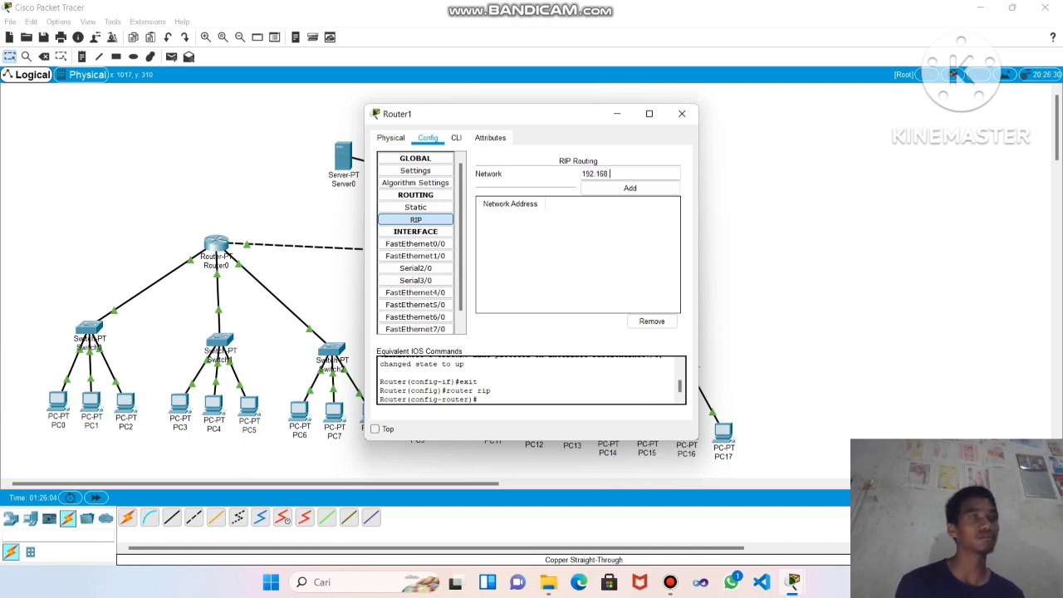
pyautogui.write('4.')
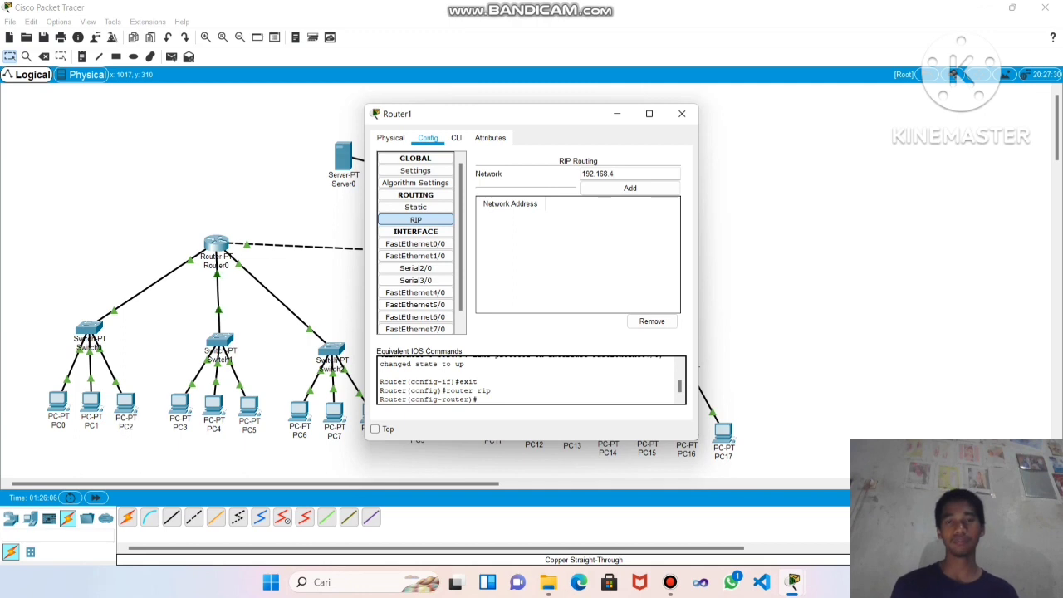
pyautogui.write('0')
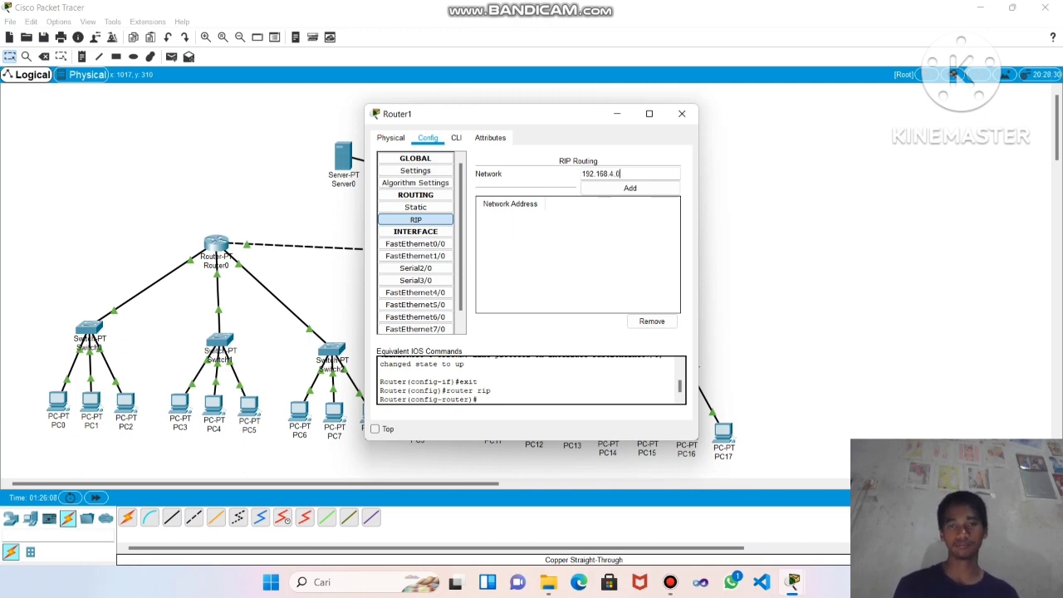
pyautogui.click(631, 188)
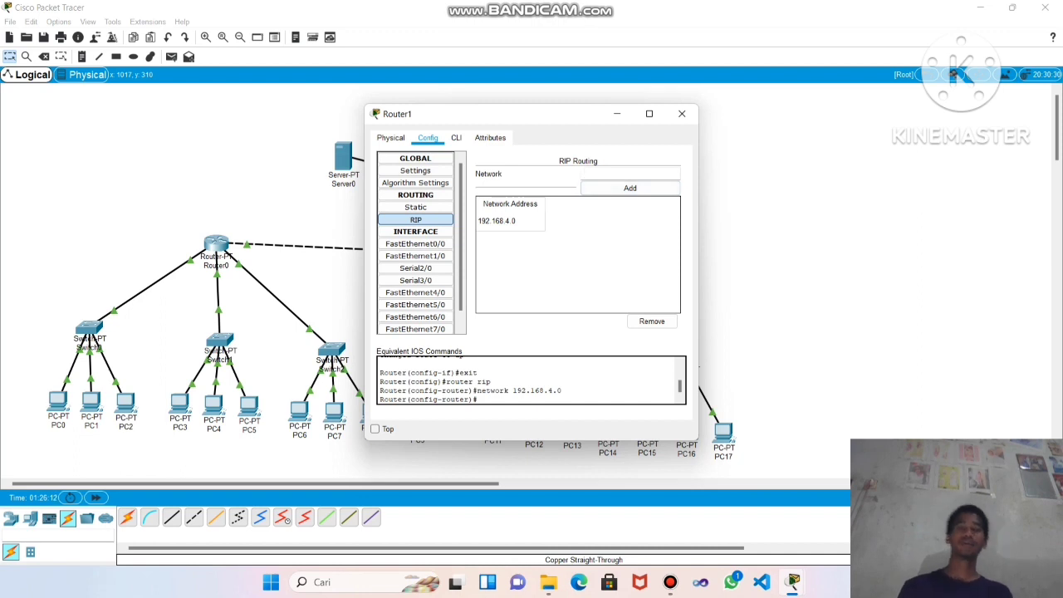
# Add network 192.168.5.0 to Router1's RIP routing
pyautogui.write('192')
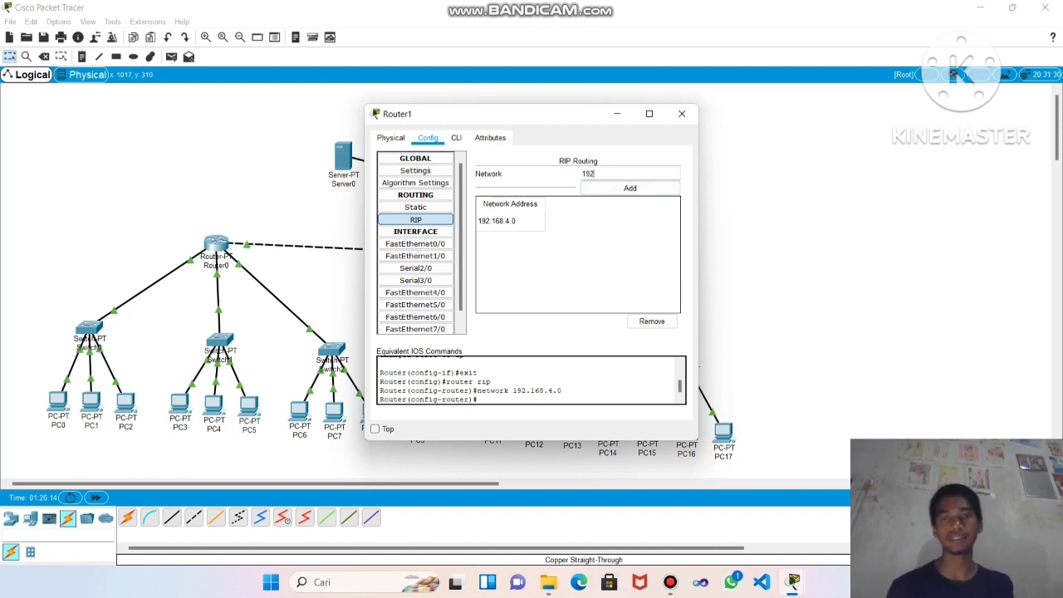
pyautogui.write('.16')
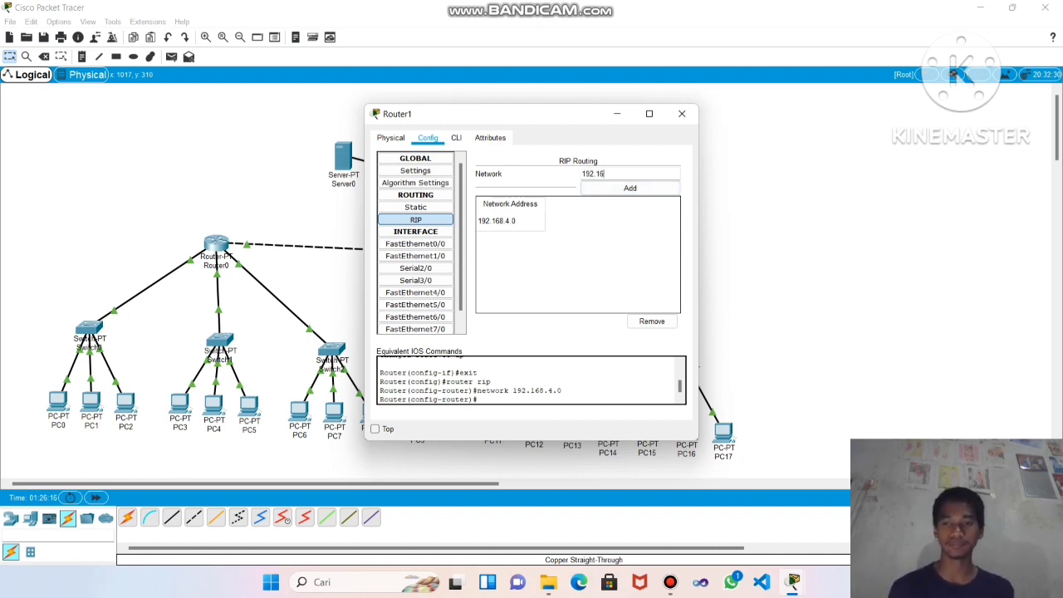
pyautogui.write('8.5')
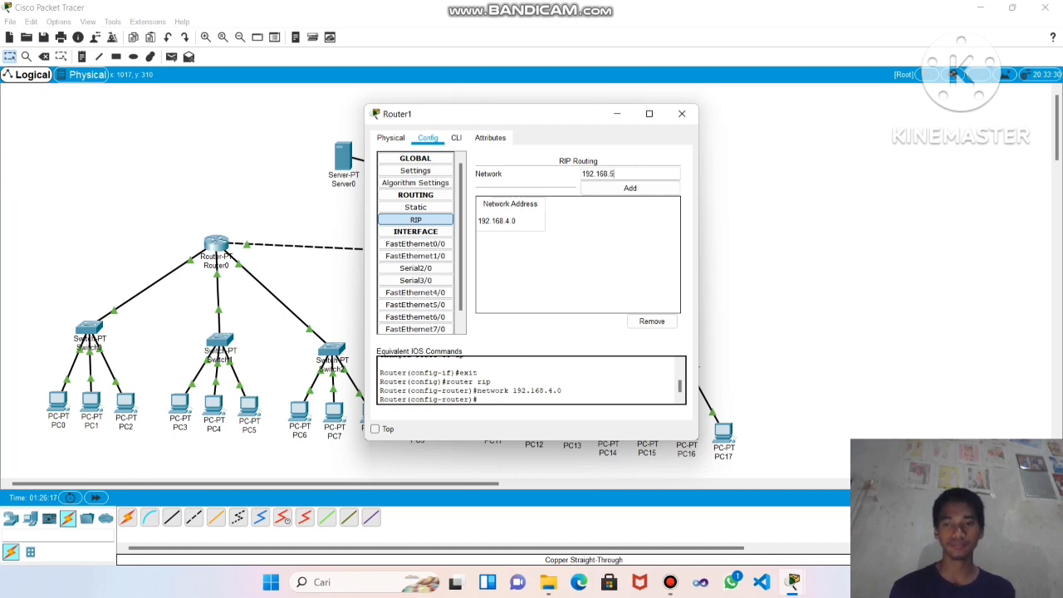
pyautogui.write('.0')
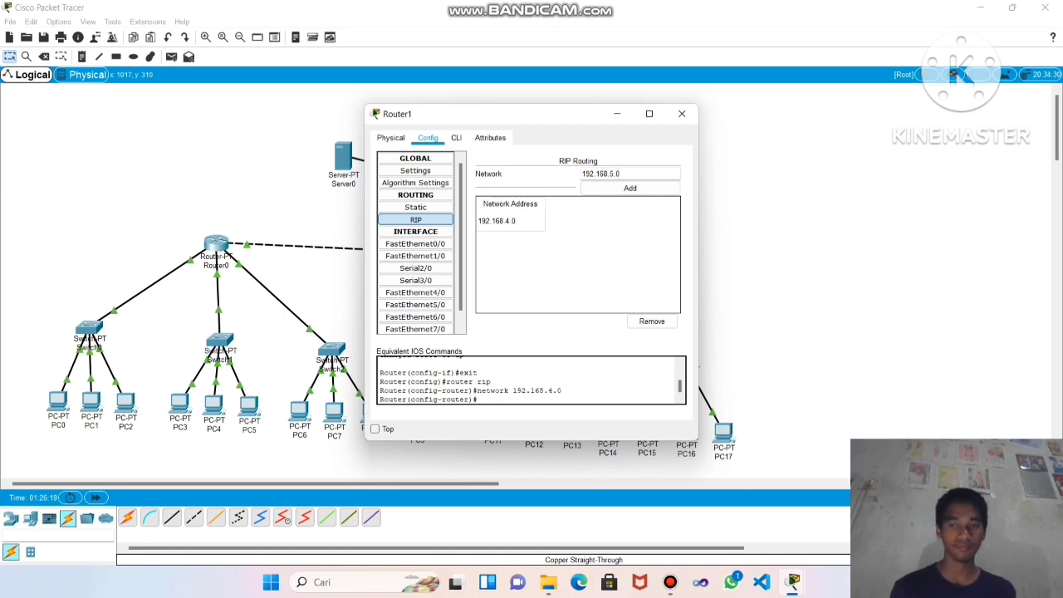
pyautogui.click(629, 187)
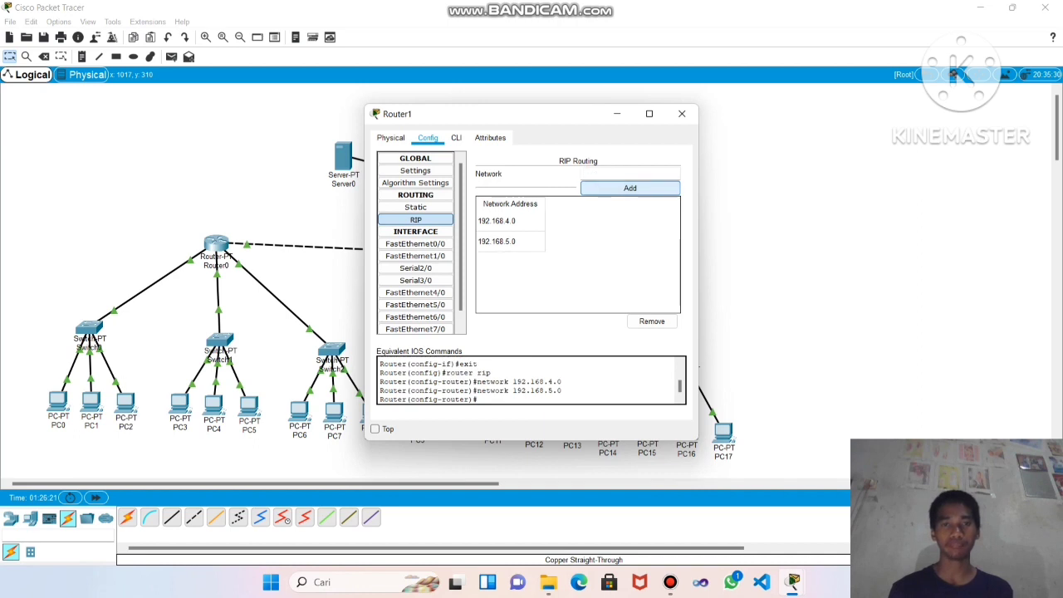
# Add network 192.168.6.0 to Router1's RIP routing and return to the network workspace
pyautogui.write('1')
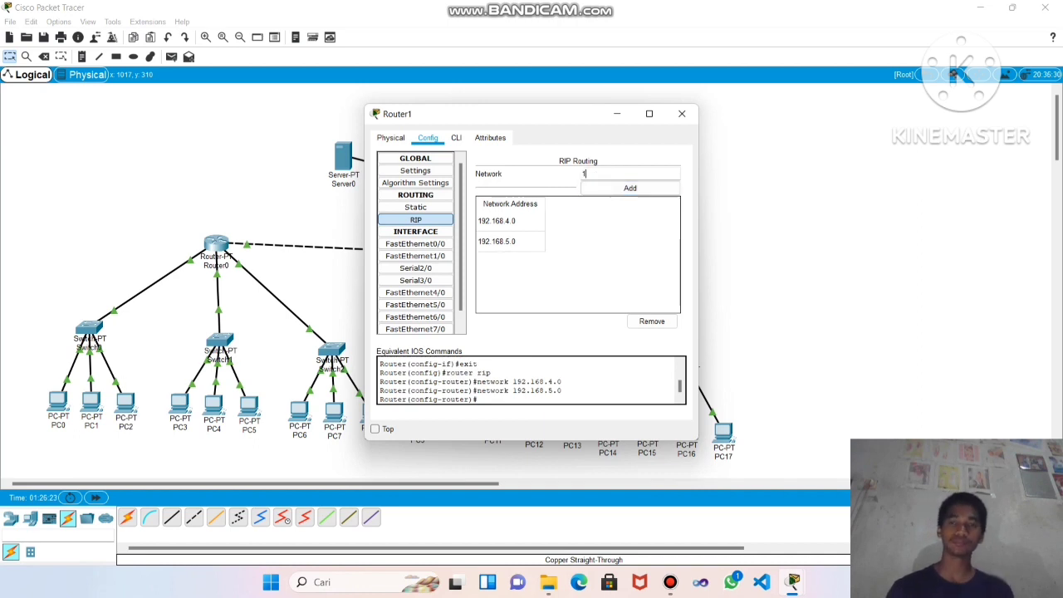
pyautogui.write('92')
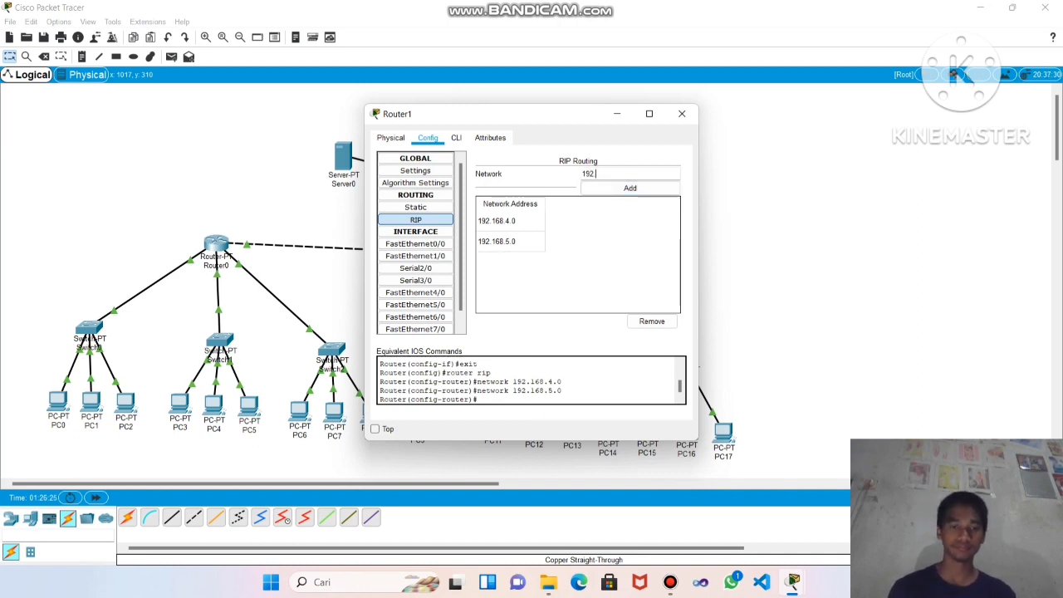
pyautogui.write('.16')
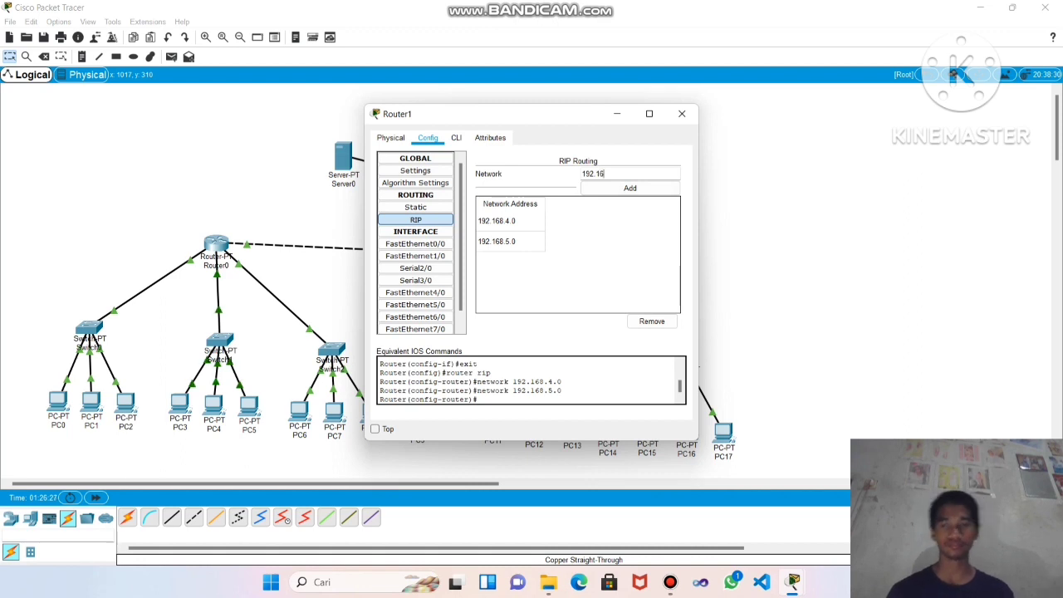
pyautogui.write('8.')
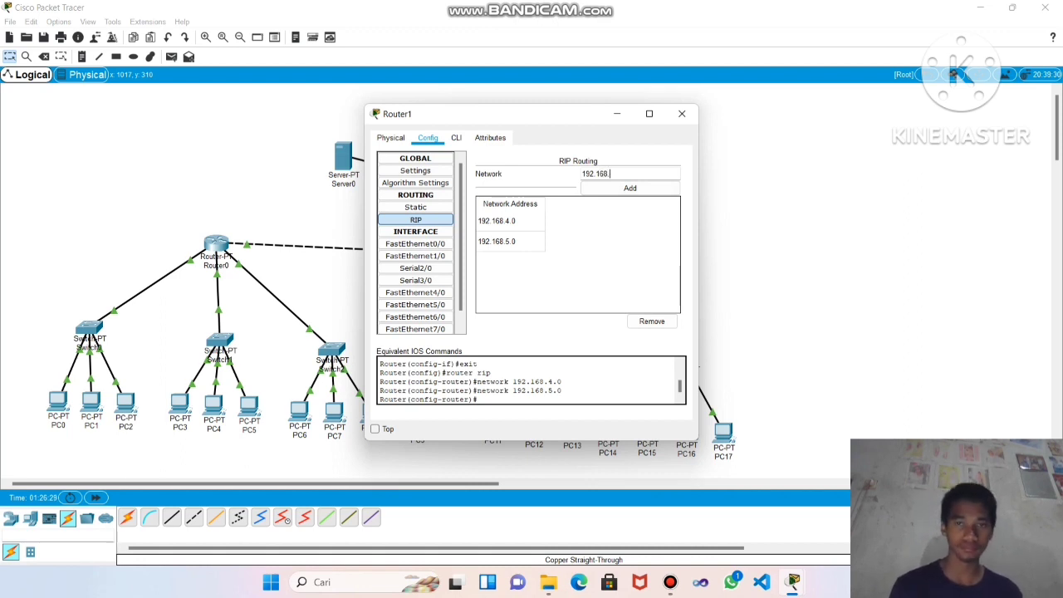
pyautogui.write('6.0')
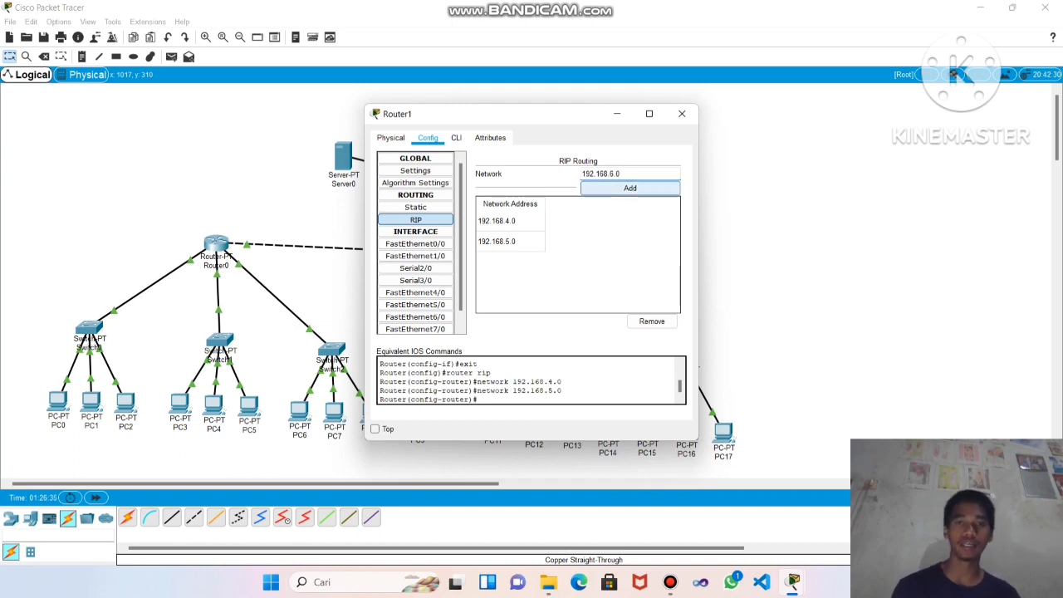
pyautogui.click(630, 188)
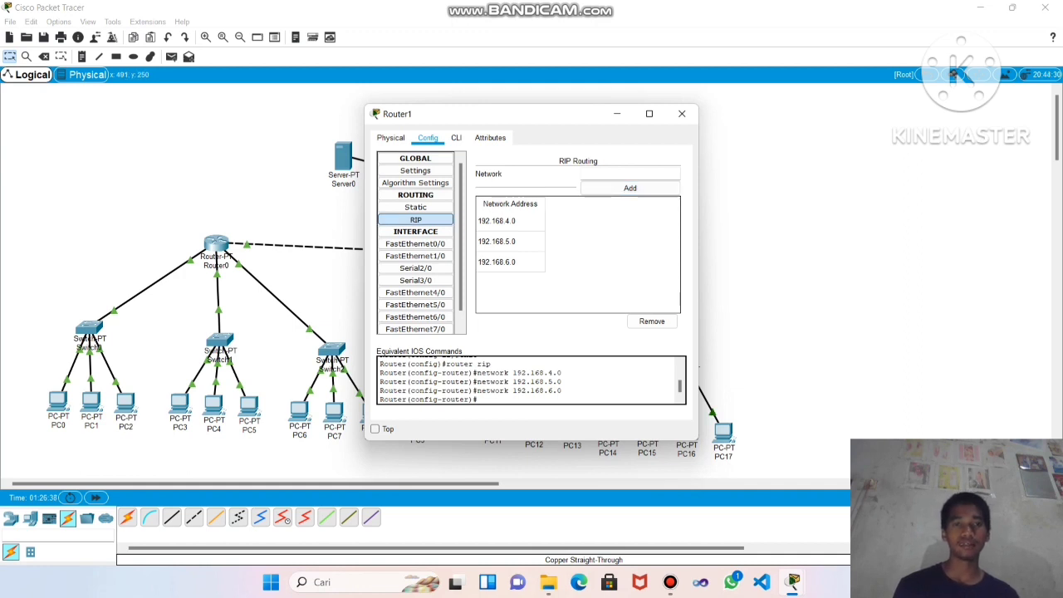
pyautogui.click(272, 222)
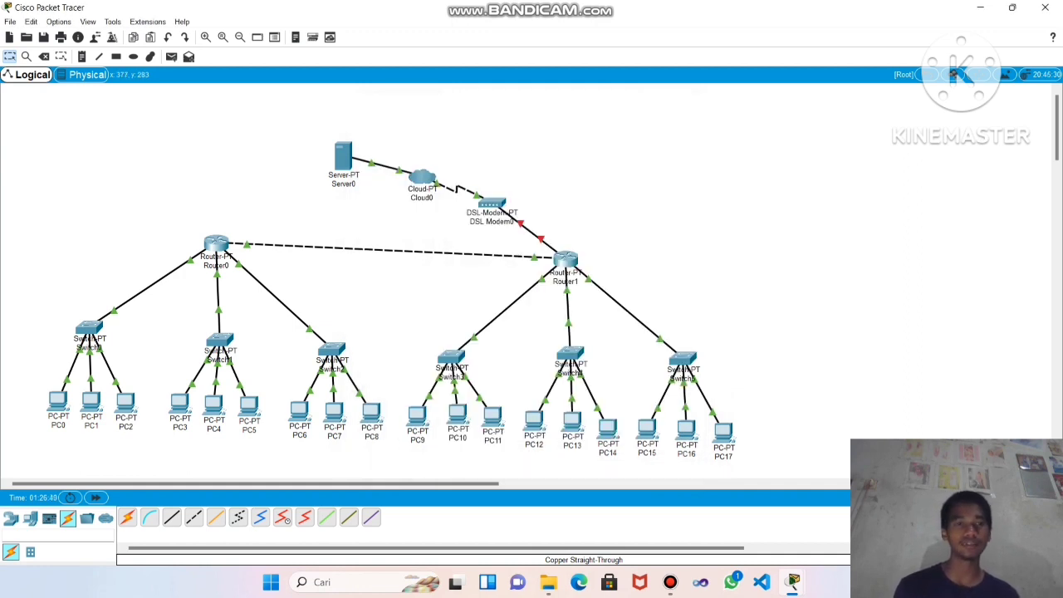
# Add network 192.168.10.0 to Router0's RIP routing and close the router's window
pyautogui.click(216, 244)
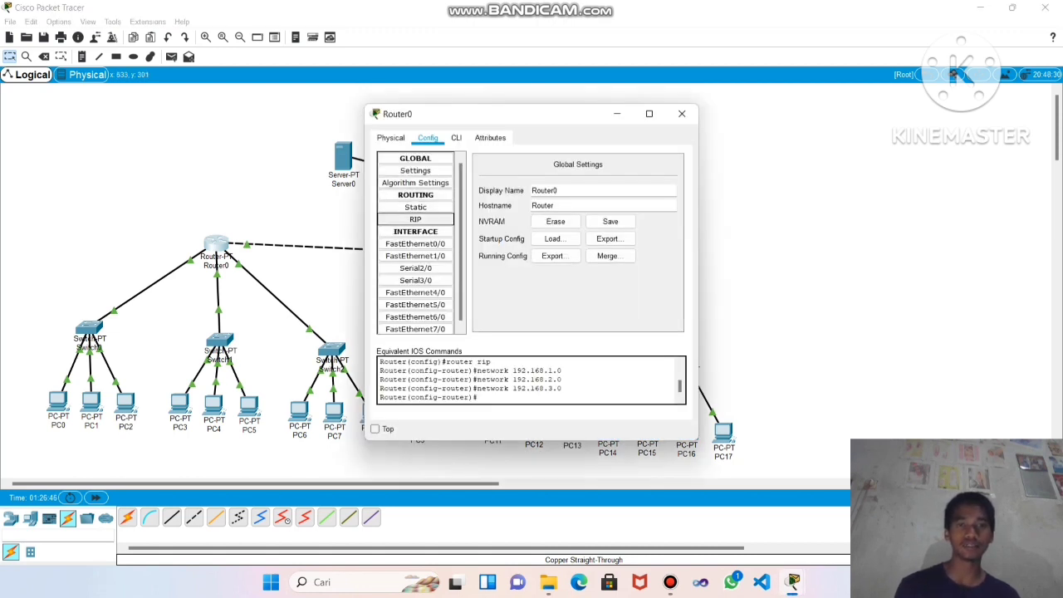
pyautogui.click(415, 219)
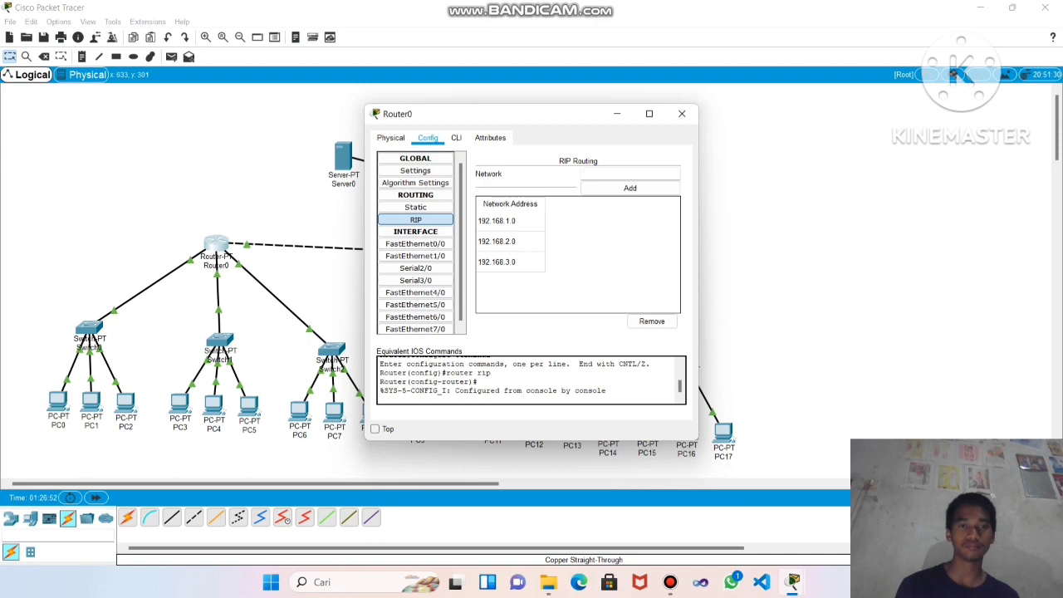
pyautogui.write('192.1')
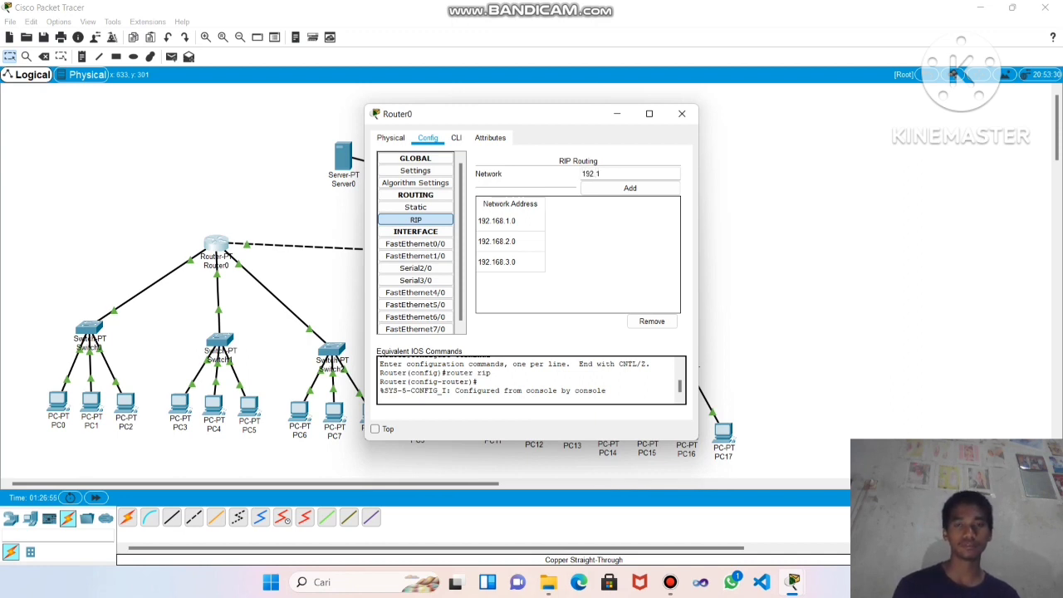
pyautogui.write('68.1')
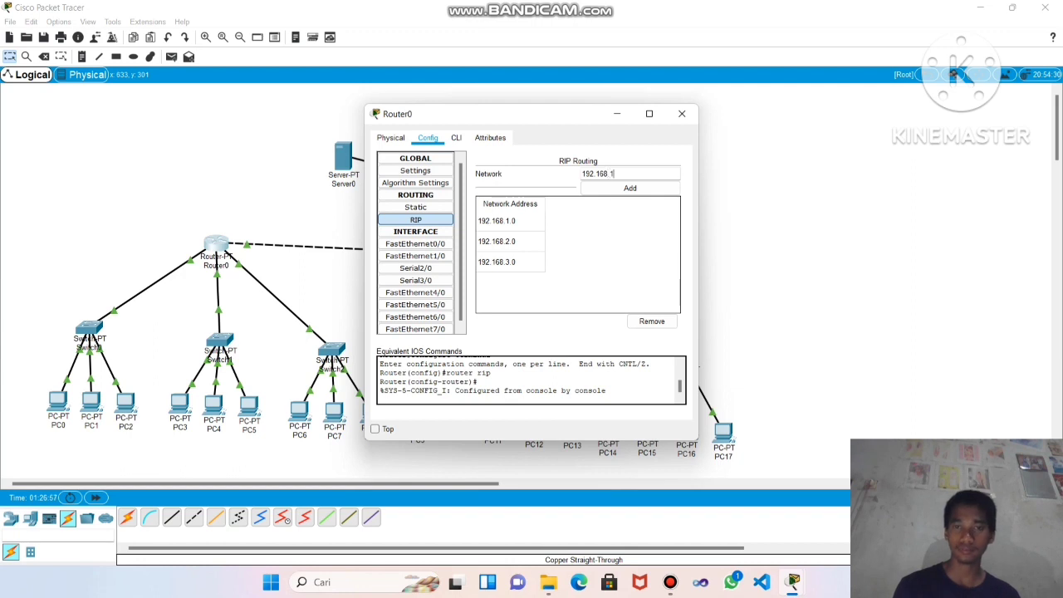
pyautogui.write('0.0')
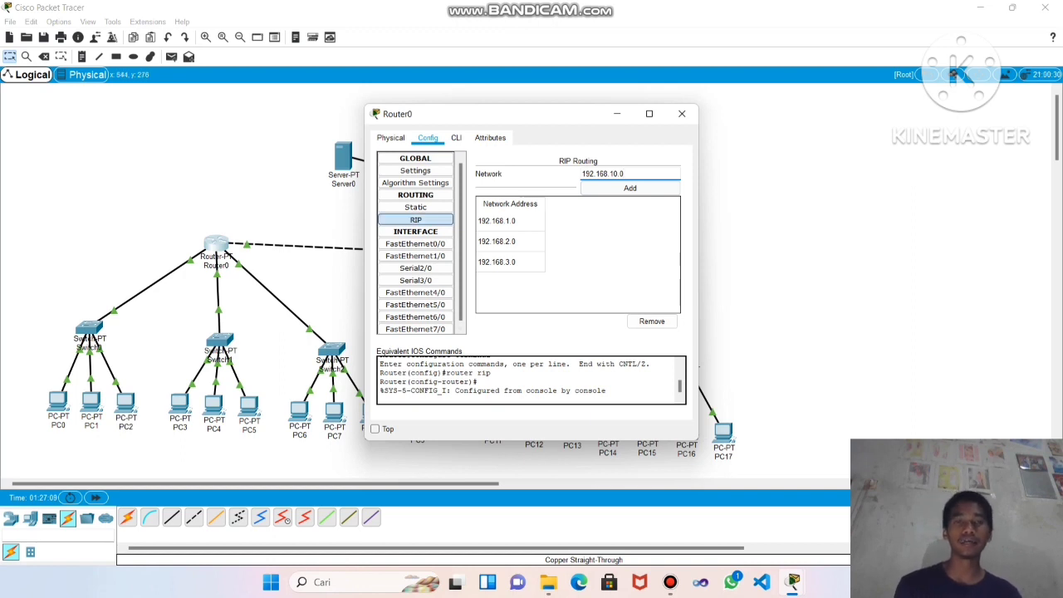
pyautogui.press('Tab')
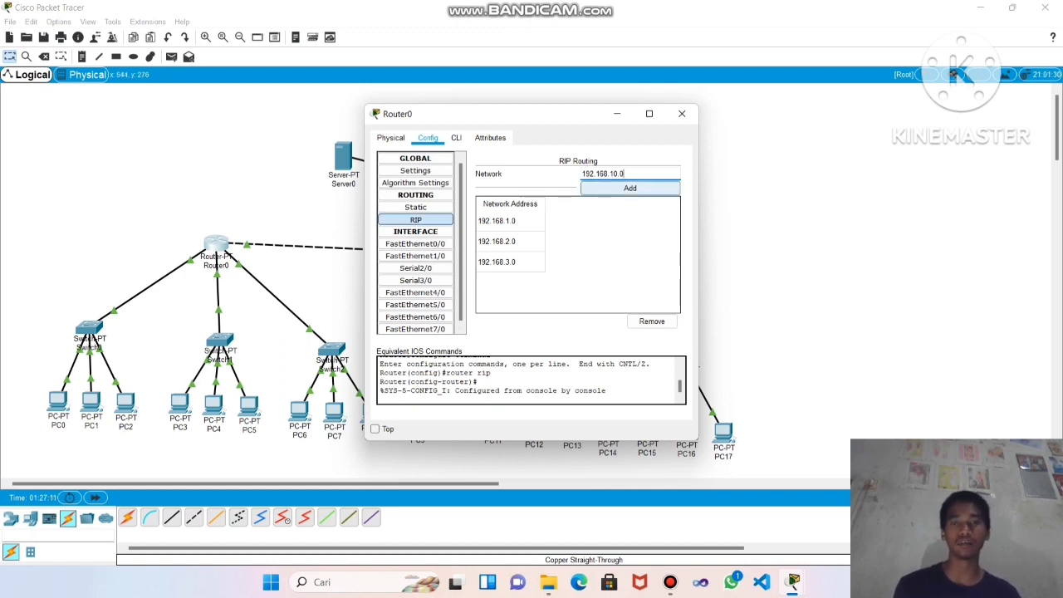
pyautogui.press('Return')
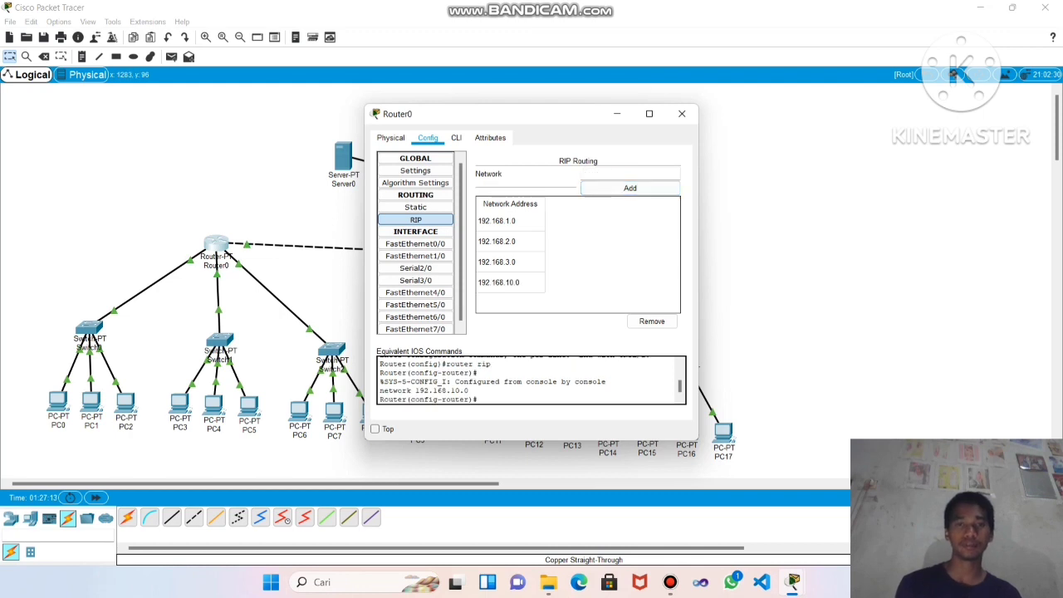
pyautogui.click(682, 114)
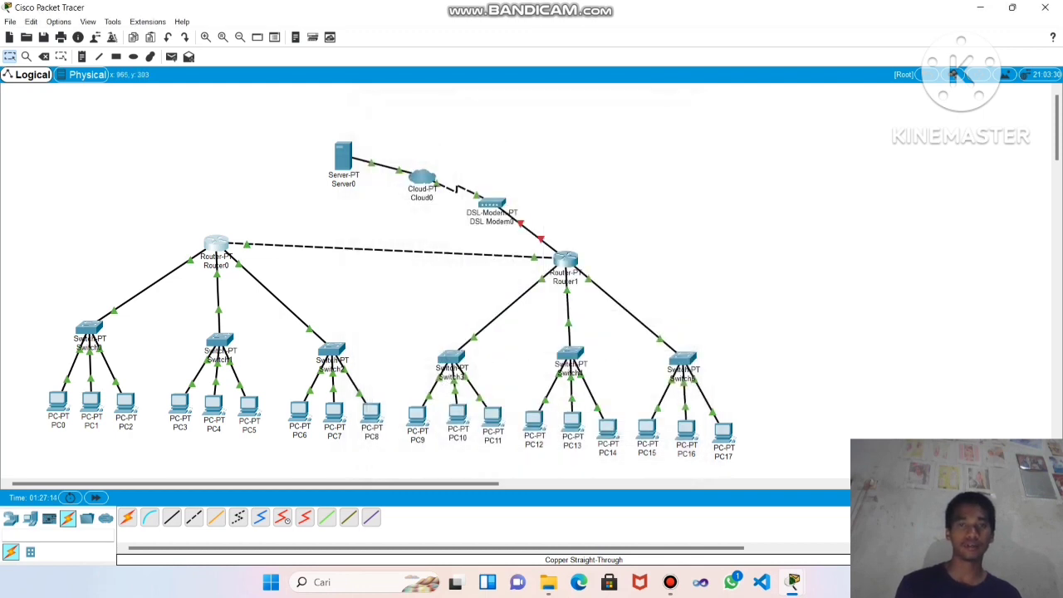
# Add network 192.168.10.0 to Router1's RIP routing
pyautogui.click(565, 259)
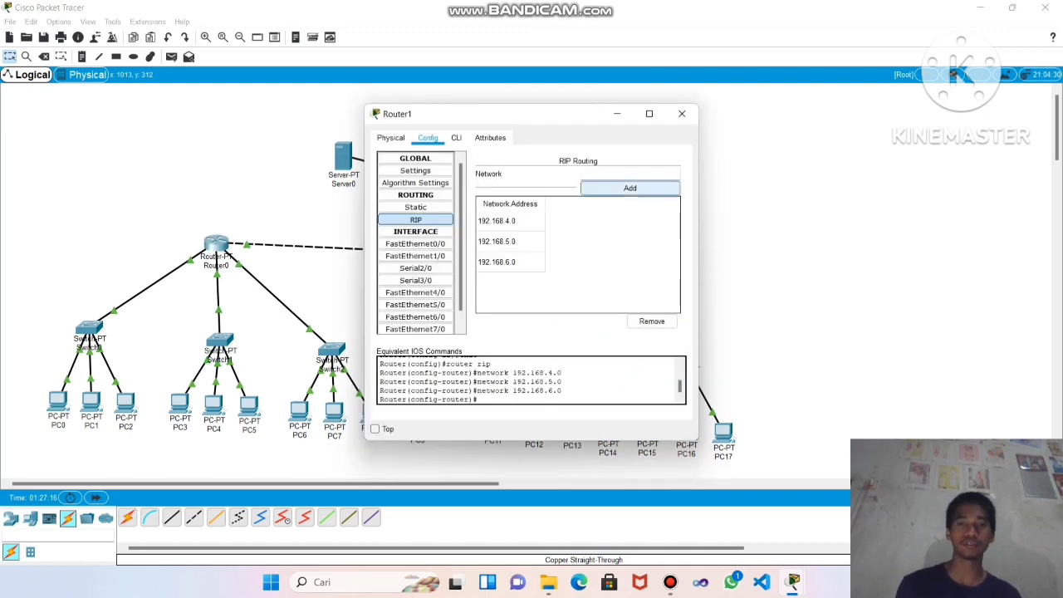
pyautogui.write('1')
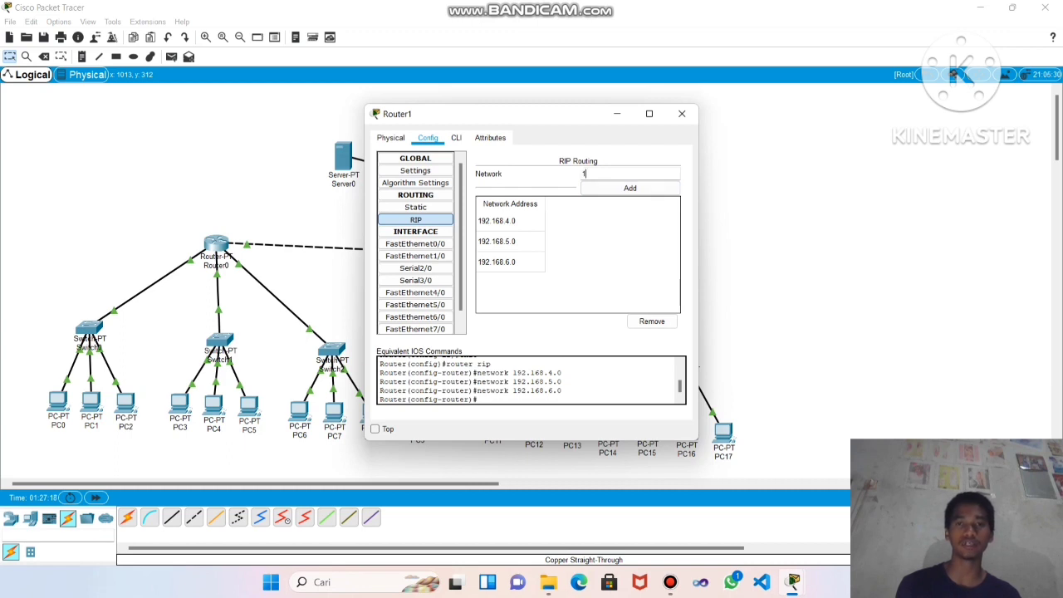
pyautogui.write('92')
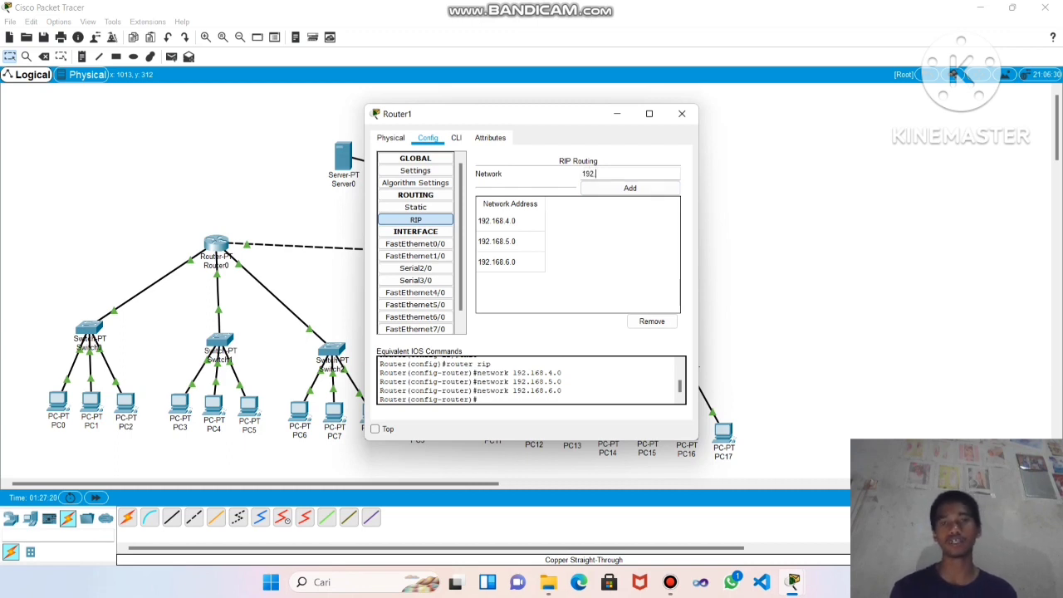
pyautogui.write('.168')
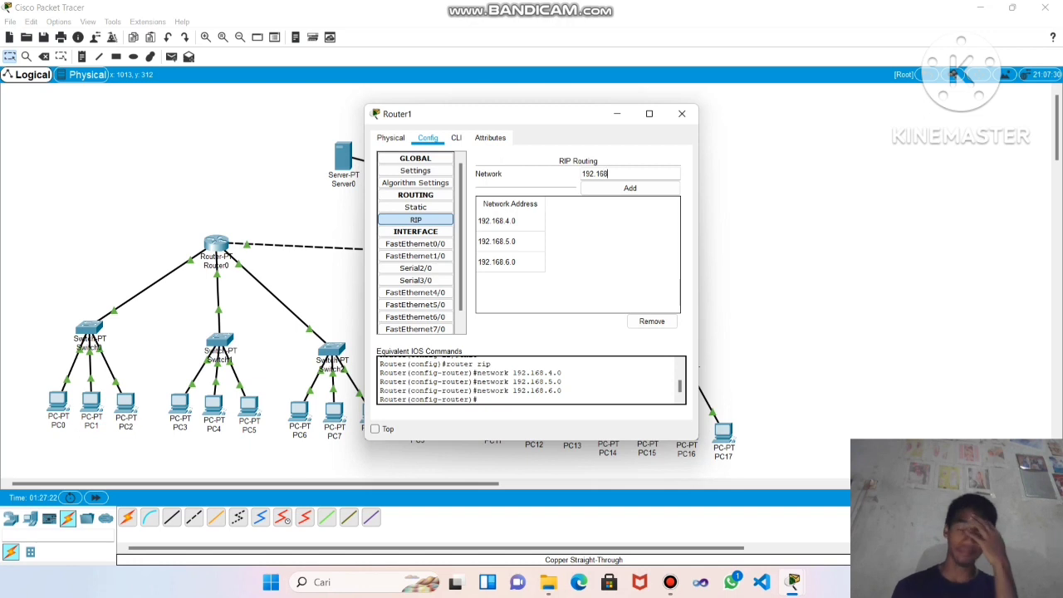
pyautogui.write('.10')
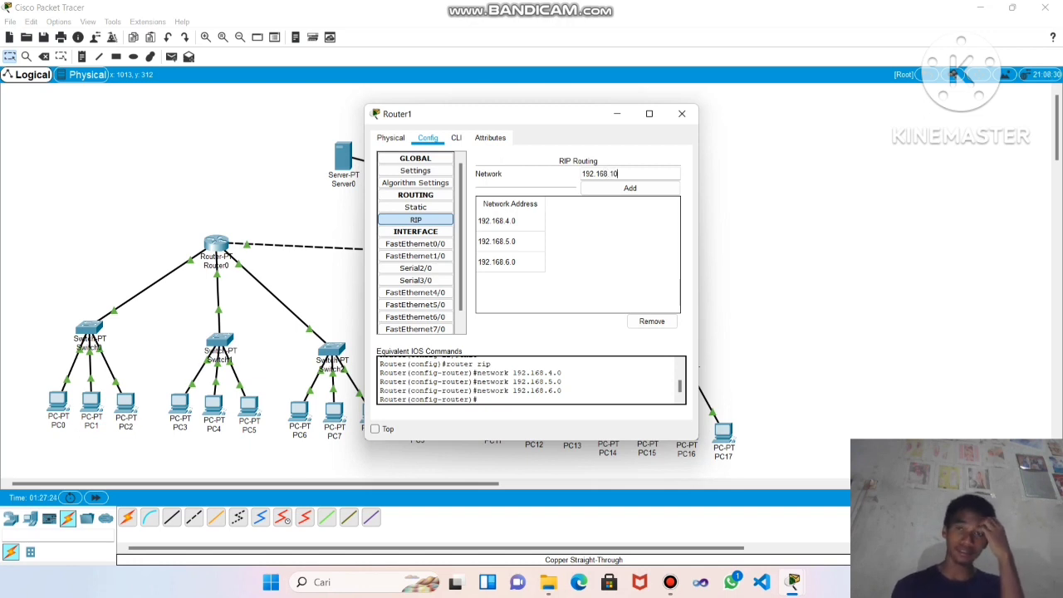
pyautogui.write('.0')
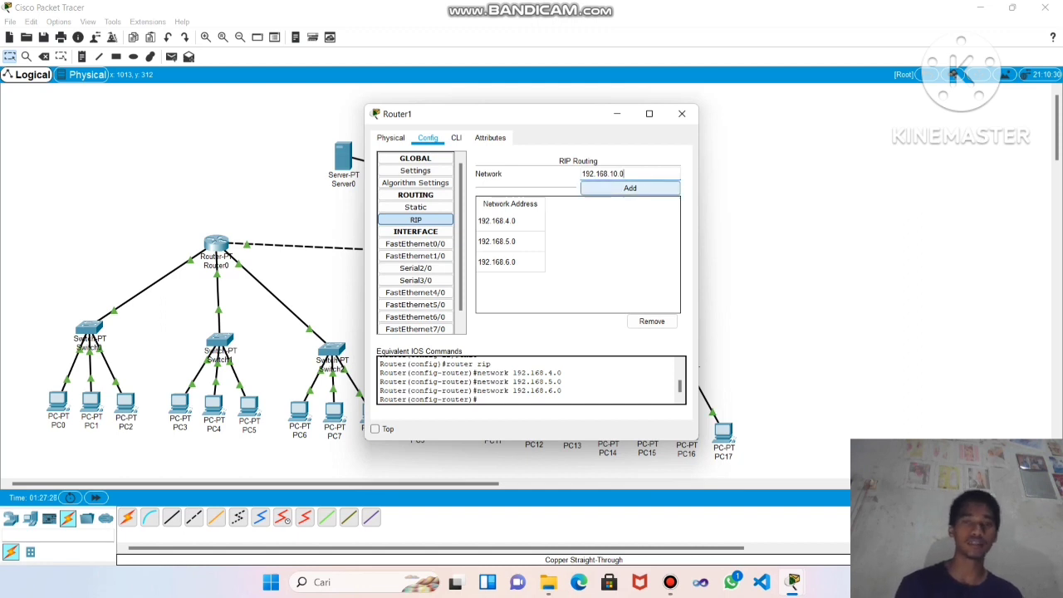
pyautogui.click(631, 188)
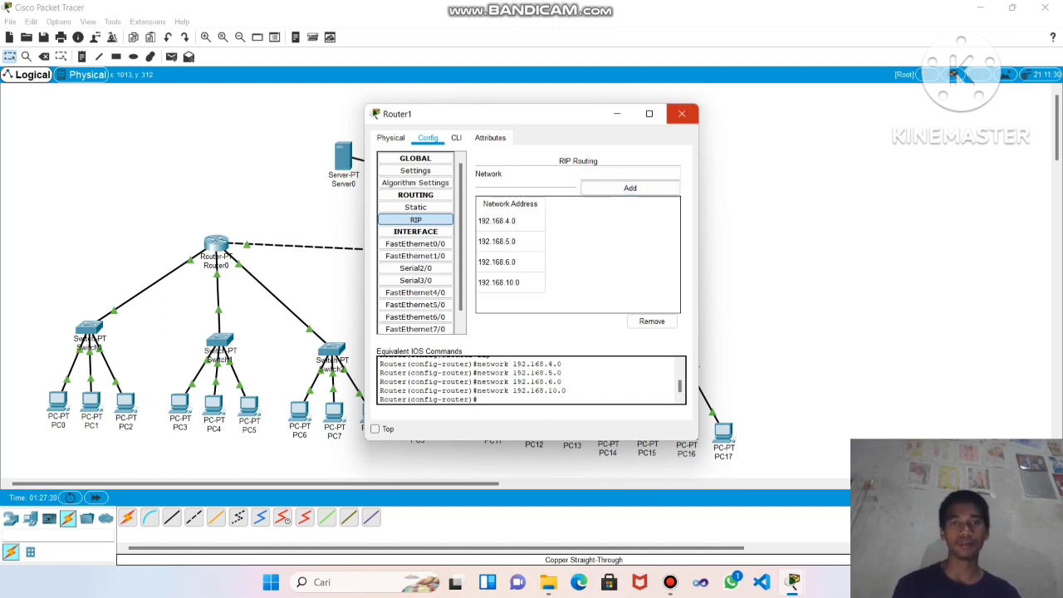
# Assign IP address 192.168.20.1 with subnet mask 255.255.255.0 to Router1's FastEthernet8/0, enable the port, and close the router's window
pyautogui.click(682, 114)
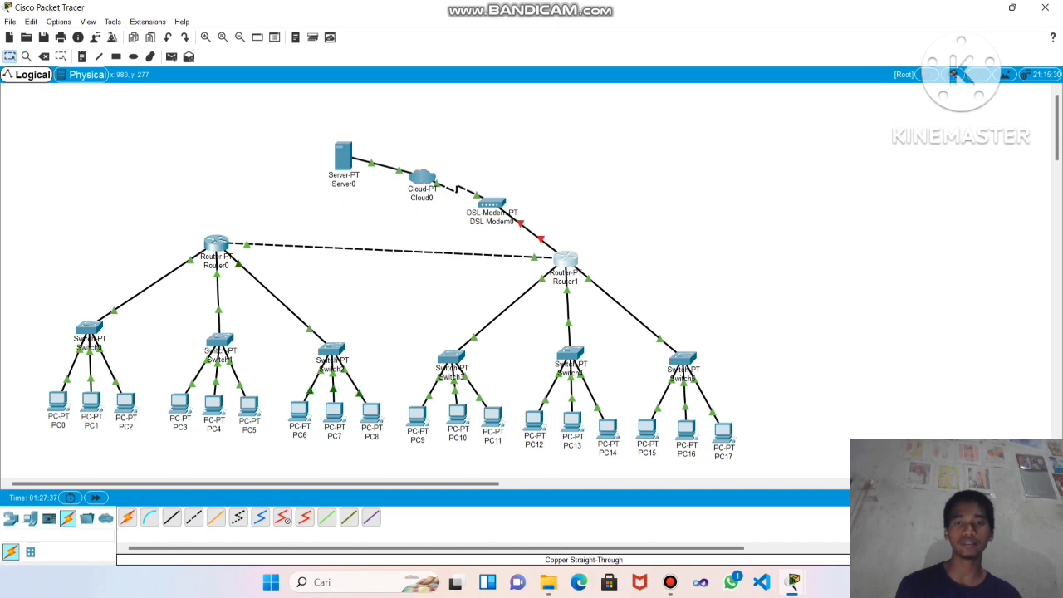
pyautogui.moveTo(539, 239)
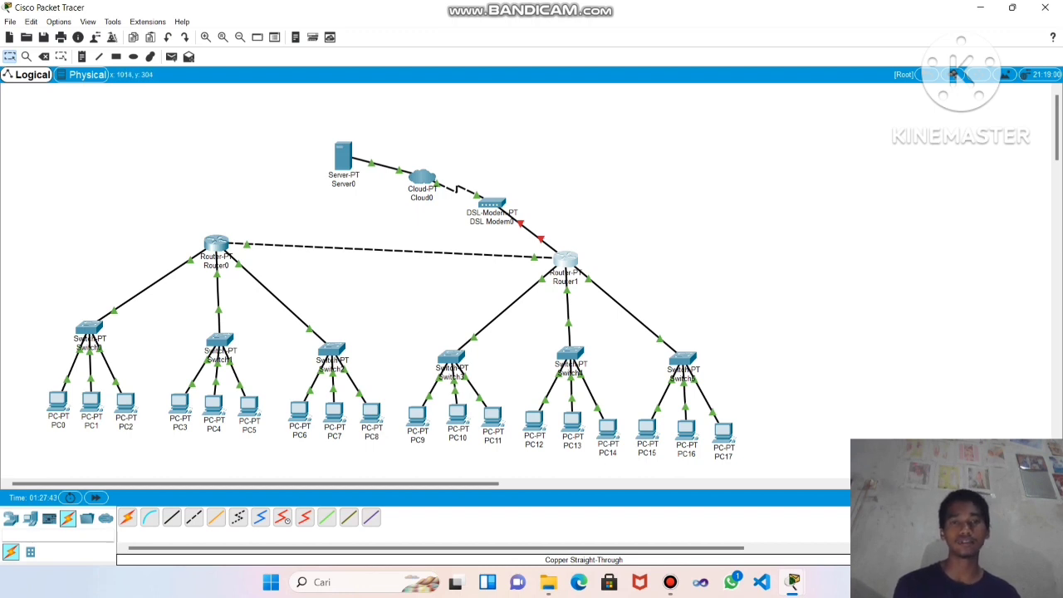
pyautogui.click(565, 259)
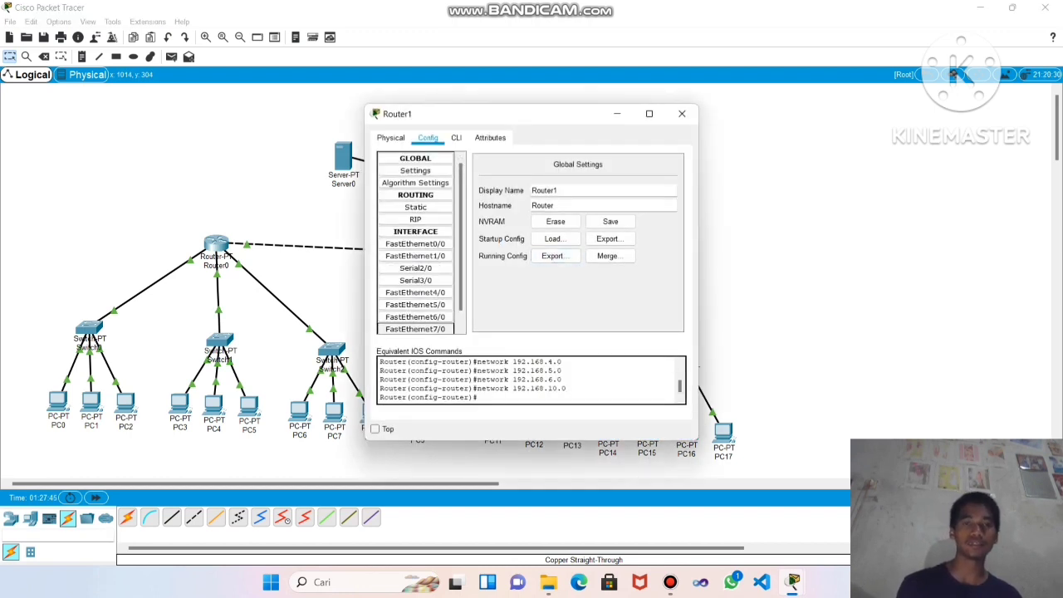
pyautogui.scroll(-1, 415, 324)
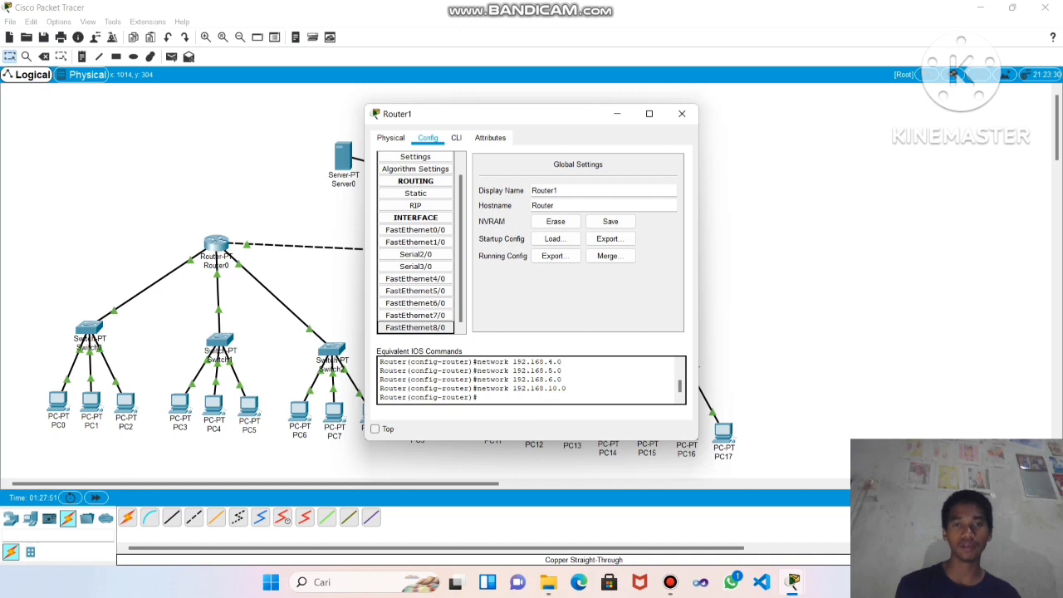
pyautogui.click(415, 327)
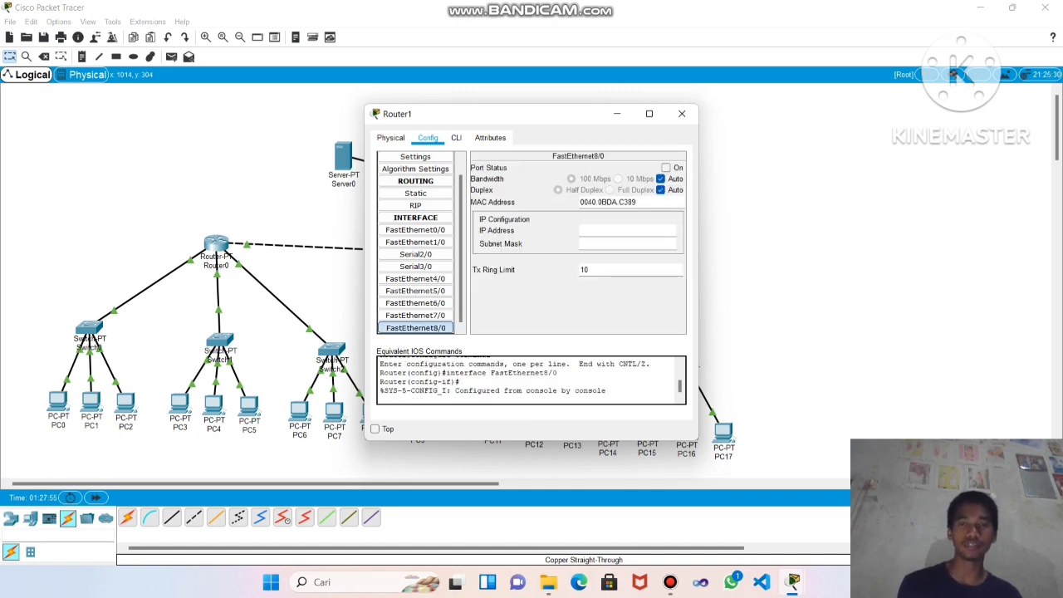
pyautogui.write('192')
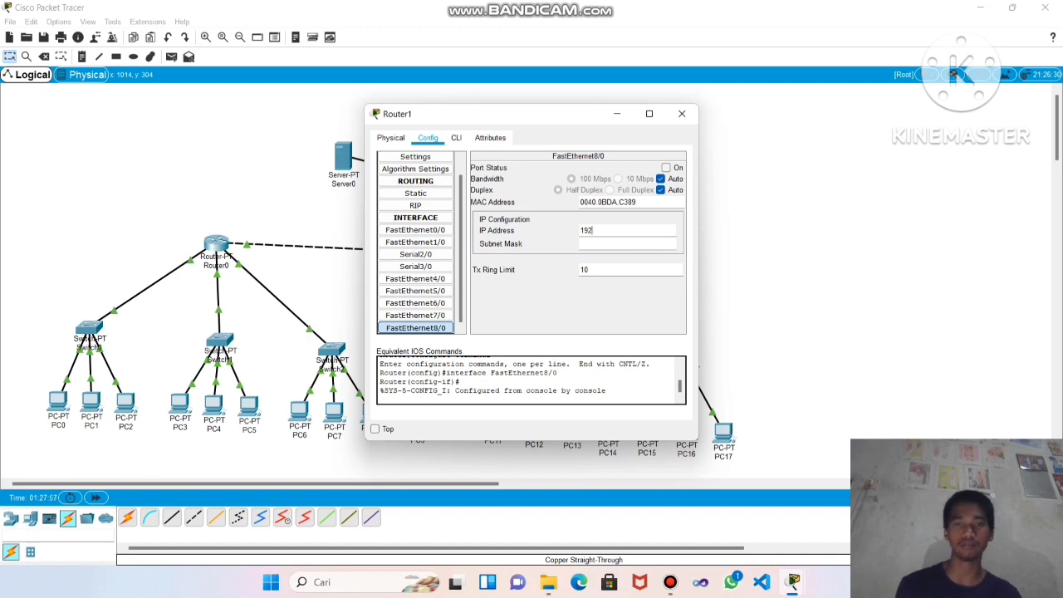
pyautogui.write('.1')
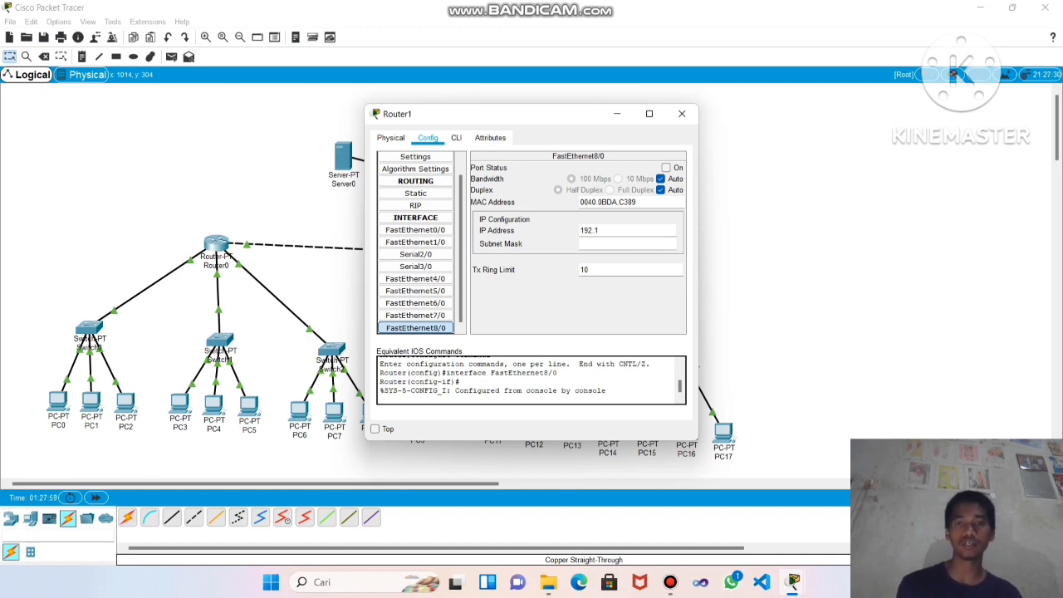
pyautogui.write('68')
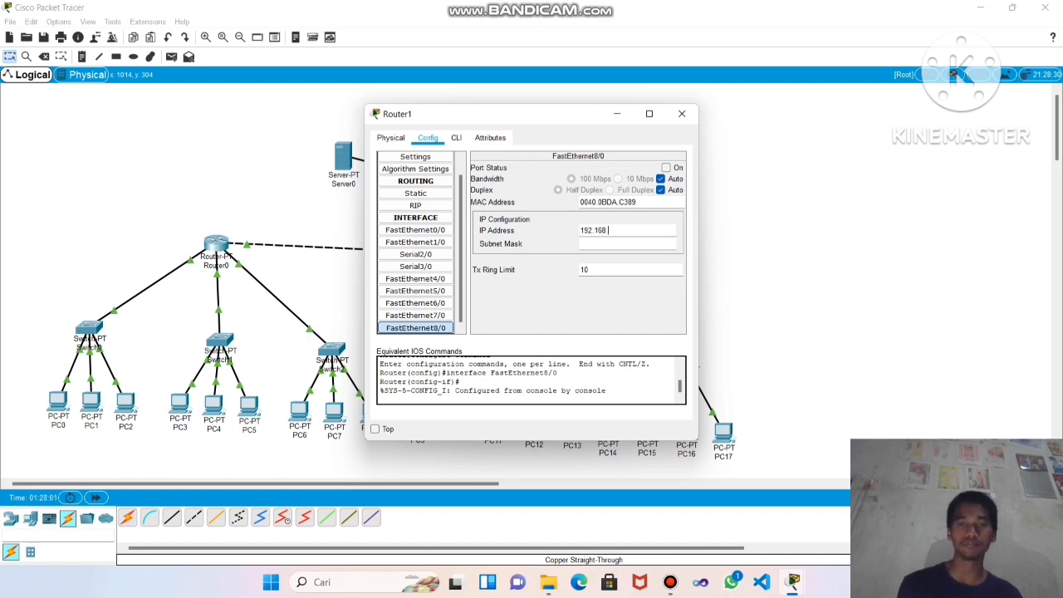
pyautogui.write('.')
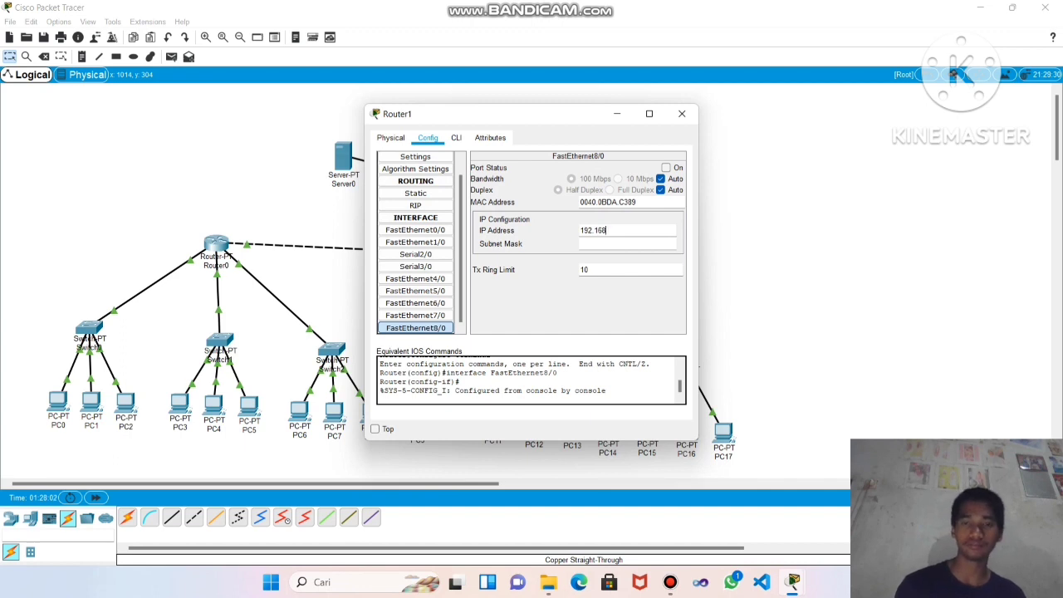
pyautogui.press('BackSpace')
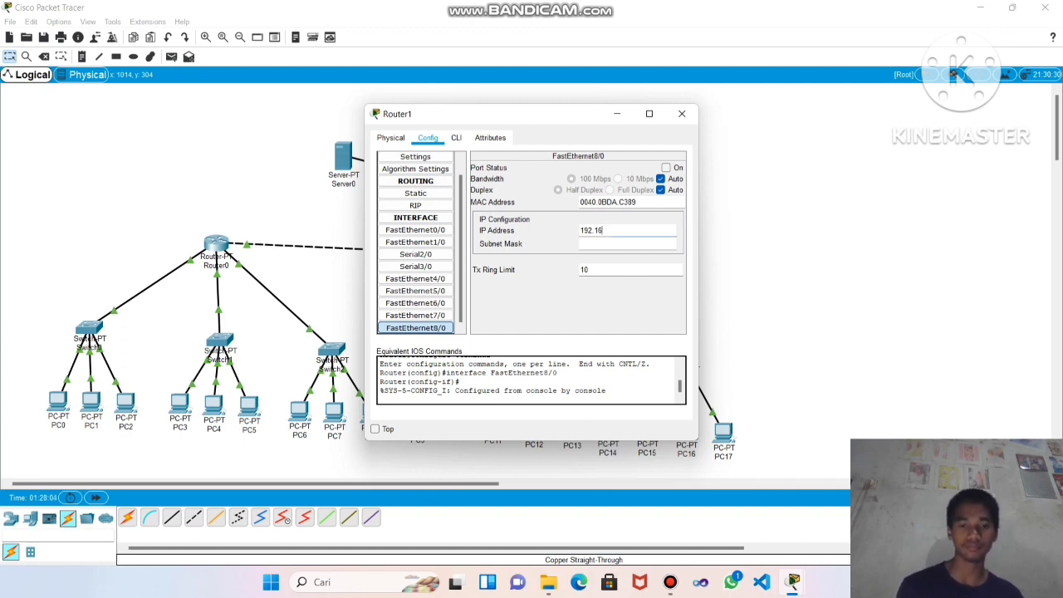
pyautogui.write('8.2')
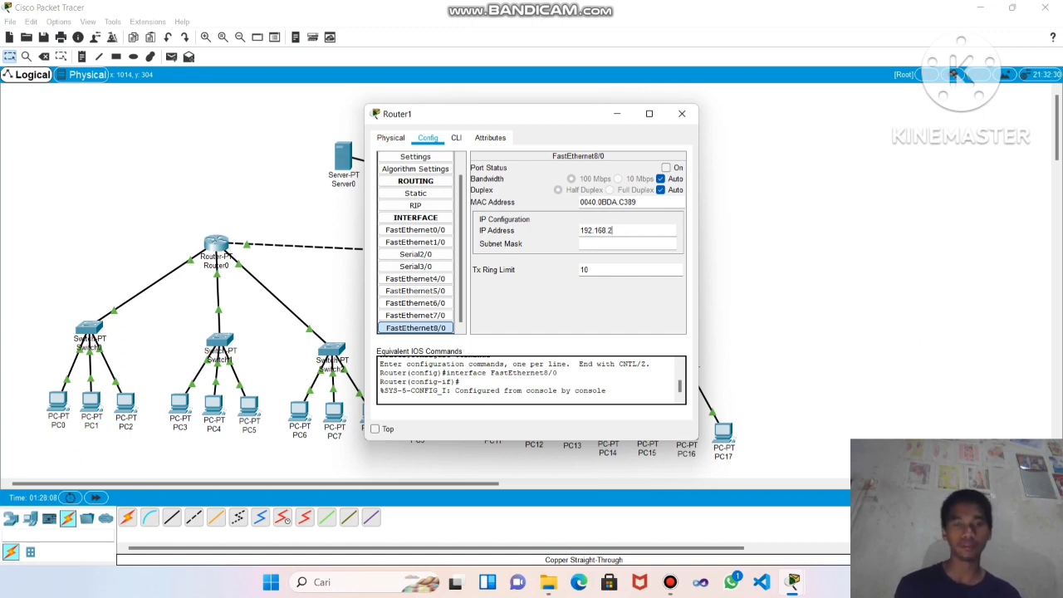
pyautogui.write('0.')
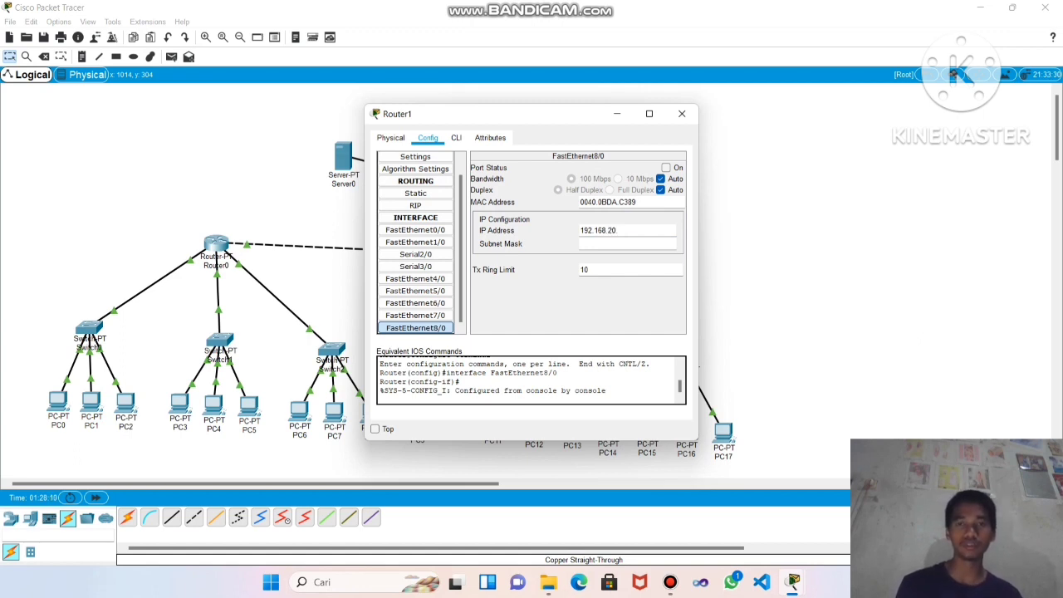
pyautogui.write('1')
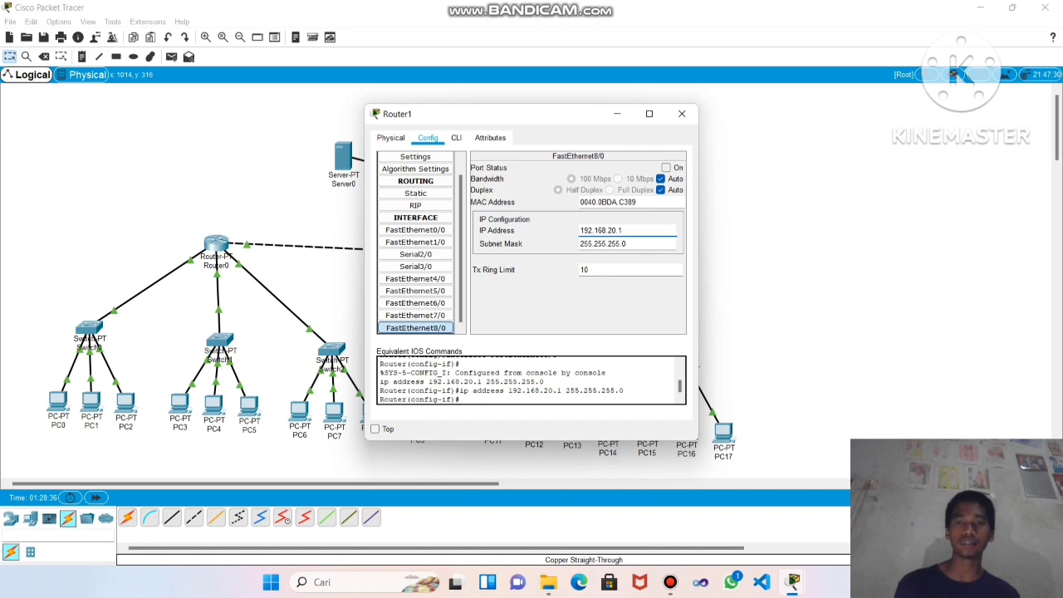
pyautogui.press('Return')
pyautogui.click(665, 167)
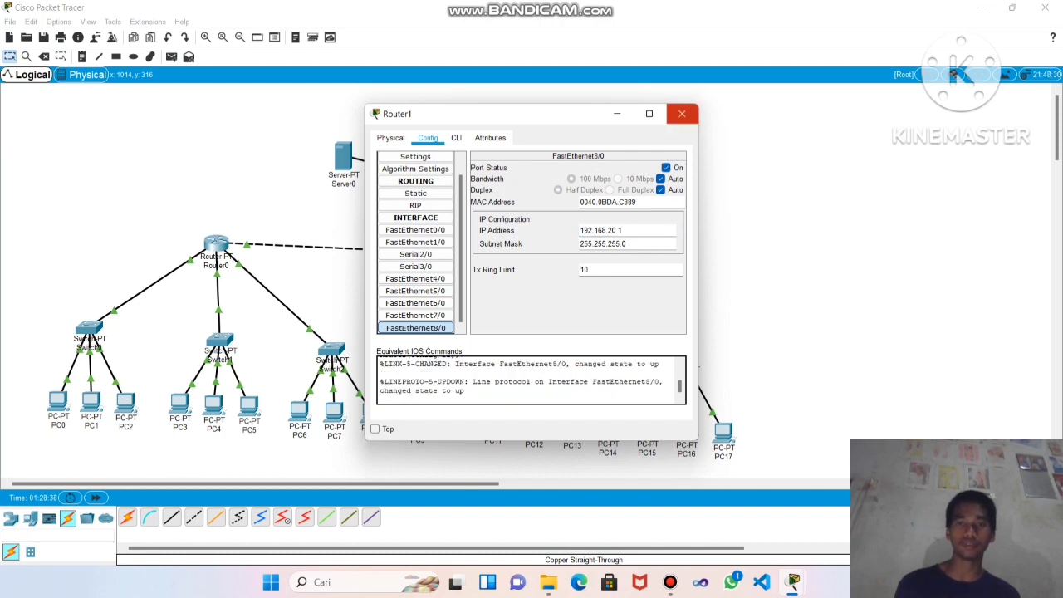
pyautogui.click(682, 113)
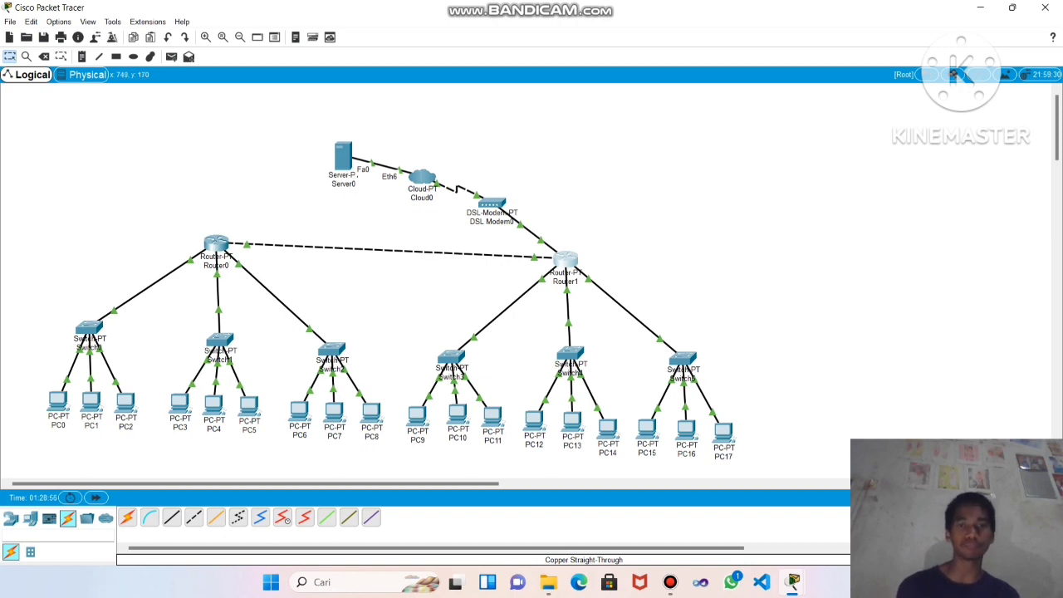
# Add a DSL connection from Modem4 to Ethernet6 on Cloud0 and close its window
pyautogui.click(422, 177)
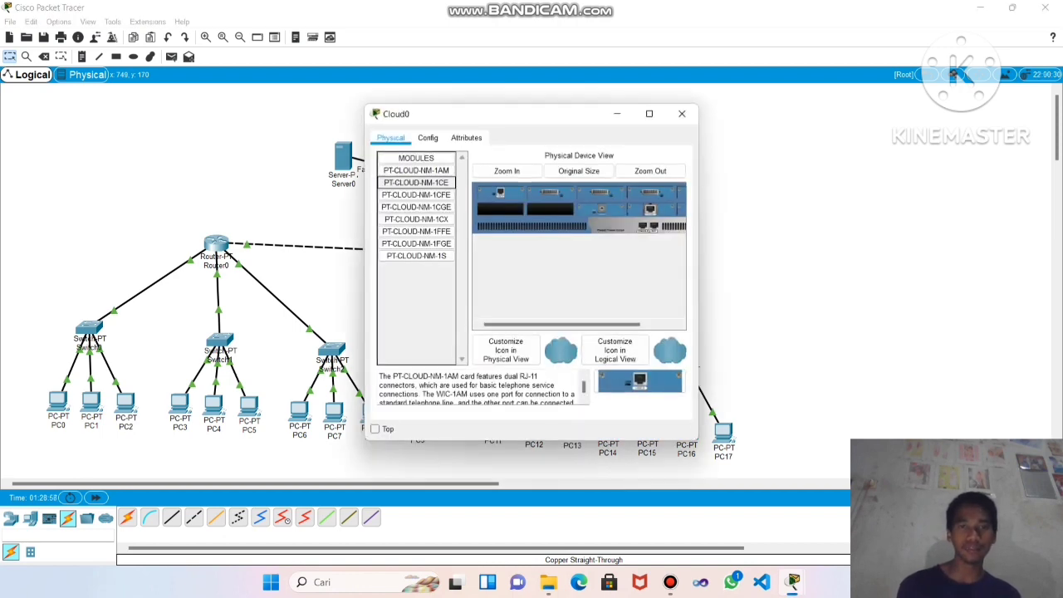
pyautogui.click(428, 138)
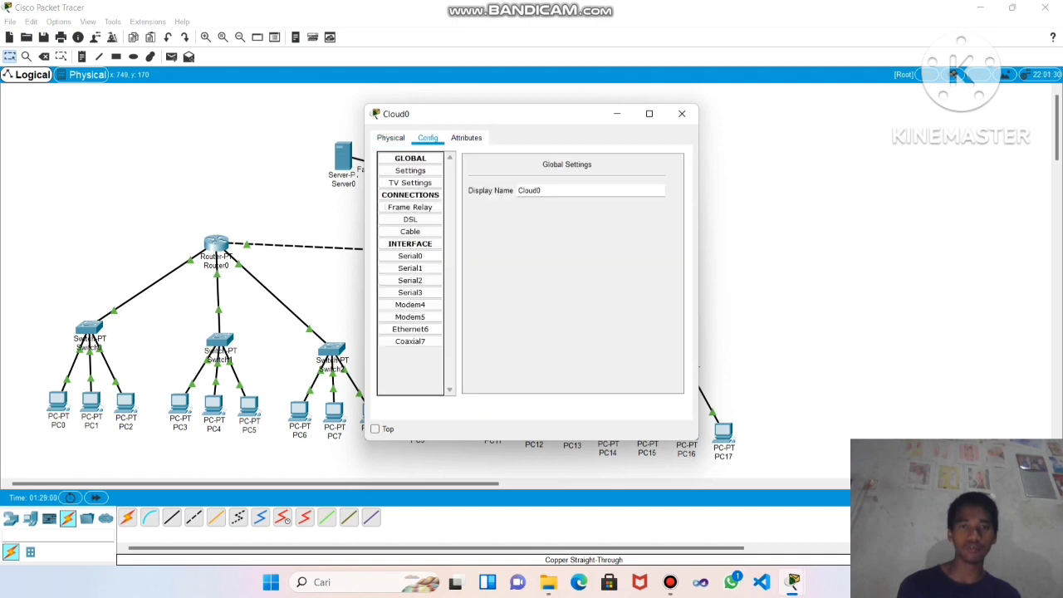
pyautogui.click(410, 219)
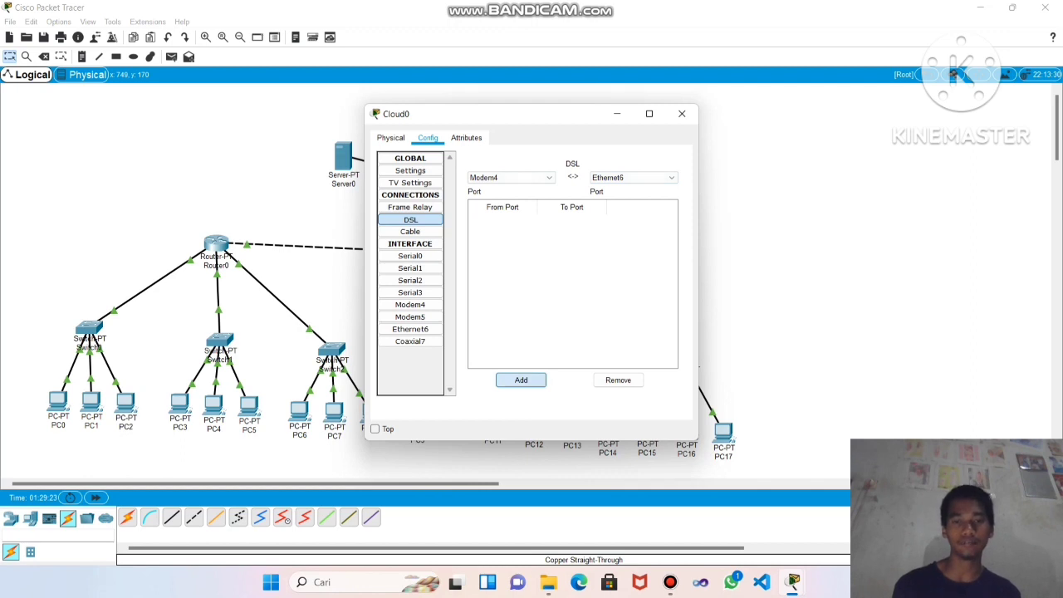
pyautogui.click(521, 379)
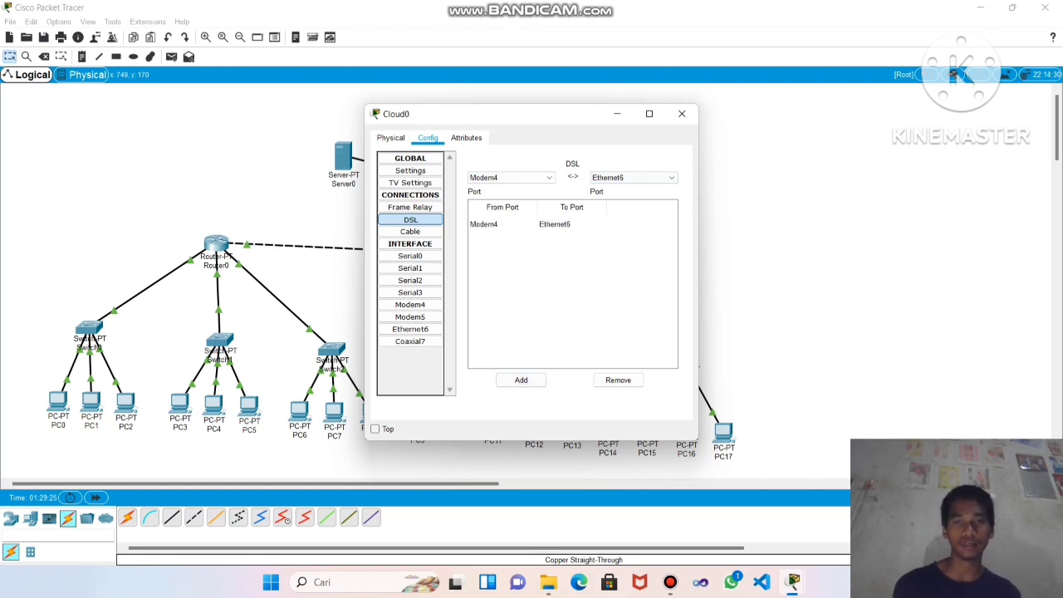
pyautogui.click(682, 113)
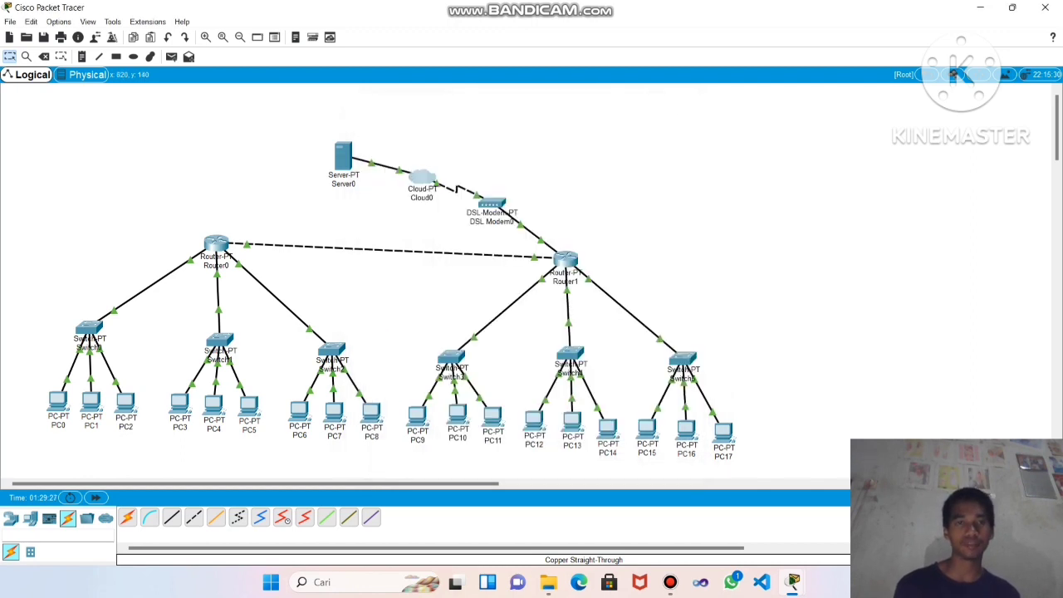
# Give Server0 the static IP address 192.168.20.2 with subnet mask 255.255.255.0
pyautogui.moveTo(342, 158)
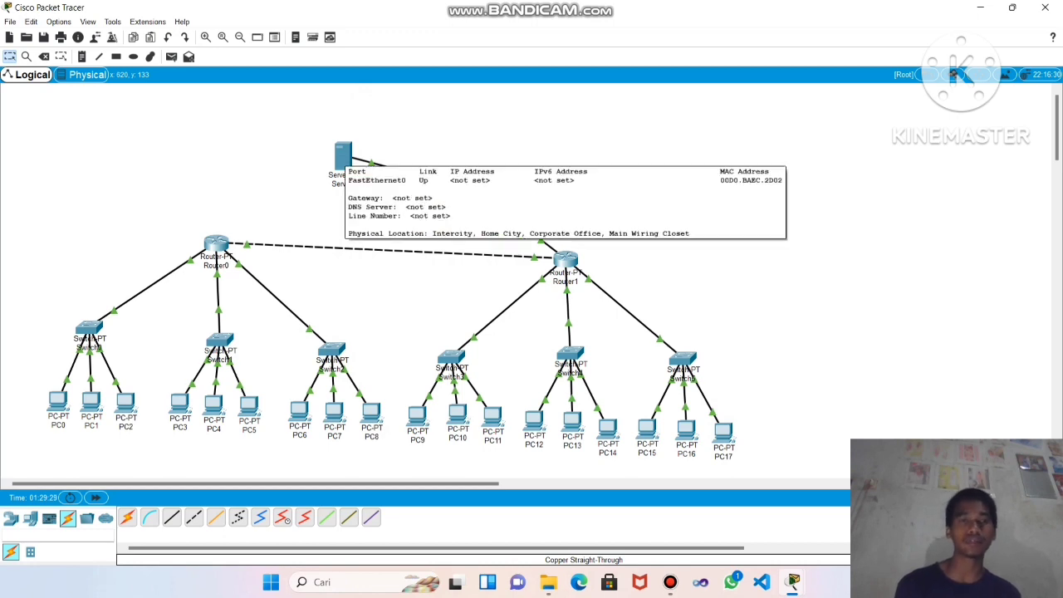
pyautogui.click(343, 156)
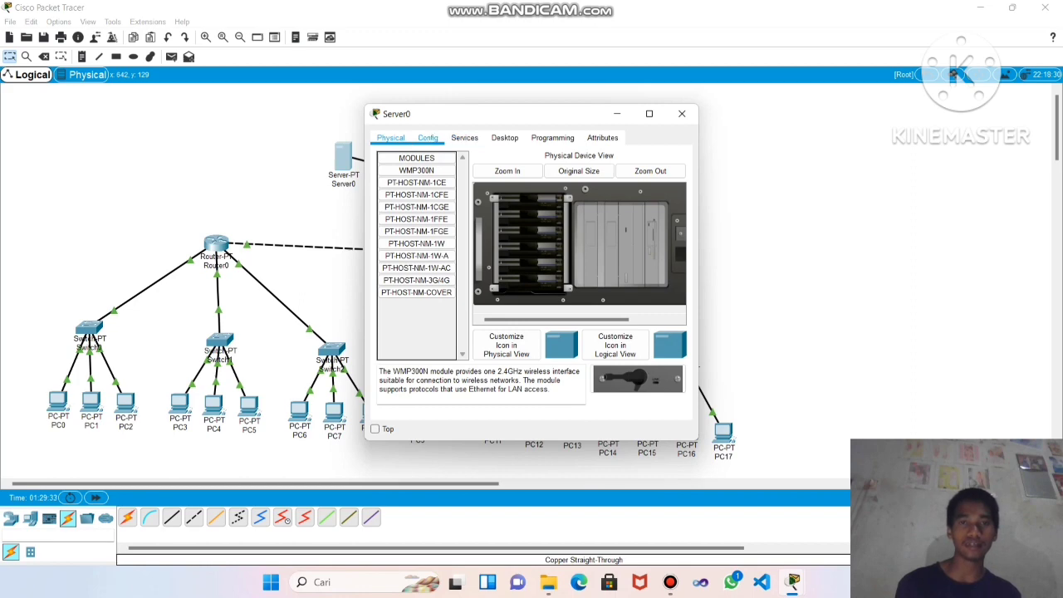
pyautogui.click(504, 138)
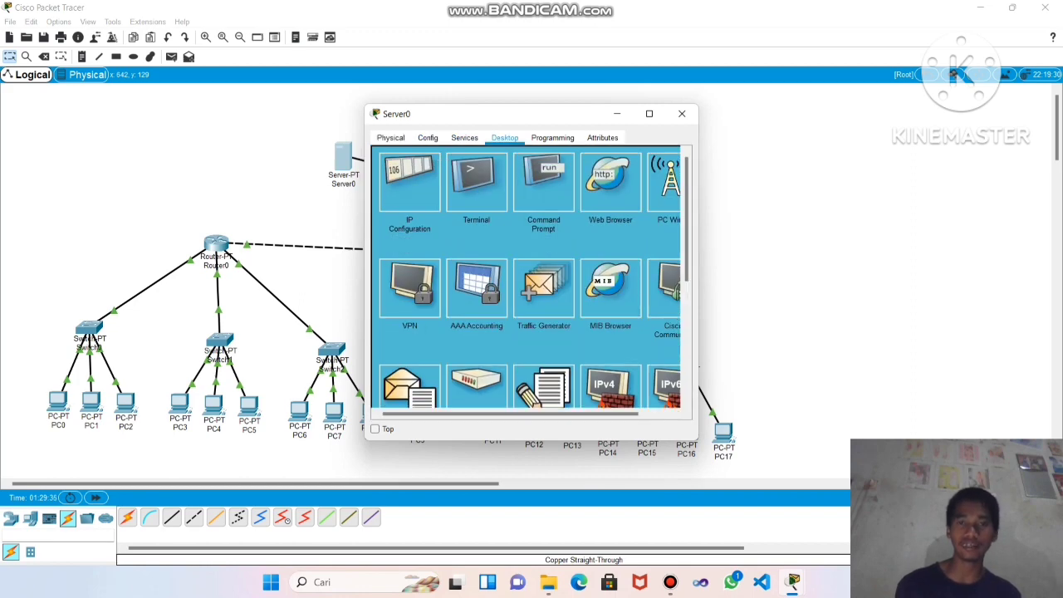
pyautogui.click(410, 183)
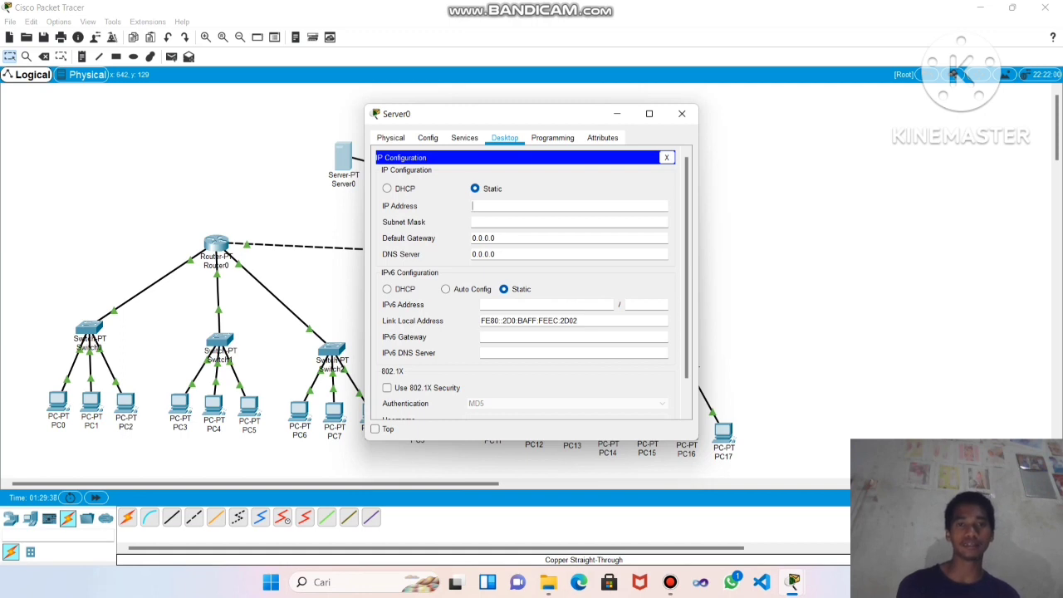
pyautogui.write('1')
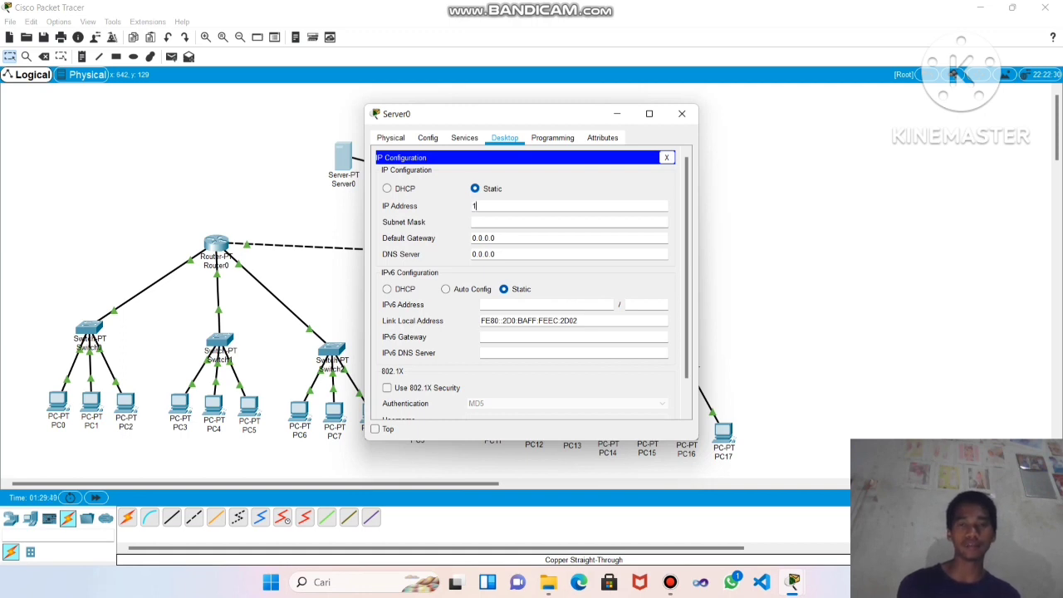
pyautogui.write('92.1')
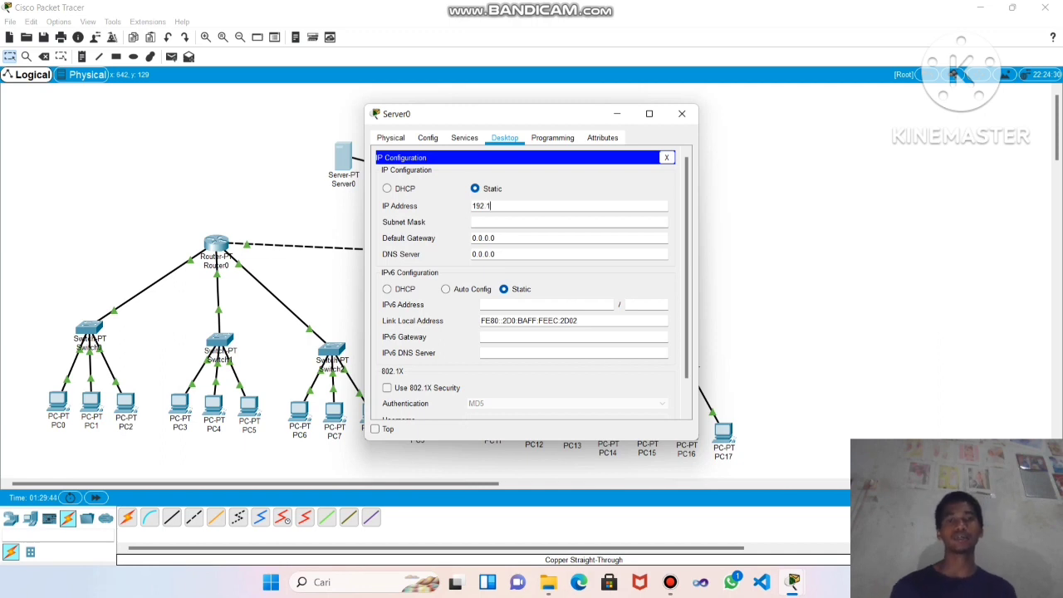
pyautogui.write('68')
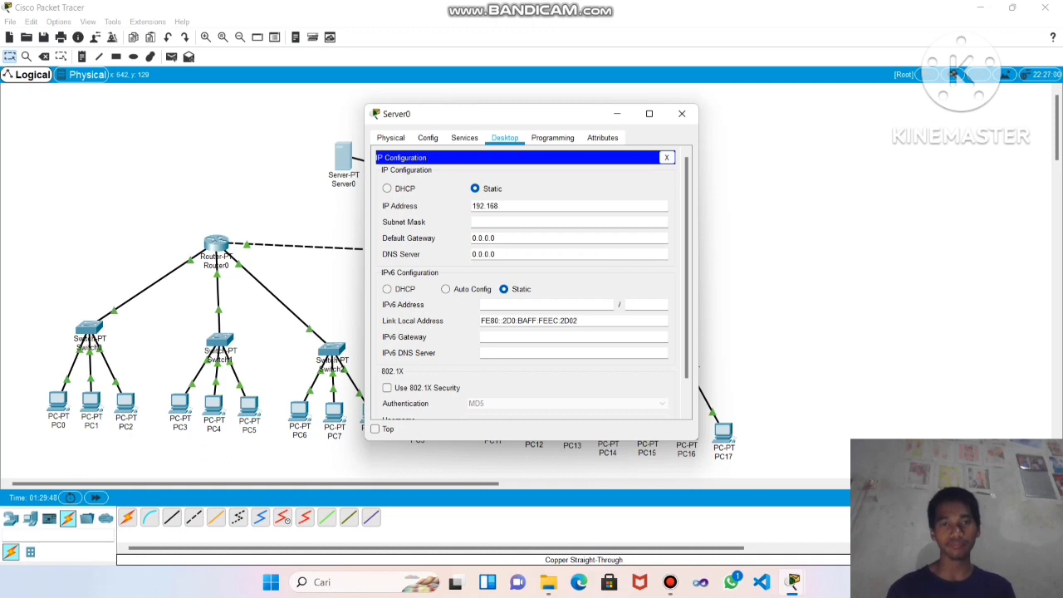
pyautogui.write('.20')
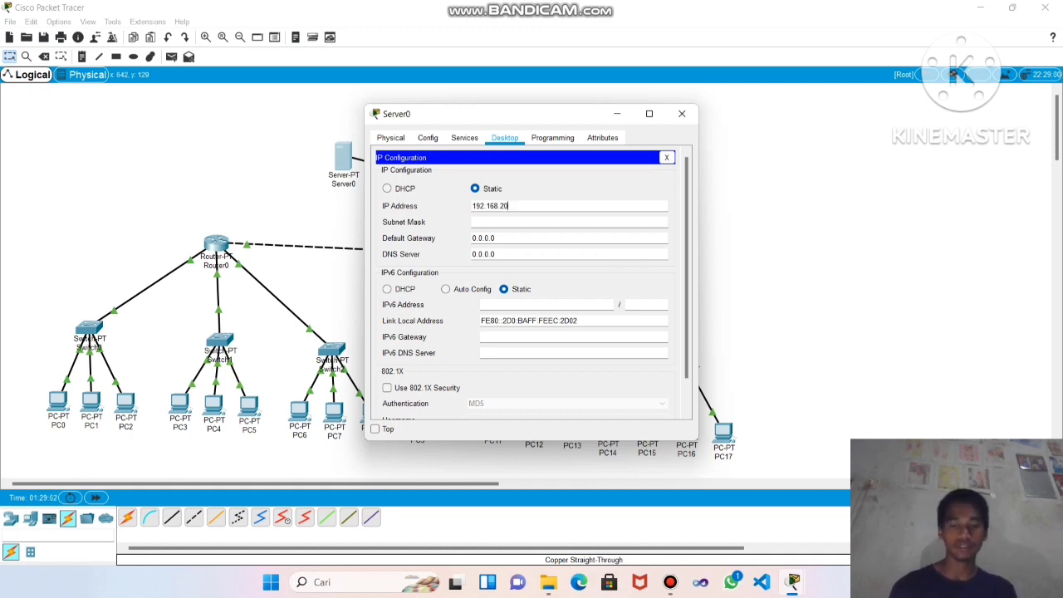
pyautogui.write('.2')
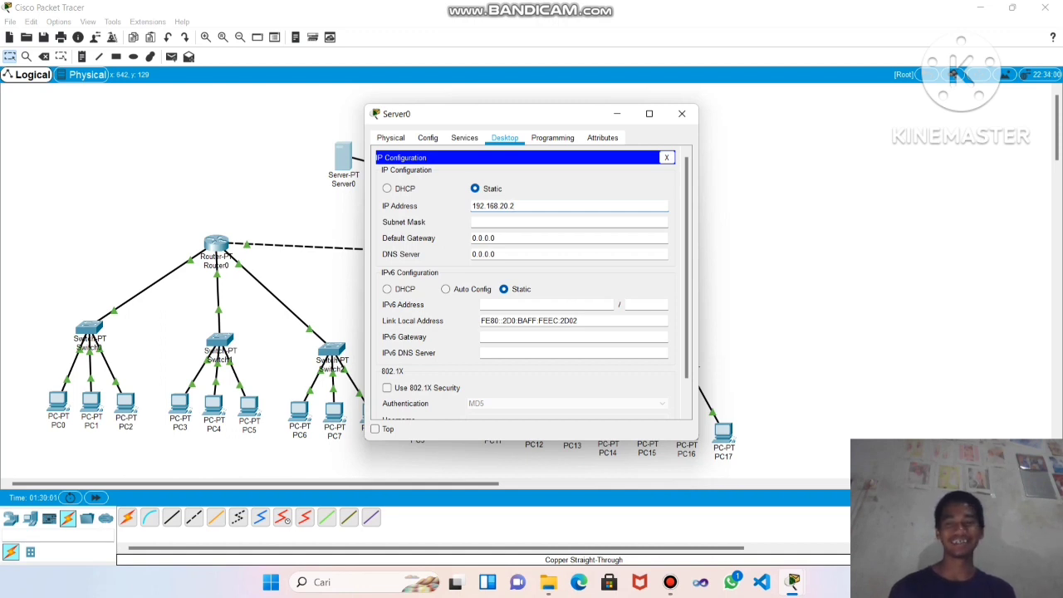
pyautogui.click(477, 222)
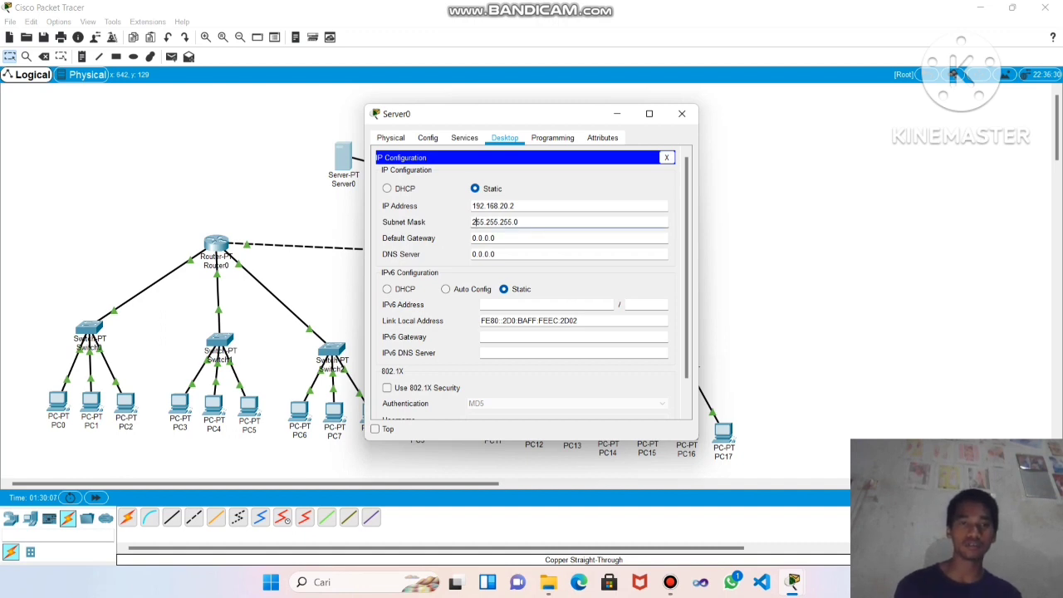
# Set Server0's default gateway to 192.168.20.1
pyautogui.click(497, 239)
pyautogui.press('BackSpace')
pyautogui.press('BackSpace')
pyautogui.press('BackSpace')
pyautogui.press('BackSpace')
pyautogui.press('BackSpace')
pyautogui.press('BackSpace')
pyautogui.press('BackSpace')
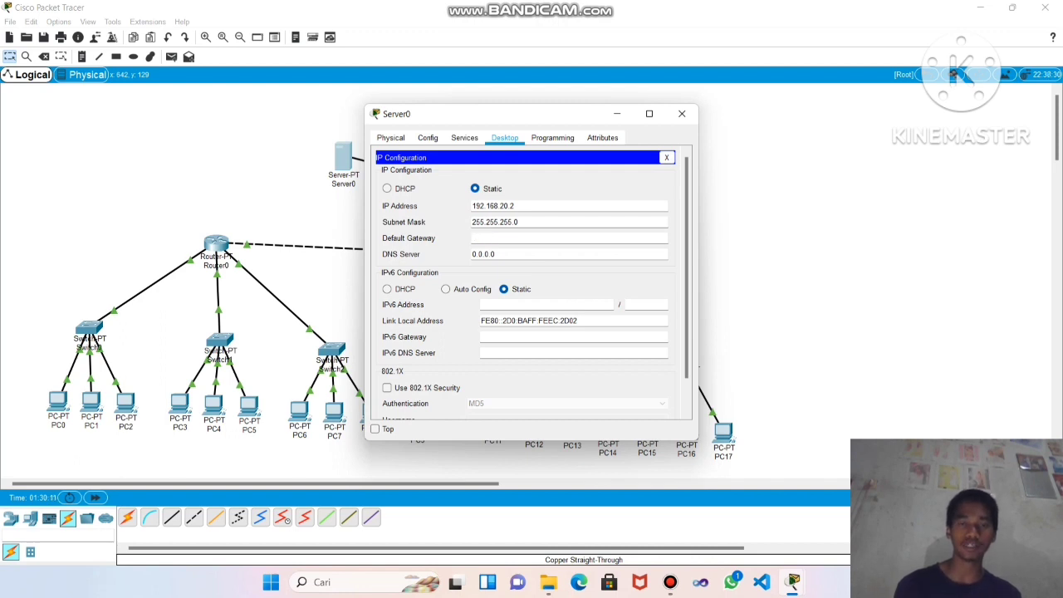
pyautogui.write('1')
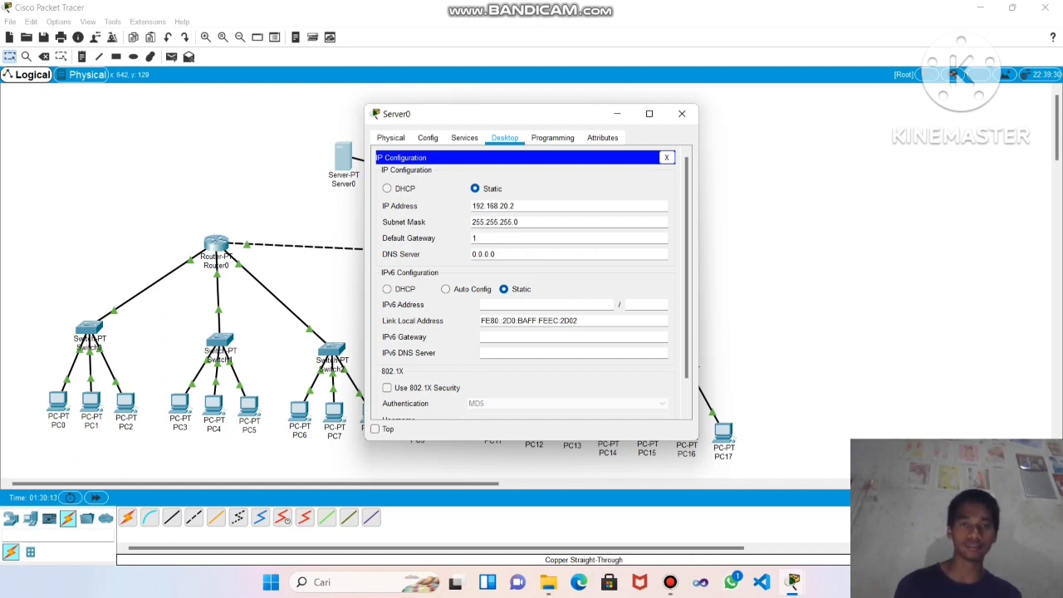
pyautogui.write('92')
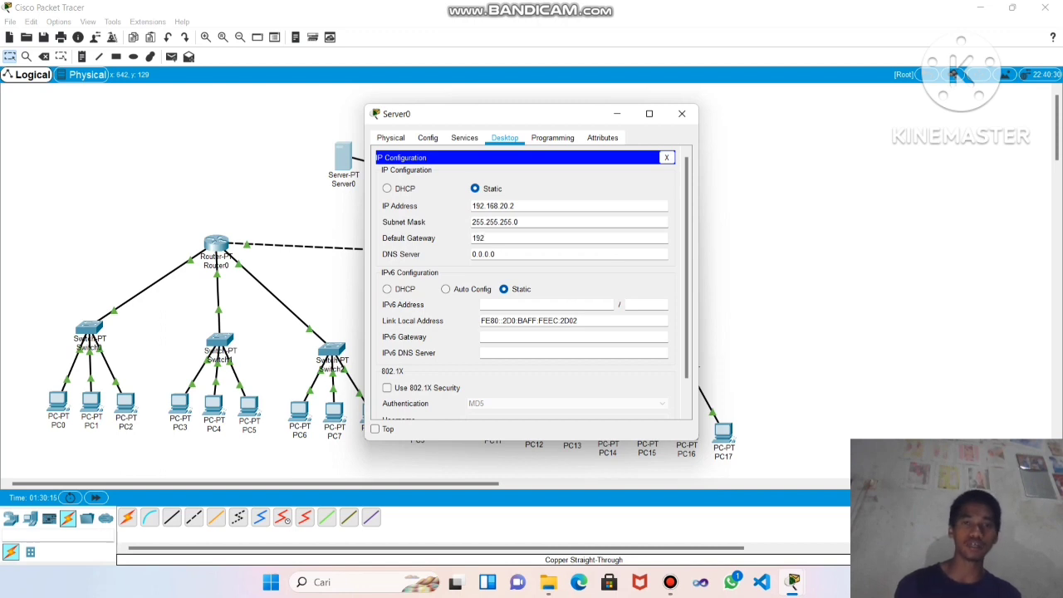
pyautogui.write('.1')
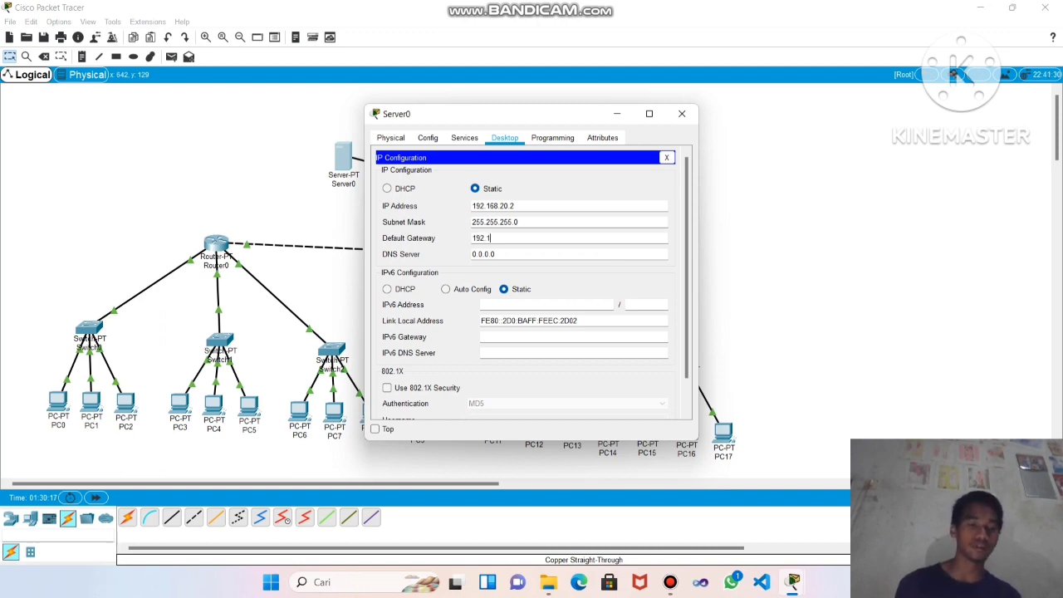
pyautogui.write('68')
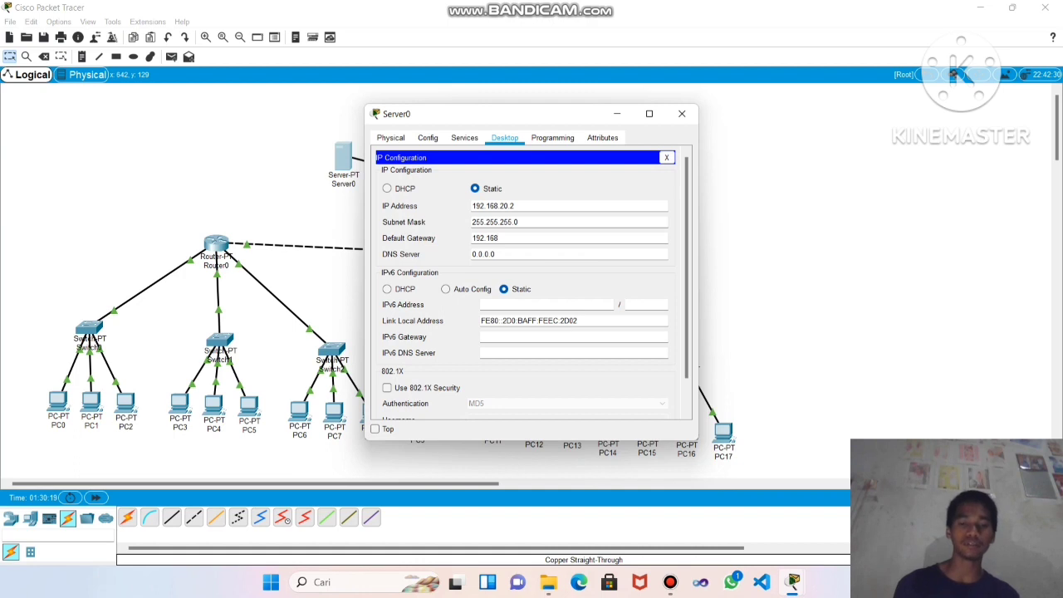
pyautogui.write('.20')
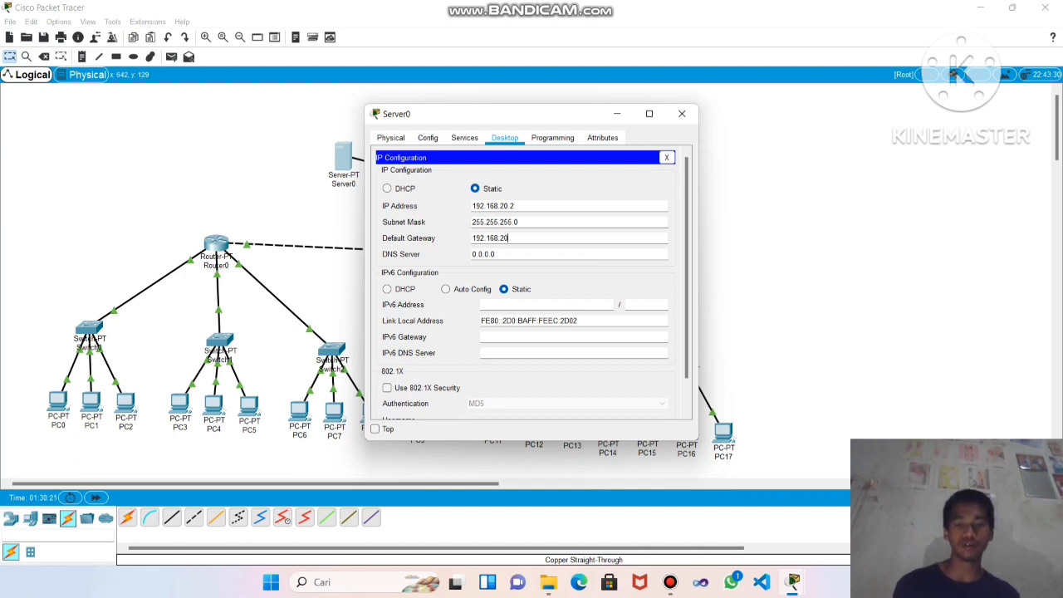
pyautogui.write('.1')
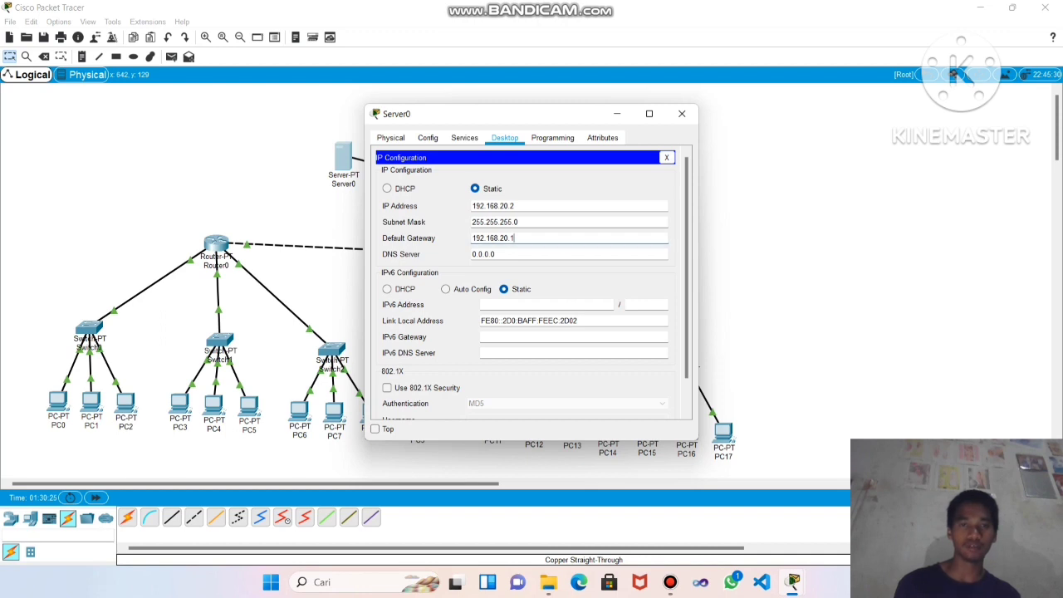
# Set Server0's DNS server to 8.8.8.8 and close the server's window
pyautogui.press('BackSpace')
pyautogui.press('BackSpace')
pyautogui.press('BackSpace')
pyautogui.press('BackSpace')
pyautogui.press('BackSpace')
pyautogui.press('BackSpace')
pyautogui.press('BackSpace')
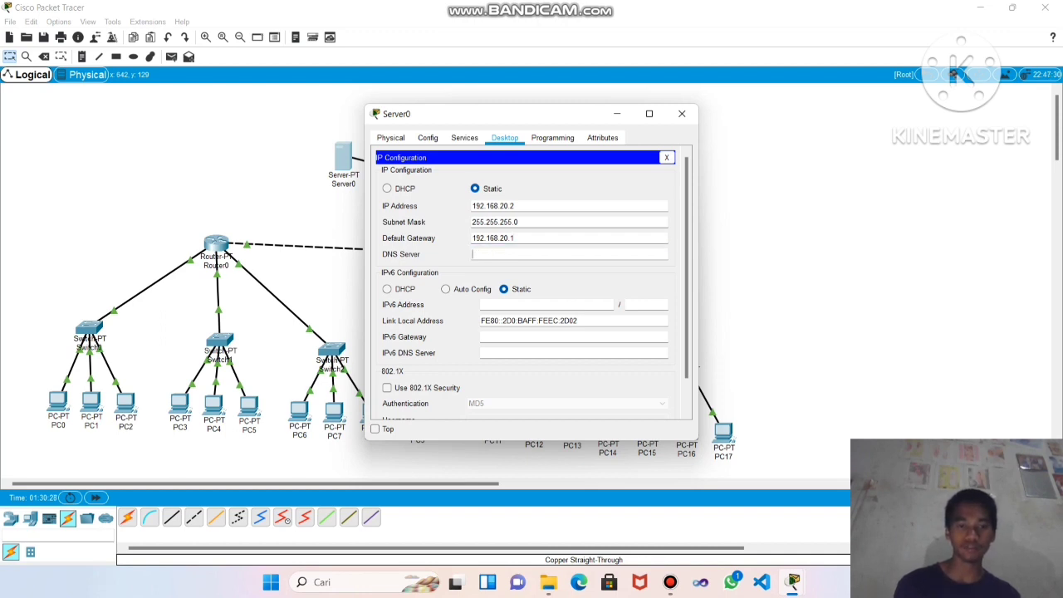
pyautogui.write('8.8')
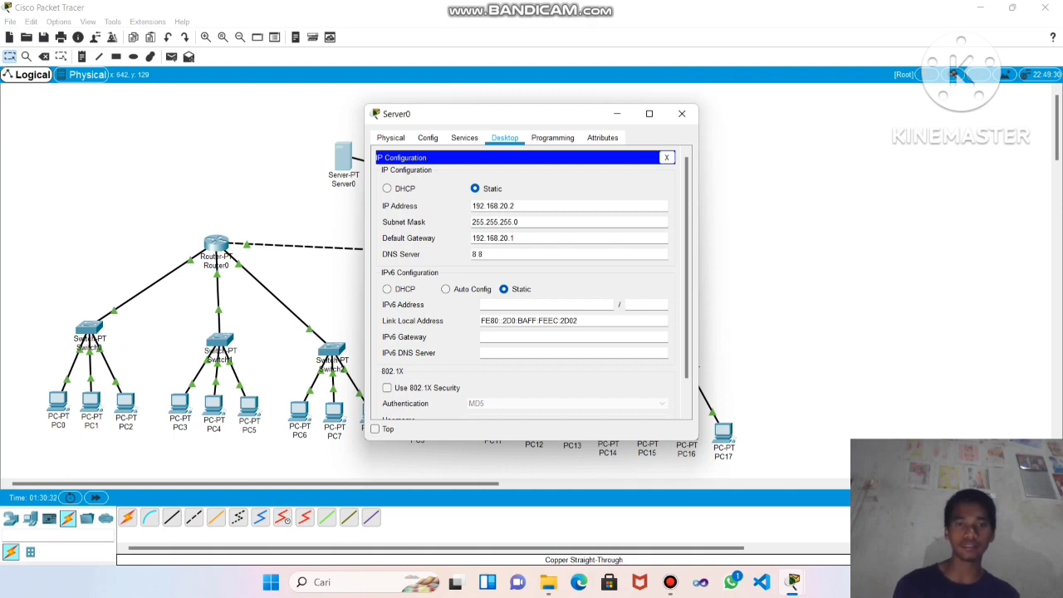
pyautogui.write('.8.8')
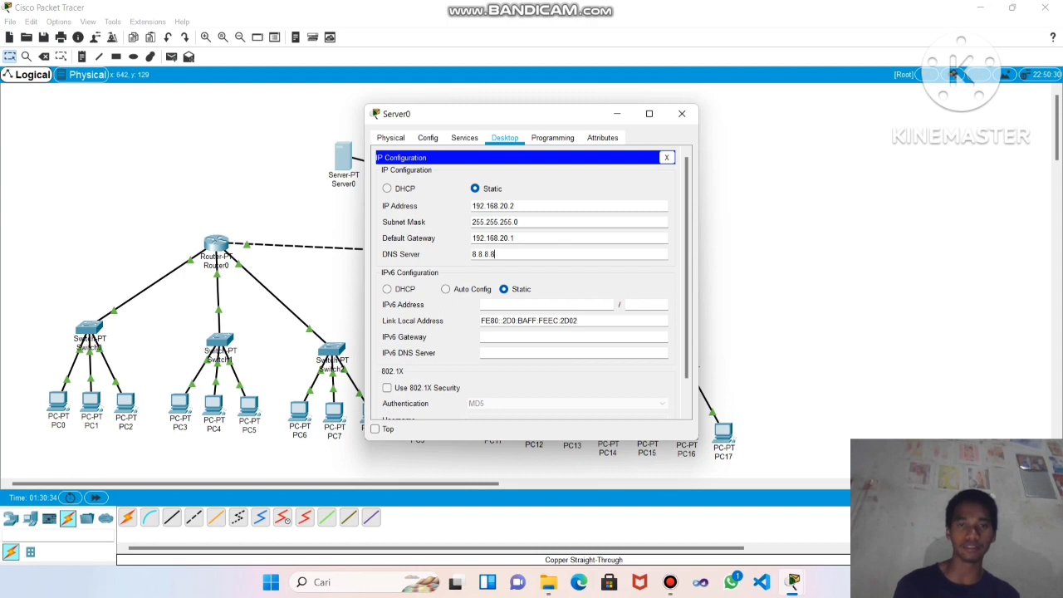
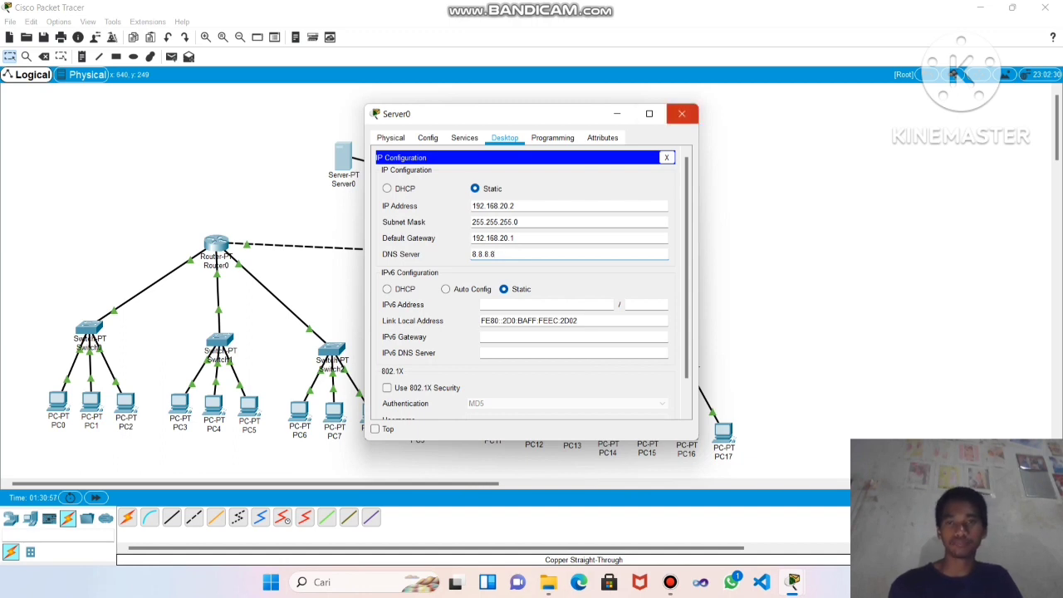
pyautogui.click(682, 114)
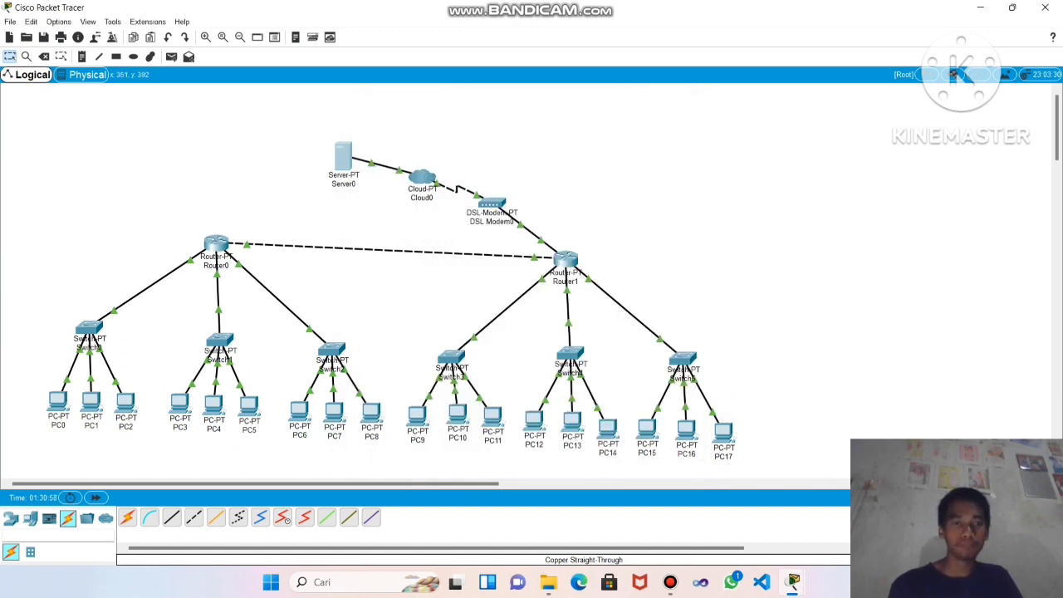
# Add network 192.168.20.0 to Router0's RIP routing and close the router's window
pyautogui.click(216, 244)
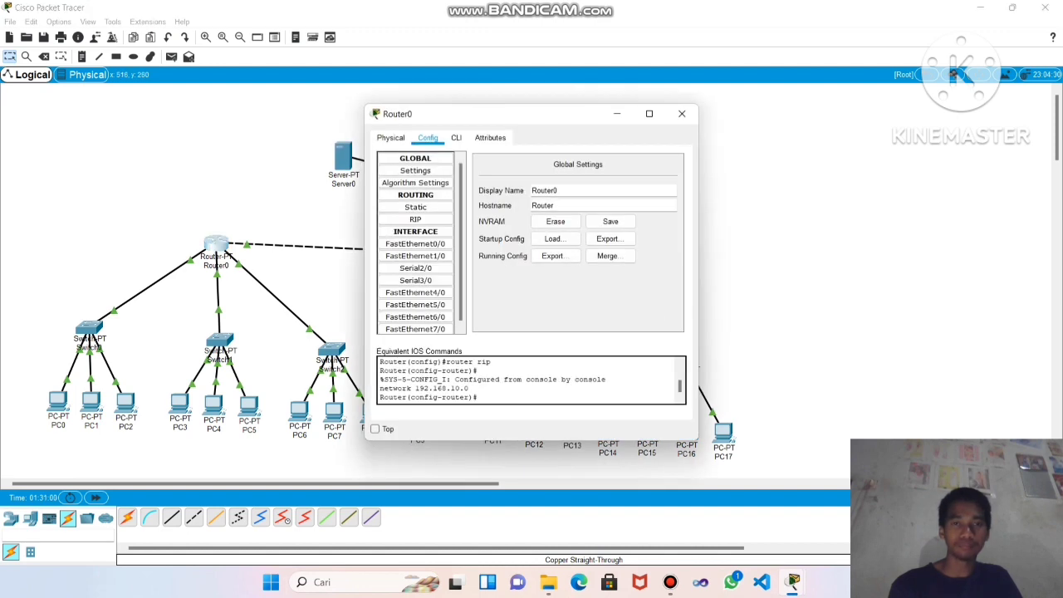
pyautogui.click(415, 219)
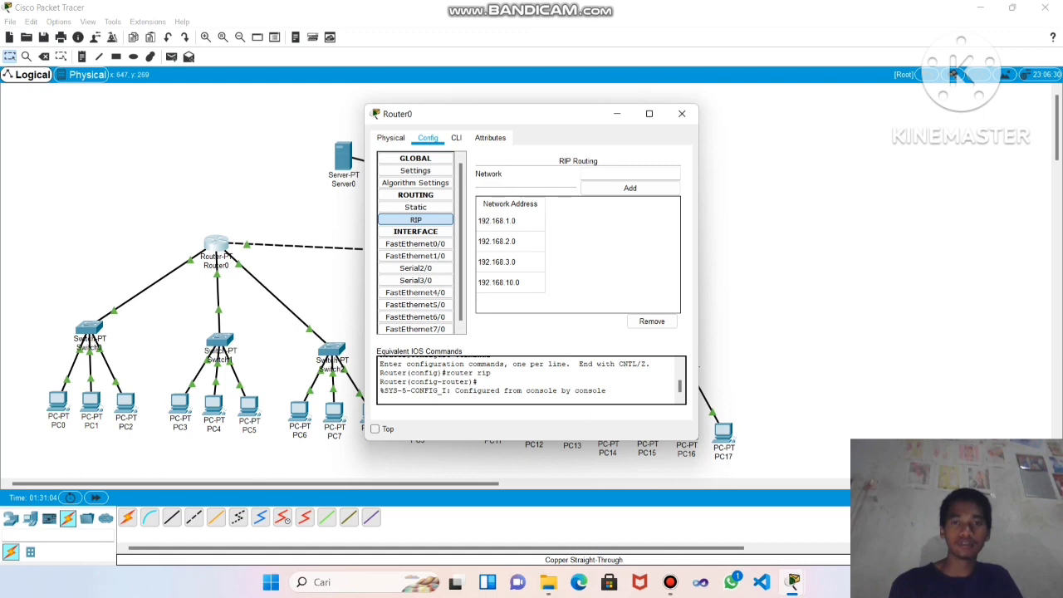
pyautogui.write('1')
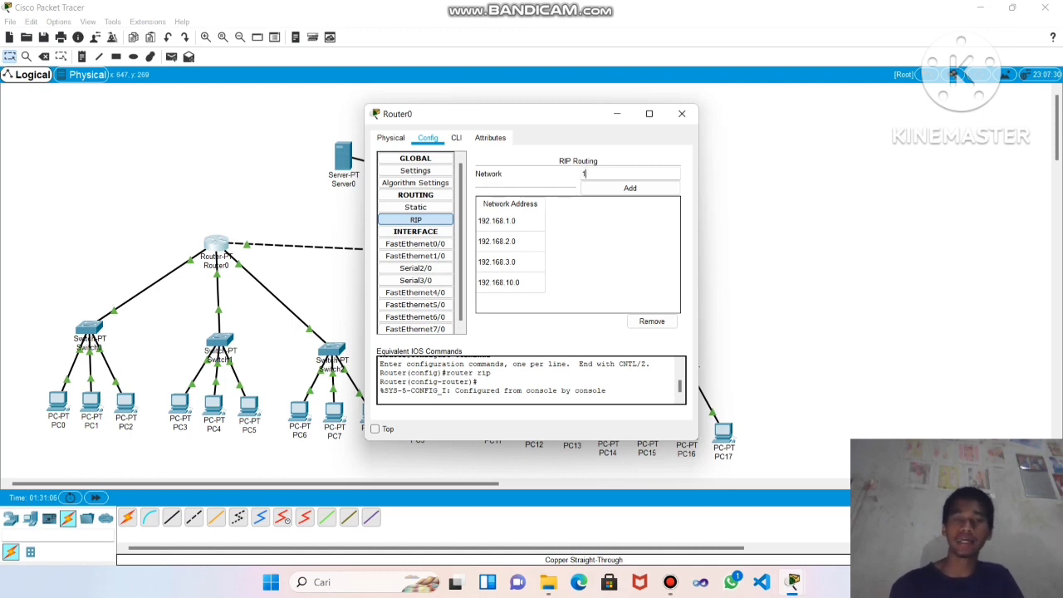
pyautogui.write('92')
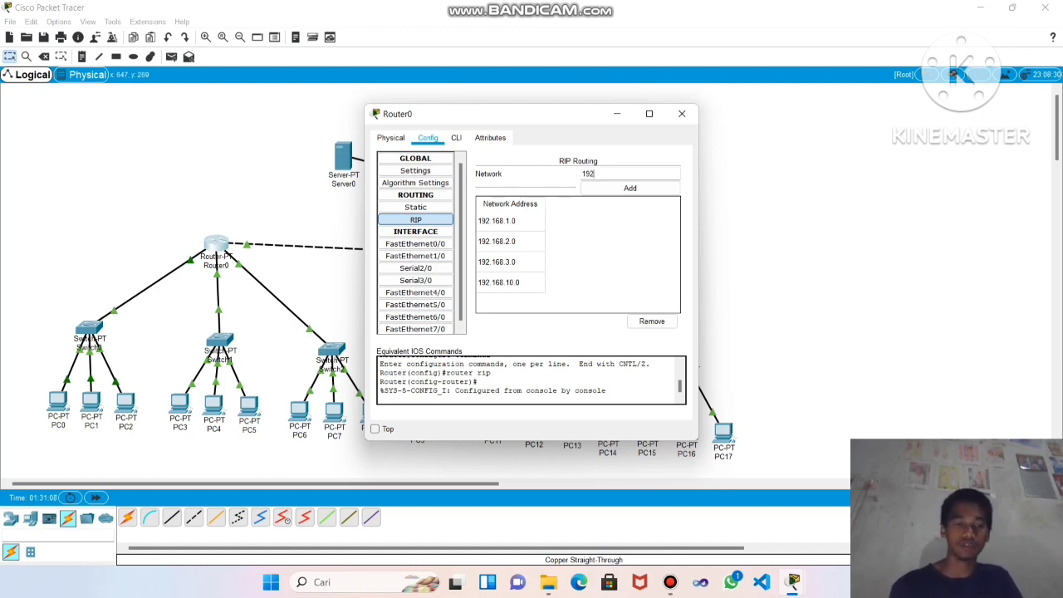
pyautogui.write('.1')
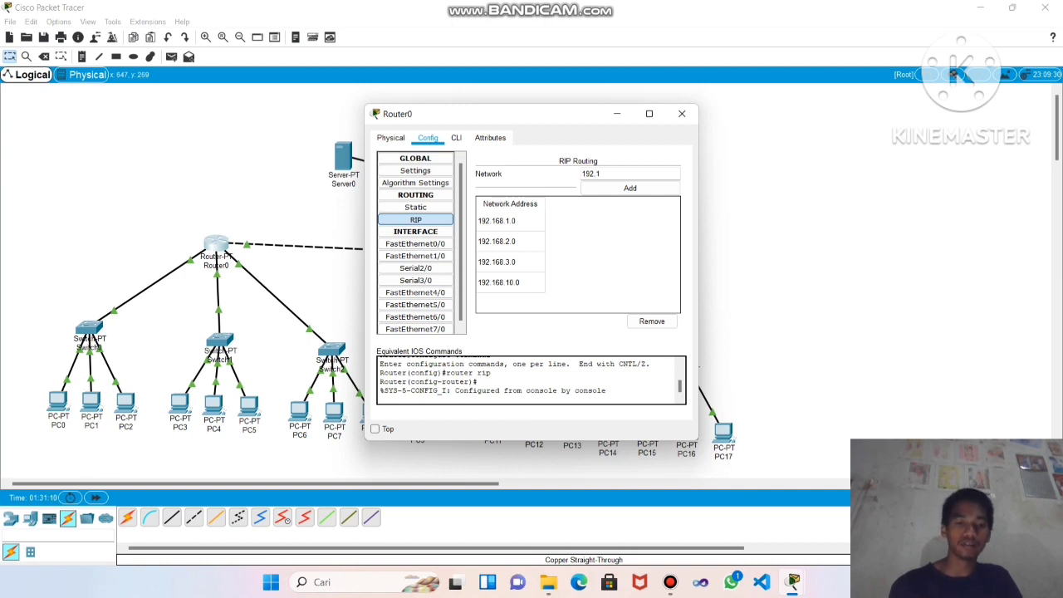
pyautogui.write('68.')
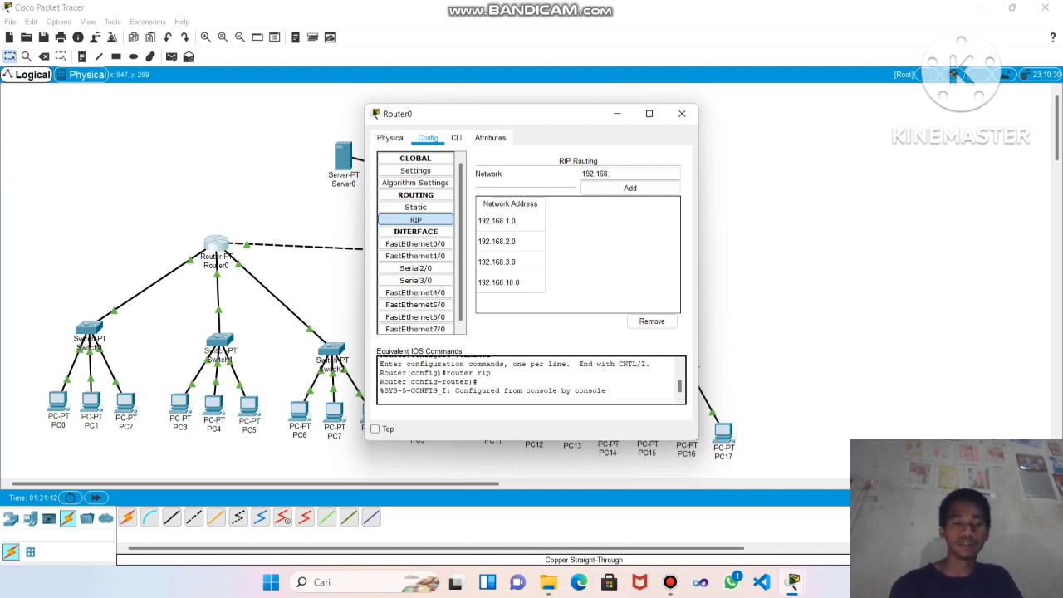
pyautogui.write('20')
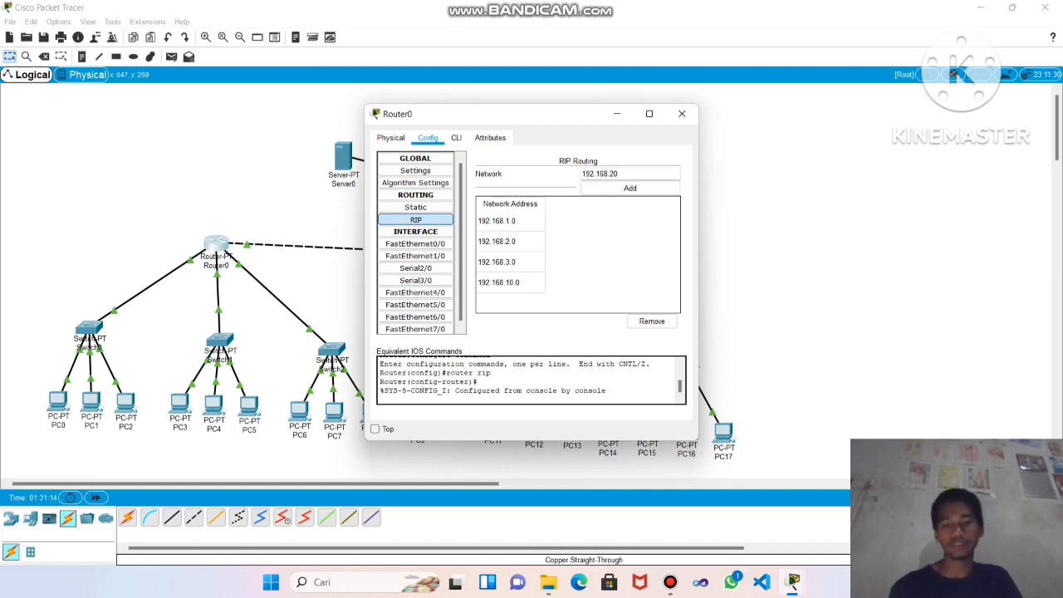
pyautogui.write('.0')
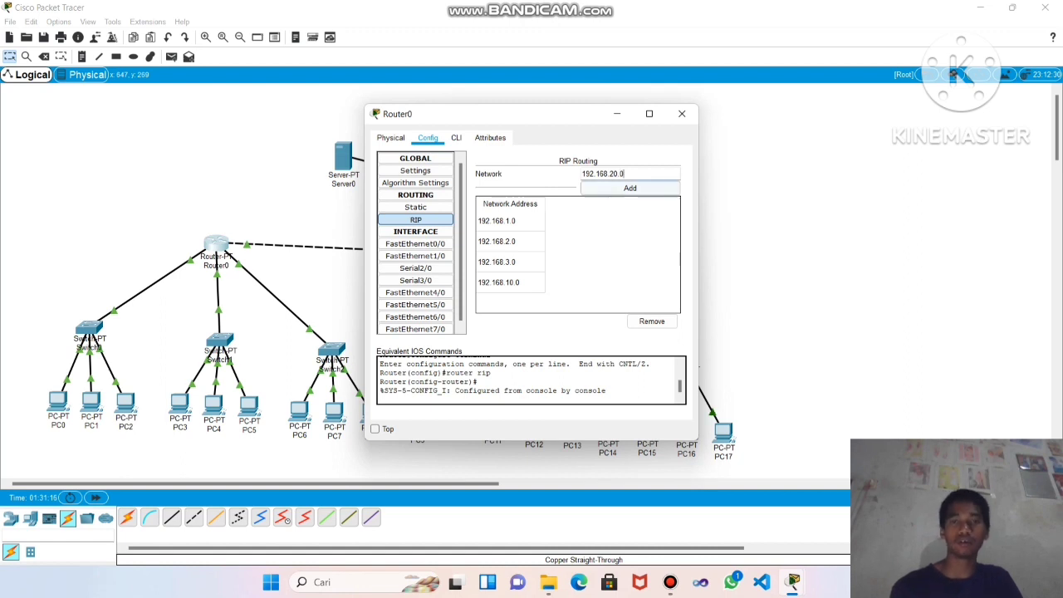
pyautogui.click(630, 188)
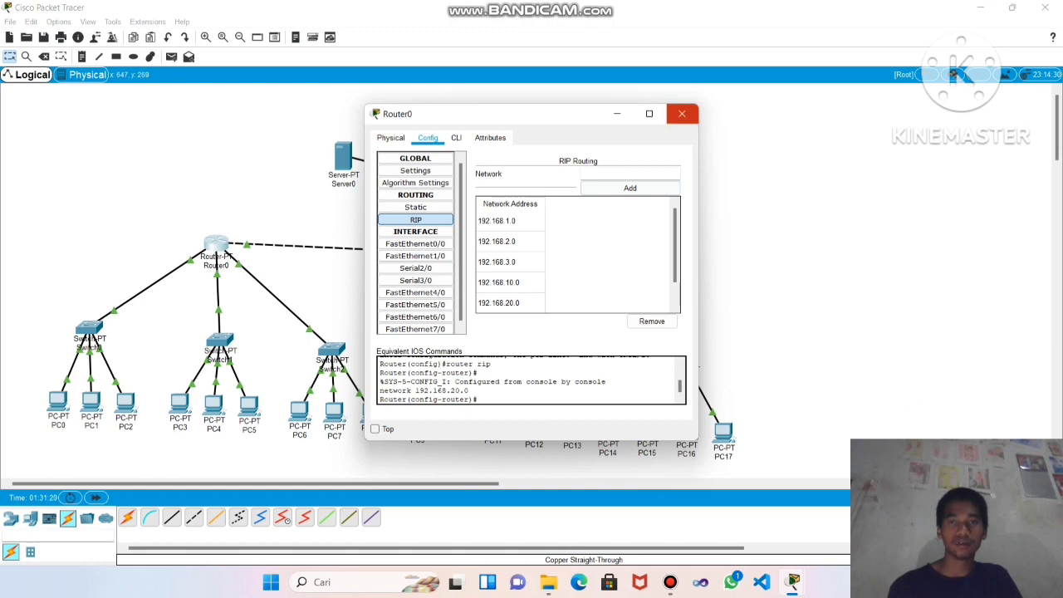
pyautogui.click(681, 113)
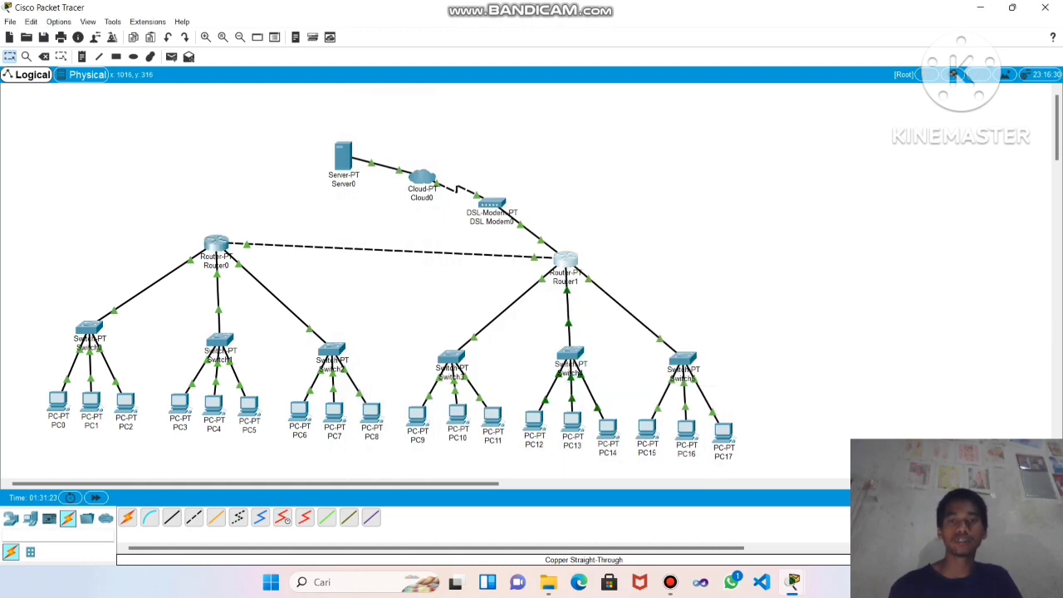
# Add network 192.168.20.0 to Router1's RIP routing and close the router's window
pyautogui.click(565, 259)
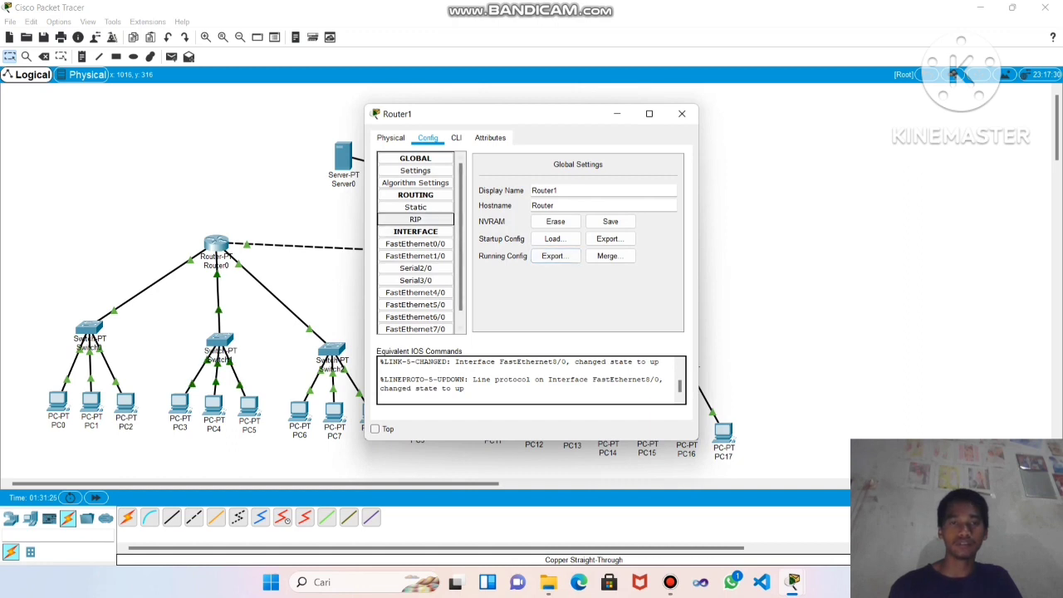
pyautogui.click(415, 220)
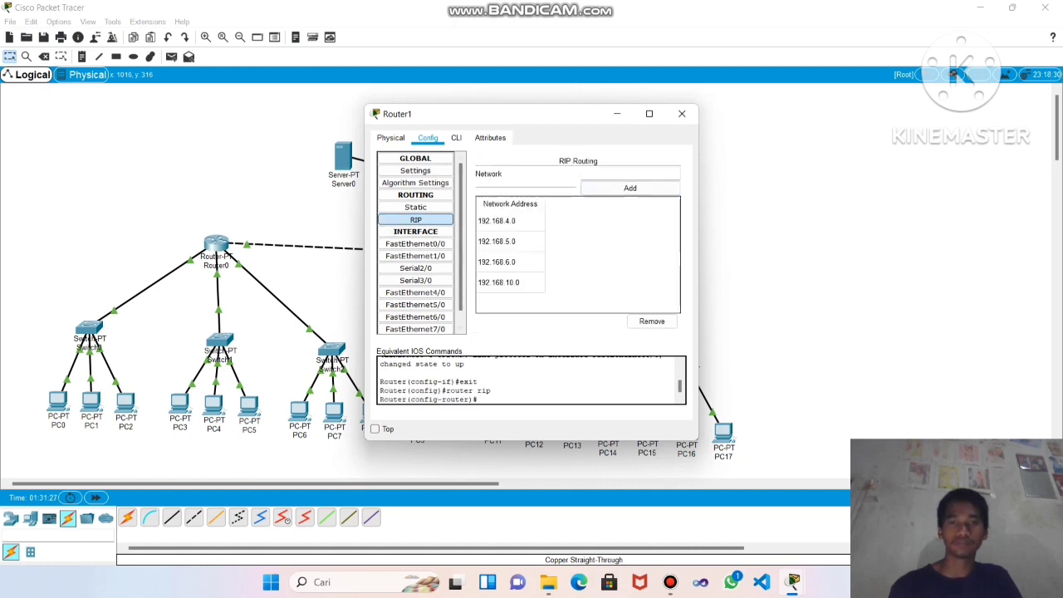
pyautogui.write('192')
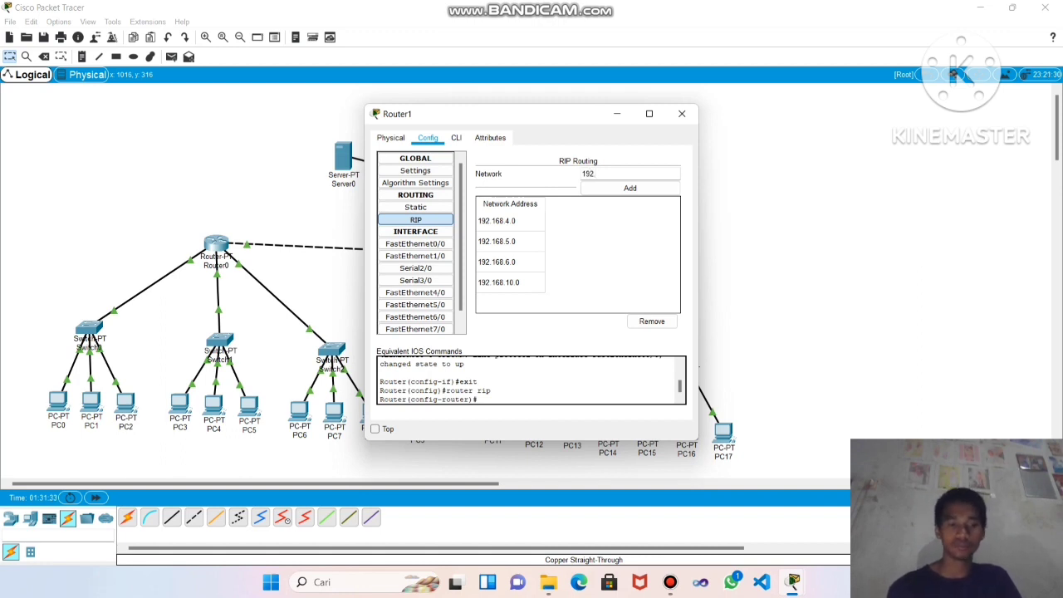
pyautogui.write('.168')
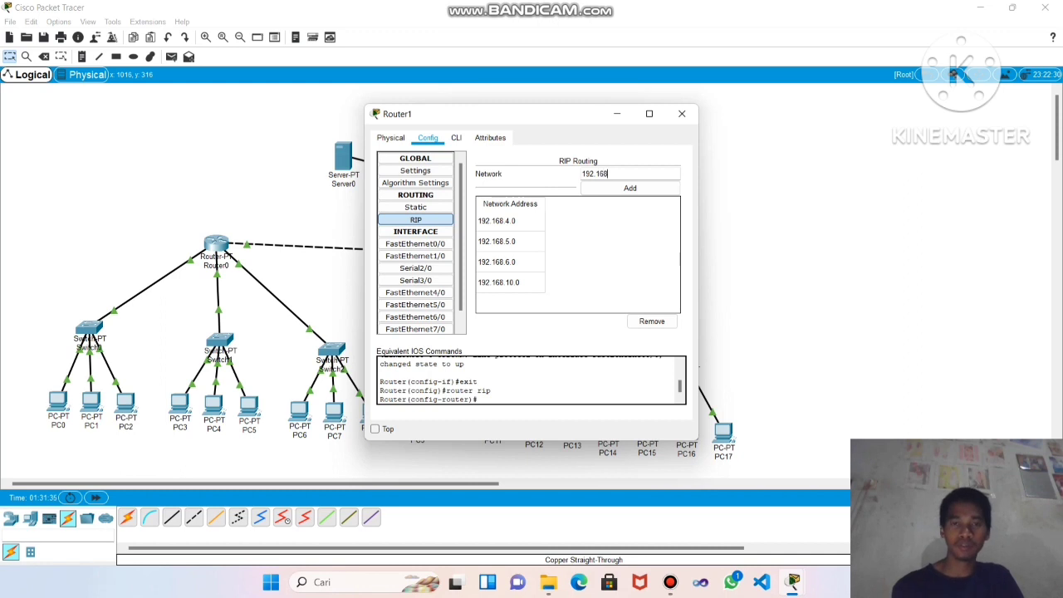
pyautogui.write('.20')
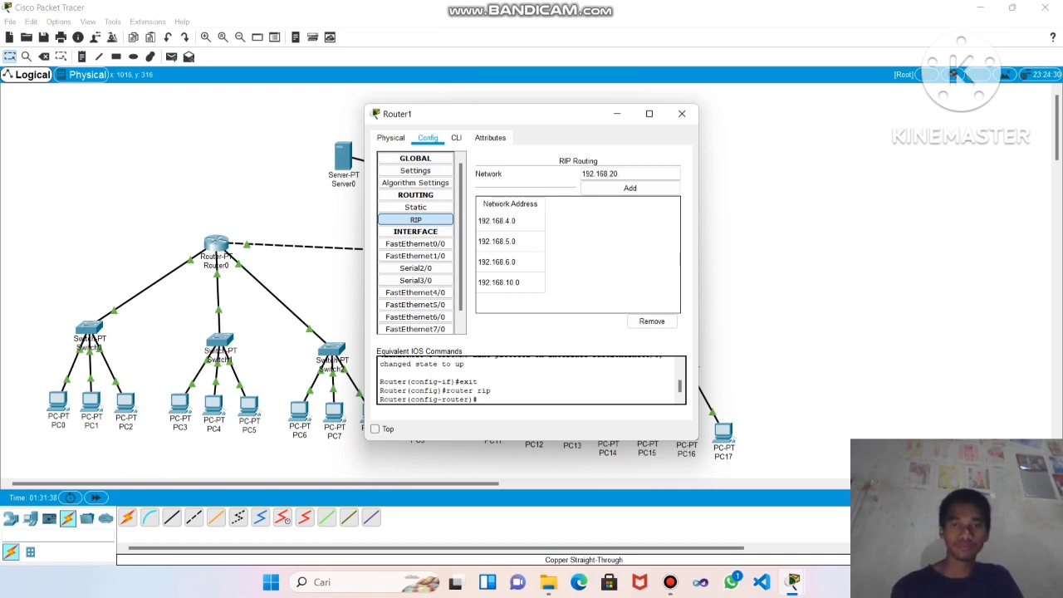
pyautogui.write('.0')
pyautogui.click(630, 188)
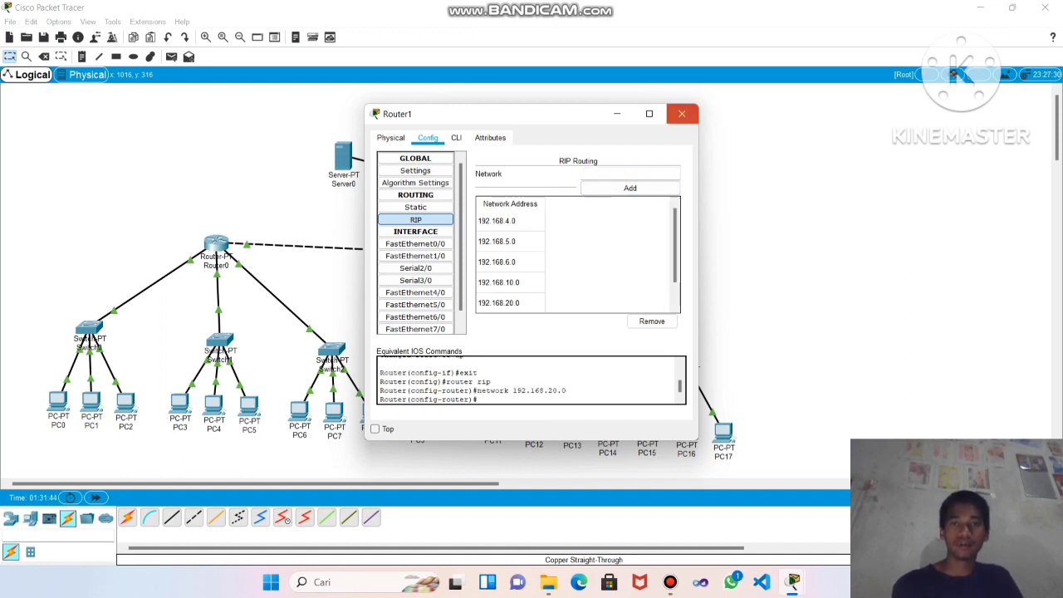
pyautogui.click(682, 114)
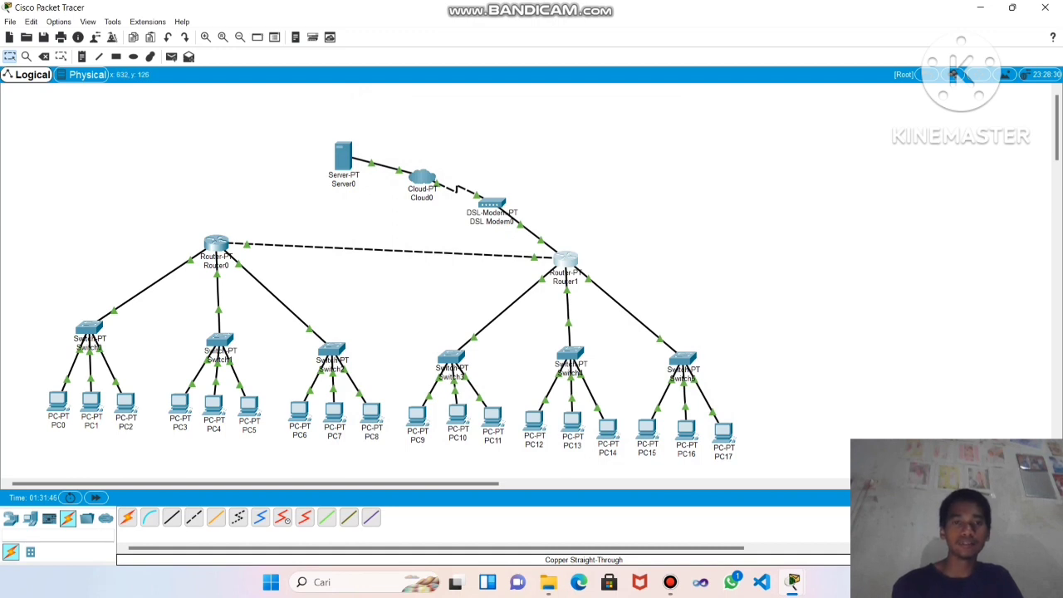
# Review Server0's IP configuration and Router0's RIP network list, closing each device window after checking
pyautogui.click(343, 156)
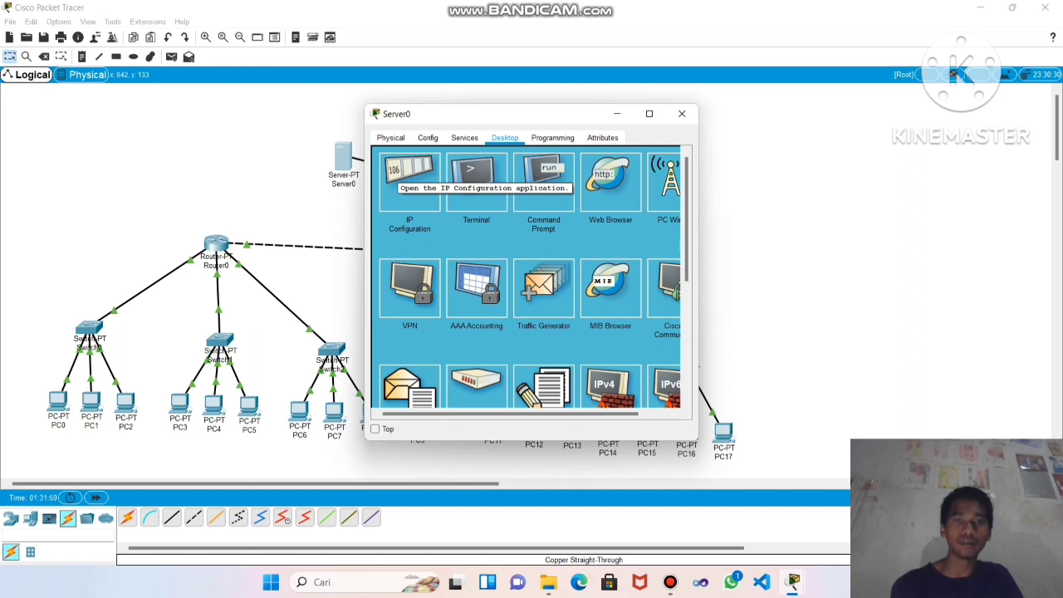
pyautogui.click(409, 177)
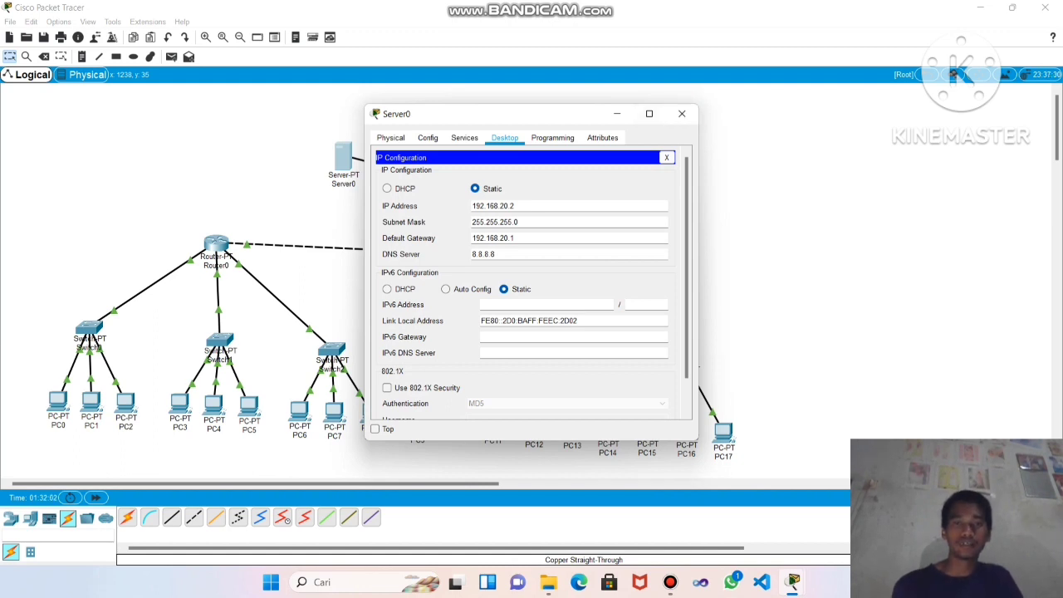
pyautogui.click(681, 114)
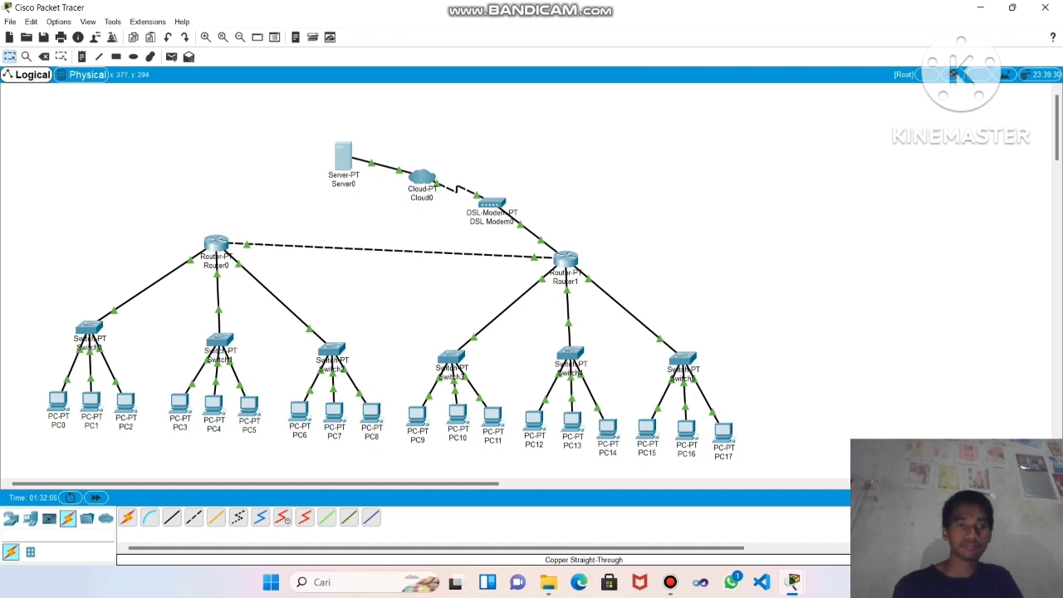
pyautogui.click(216, 244)
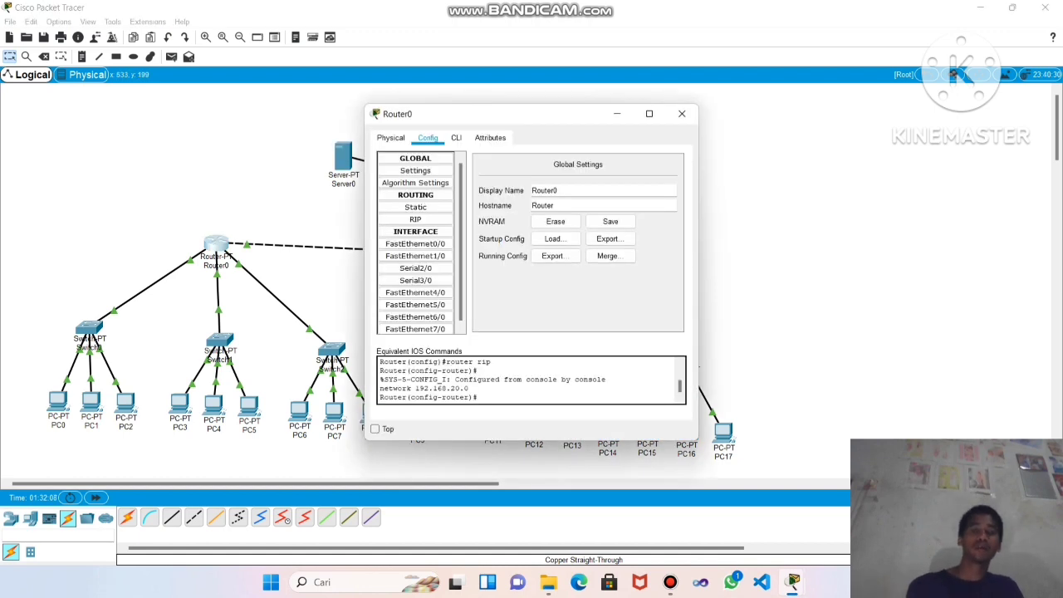
pyautogui.click(415, 220)
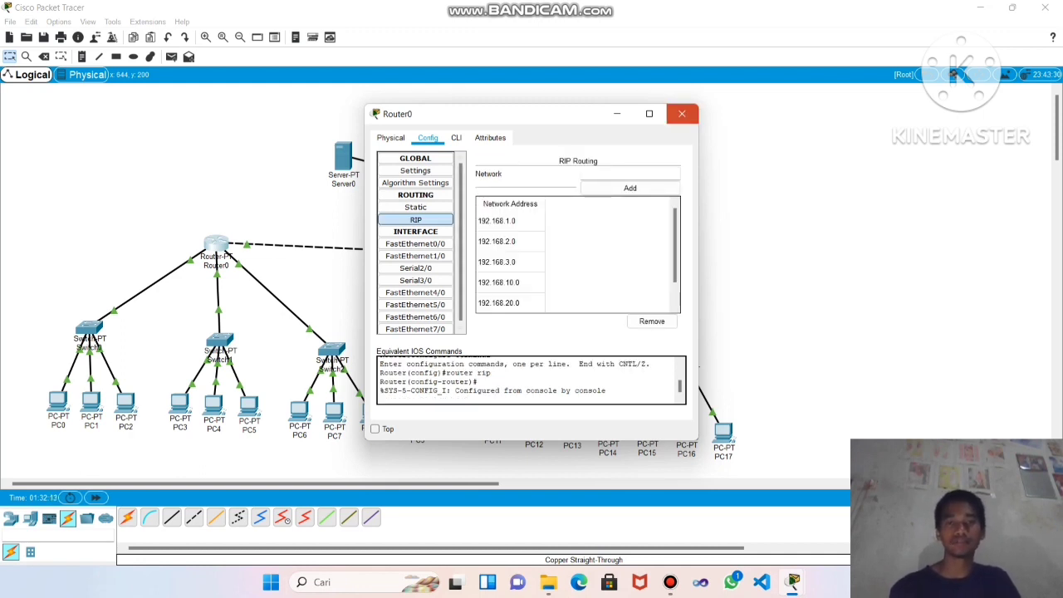
pyautogui.click(682, 114)
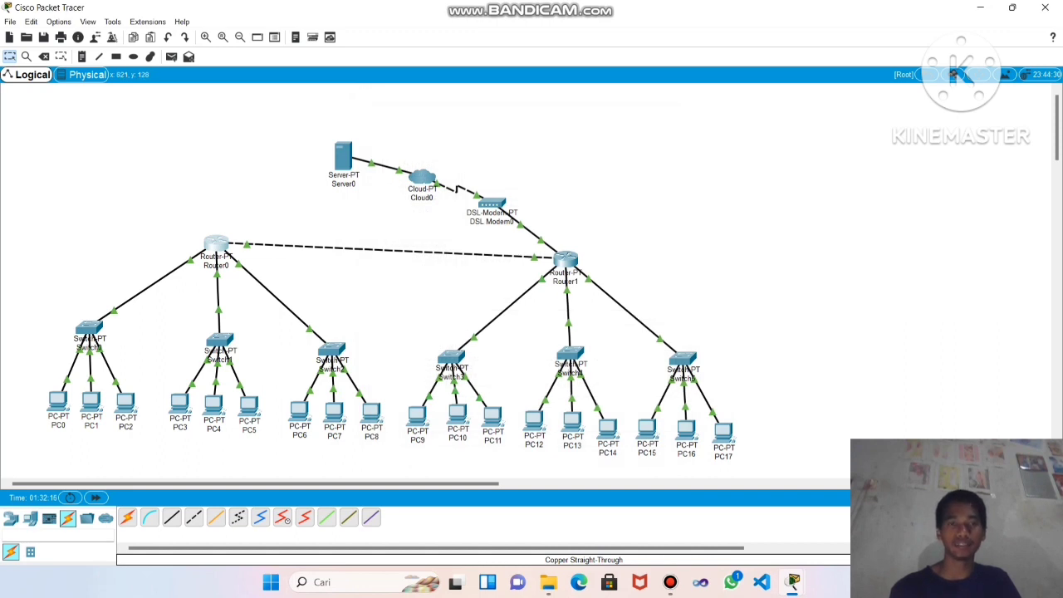
# Try to load the address 192.1668.20.2 in Server0's web browser
pyautogui.click(343, 156)
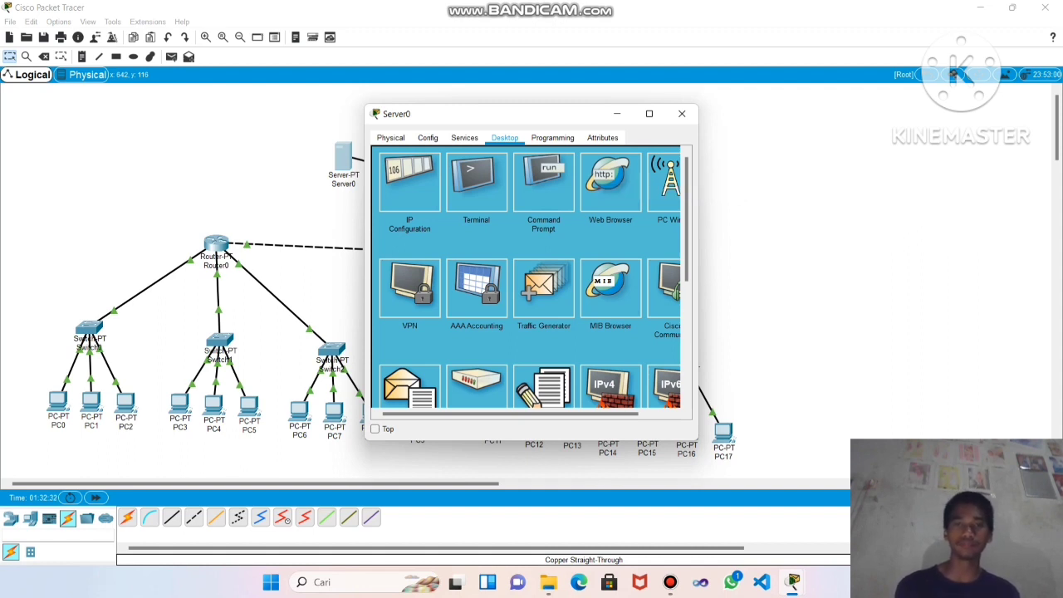
pyautogui.click(610, 179)
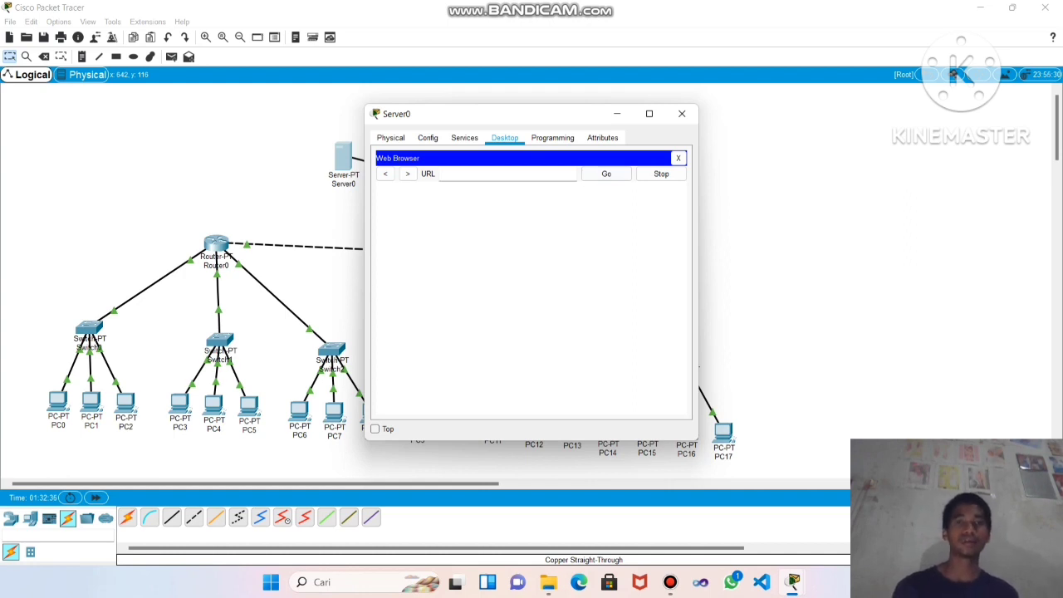
pyautogui.write('19')
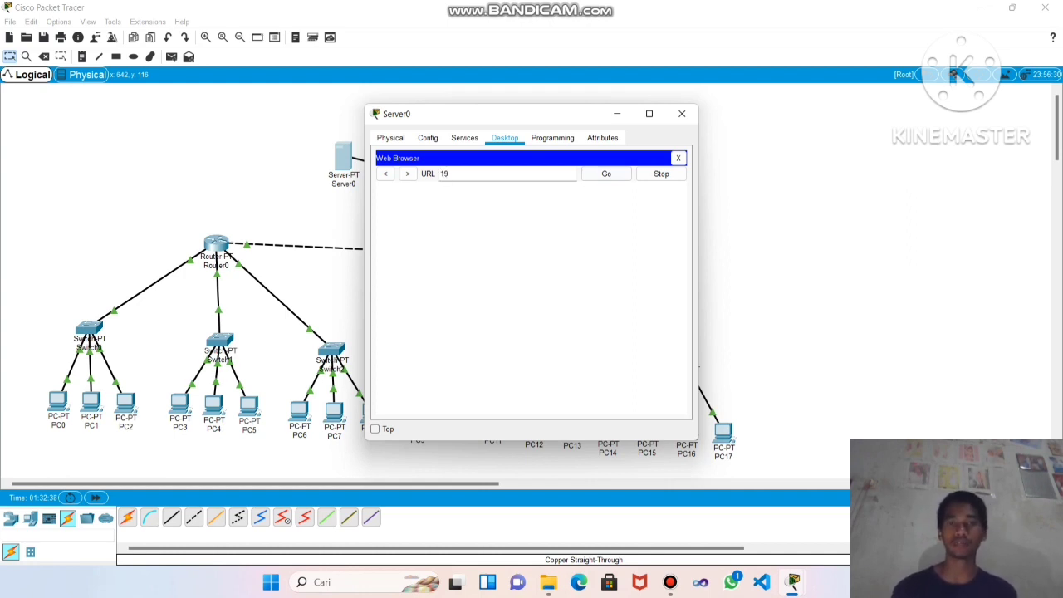
pyautogui.write('2.1')
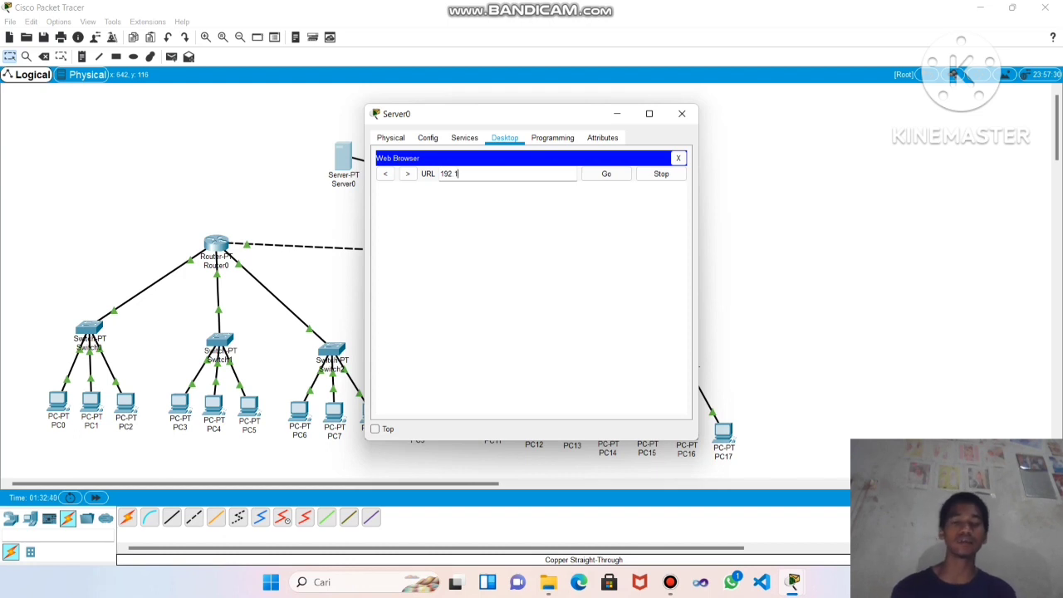
pyautogui.write('668')
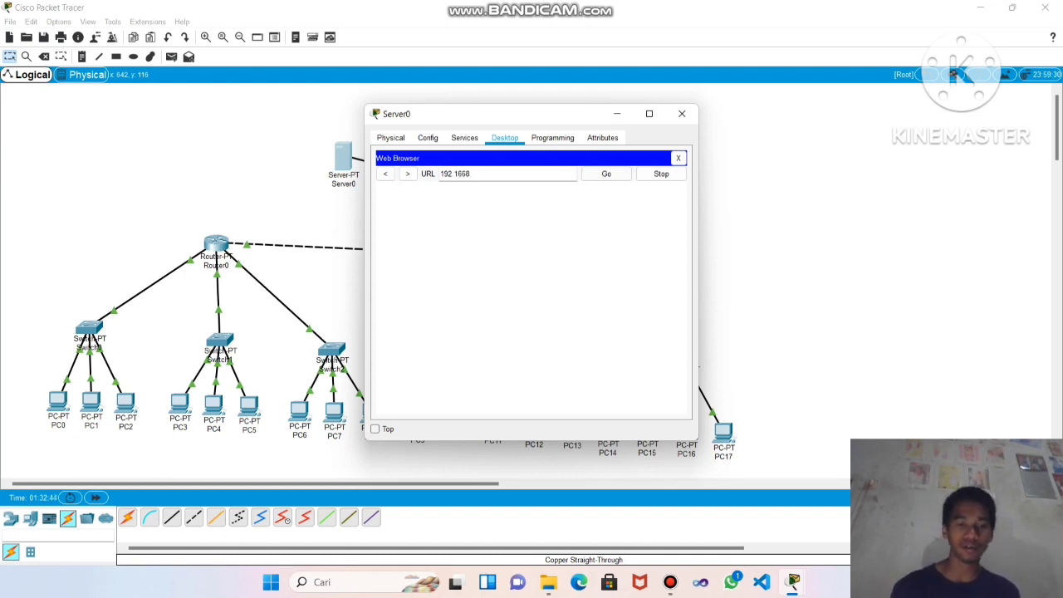
pyautogui.write('.20.')
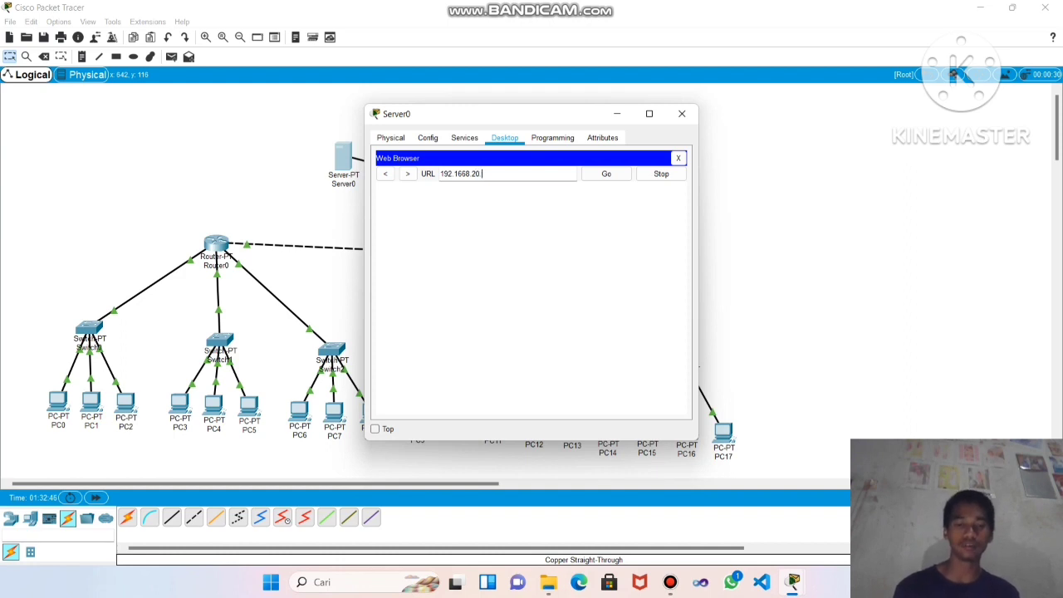
pyautogui.write('2')
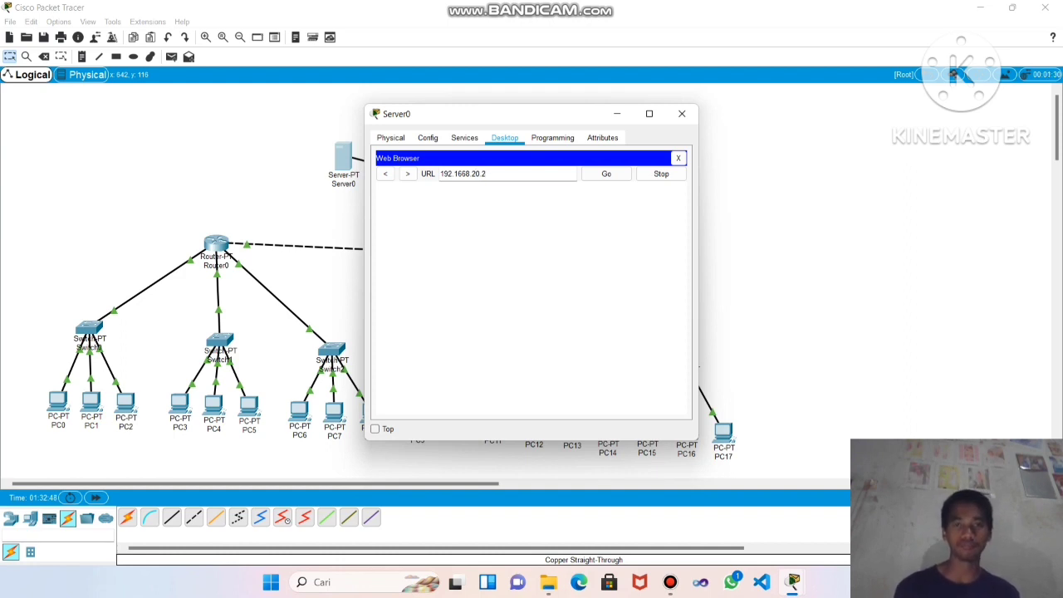
pyautogui.press('Return')
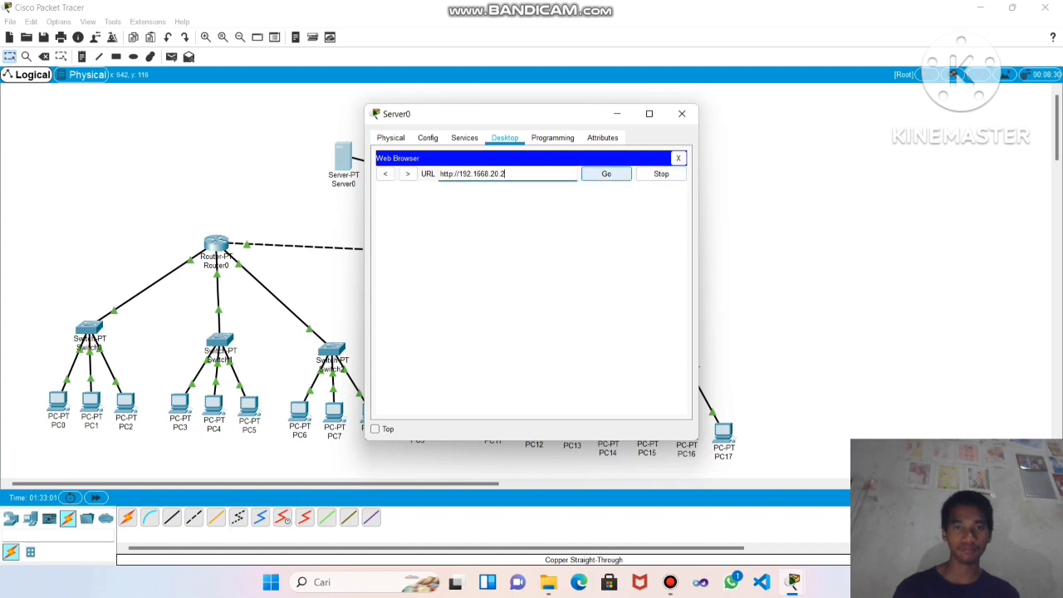
pyautogui.click(607, 173)
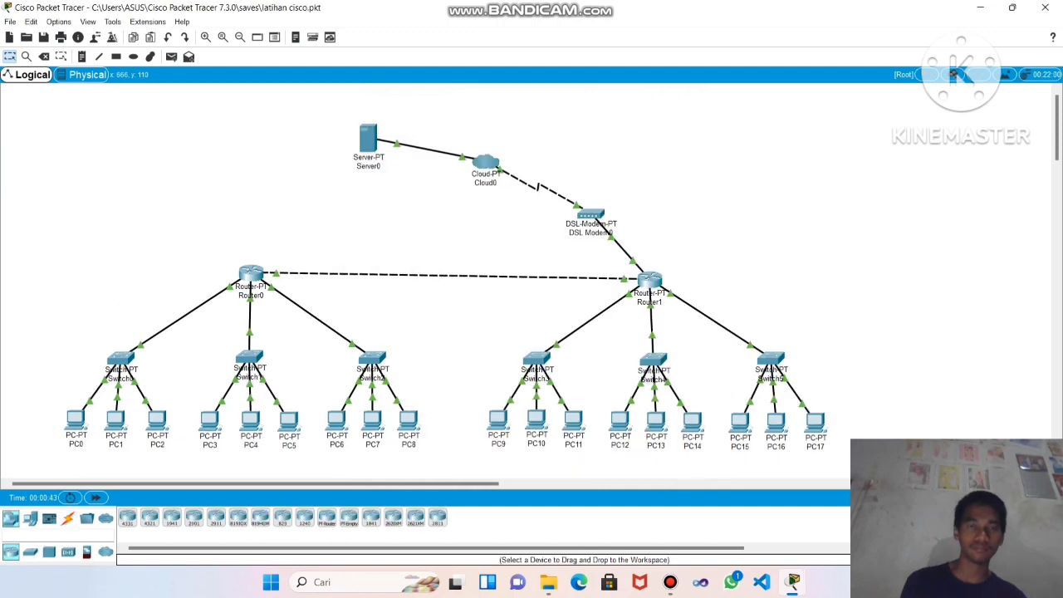
# Check Server0's IP configuration and Router0's device window in the latihan cisco.pkt network, closing each window after viewing
pyautogui.moveTo(369, 139)
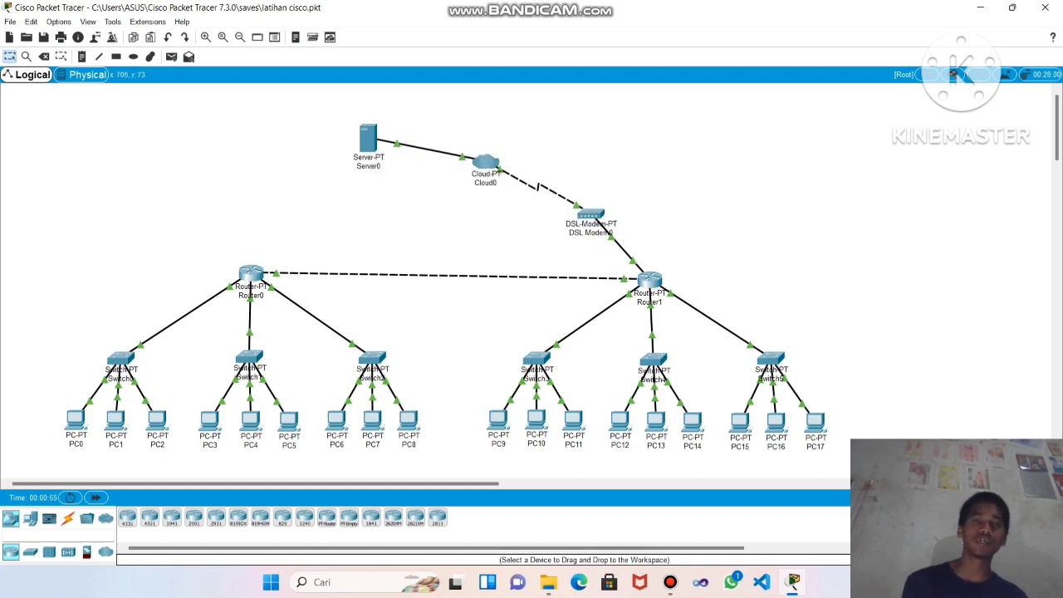
pyautogui.click(369, 139)
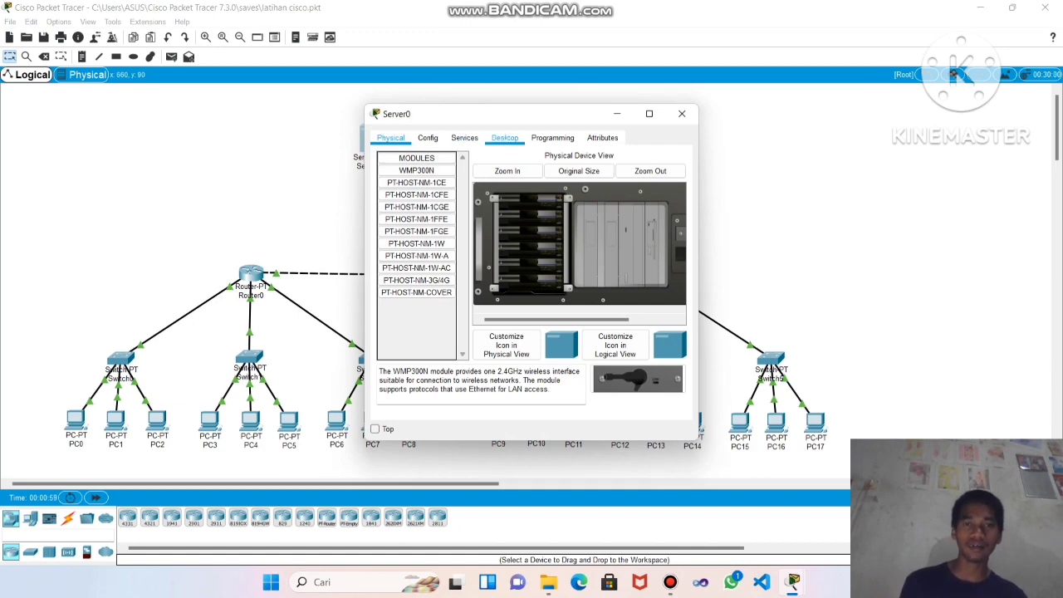
pyautogui.click(504, 138)
pyautogui.click(410, 182)
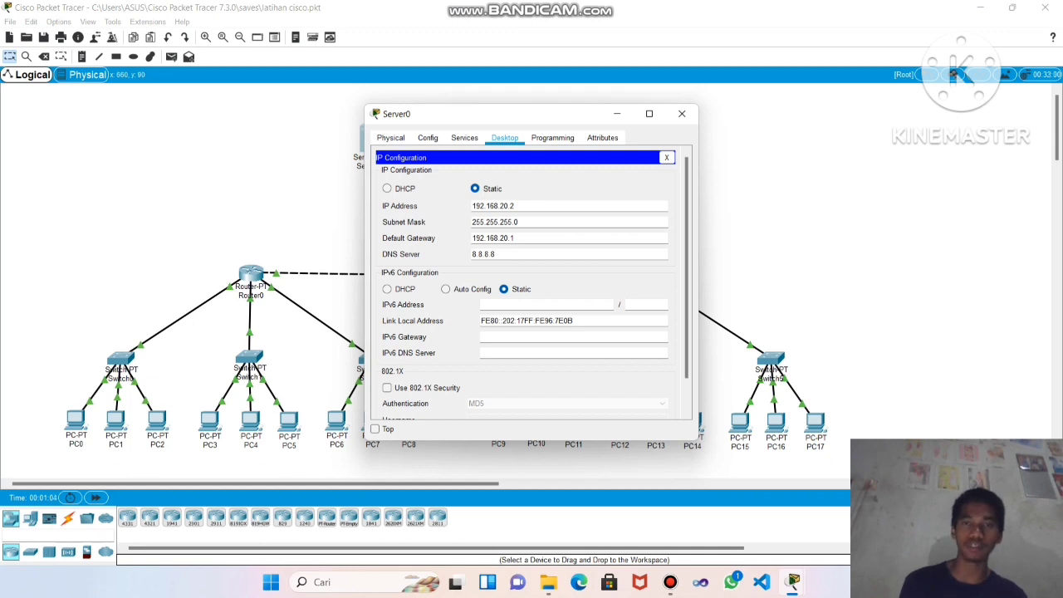
pyautogui.click(682, 113)
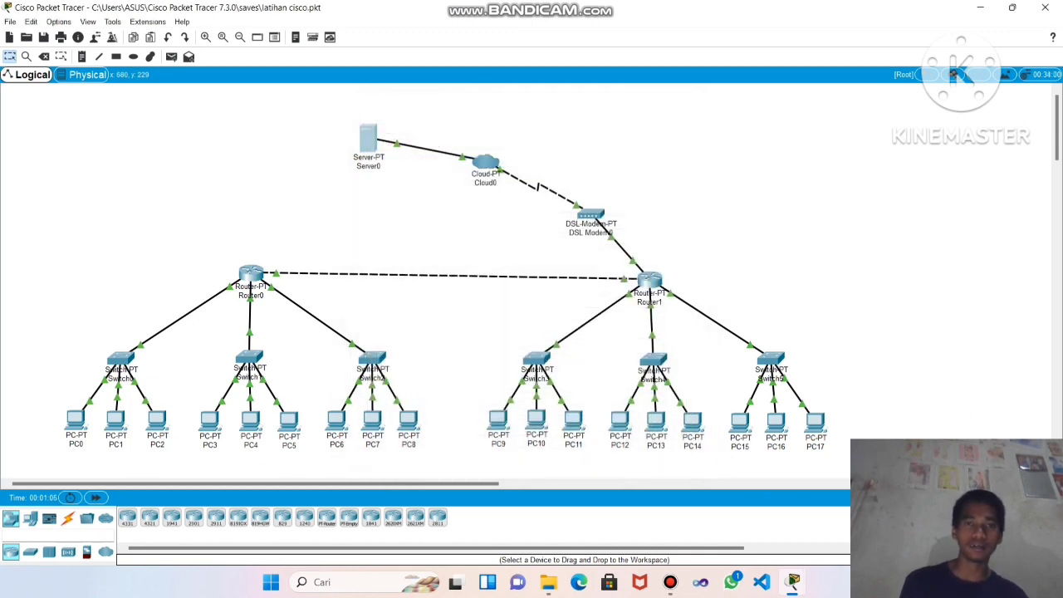
pyautogui.click(251, 274)
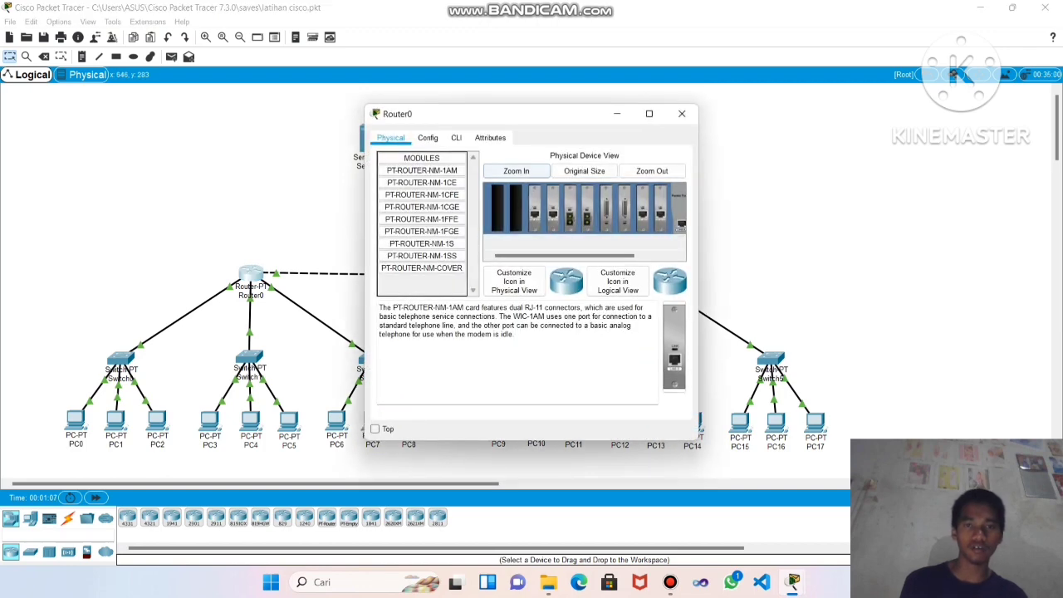
pyautogui.click(682, 114)
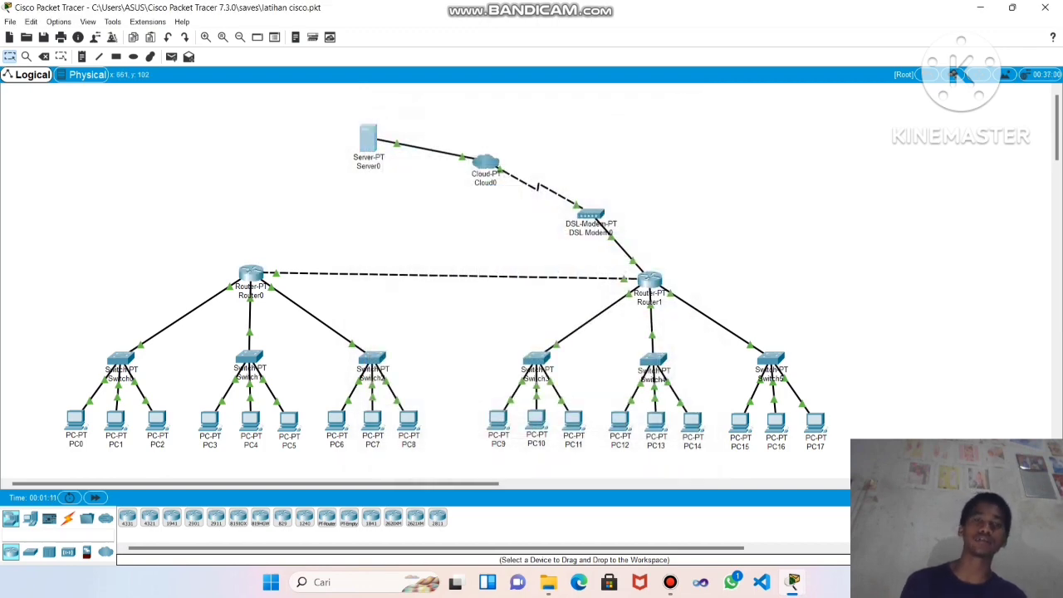
# Load the page at 192.168.20.2 in Server0's web browser
pyautogui.click(367, 140)
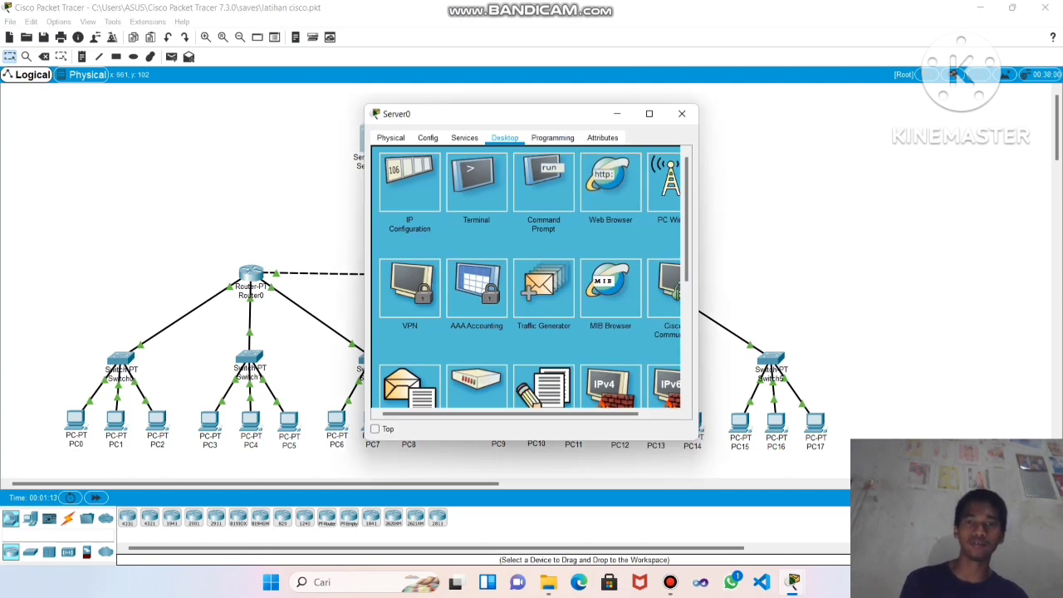
pyautogui.click(611, 183)
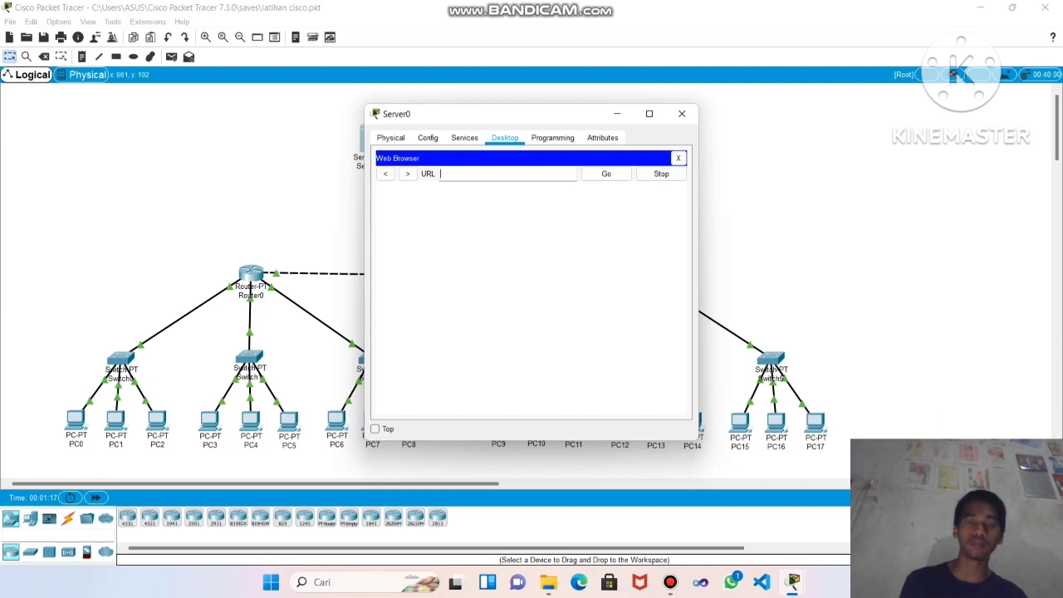
pyautogui.write('19')
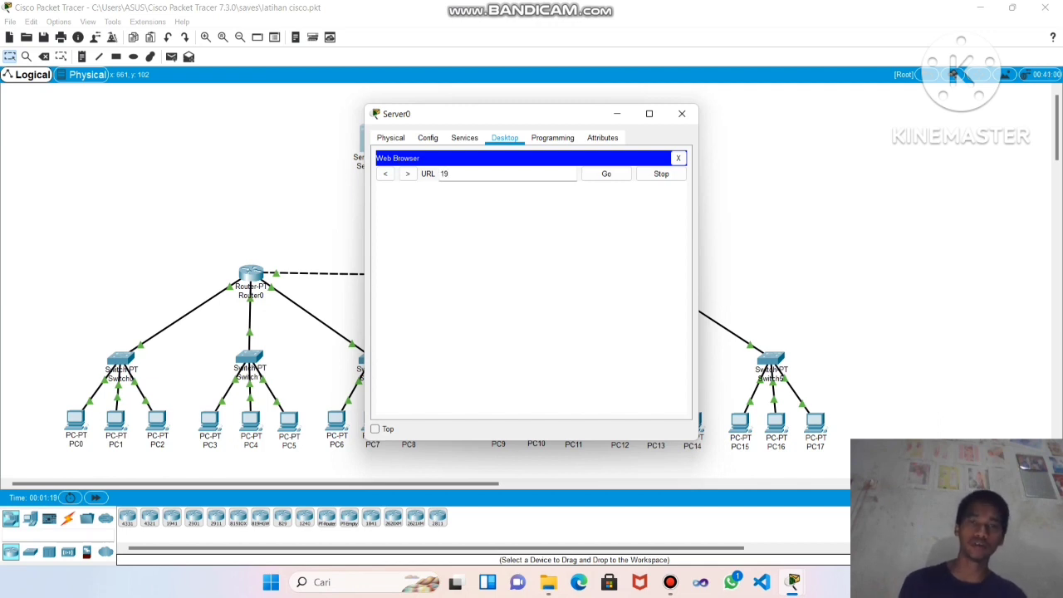
pyautogui.write('2.1')
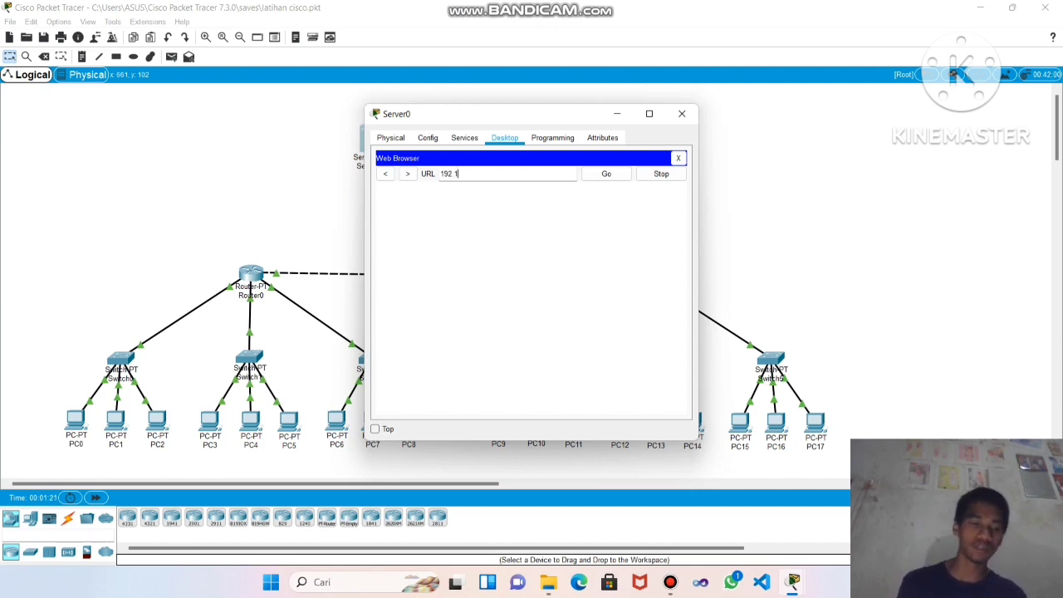
pyautogui.write('68')
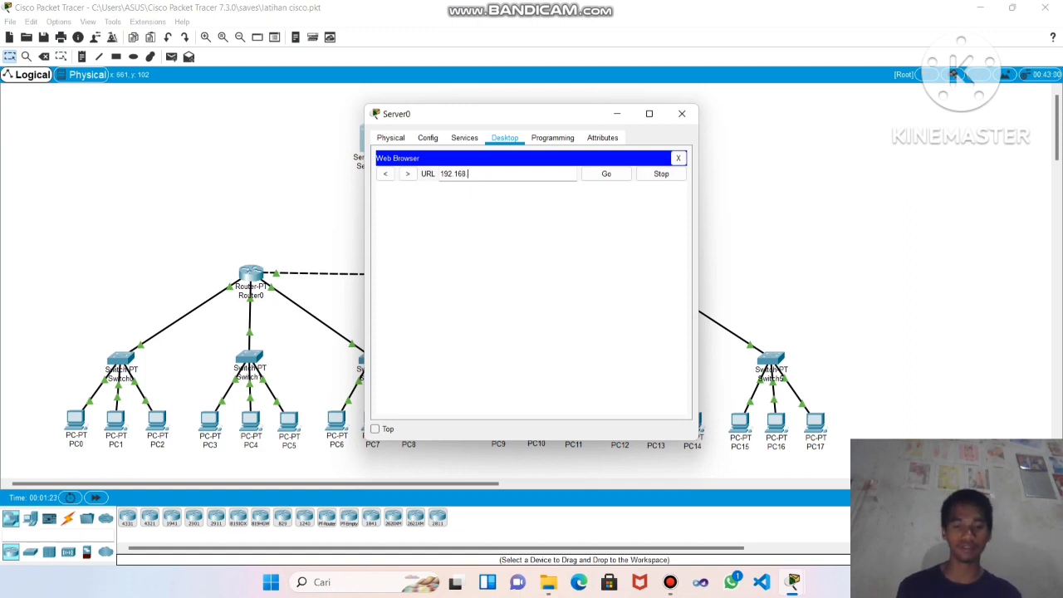
pyautogui.write('.20')
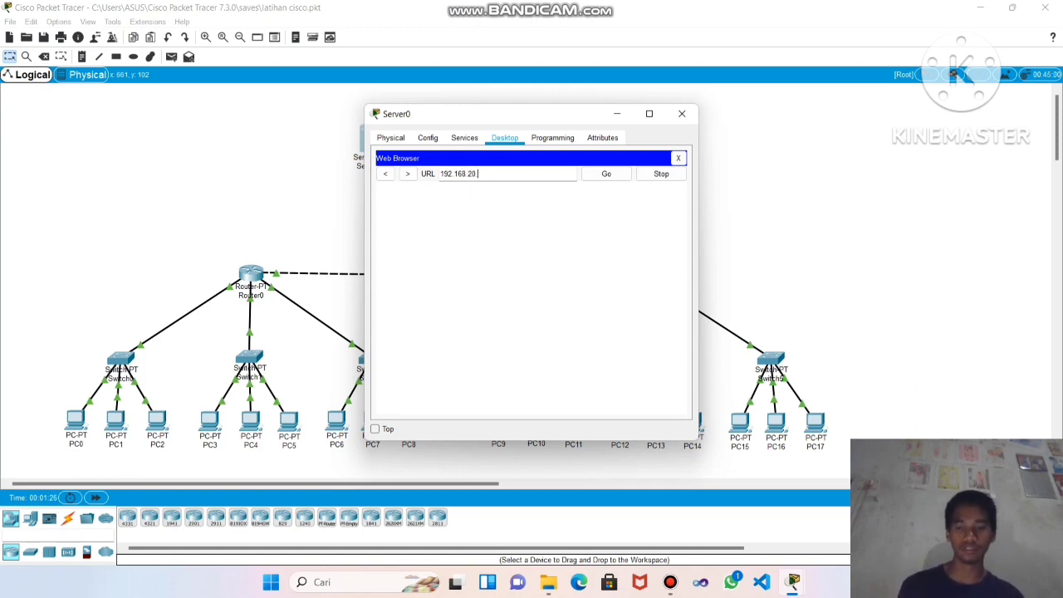
pyautogui.write('.2')
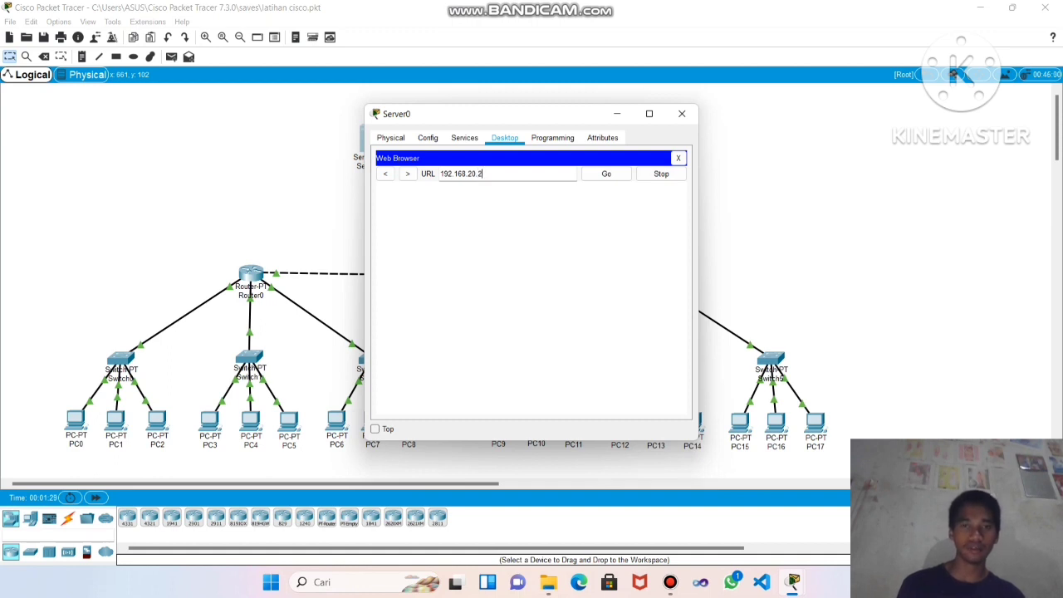
pyautogui.press('Return')
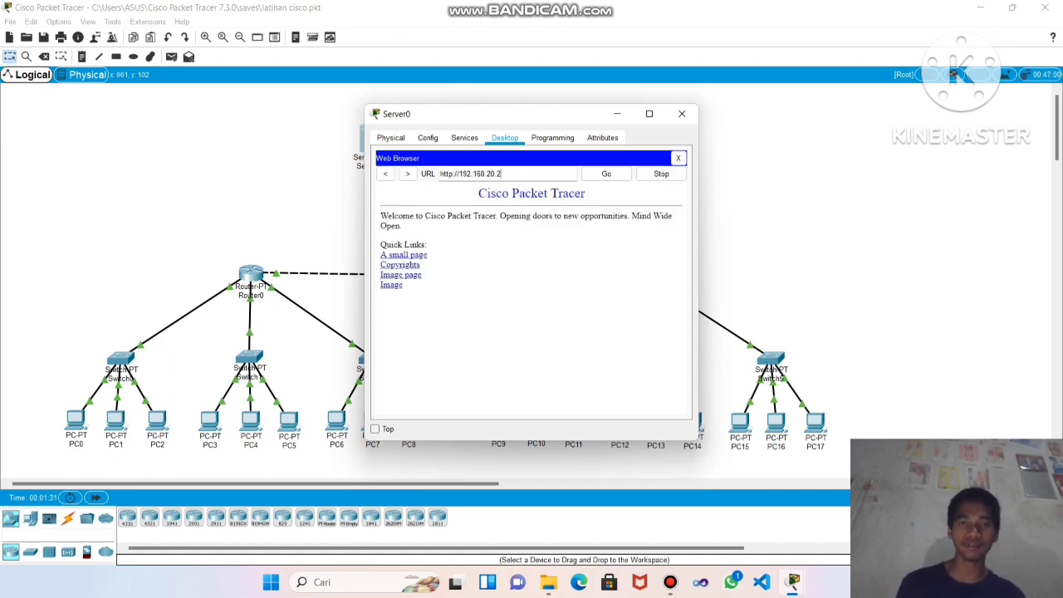